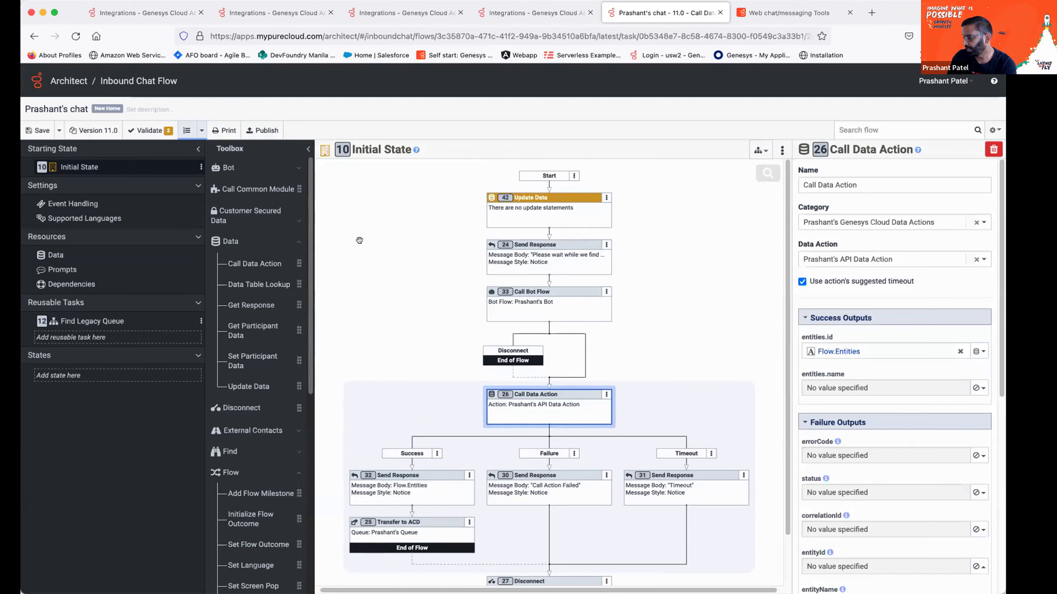
scroll(361, 239, "down", 3)
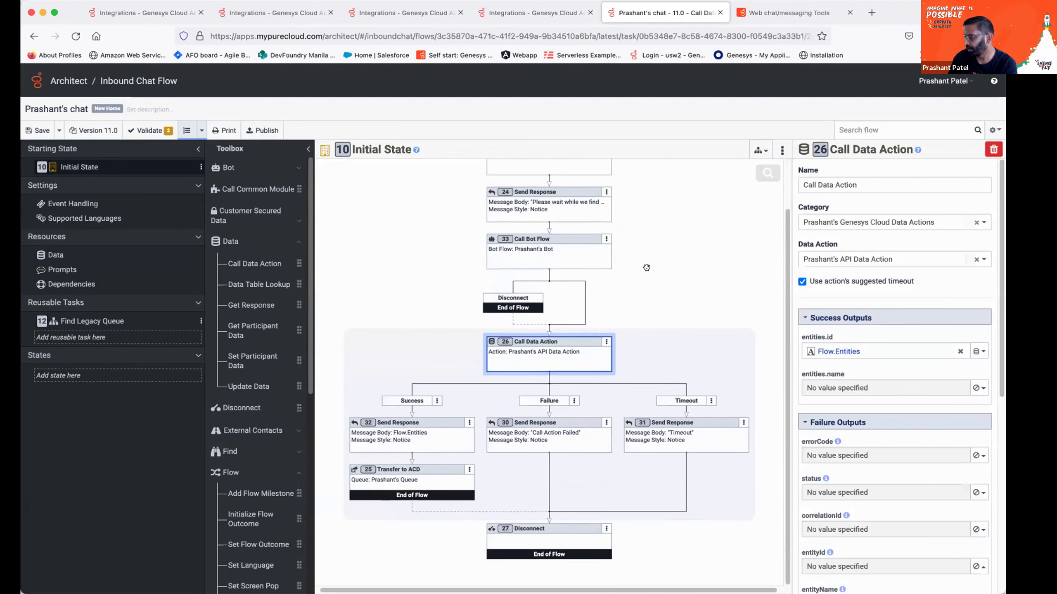
scroll(646, 267, "up", 1)
scroll(531, 364, "down", 1)
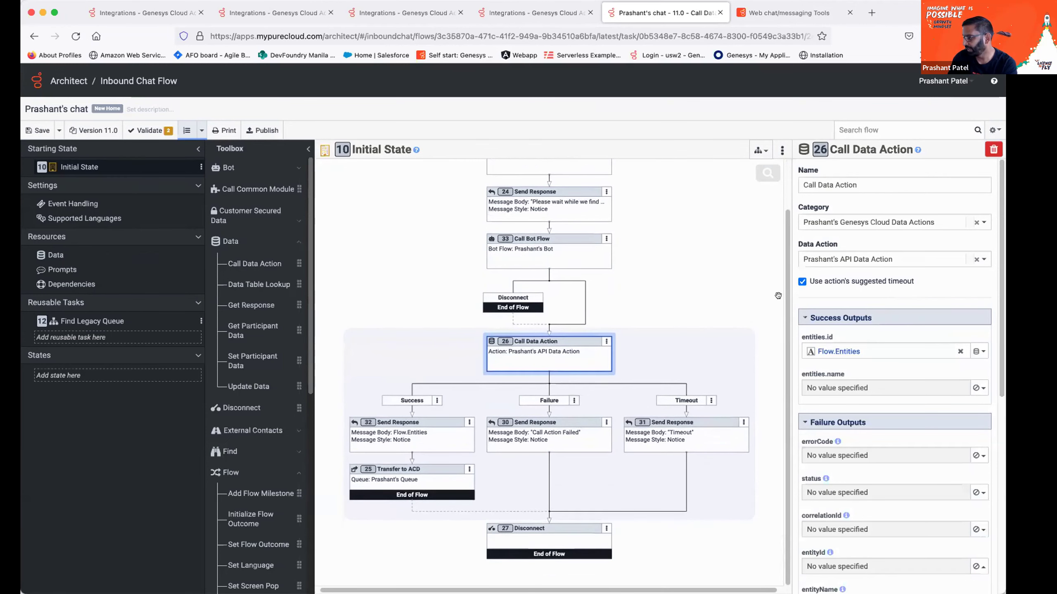
Switch to the Web chat/messaging Tools page, fill the chat data with generated values and try to start a live chat.
left_click(793, 12)
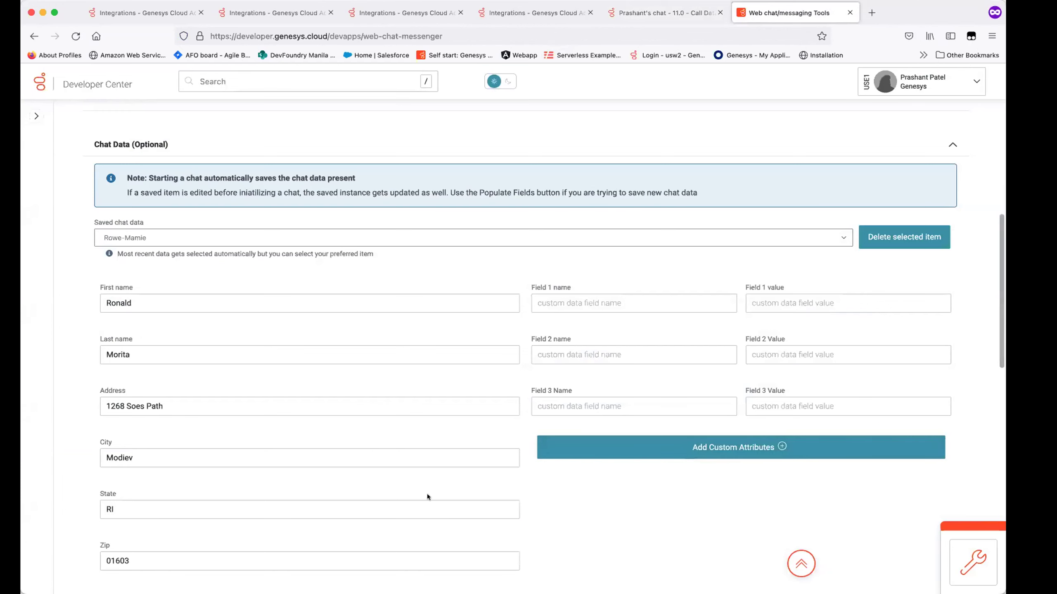
scroll(478, 500, "down", 8)
left_click(418, 475)
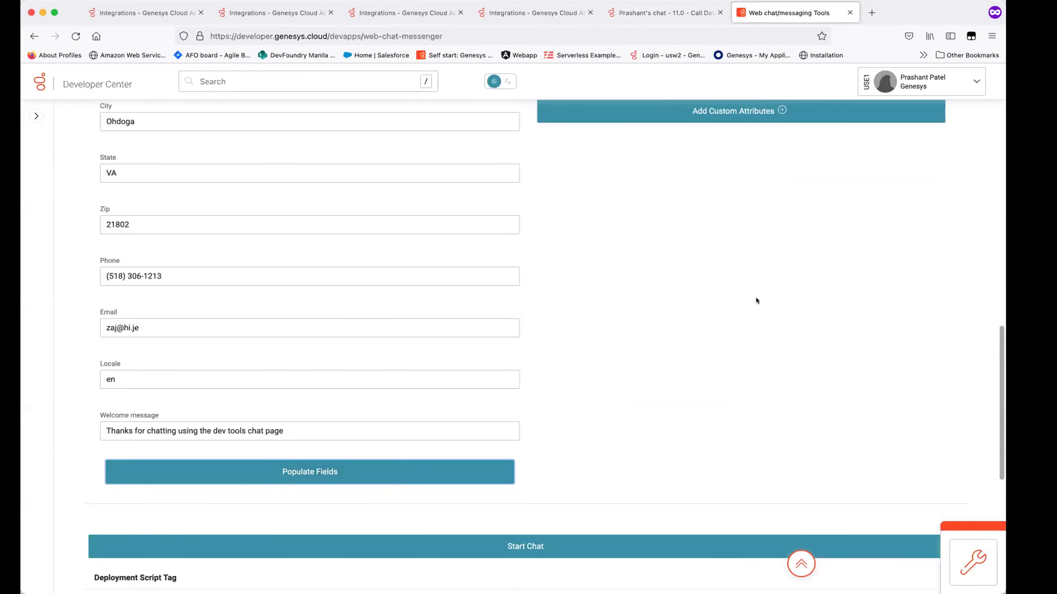
scroll(667, 503, "down", 6)
left_click(582, 284)
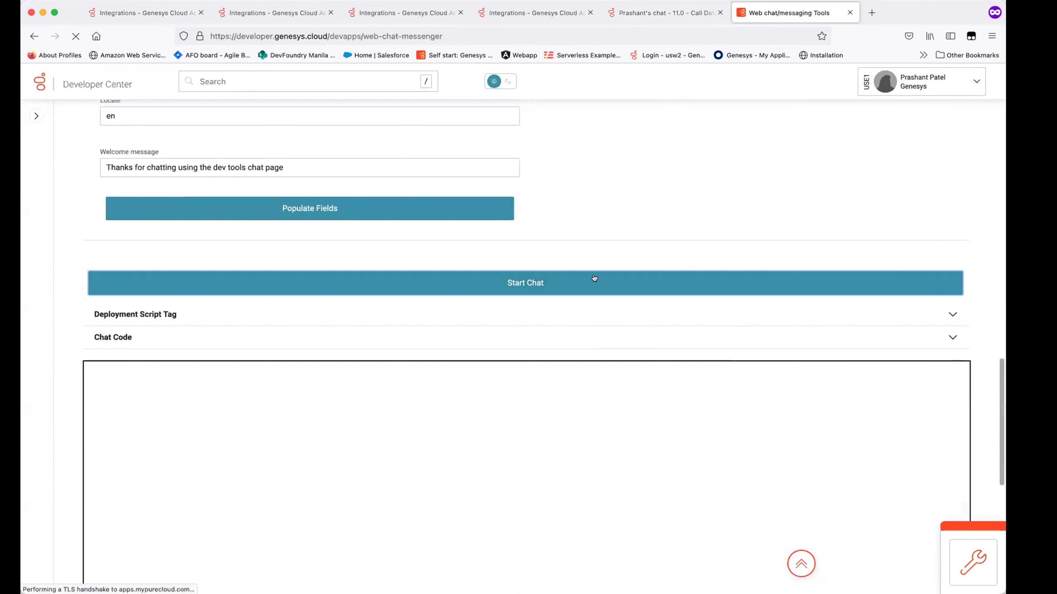
scroll(630, 335, "down", 2)
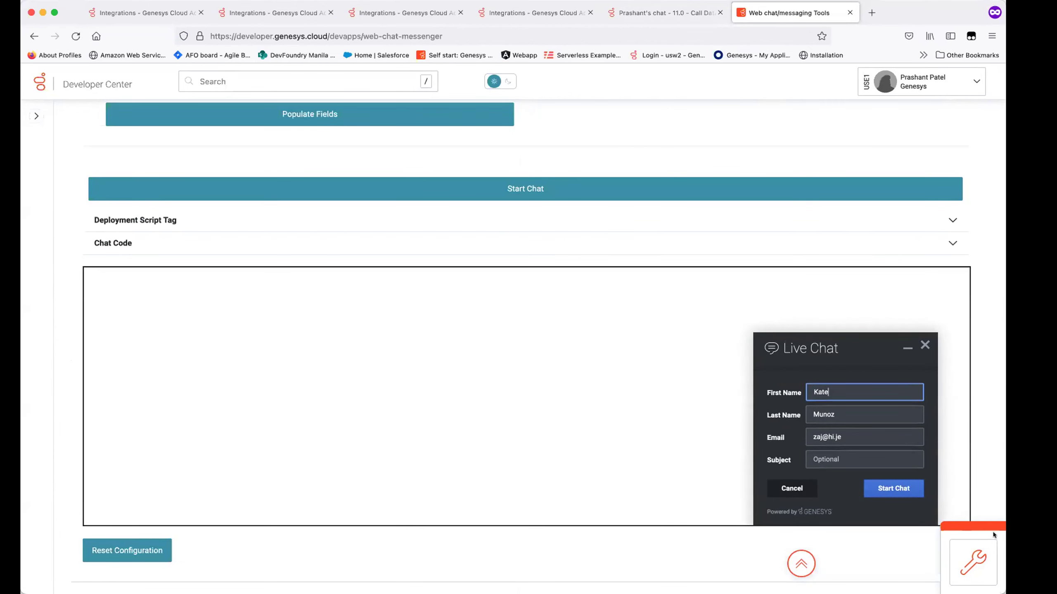
left_click(887, 490)
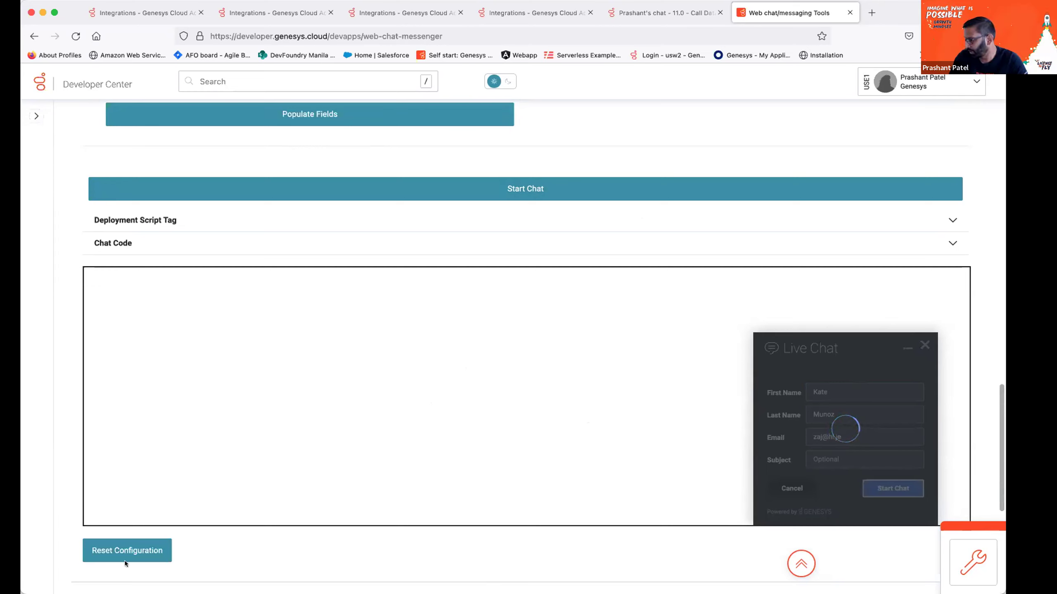
Reset the chat configuration and try to start the test chat again.
left_click(118, 549)
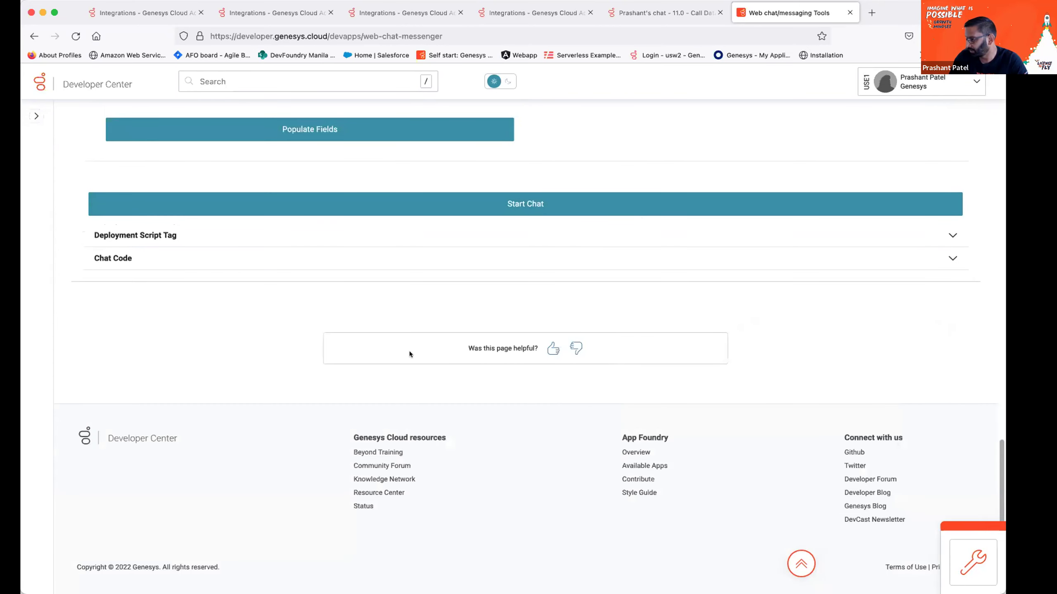
scroll(409, 351, "up", 10)
left_click(332, 537)
scroll(644, 368, "down", 9)
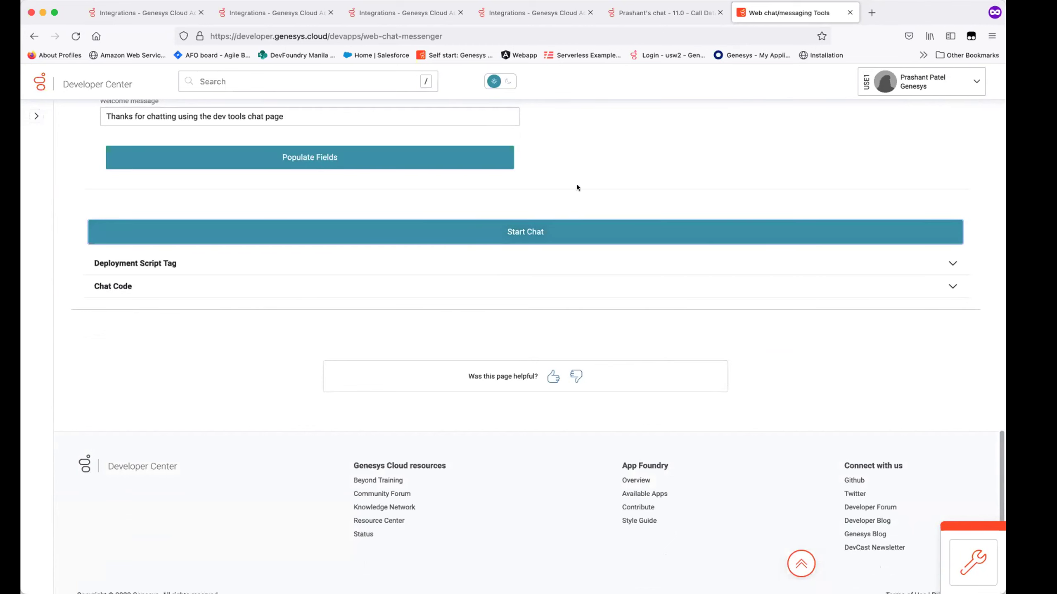
Reload the Web chat/messaging Tools page and add the Genesys account back to it.
left_click(76, 36)
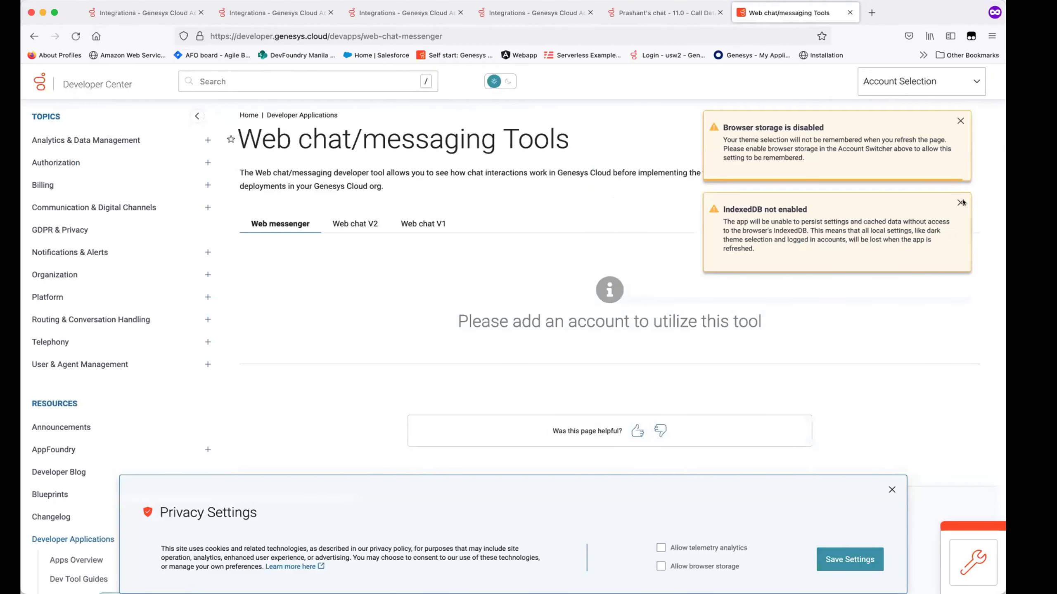
left_click(957, 122)
left_click(954, 90)
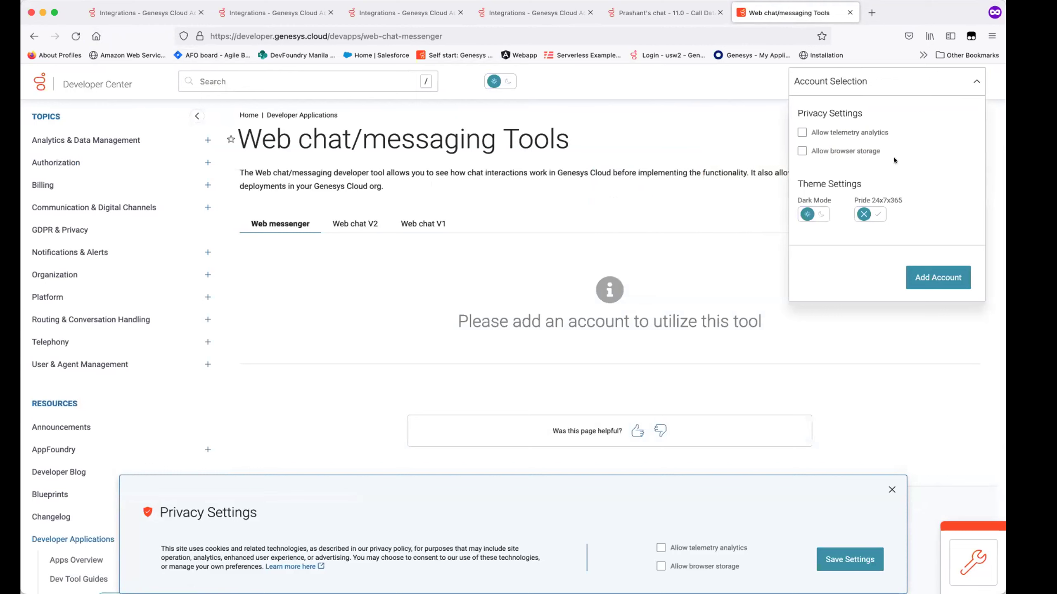
left_click(923, 280)
left_click(840, 142)
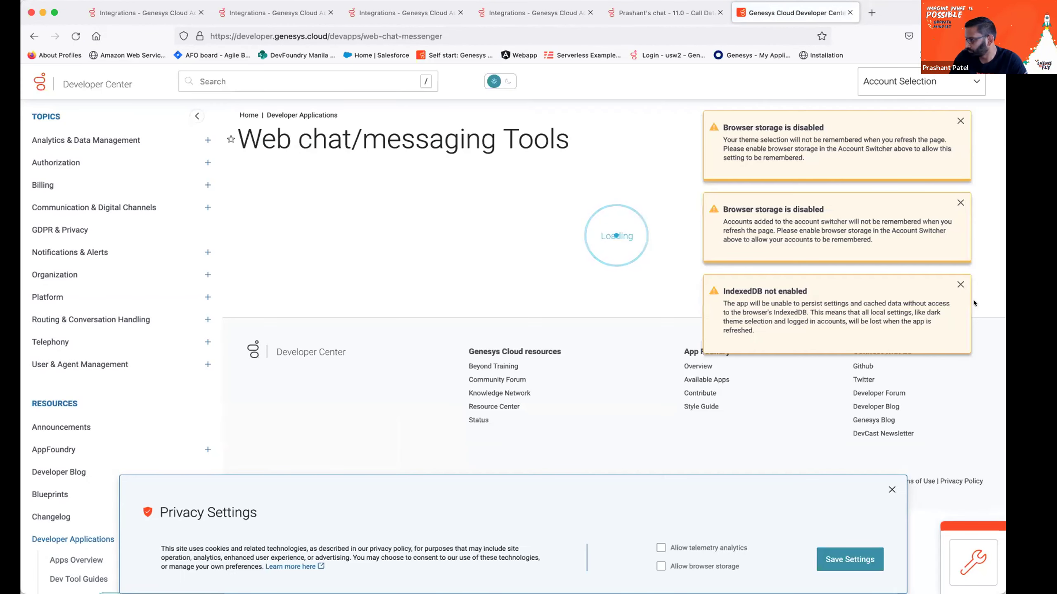
Dismiss the browser storage and IndexedDB notices and close the Privacy Settings banner without saving settings.
left_click(956, 124)
left_click(957, 121)
left_click(958, 123)
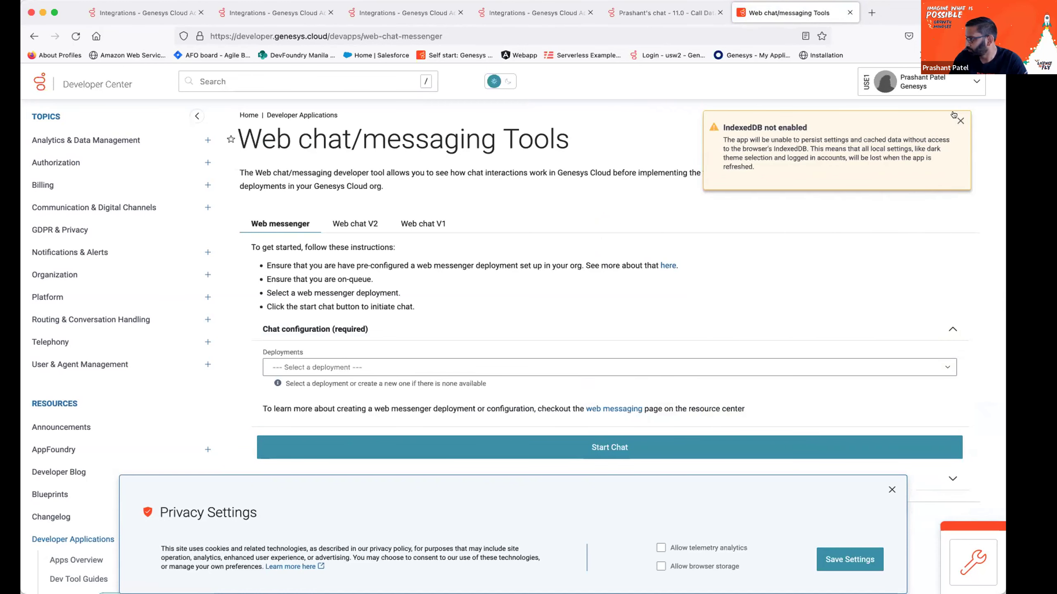
left_click(959, 120)
scroll(916, 481, "down", 3)
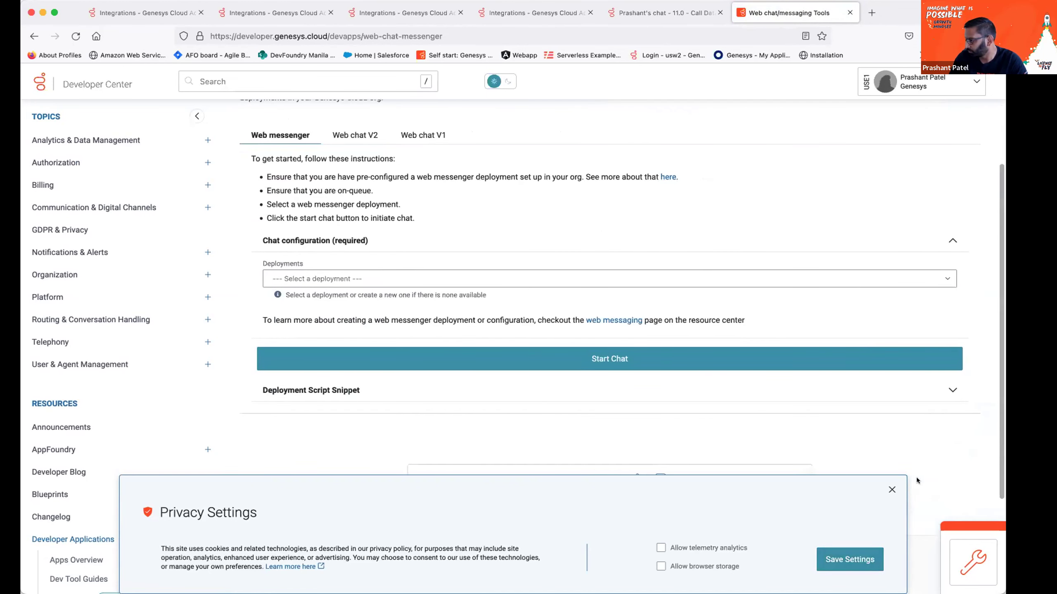
left_click(891, 490)
scroll(423, 321, "up", 3)
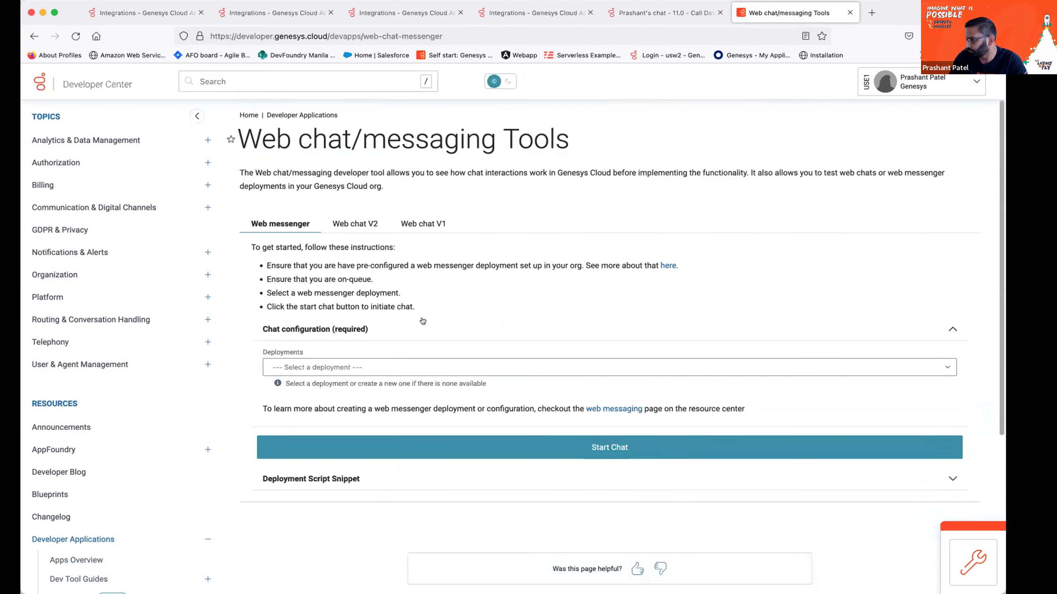
In the Web chat V2 tool, choose the chat deployment and the queue named after the signed-in account holder.
left_click(350, 227)
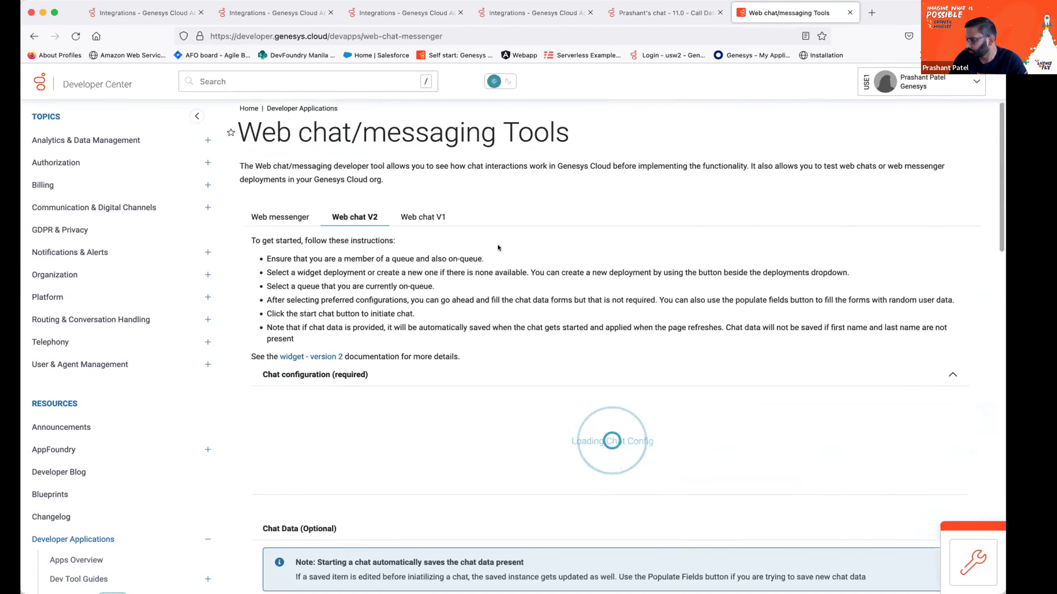
scroll(88, 260, "down", 8)
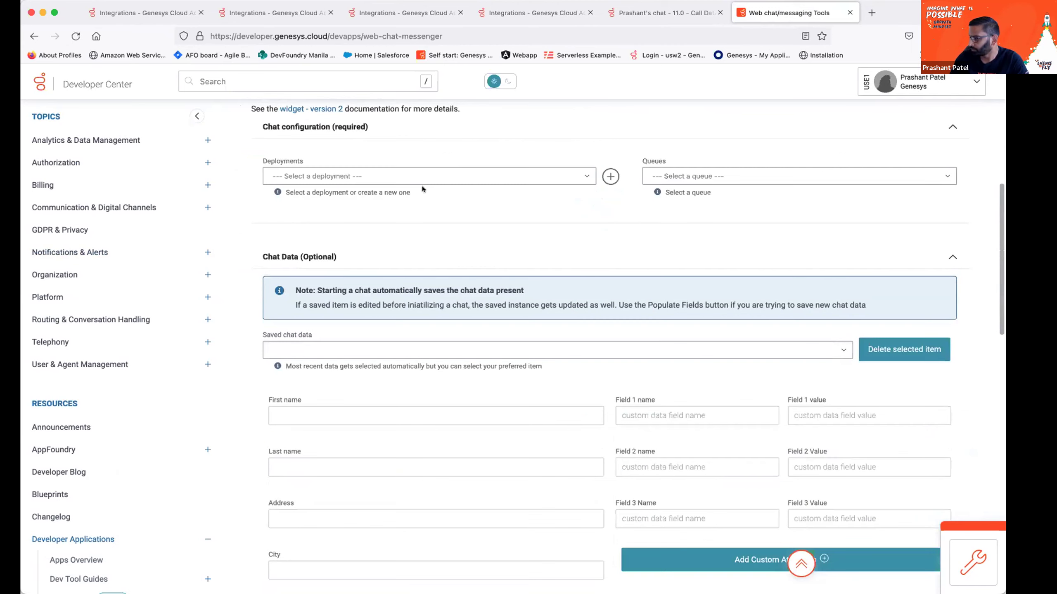
left_click(457, 170)
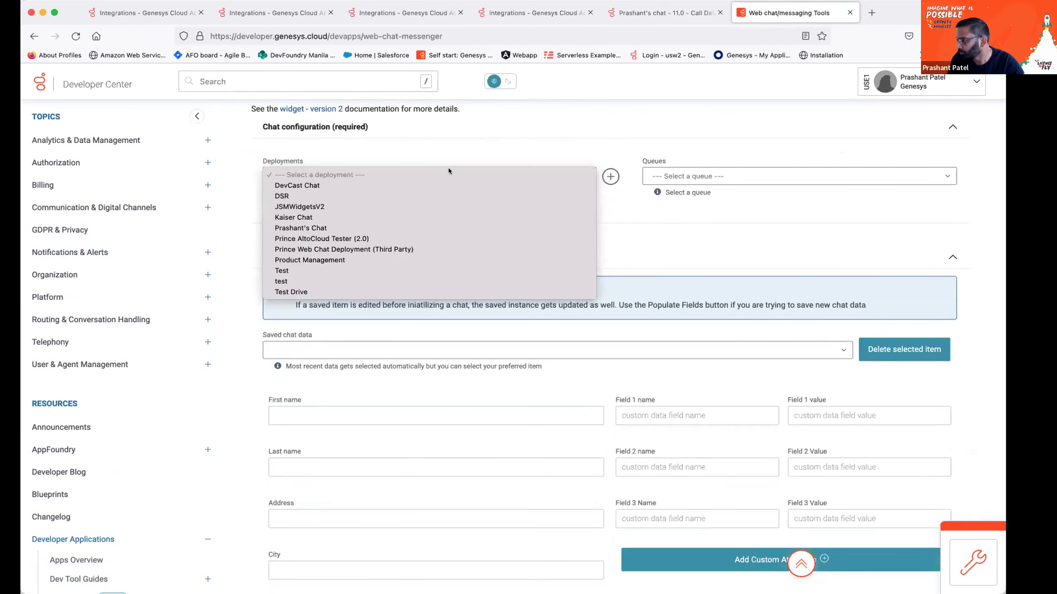
left_click(410, 228)
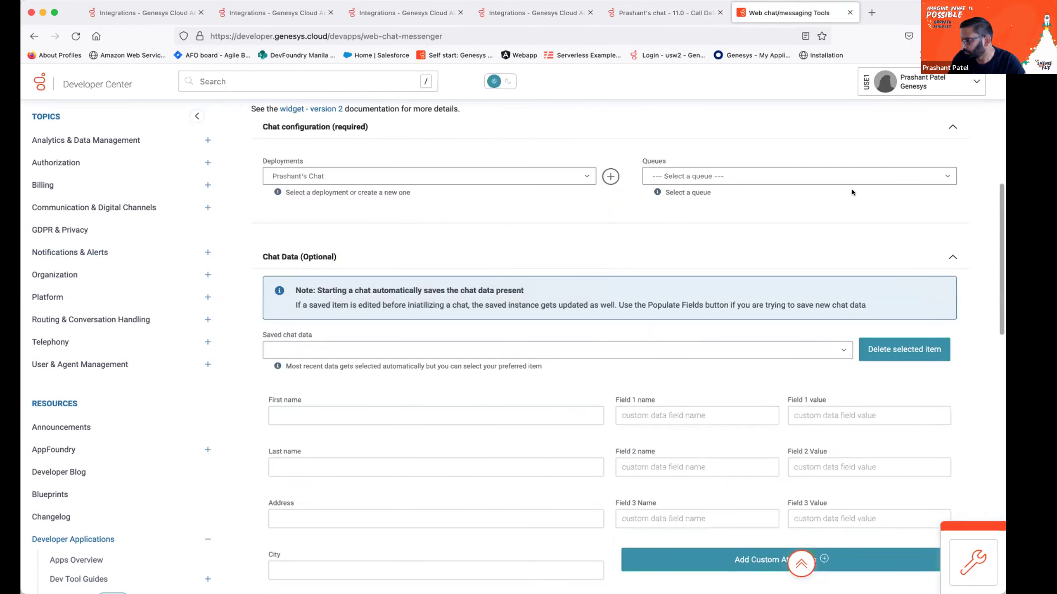
left_click(842, 168)
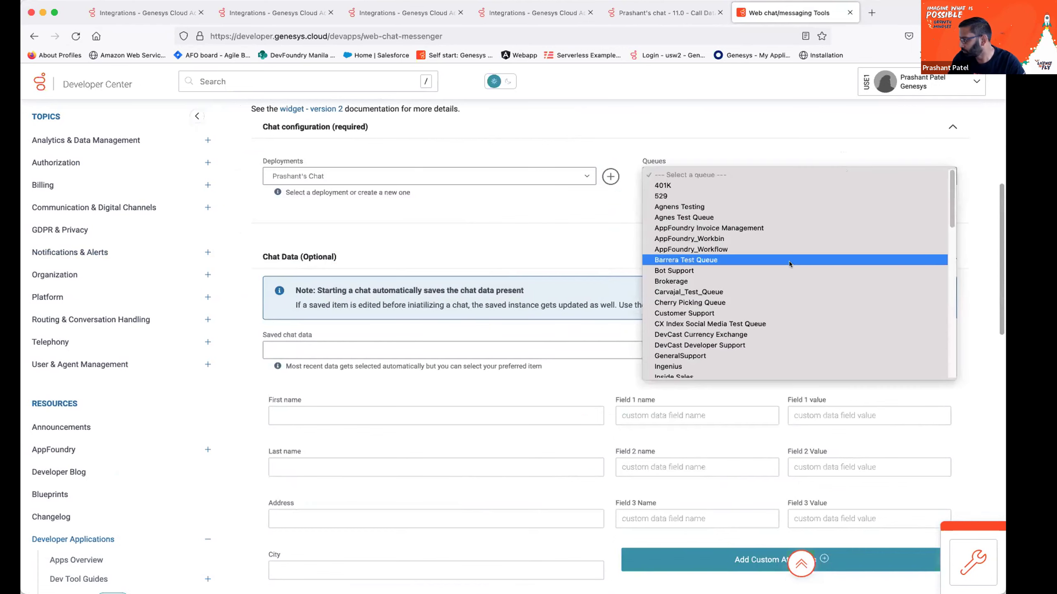
scroll(789, 261, "down", 8)
scroll(789, 261, "down", 2)
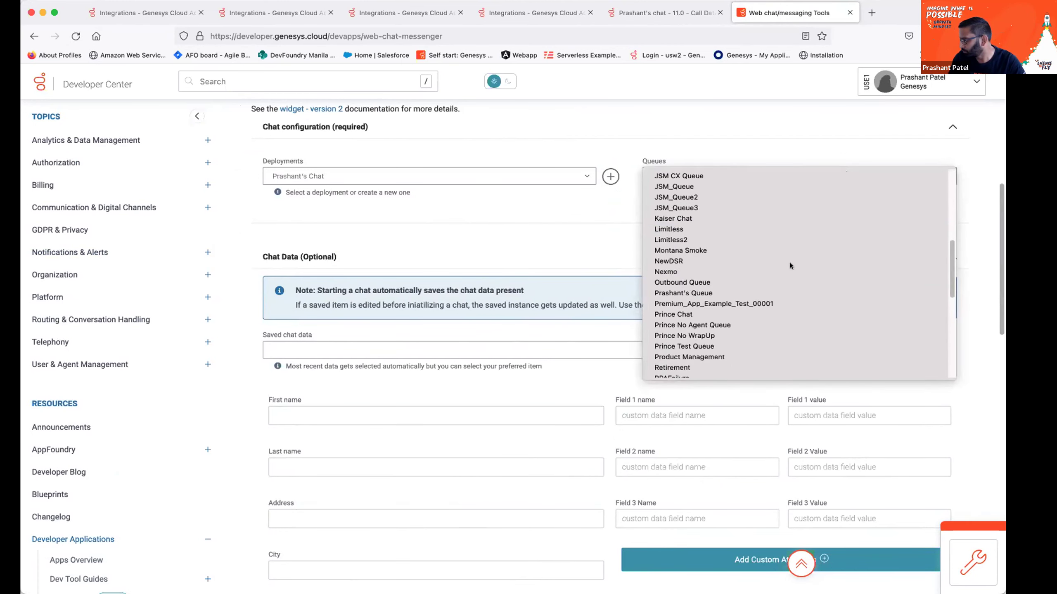
left_click(687, 292)
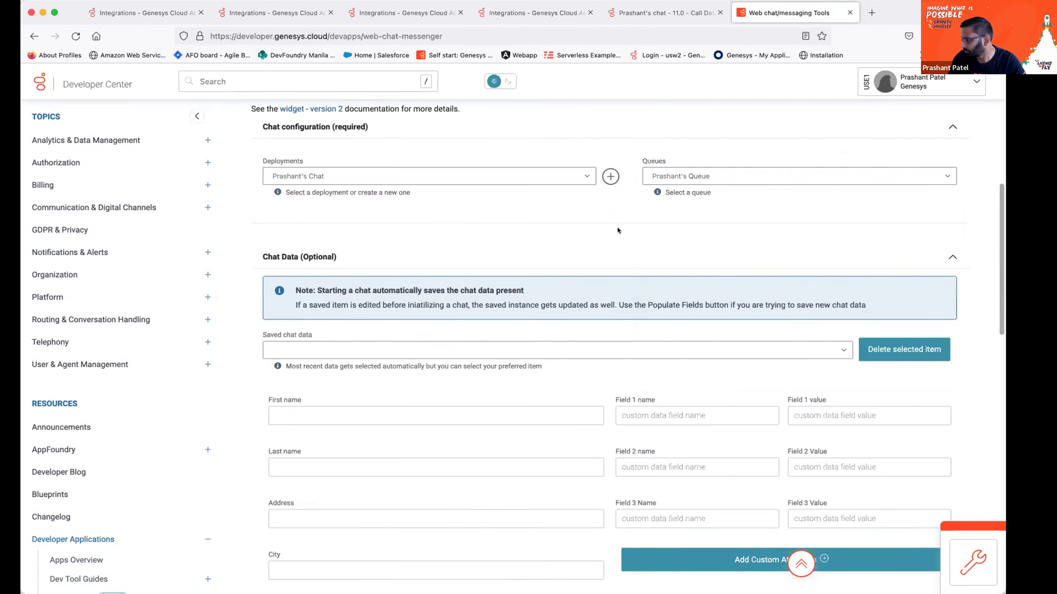
Populate the optional chat data with generated customer details and start the test chat.
scroll(618, 231, "down", 4)
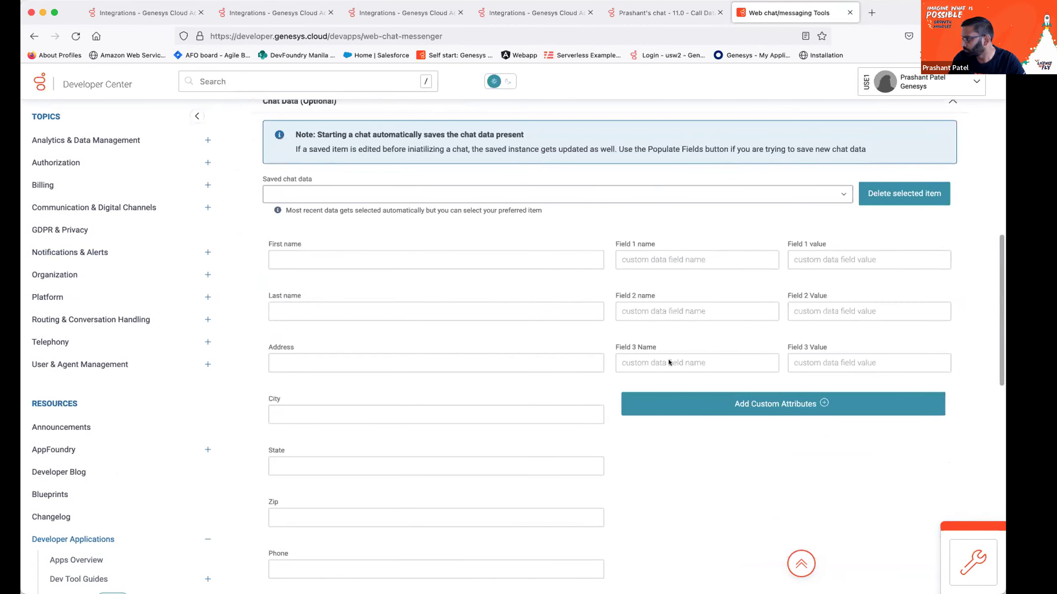
scroll(570, 445, "down", 6)
left_click(402, 523)
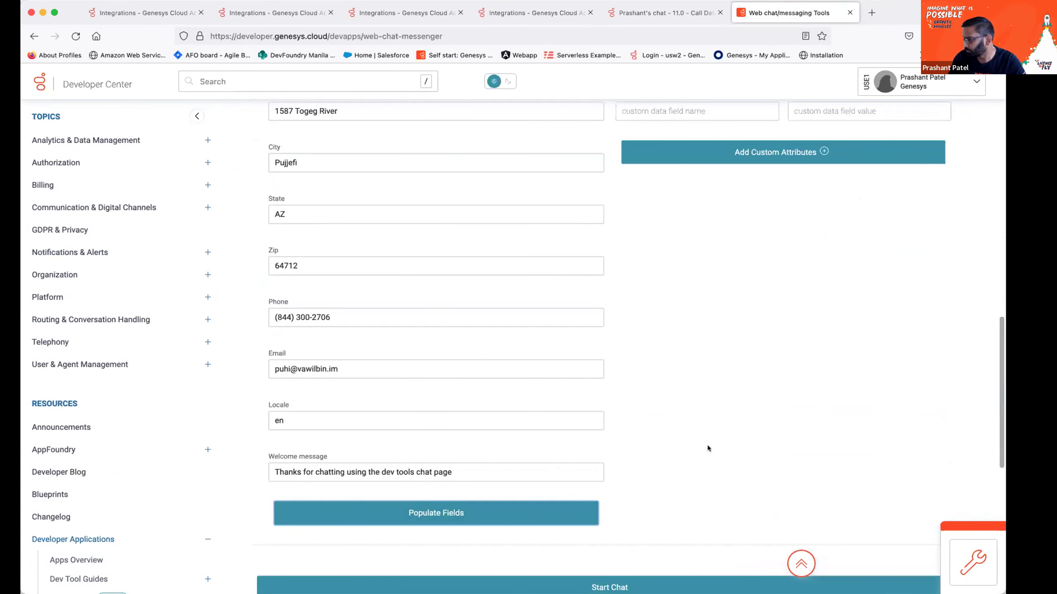
scroll(540, 375, "down", 7)
left_click(620, 269)
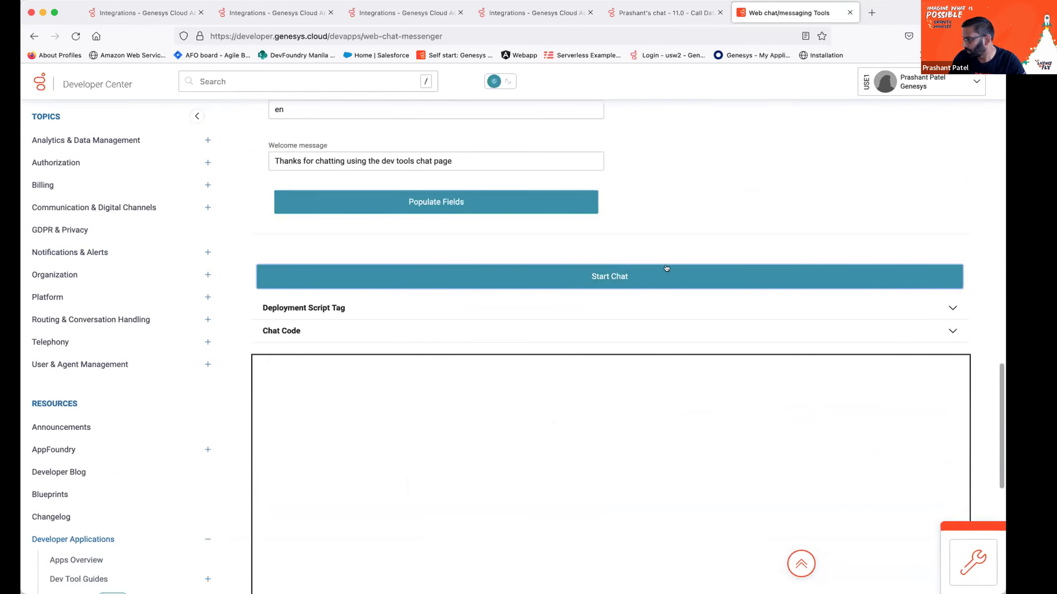
scroll(682, 201, "down", 8)
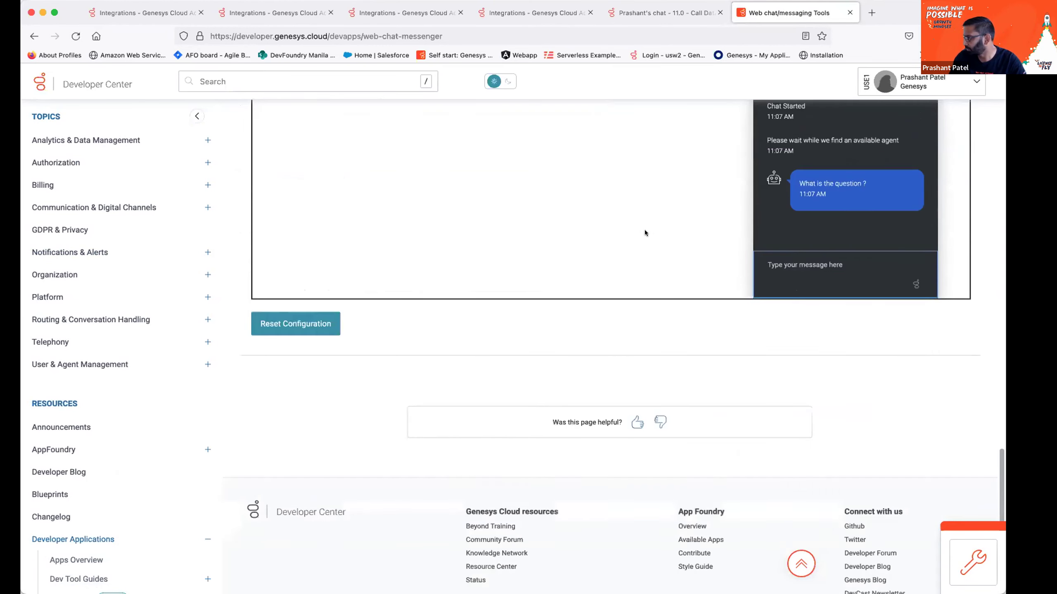
scroll(644, 230, "up", 1)
scroll(623, 237, "up", 5)
scroll(643, 267, "down", 3)
scroll(646, 274, "up", 3)
scroll(645, 282, "down", 1)
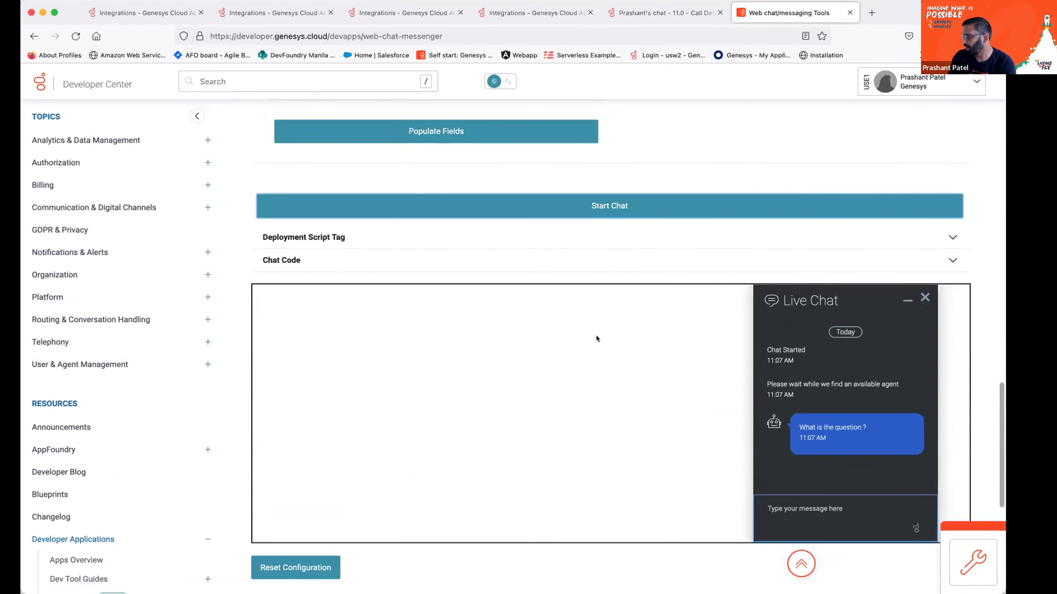
Switch to the Inbound Chat Flow in Architect and examine the first Send Response and the Call Bot Flow actions.
left_click(658, 15)
left_click(544, 200)
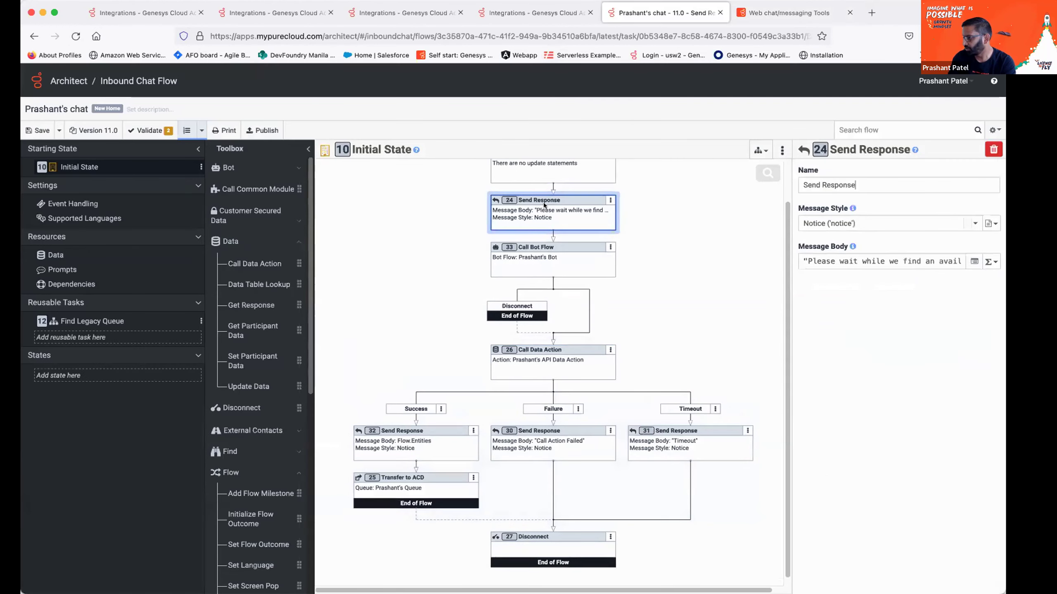
left_click(545, 260)
Return to the Web chat/messaging Tools page and send the bot the question "Do you know the muffin man".
left_click(783, 14)
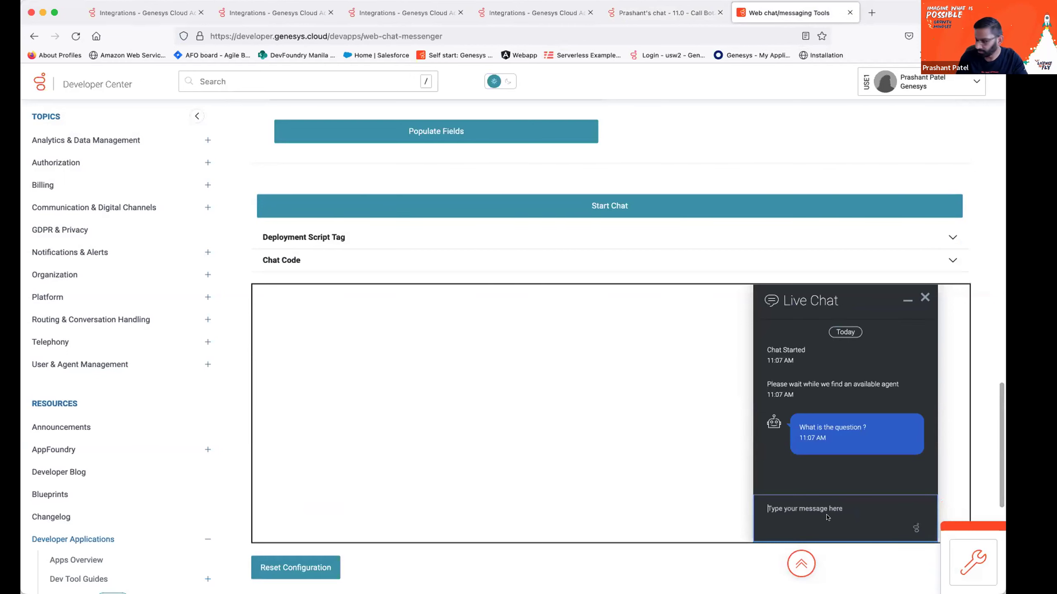
type("Do you know the mu")
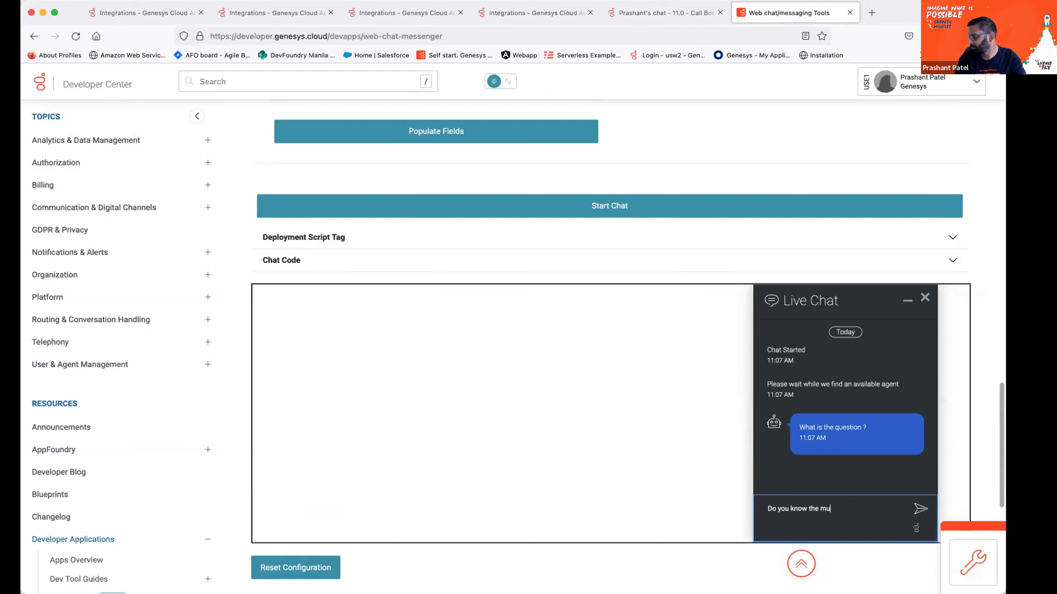
type("ffin man")
key("Return")
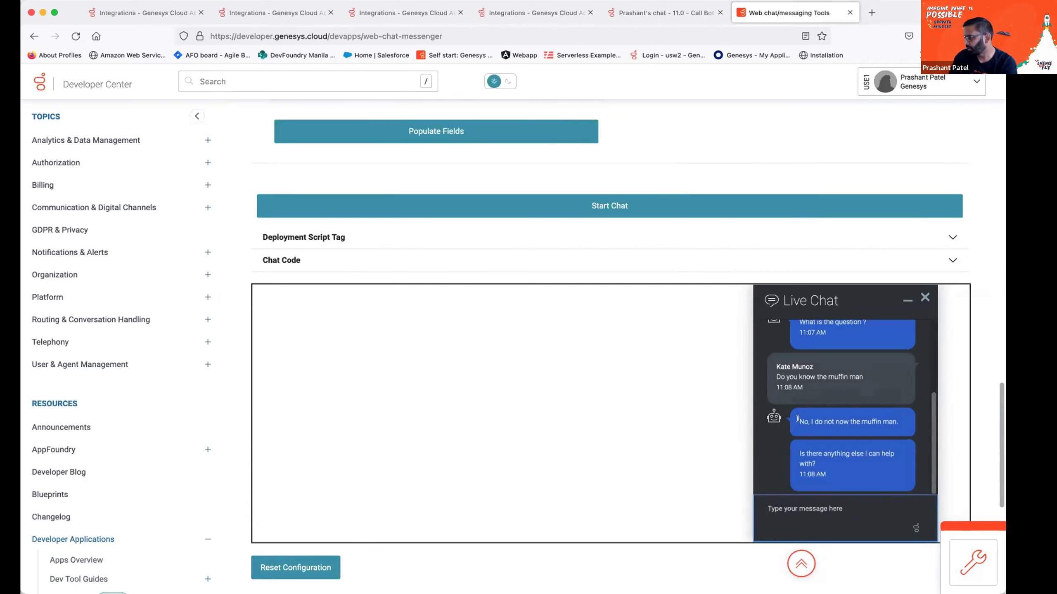
Review the bot and data action part of the Architect flow, and back in the test chat answer "No" to the bot's follow-up question.
scroll(827, 422, "up", 1)
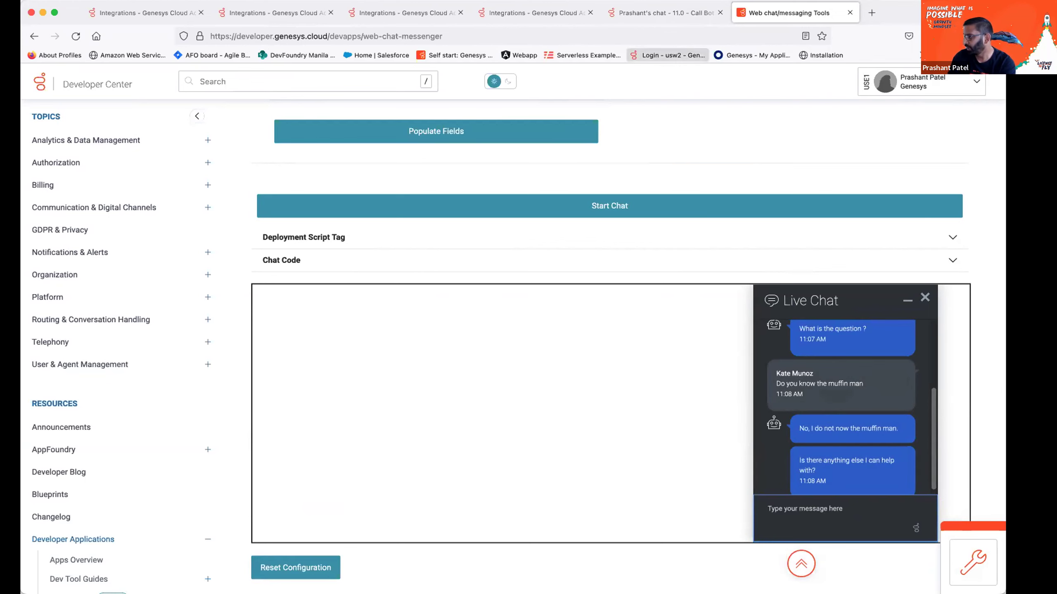
left_click(664, 12)
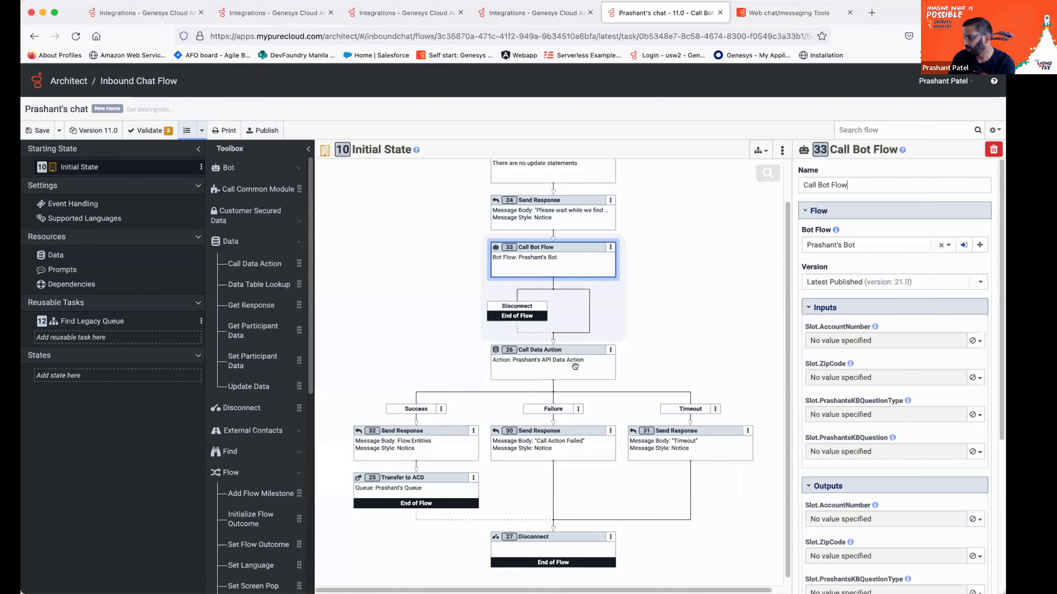
left_click(780, 13)
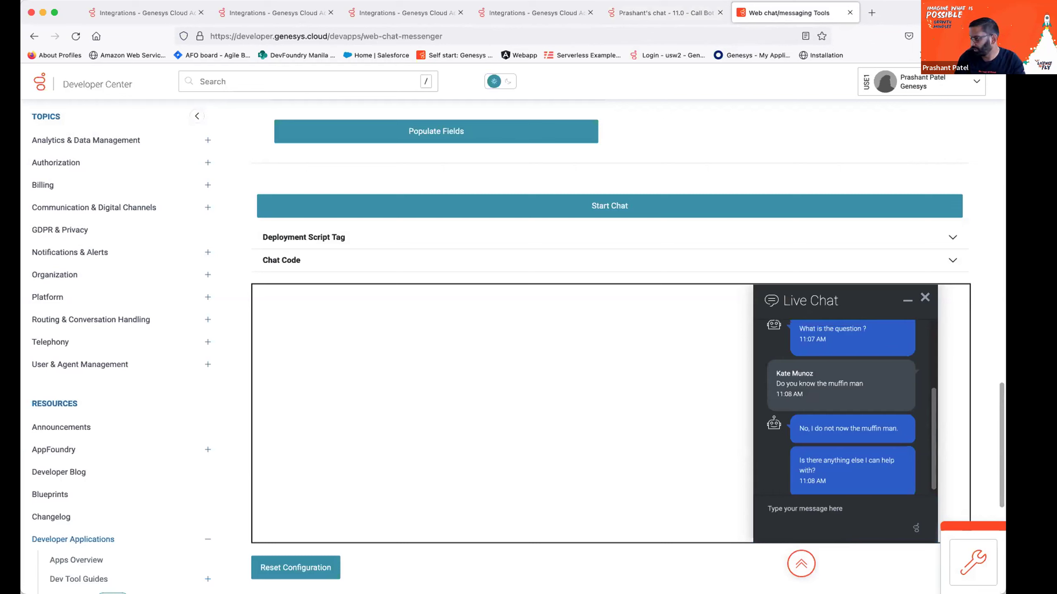
left_click(854, 500)
type("no")
key("Return")
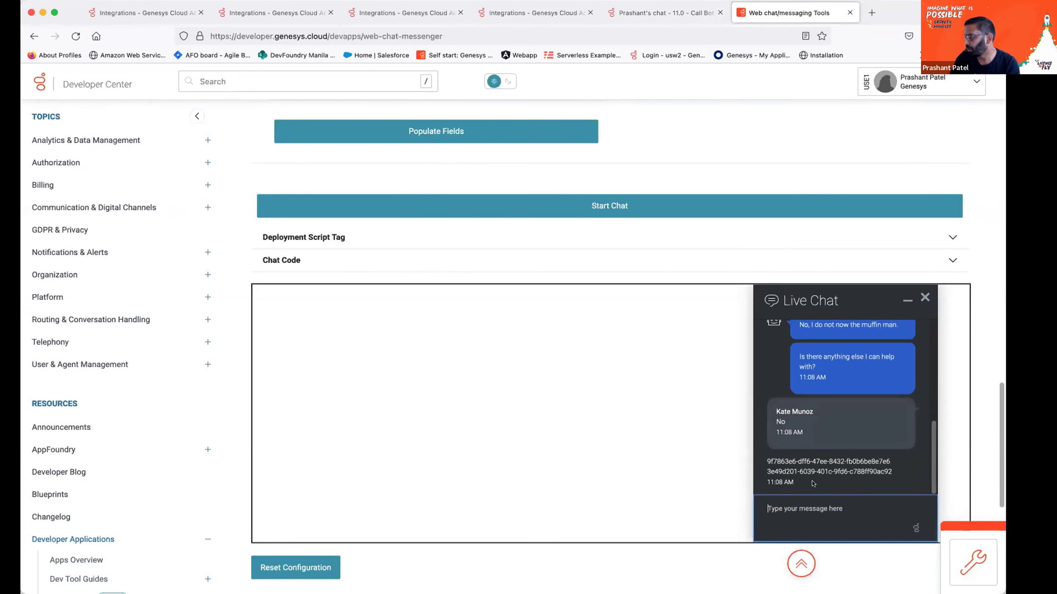
Switch to the Integrations admin page, filter the integrations by the owner's first name and open the Genesys Cloud Data Actions integration.
left_click(662, 11)
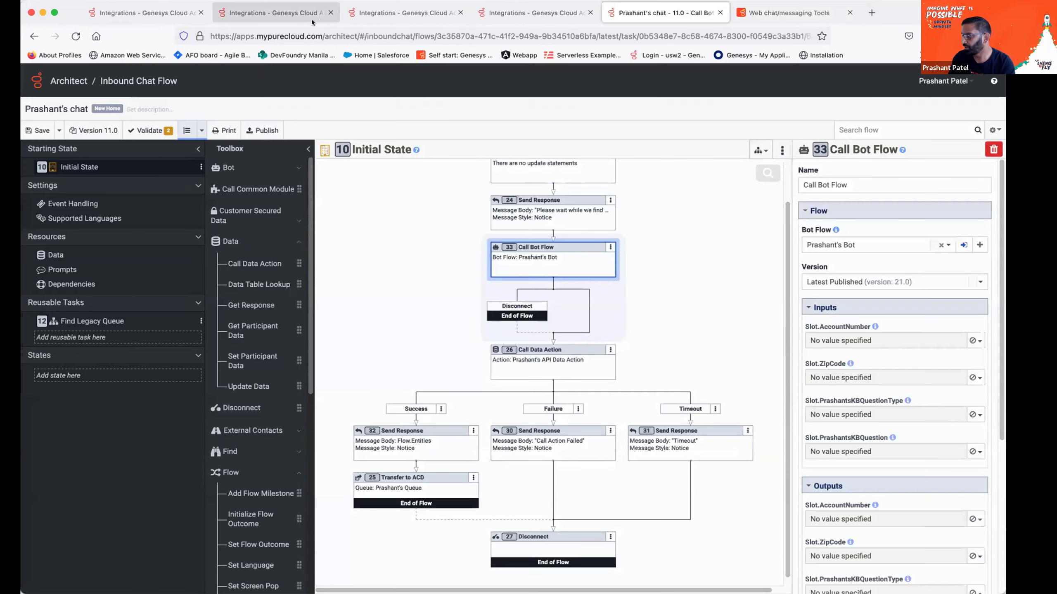
left_click(295, 14)
left_click(354, 165)
type("prashant")
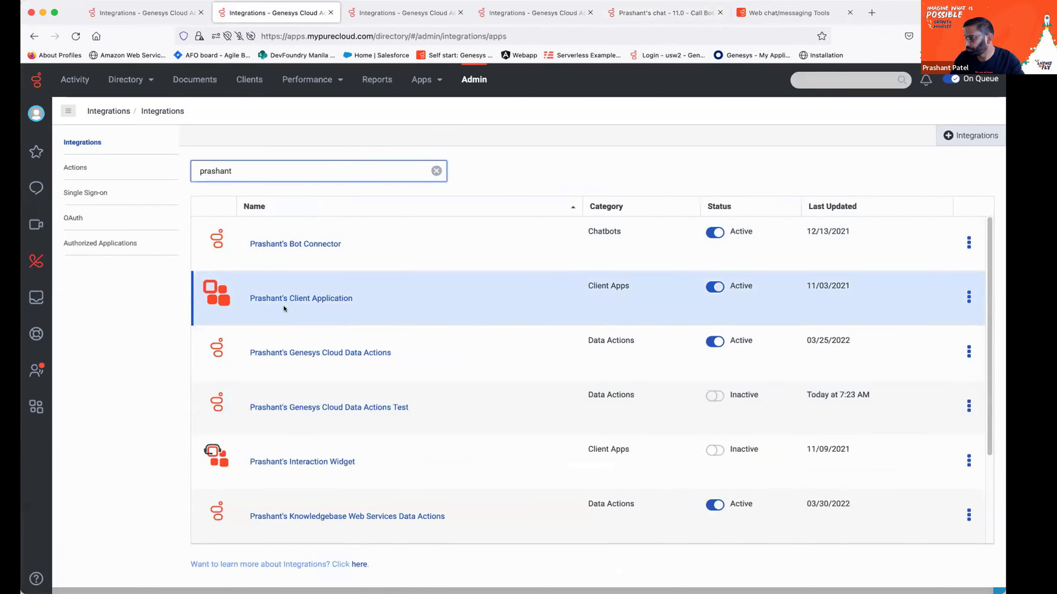
left_click(382, 352)
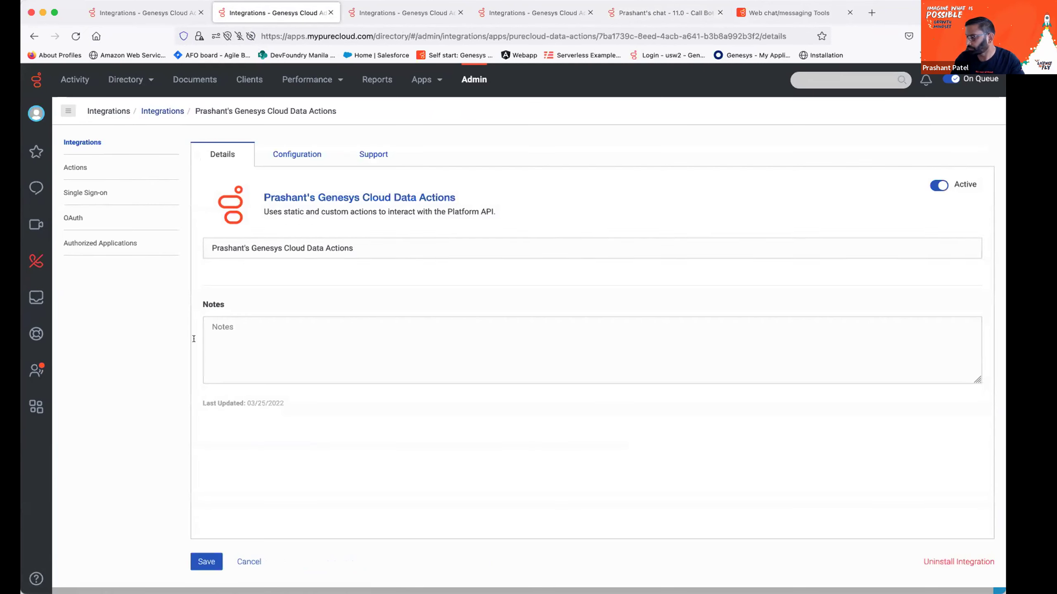
Review the integration's configuration, including its properties, advanced settings and OAuth client credentials.
left_click(306, 165)
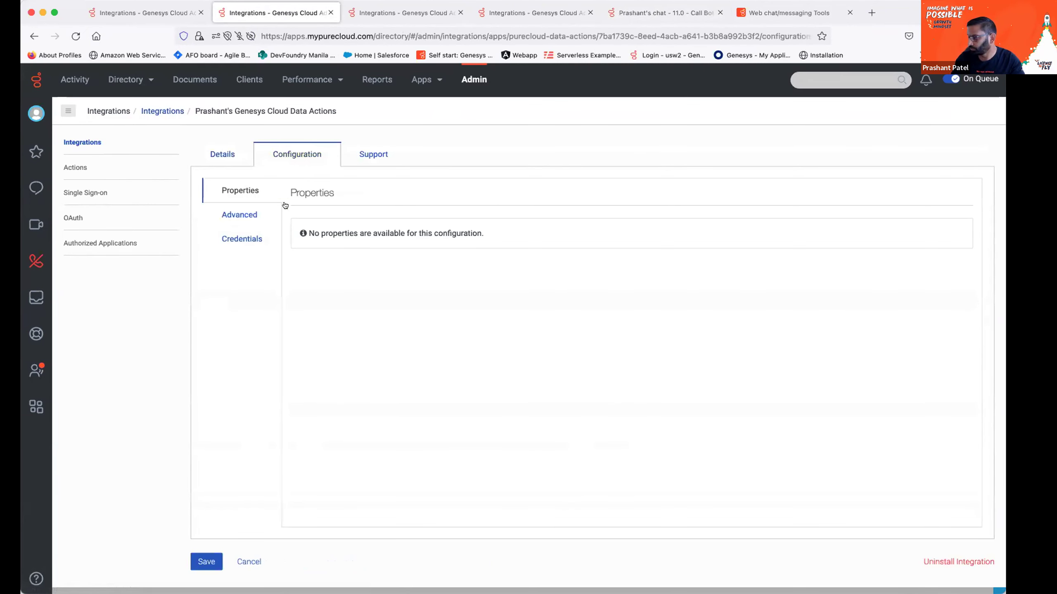
left_click(240, 214)
left_click(242, 239)
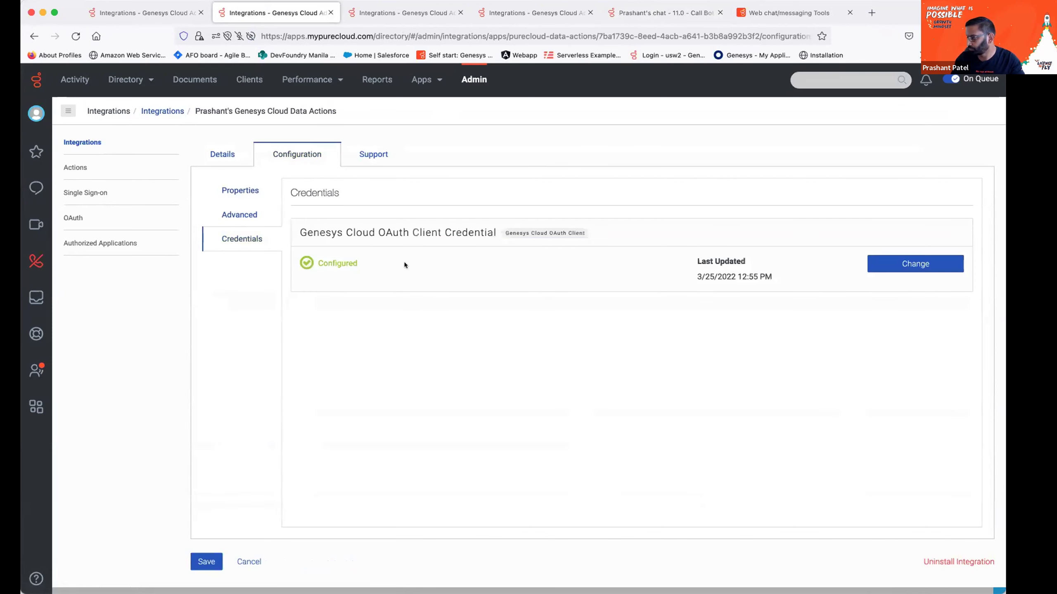
left_click(251, 192)
Open the first Knowledge API Data Action in the integration actions list and examine its contracts and request configuration.
left_click(394, 13)
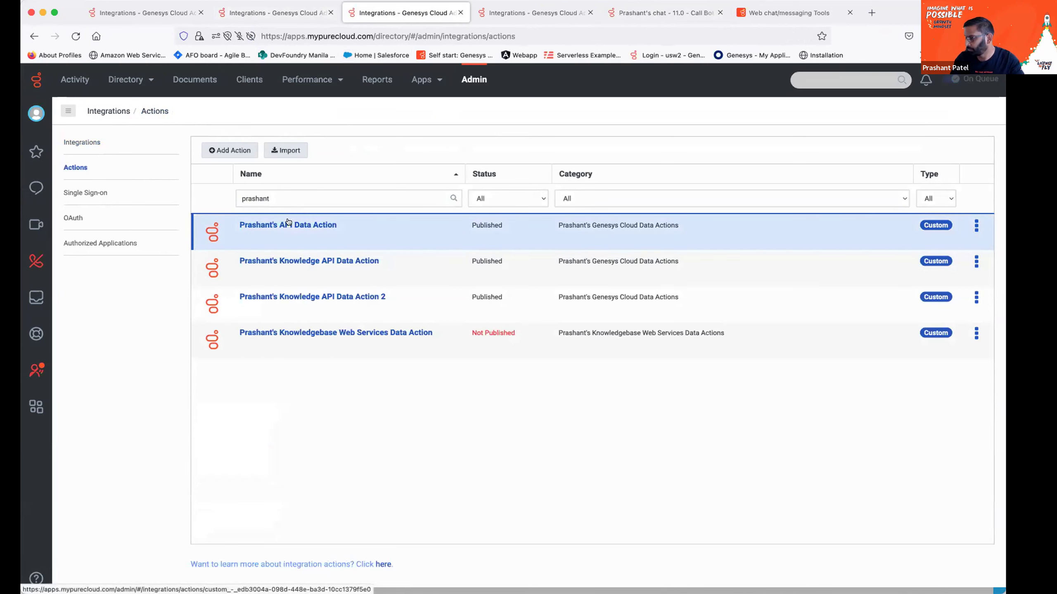
left_click(287, 262)
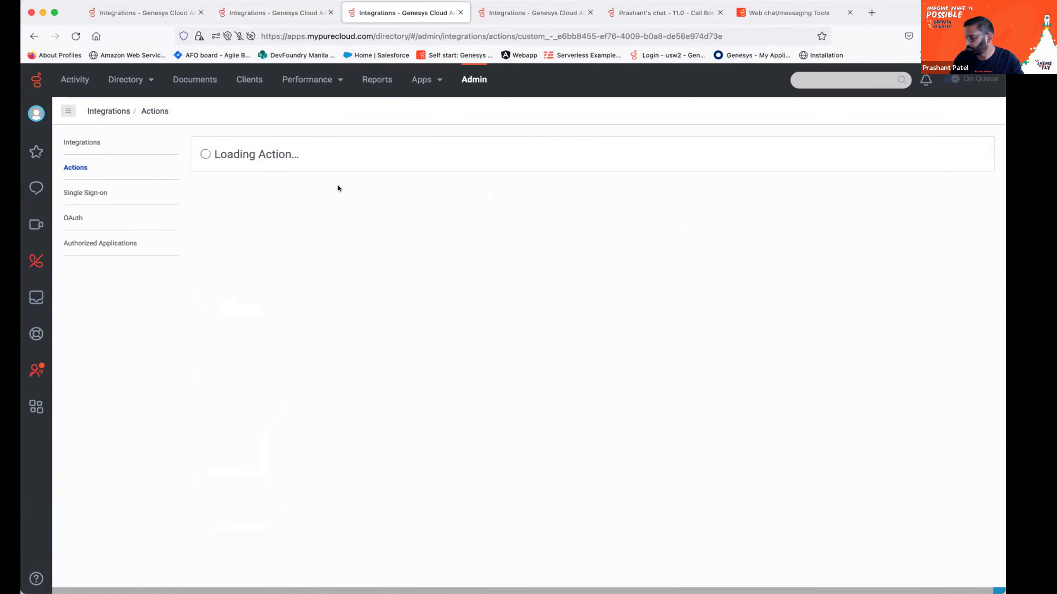
left_click(287, 148)
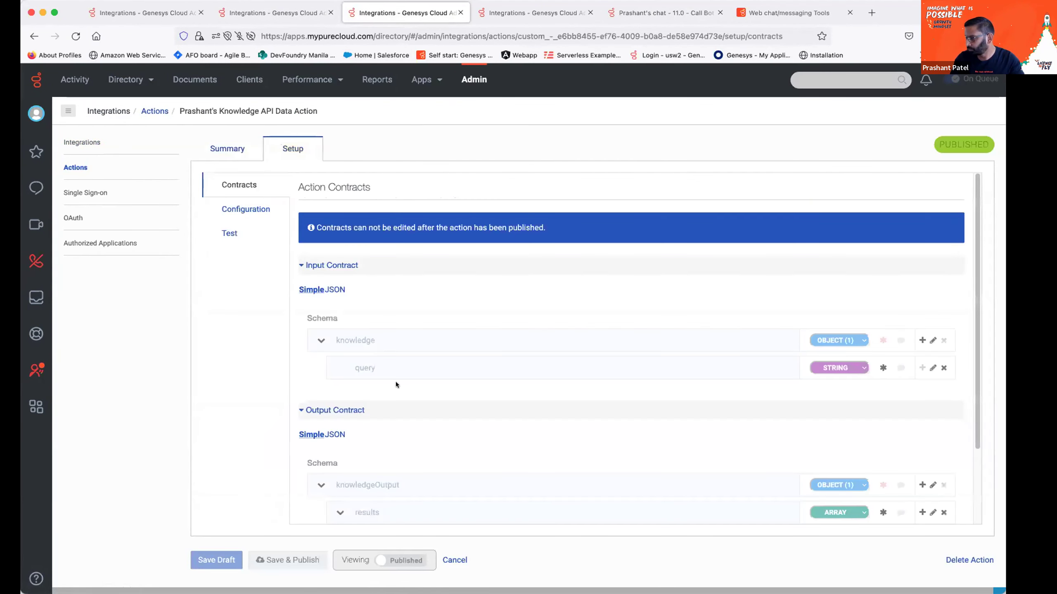
scroll(383, 375, "down", 1)
left_click(265, 210)
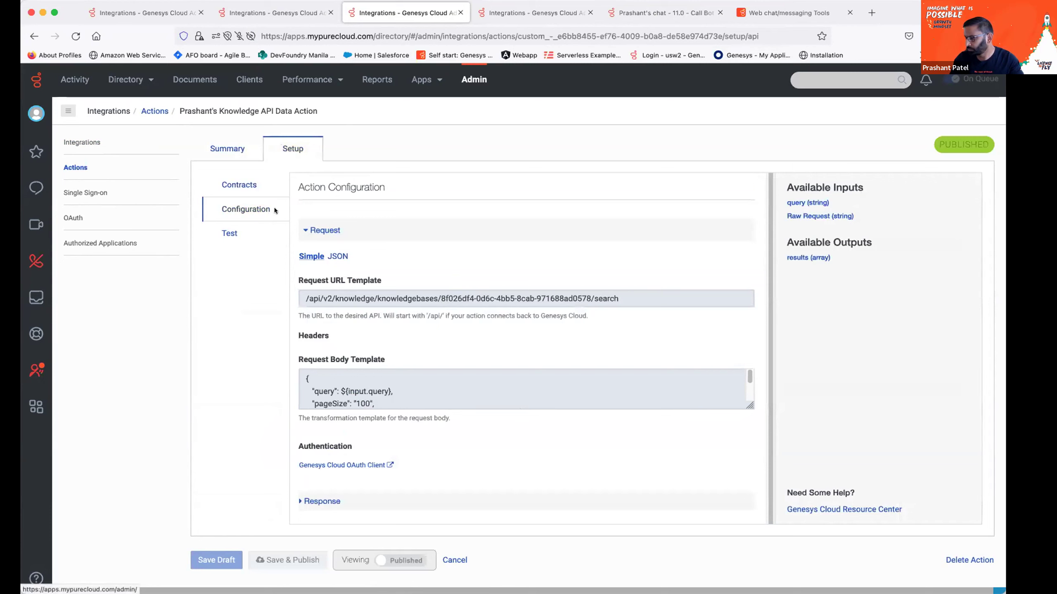
scroll(632, 395, "down", 4)
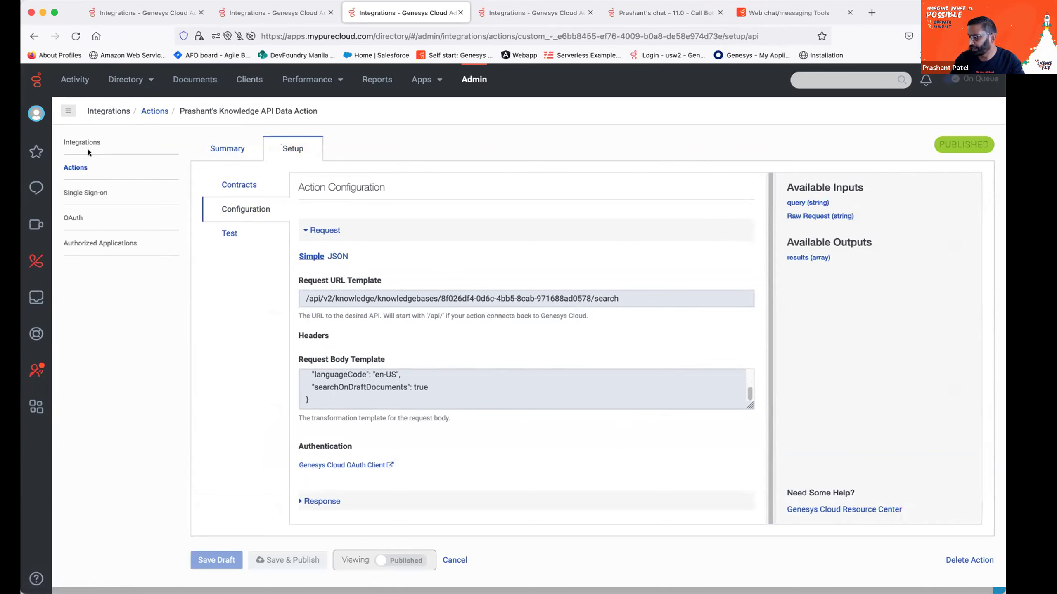
Filter the actions list by the owner's first name, open the API Data Action and examine its contracts and request configuration.
left_click(75, 168)
left_click(349, 197)
type("prashaant")
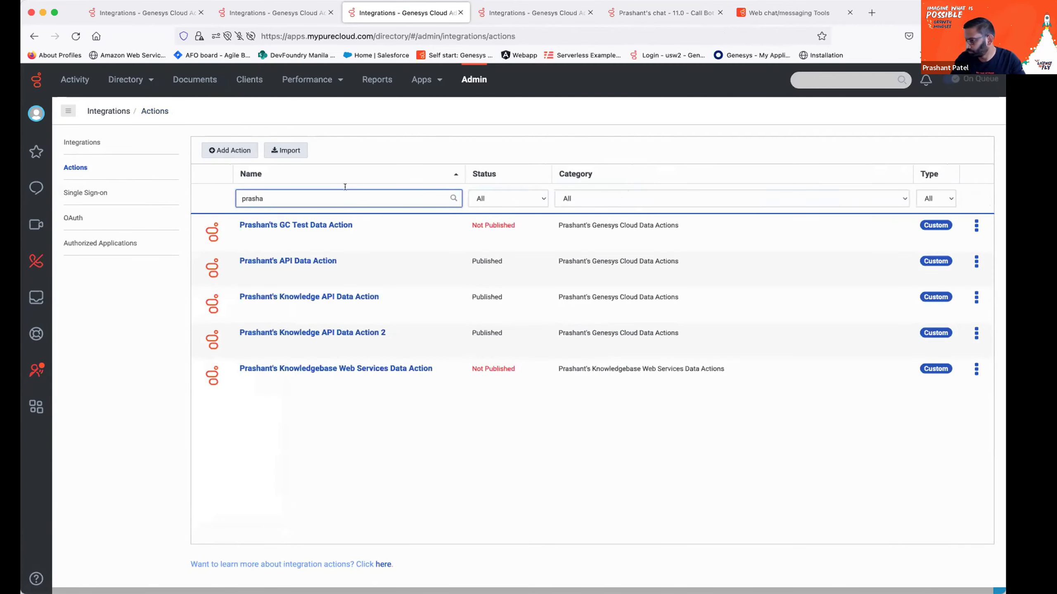
left_click(270, 260)
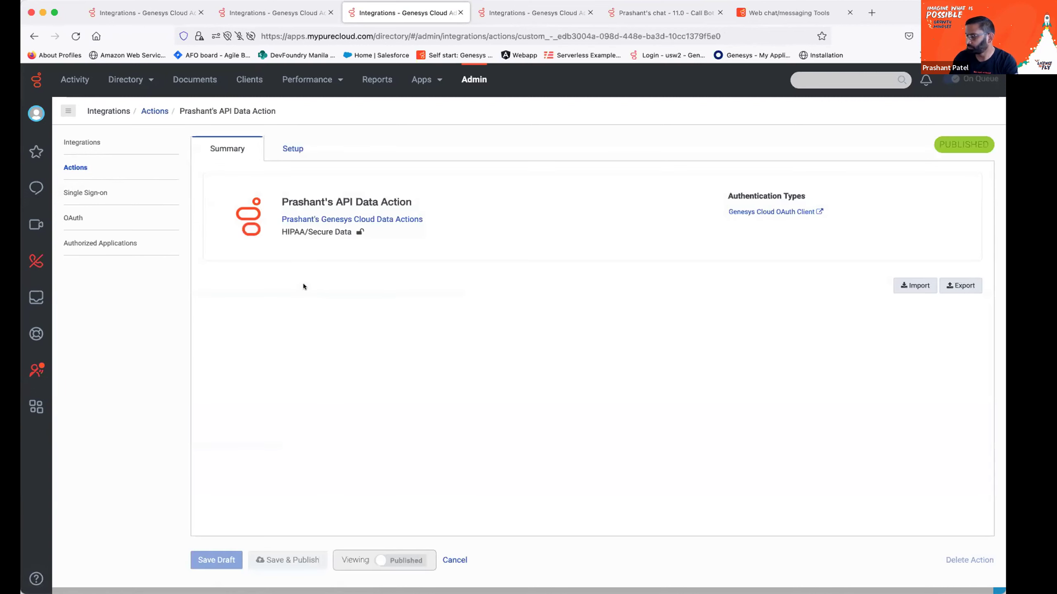
left_click(277, 151)
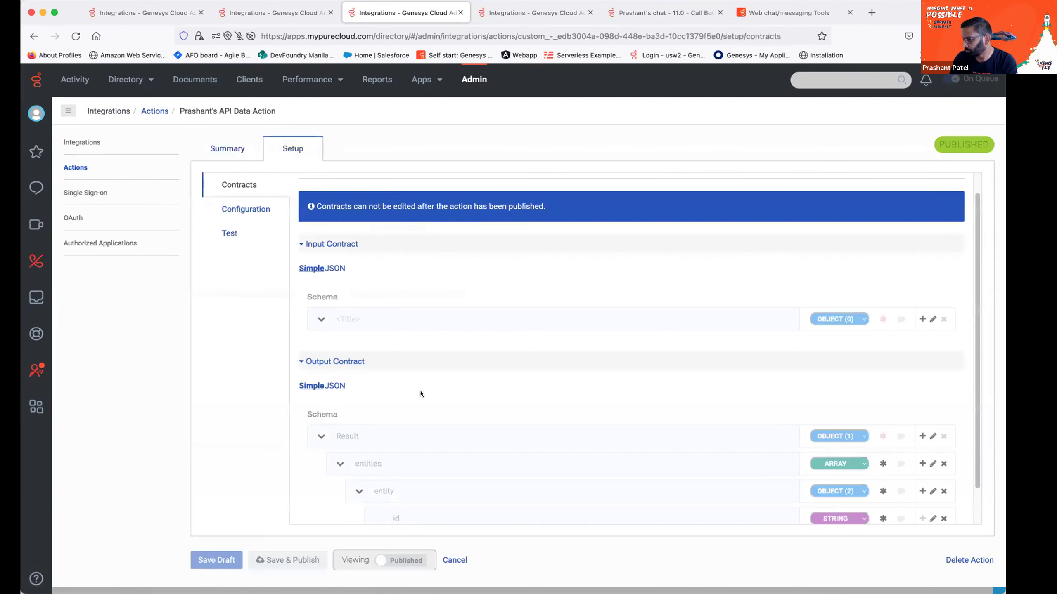
left_click(258, 209)
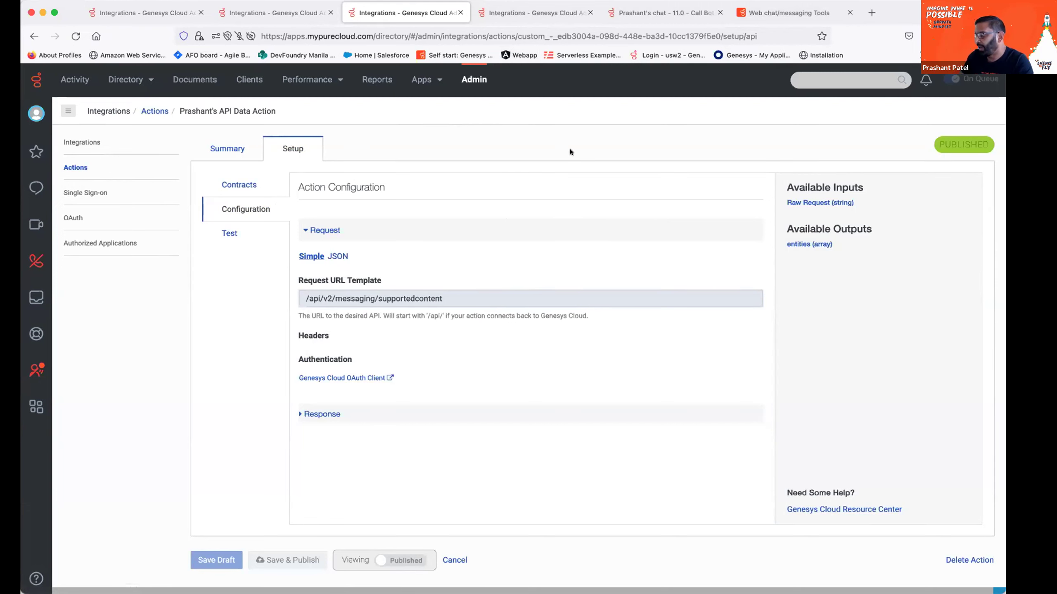
left_click(256, 185)
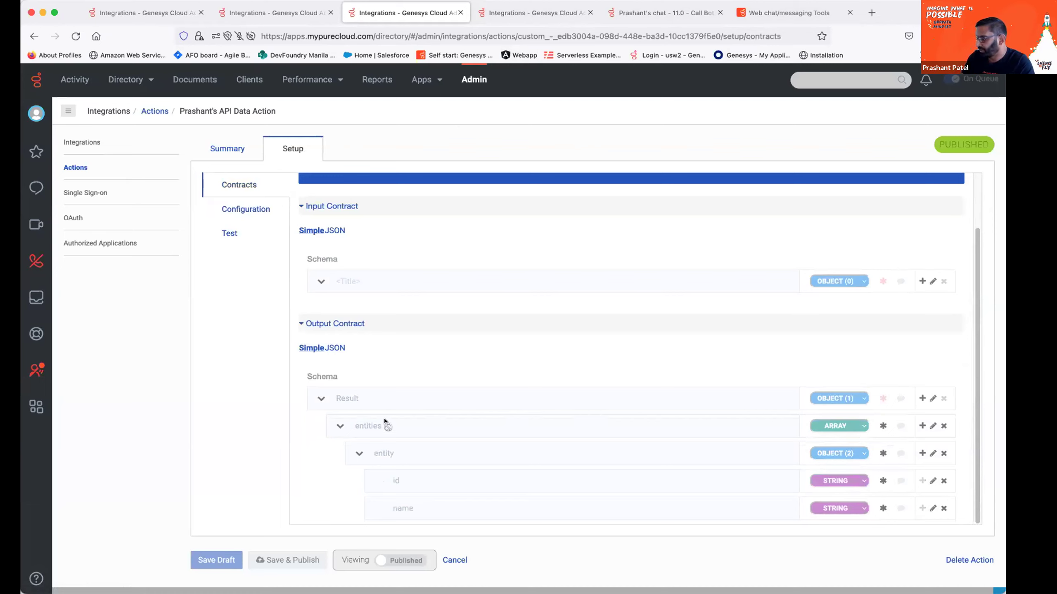
Run a test of the API Data Action with flattened output and check the returned entity ids and names.
left_click(254, 235)
left_click(349, 316)
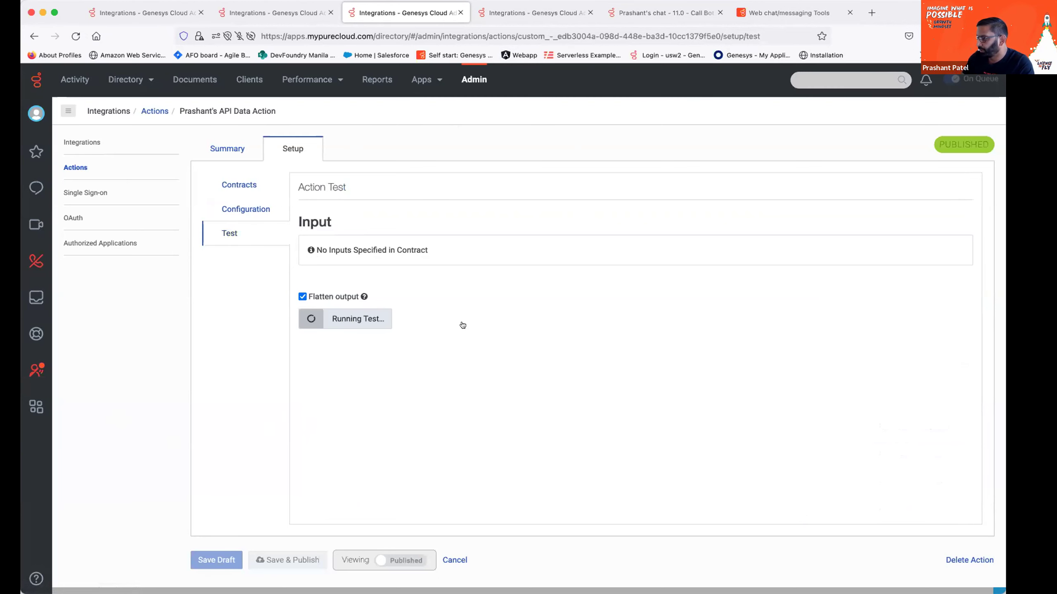
scroll(476, 278, "down", 7)
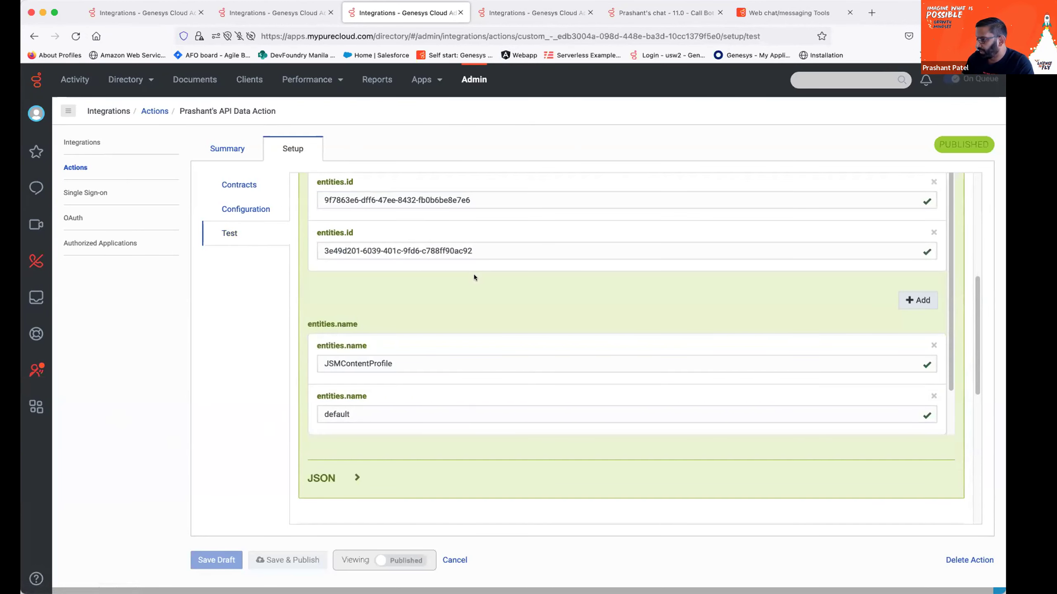
scroll(512, 340, "down", 2)
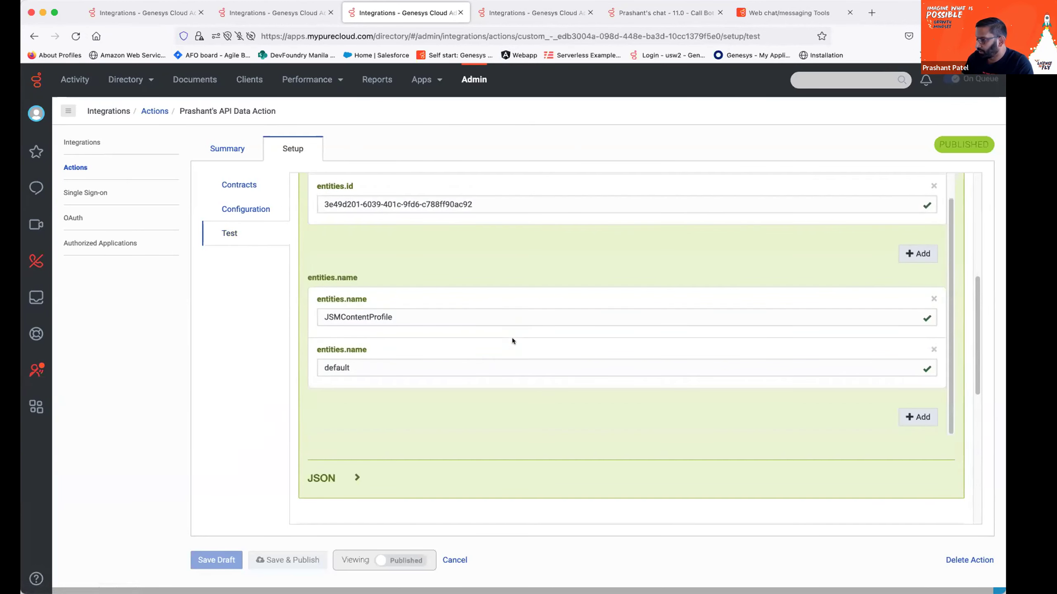
Expand the JSON output of the action test and examine the full response along with the entities.id and entities.name fields.
left_click(326, 475)
scroll(393, 401, "down", 10)
scroll(402, 406, "down", 15)
scroll(400, 405, "down", 15)
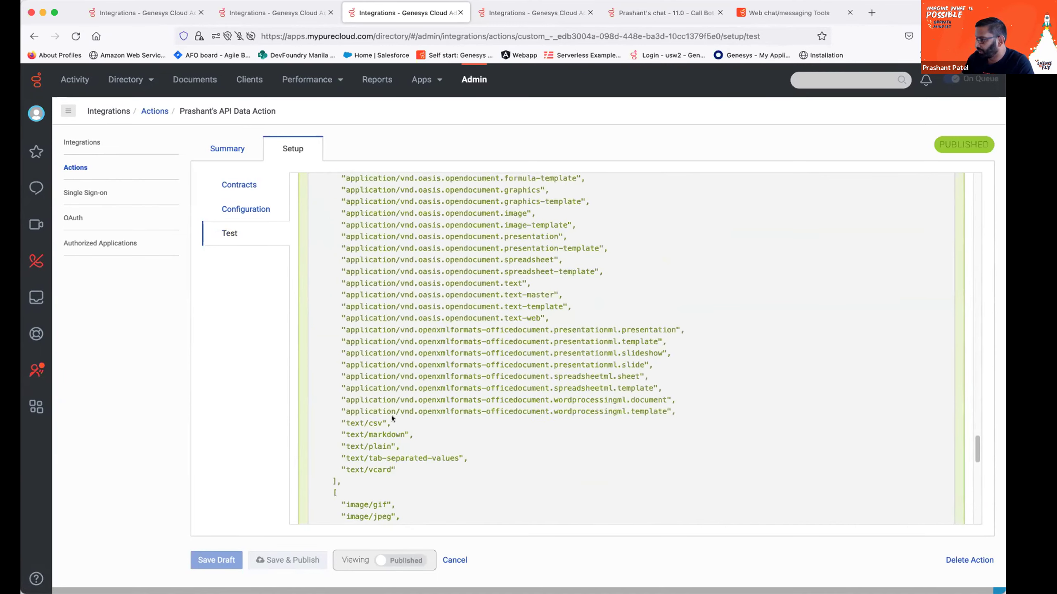
scroll(391, 418, "down", 4)
scroll(455, 443, "down", 5)
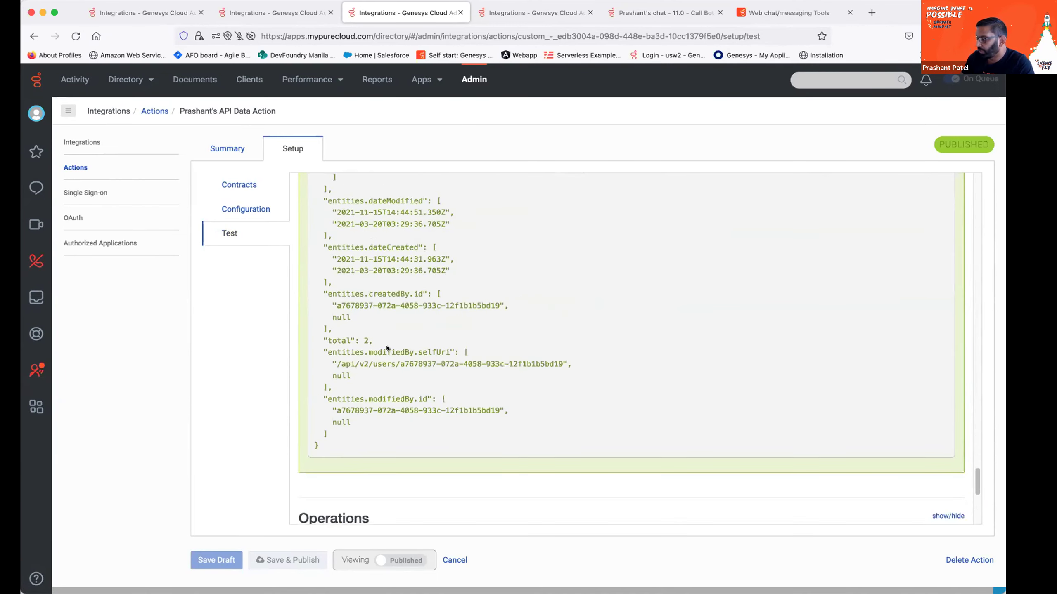
scroll(387, 345, "up", 15)
scroll(386, 346, "up", 20)
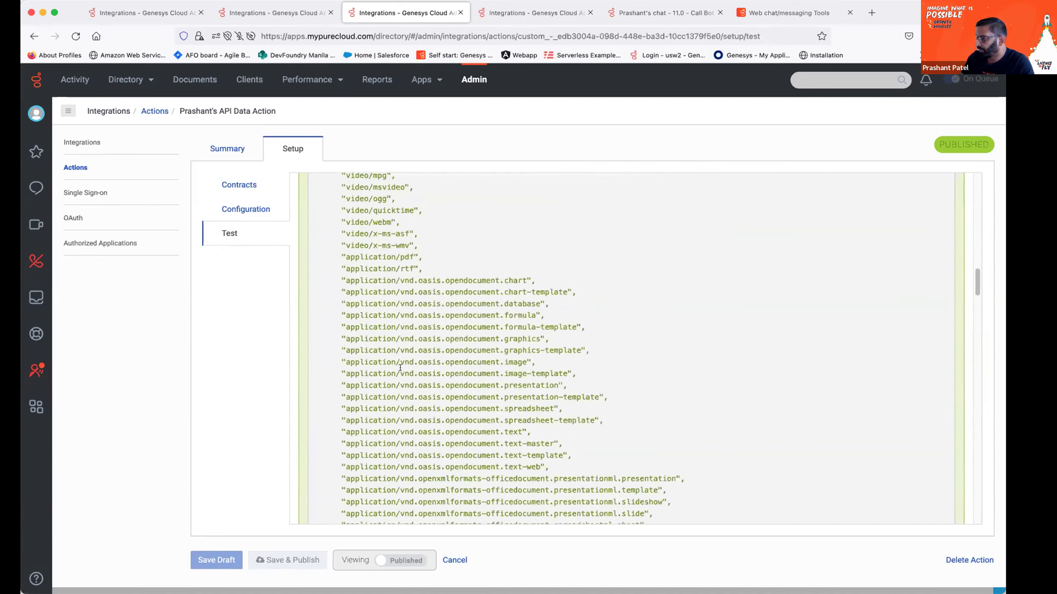
scroll(543, 355, "down", 2)
scroll(549, 355, "up", 3)
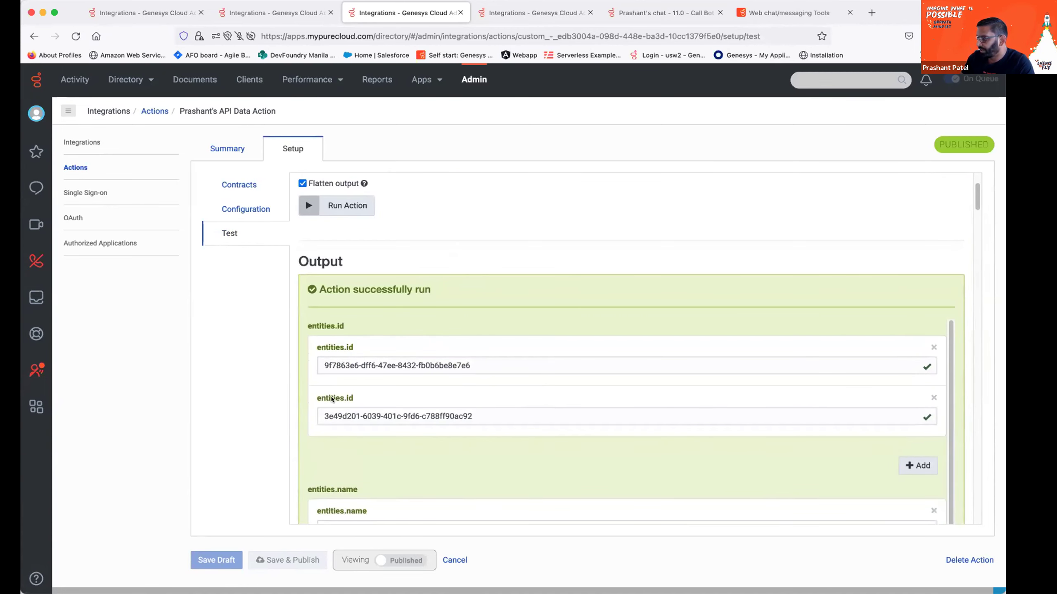
scroll(568, 395, "down", 4)
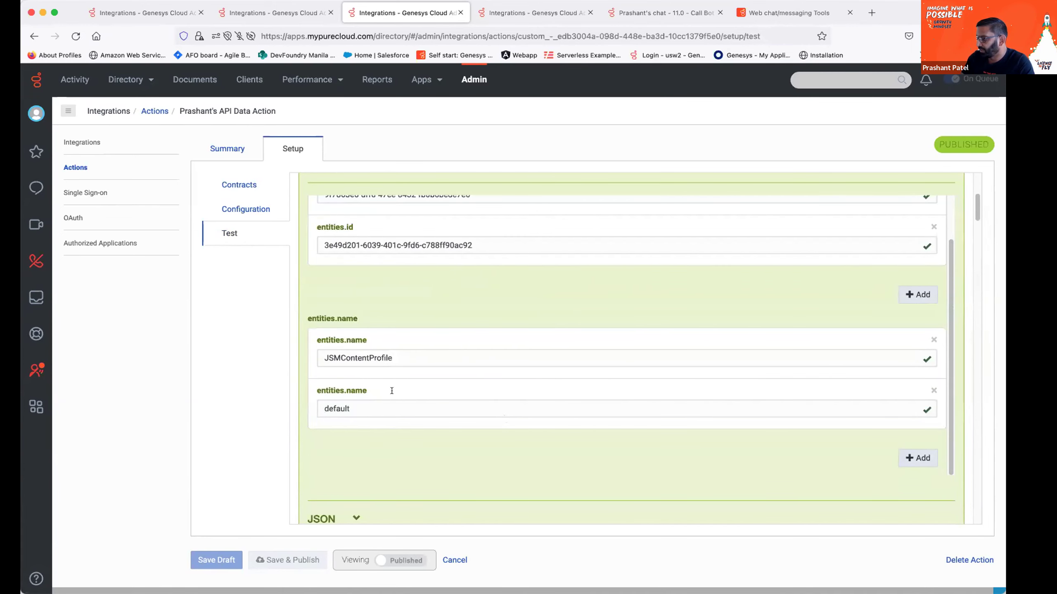
Return to the Web chat/messaging Tools page and review the data action's response in the test chat and the populated chat fields.
left_click(769, 12)
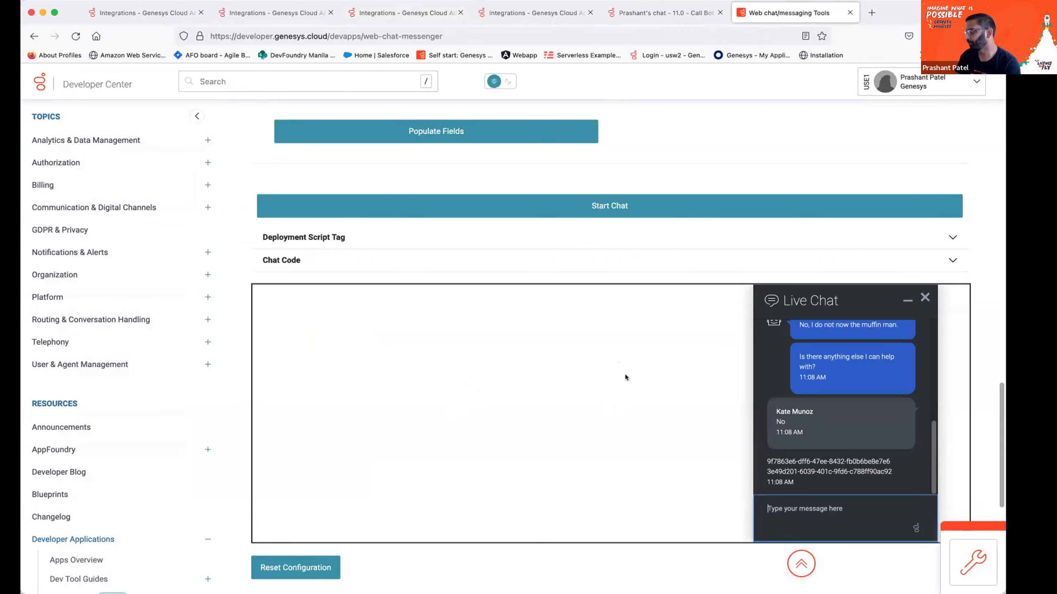
scroll(341, 479, "up", 9)
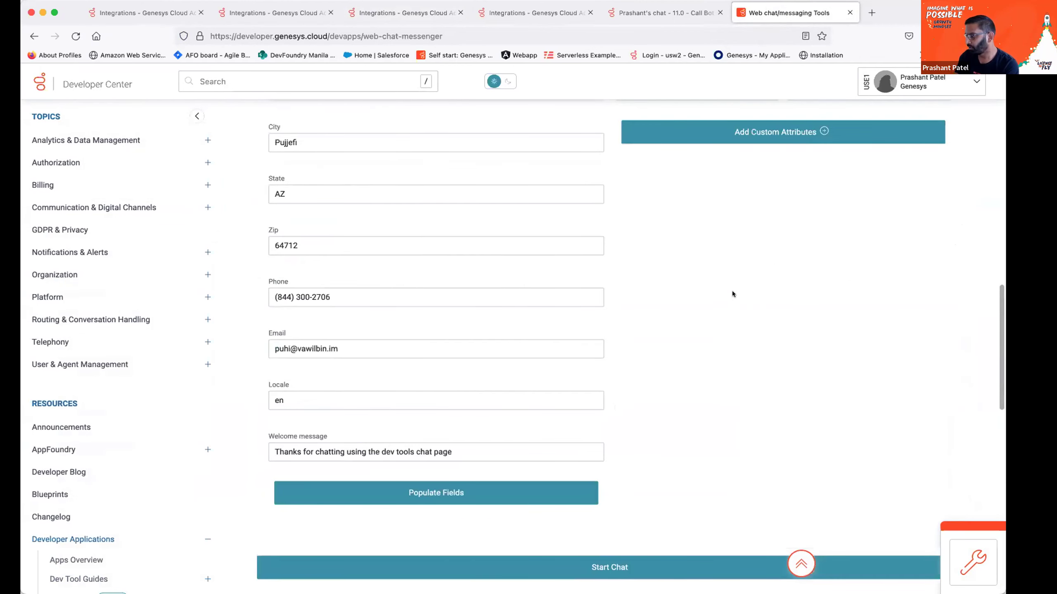
scroll(729, 300, "down", 10)
scroll(695, 250, "up", 5)
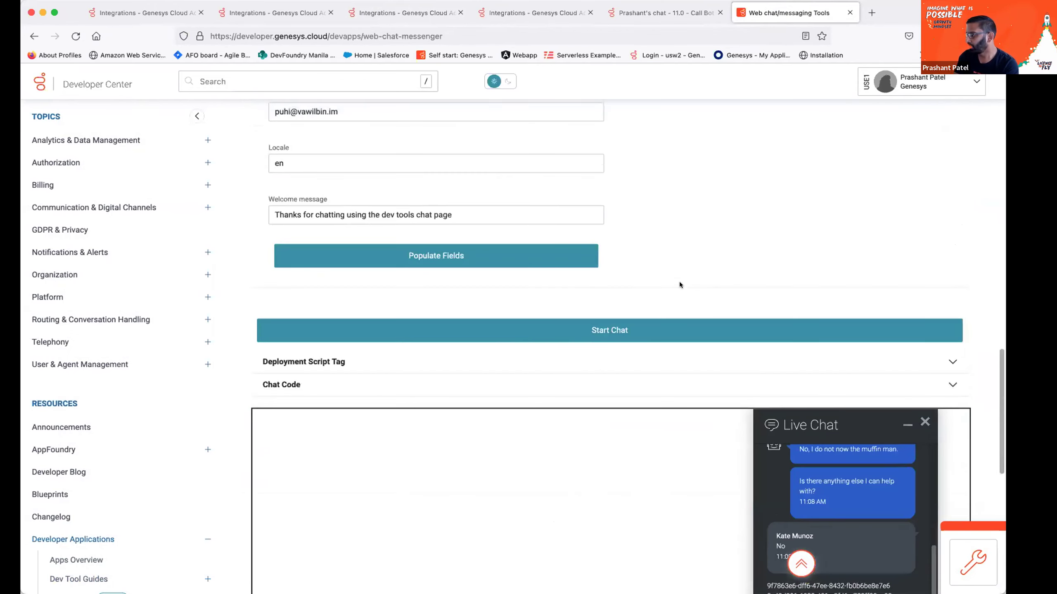
scroll(679, 285, "up", 5)
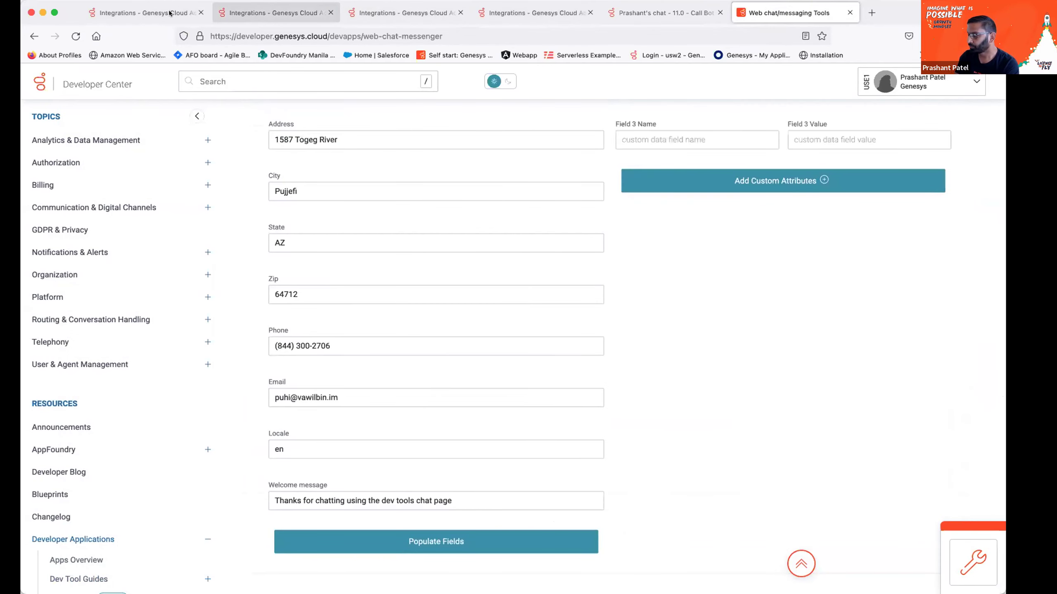
Switch to the first Integrations page and look through the integrations filtered by the owner's first name.
left_click(189, 13)
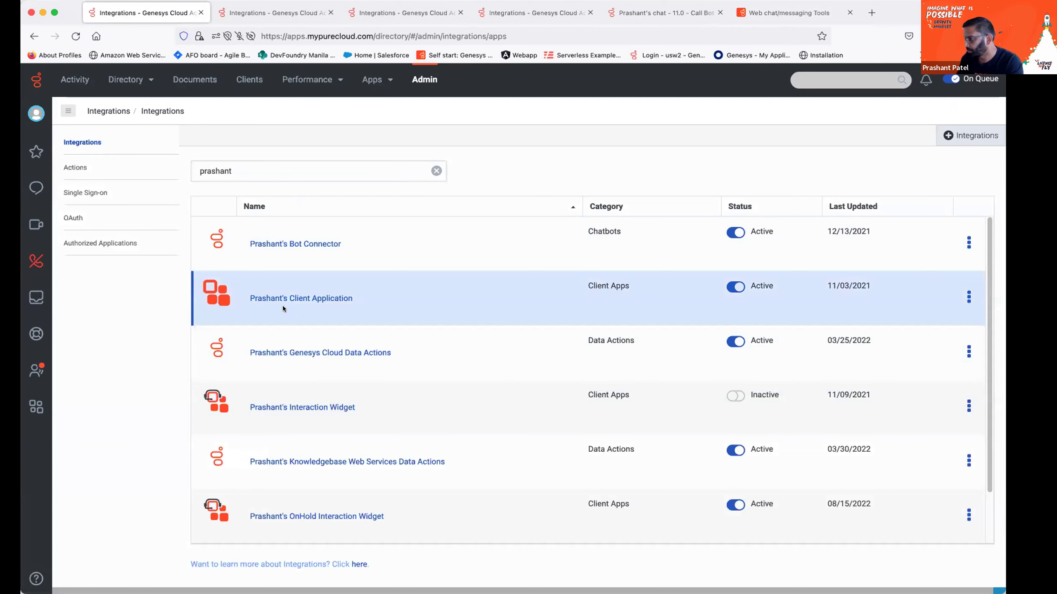
scroll(253, 279, "down", 2)
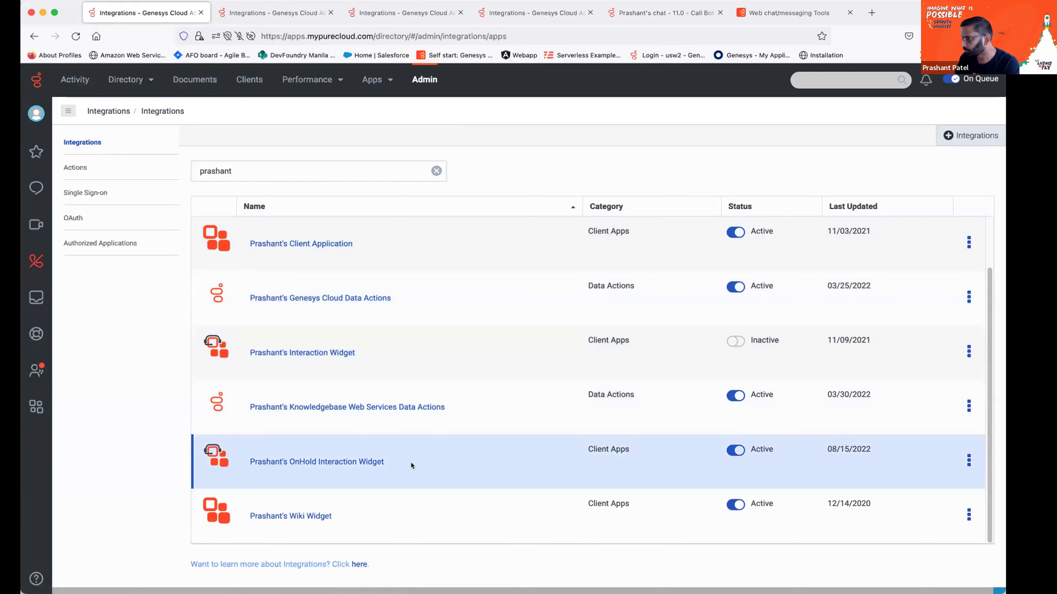
scroll(291, 320, "up", 2)
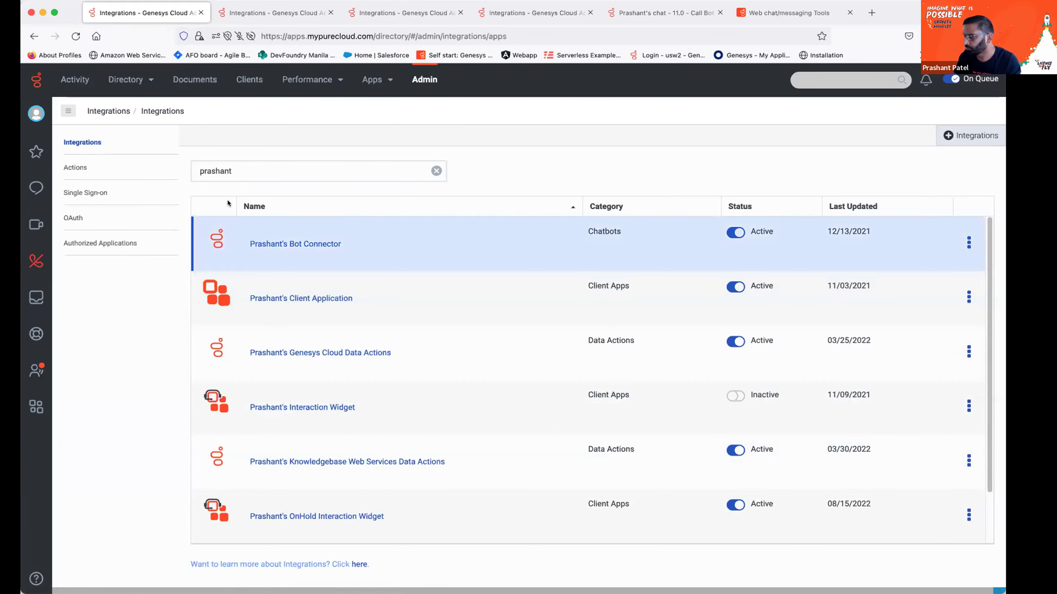
left_click(263, 166)
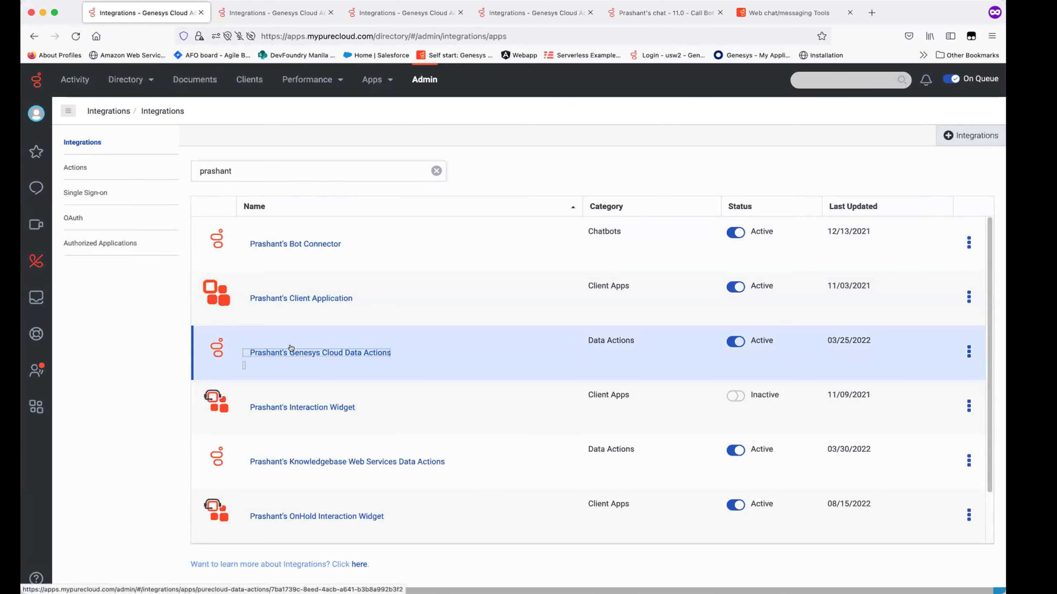
Open the Genesys Cloud Data Actions integration from the filtered list and view its configuration and support information.
left_click(291, 351)
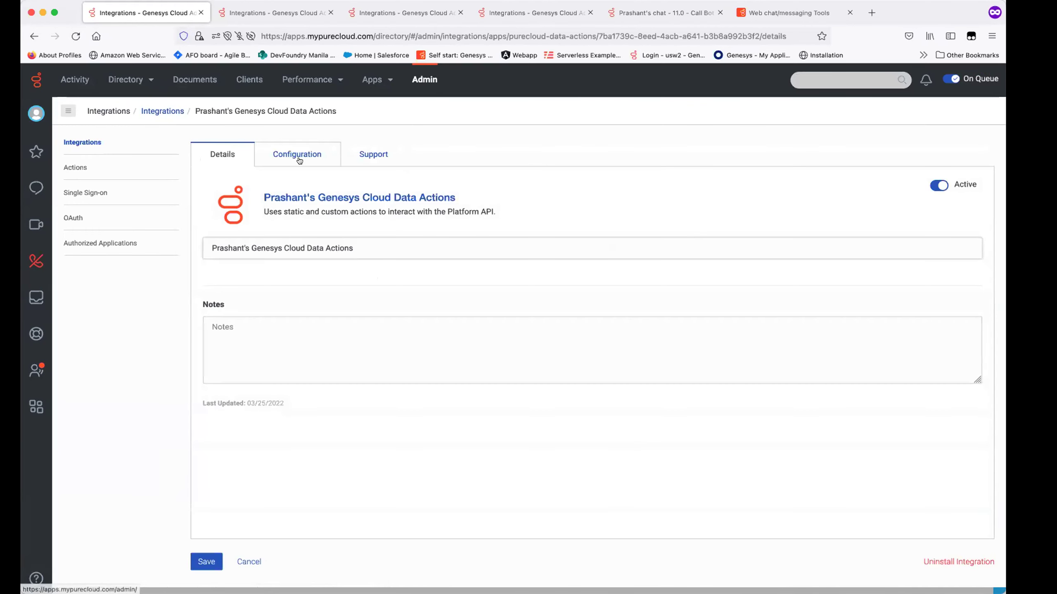
left_click(299, 158)
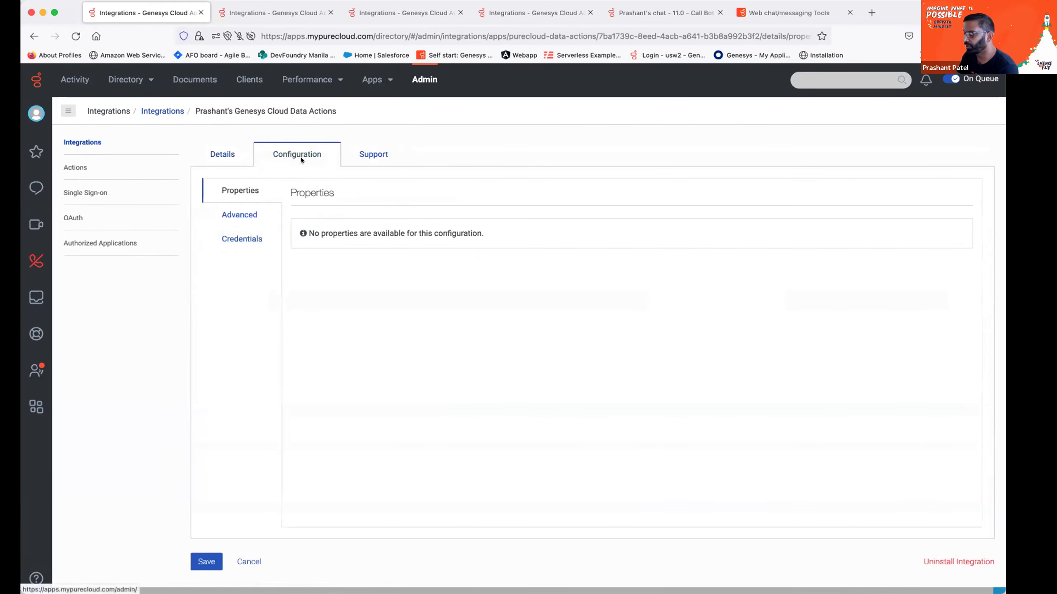
left_click(374, 153)
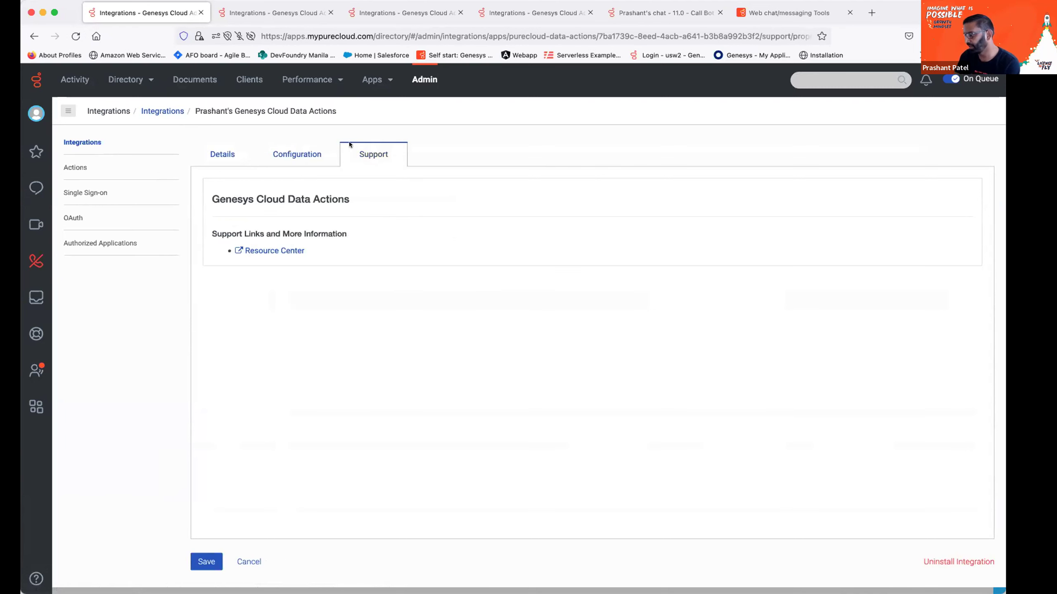
left_click(278, 151)
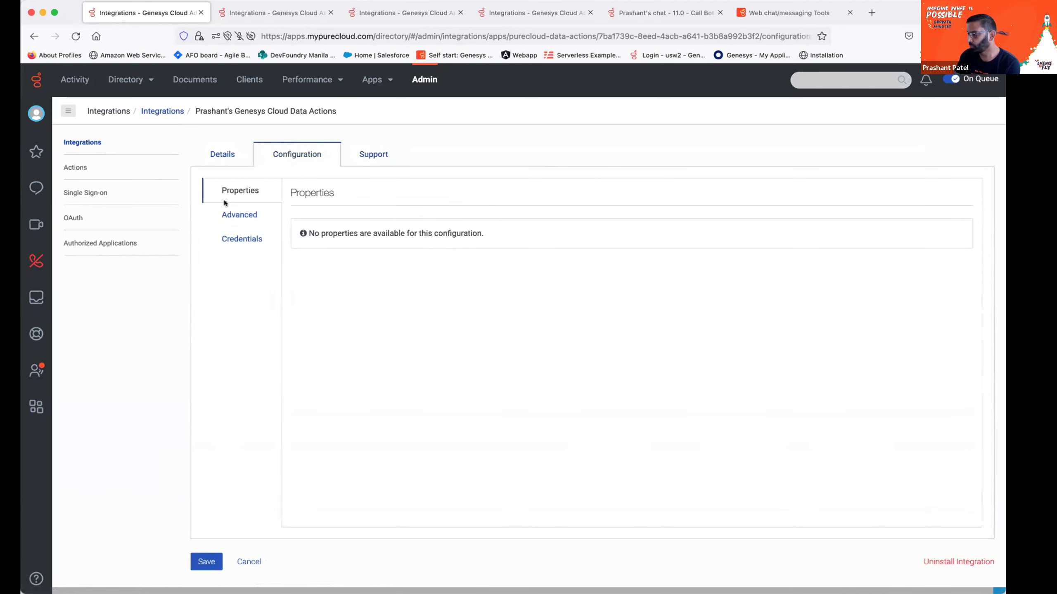
View the existing integration's OAuth client credential and open the full integrations list on the second Integrations page.
left_click(237, 240)
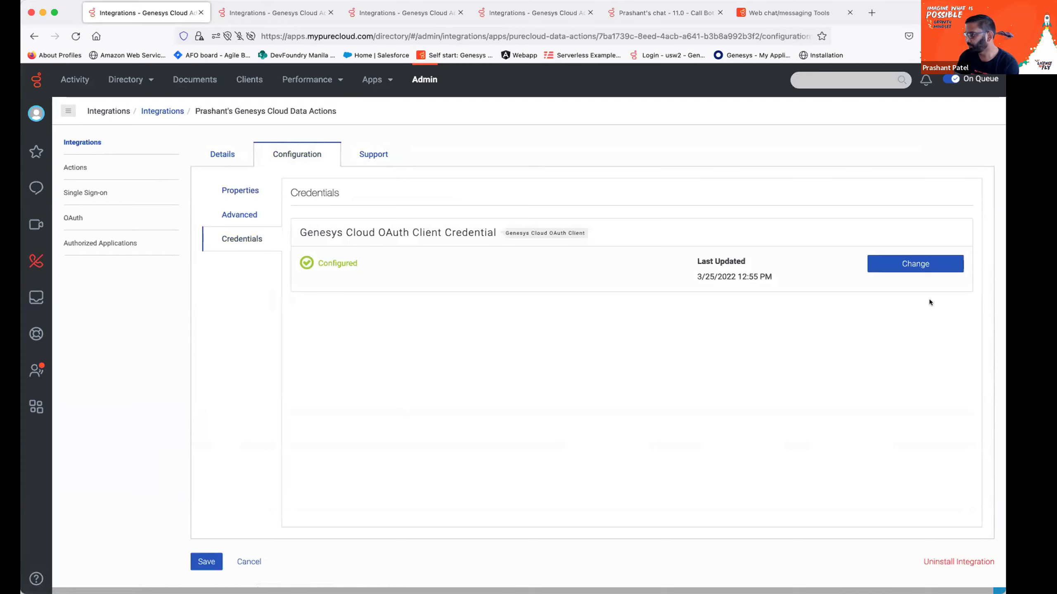
left_click(264, 14)
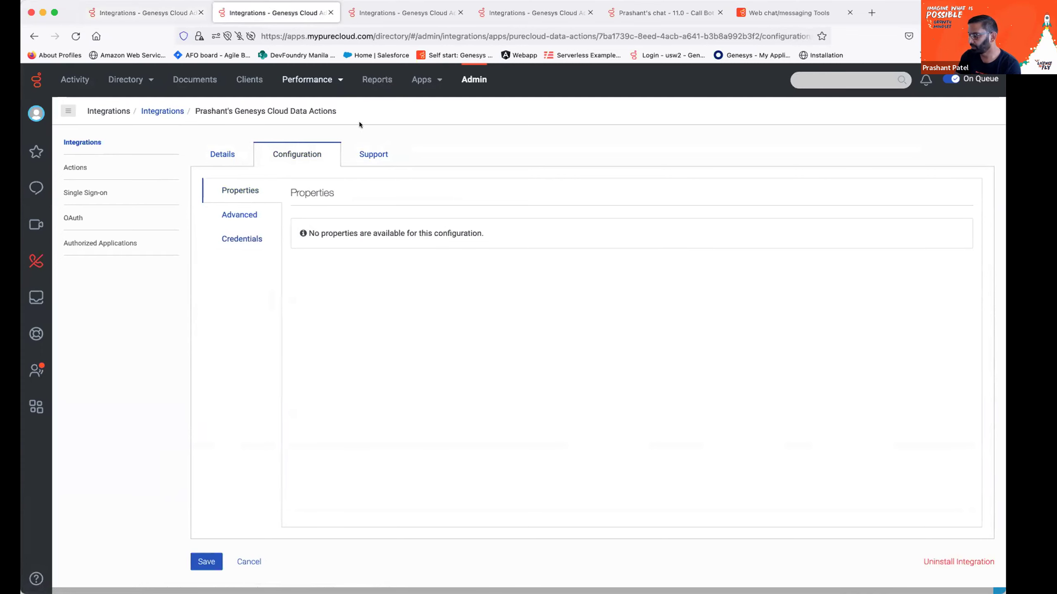
left_click(100, 146)
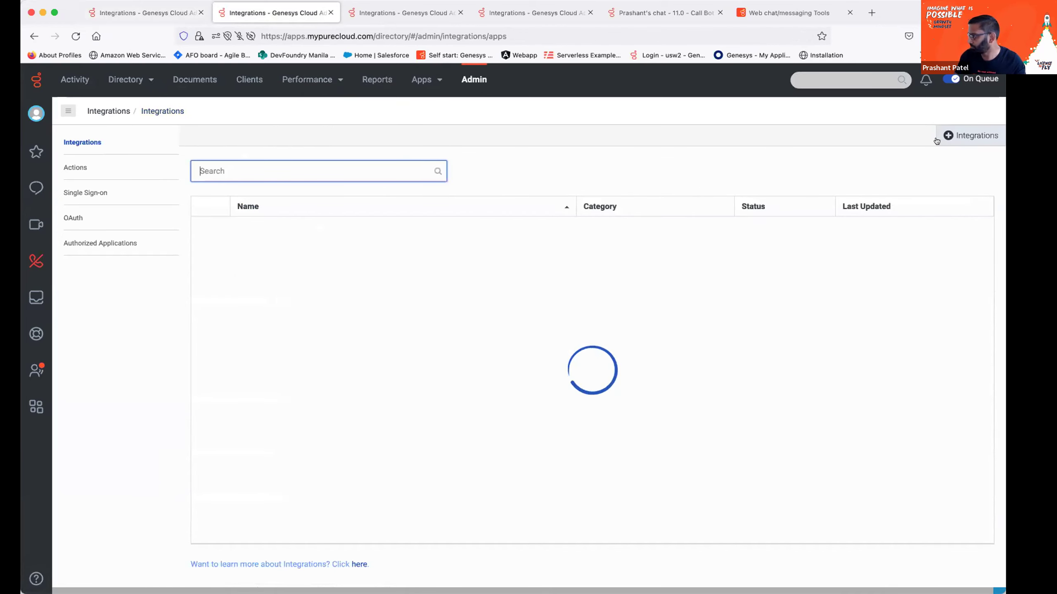
Search the available integrations for "action" and install a new Genesys Cloud Data Actions integration.
left_click(952, 136)
left_click(266, 169)
type("action")
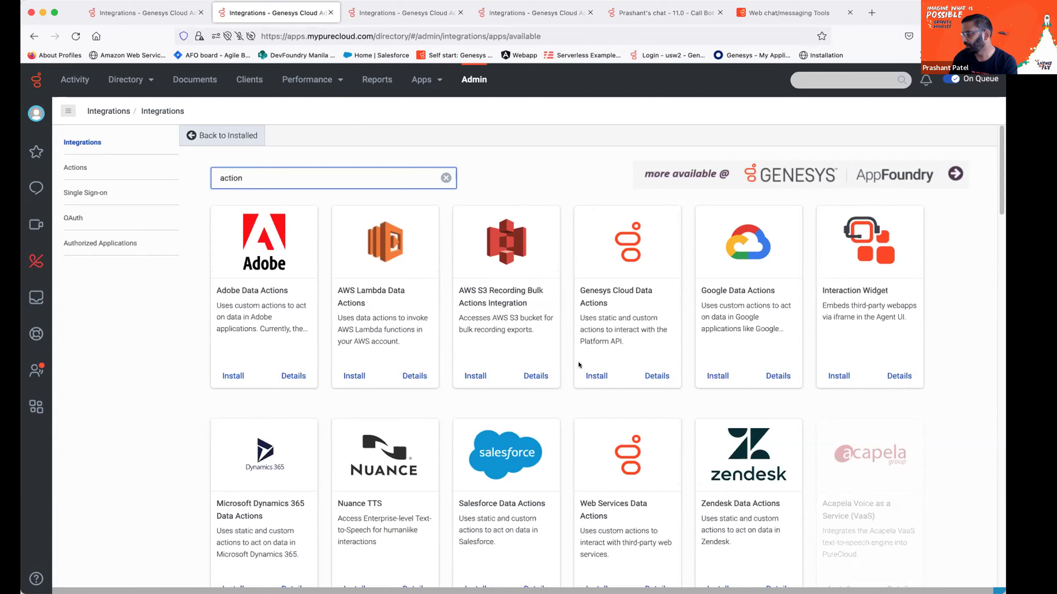
left_click(594, 376)
left_click_drag(594, 376, 617, 319)
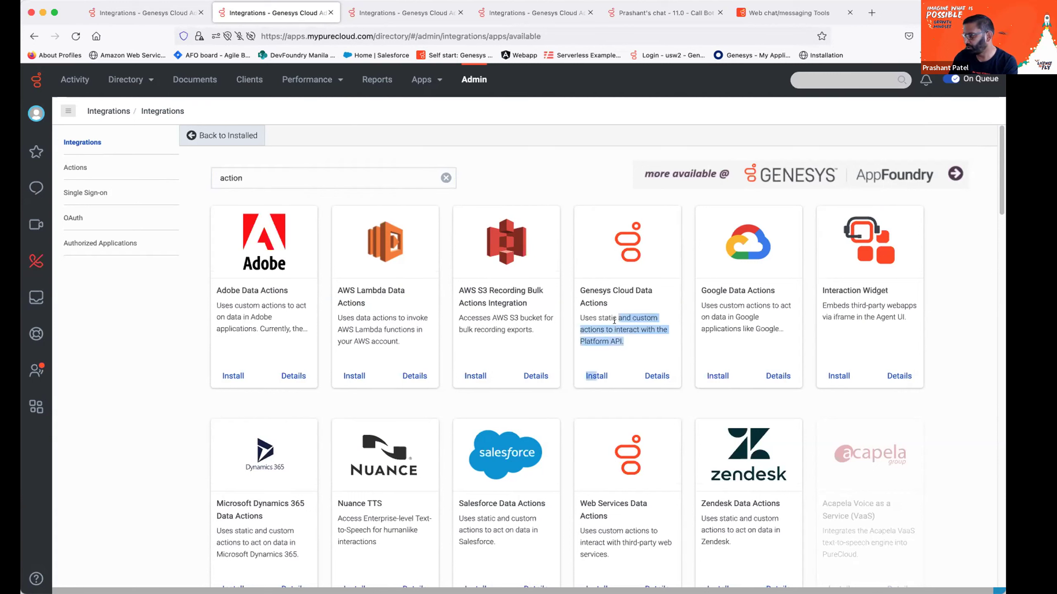
left_click(590, 383)
left_click(594, 376)
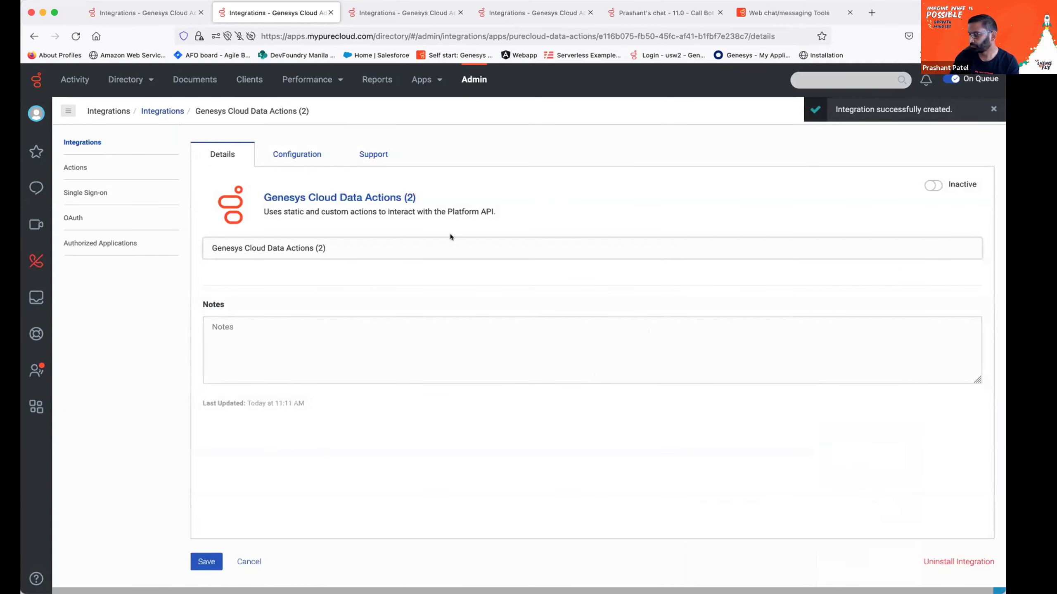
Rename the new integration as "Genesys Cloud Data Actions Devcast".
left_click(415, 247)
key("BackSpace")
key("BackSpace")
key("BackSpace")
key("BackSpace")
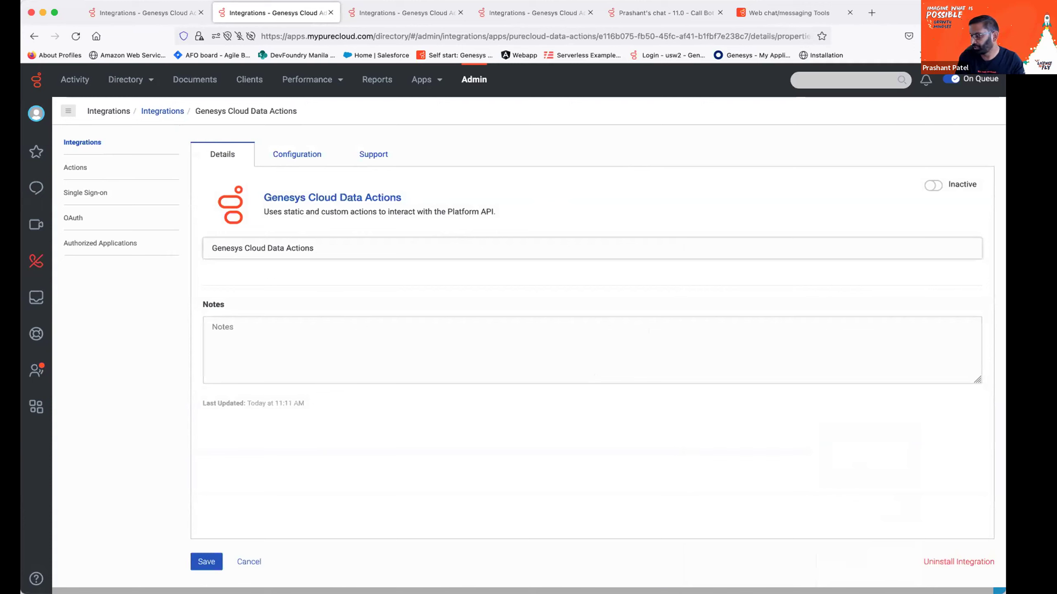
type("Dev")
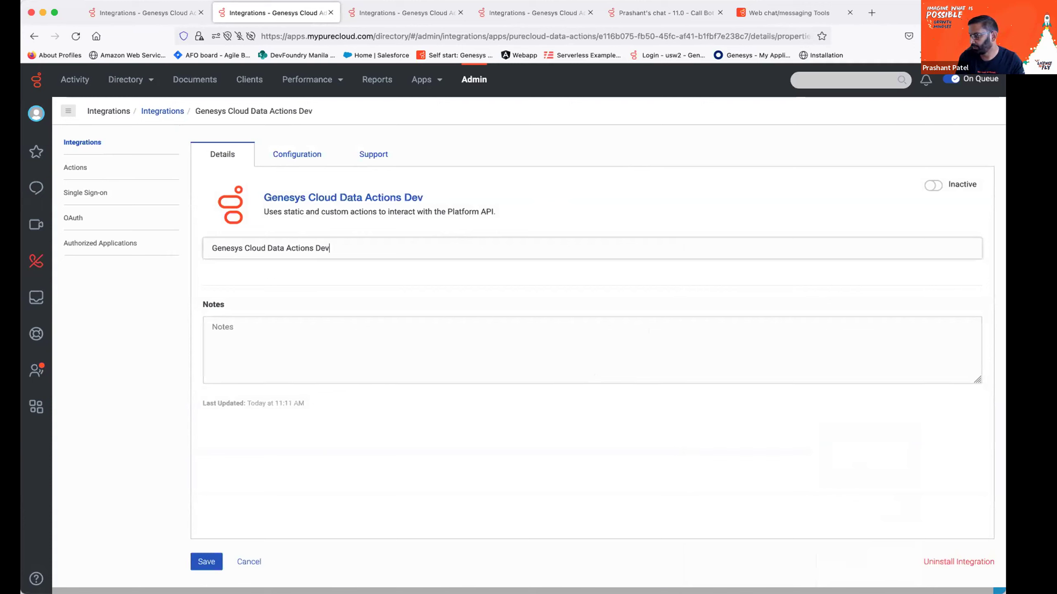
type("casrt")
key("BackSpace")
key("BackSpace")
type("t")
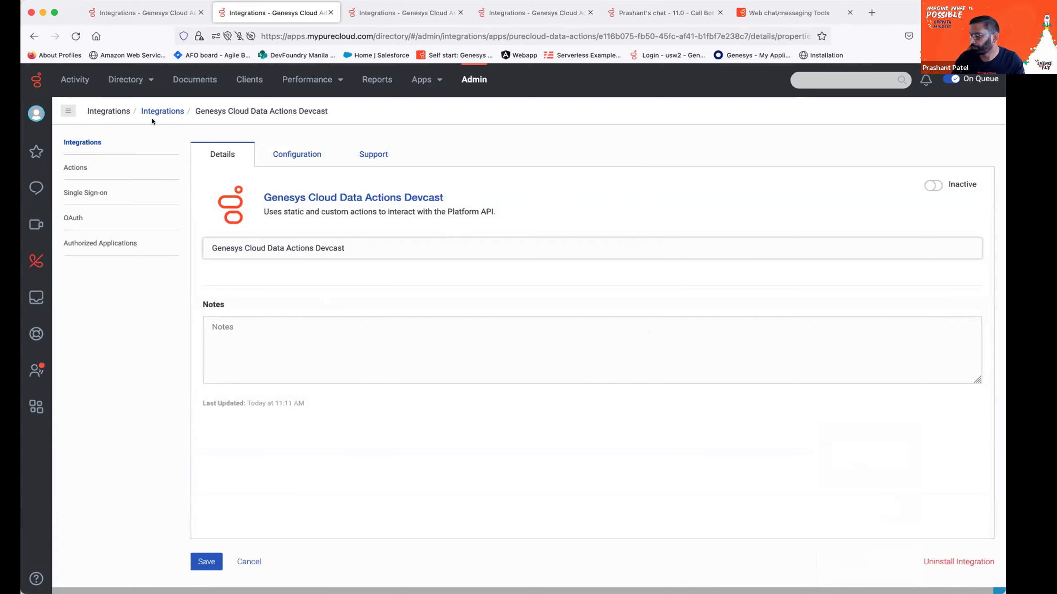
Open the form for configuring the Devcast integration's Genesys Cloud OAuth client credential.
left_click(313, 153)
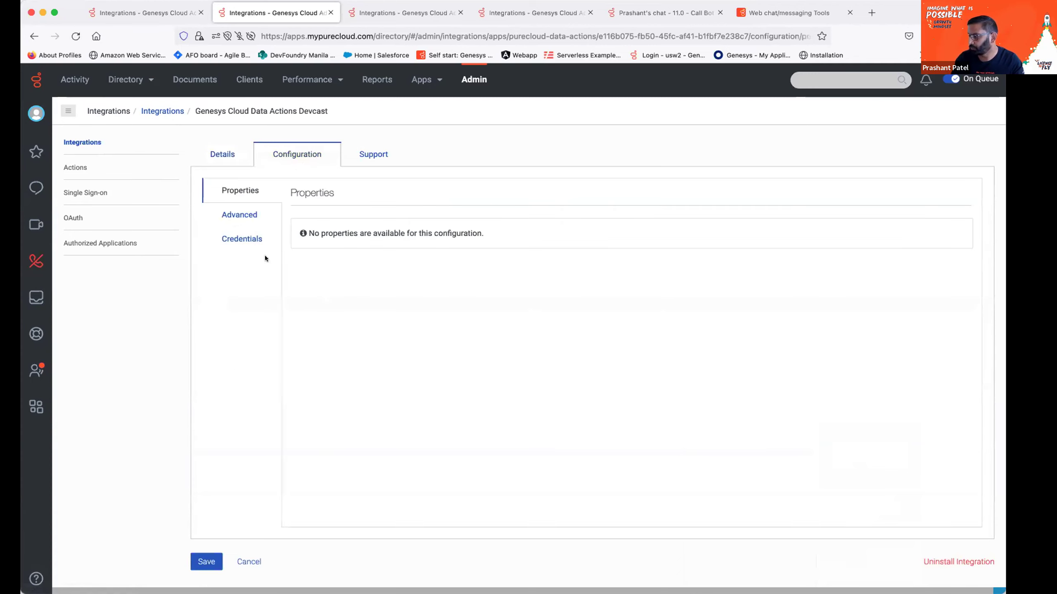
left_click(253, 240)
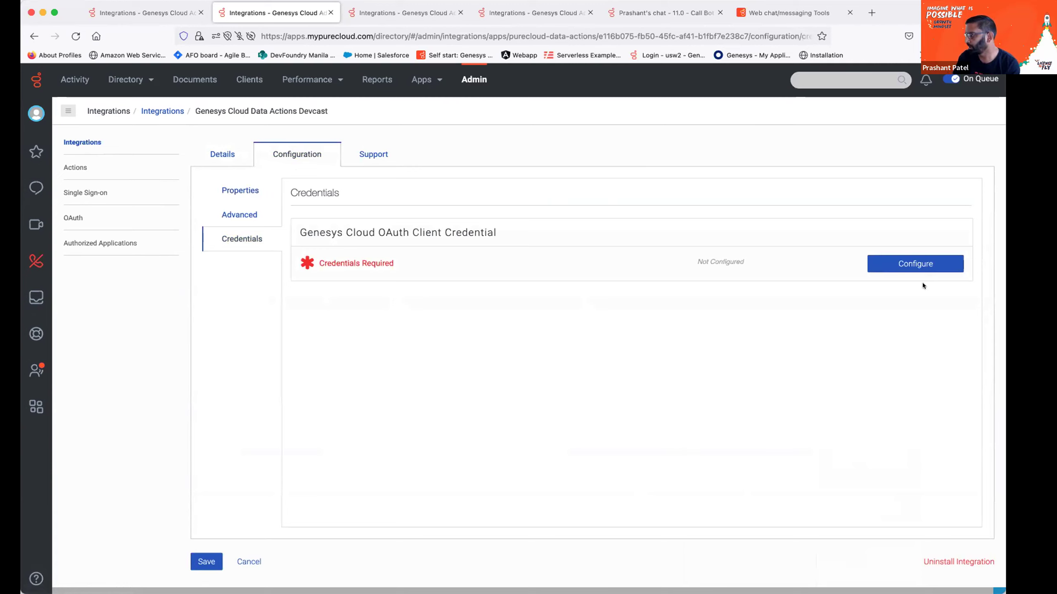
left_click(918, 266)
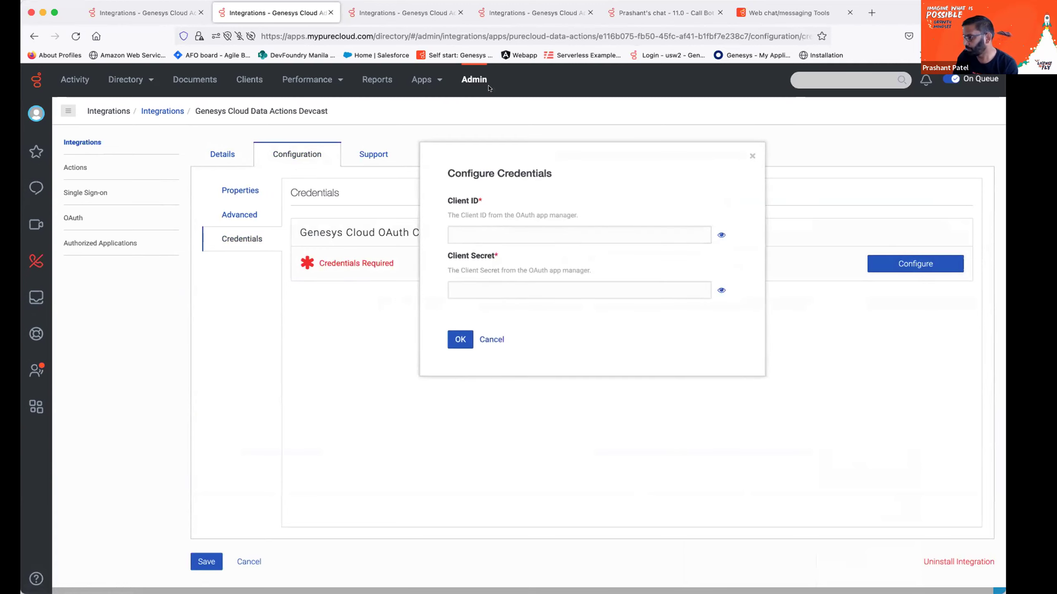
left_click(506, 232)
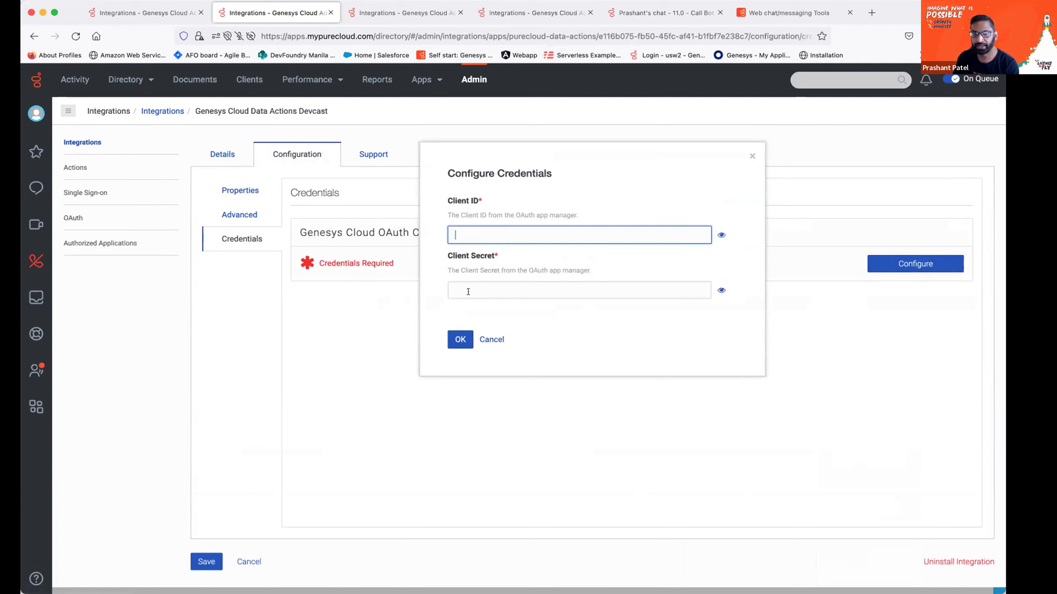
Paste the copied OAuth client ID and client secret into the credentials form and save the Devcast integration.
key("super+Tab")
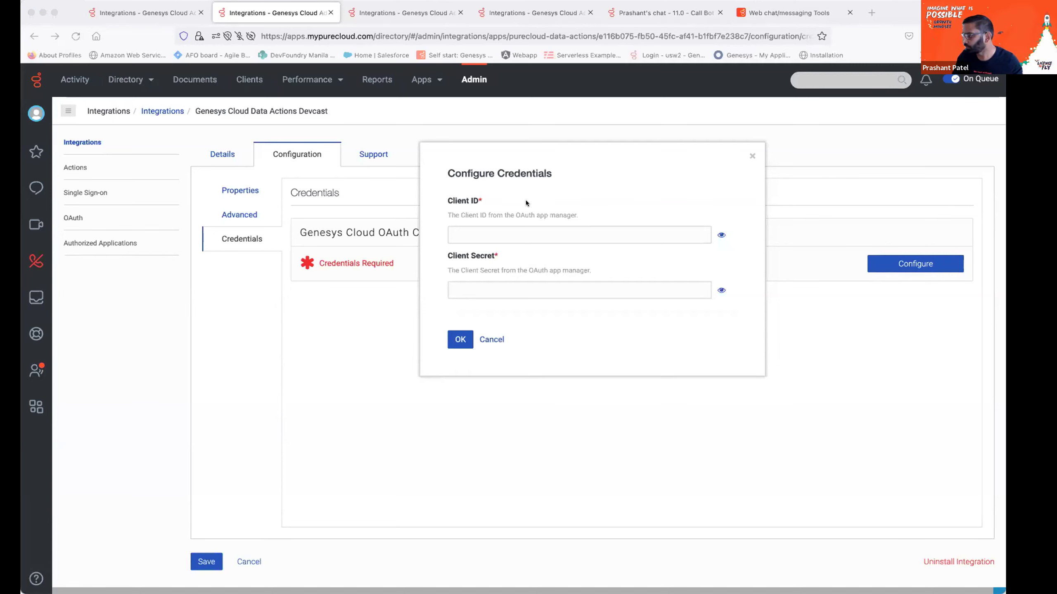
left_click(522, 233)
key("super+v")
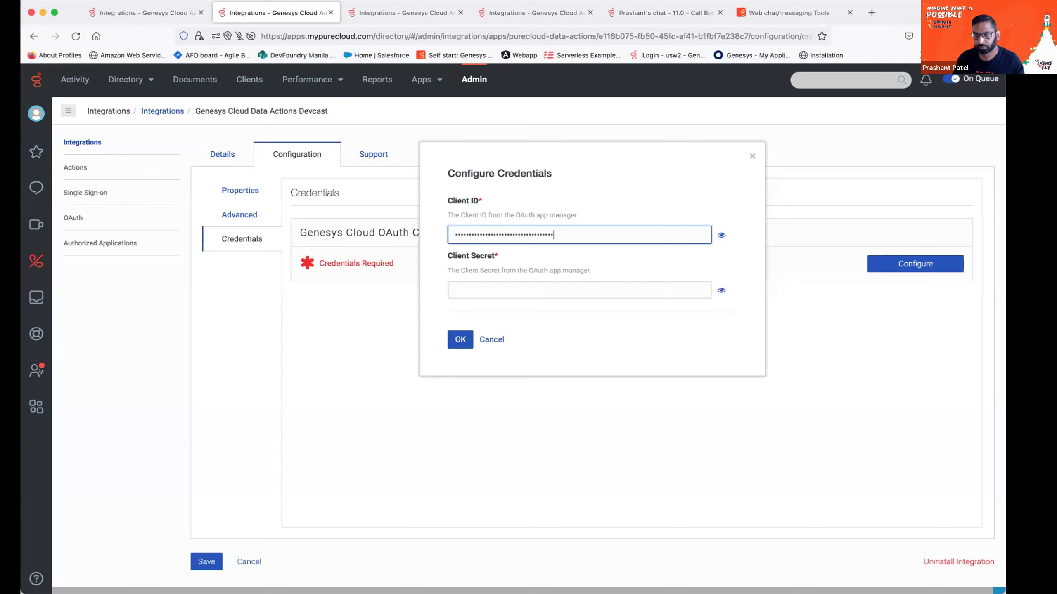
key("super+Tab")
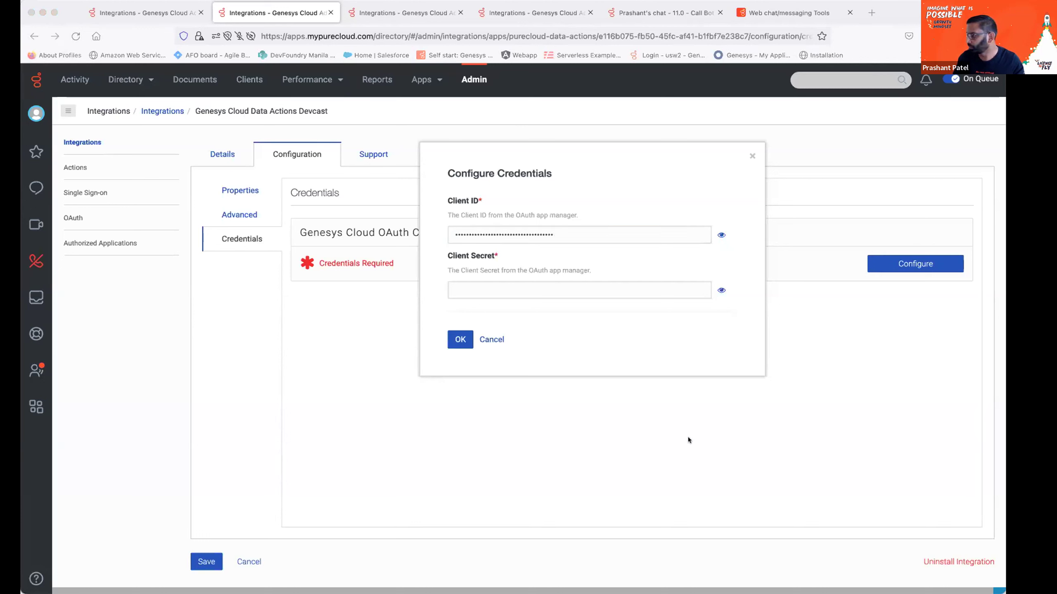
left_click(633, 287)
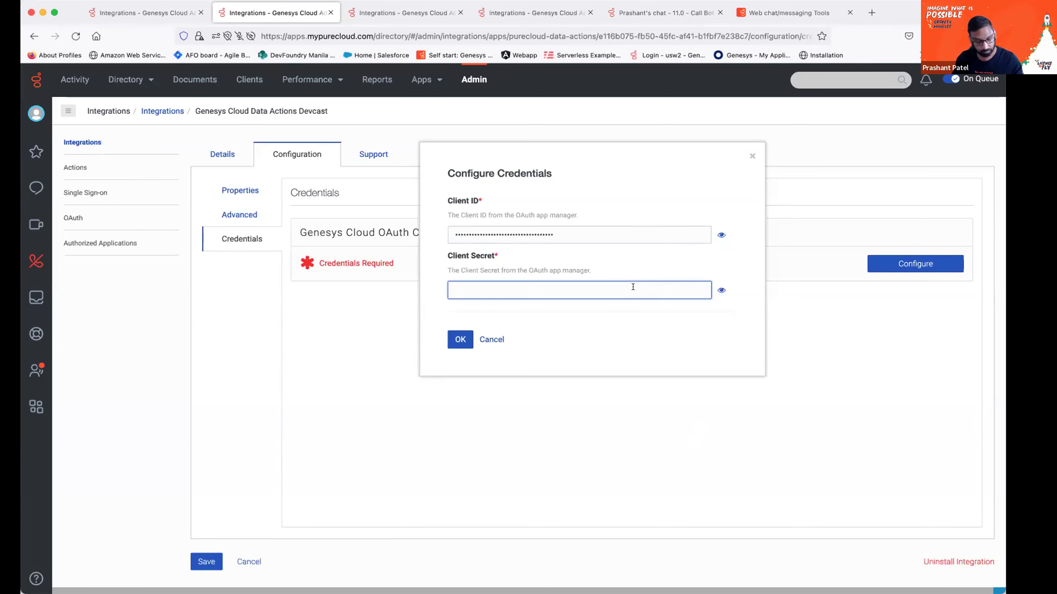
key("super+v")
left_click(472, 336)
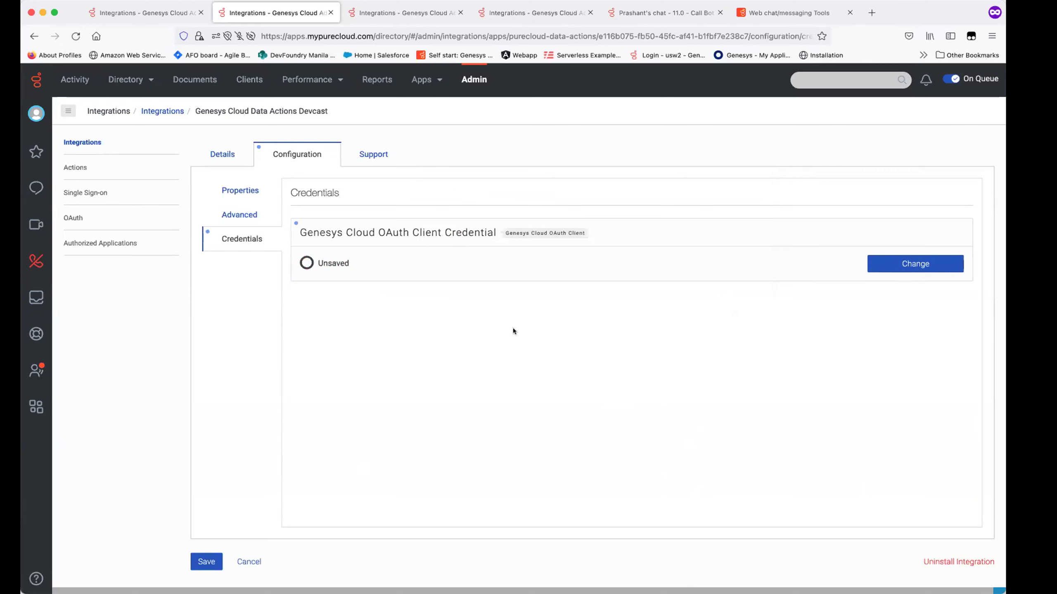
left_click(200, 562)
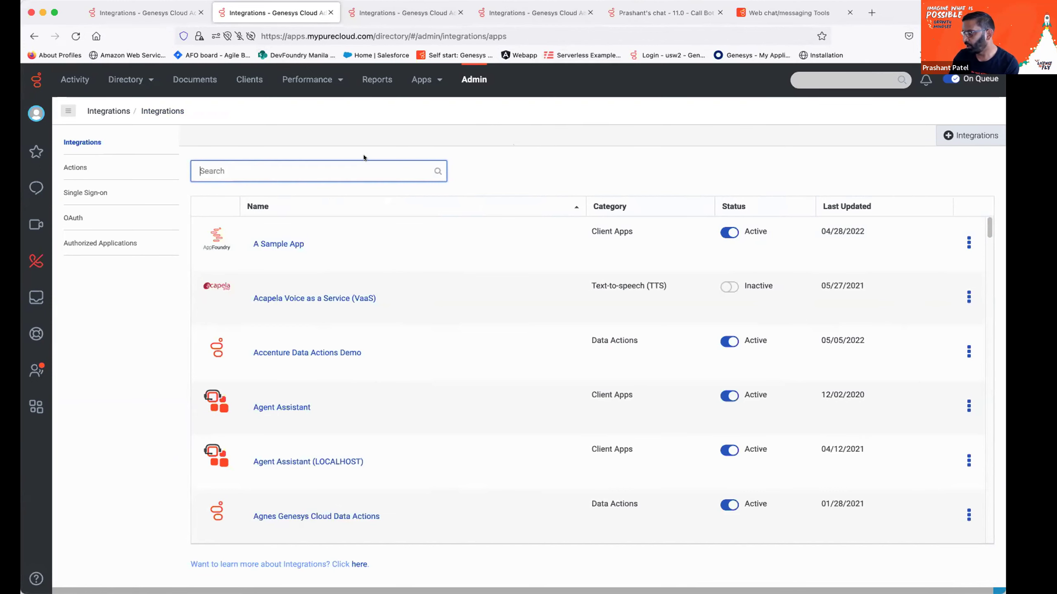
scroll(528, 302, "down", 3)
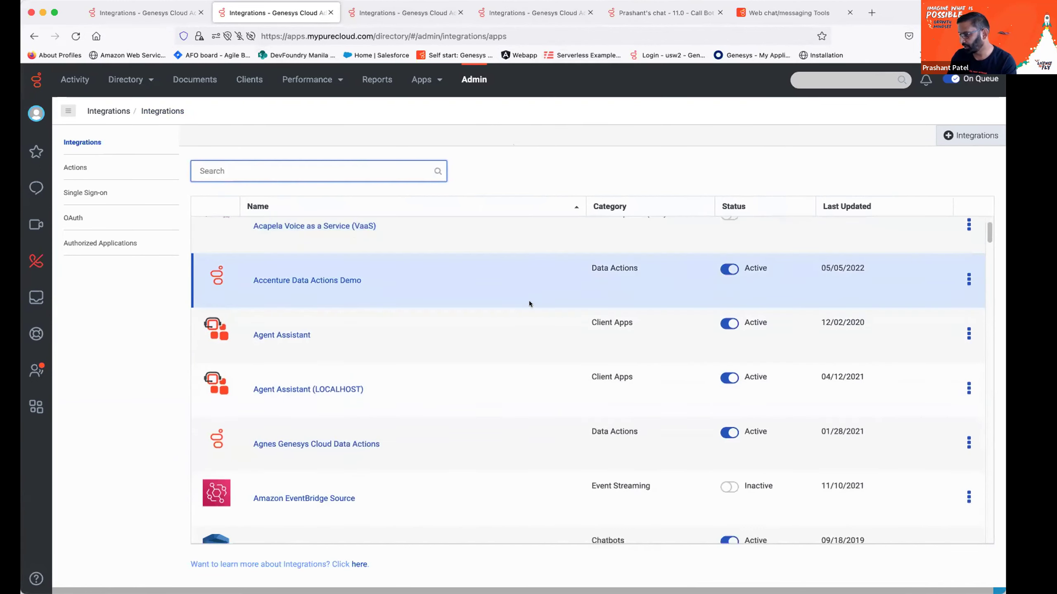
scroll(493, 355, "up", 3)
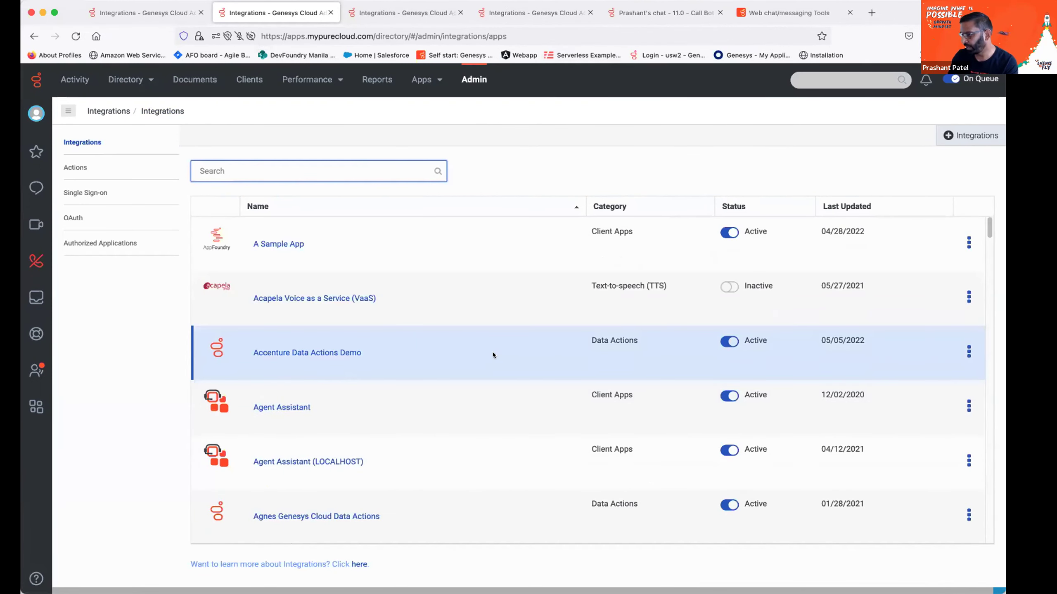
left_click(392, 14)
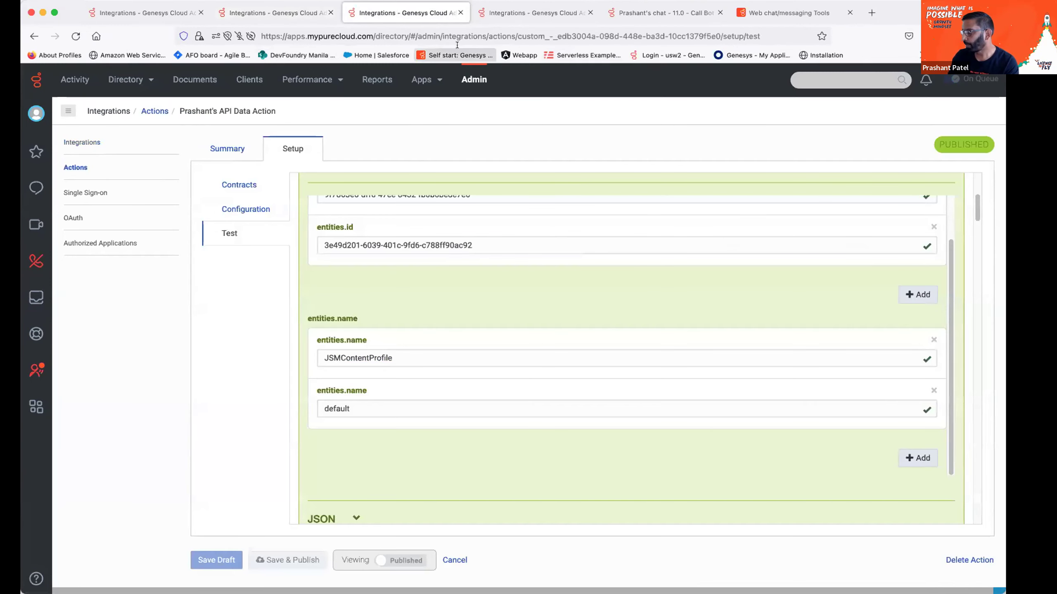
Add an action for the Genesys Cloud Data Actions integration from the Actions list, named with the owner's first name plus "devcast data action".
left_click(524, 10)
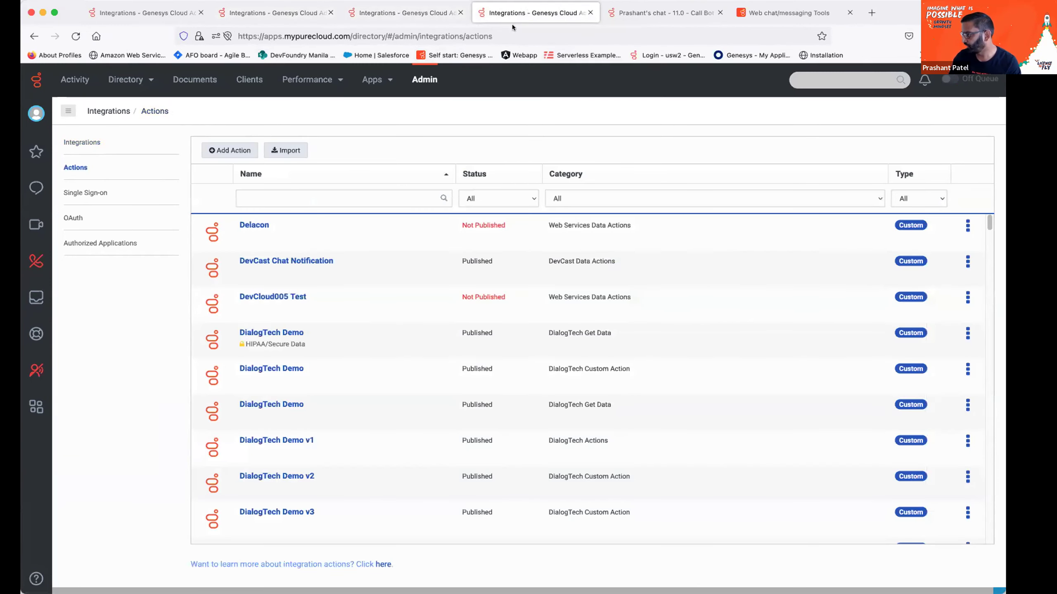
left_click(244, 150)
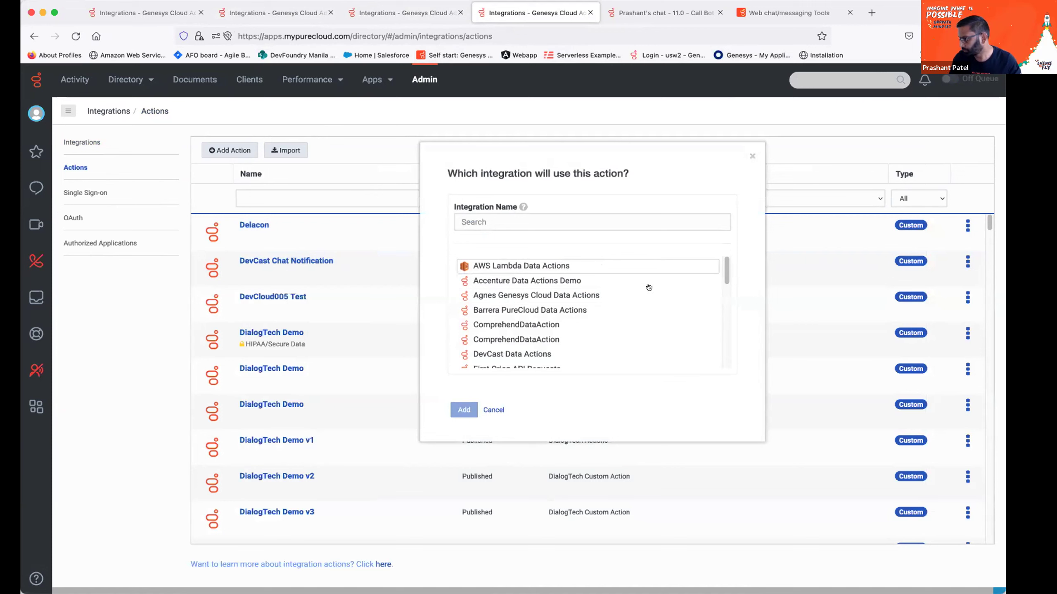
scroll(601, 307, "down", 2)
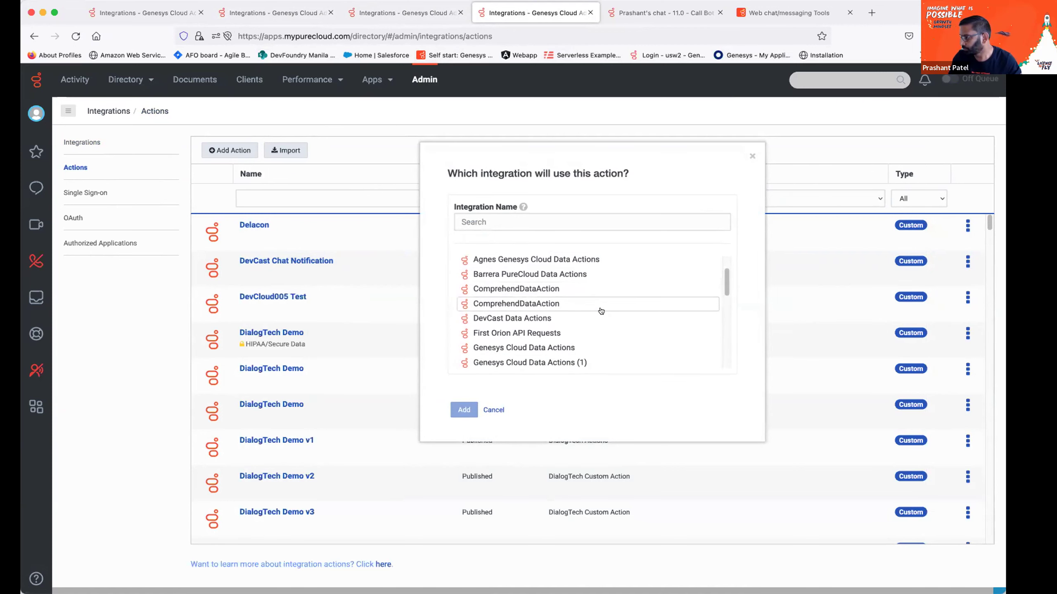
left_click(539, 348)
left_click(578, 271)
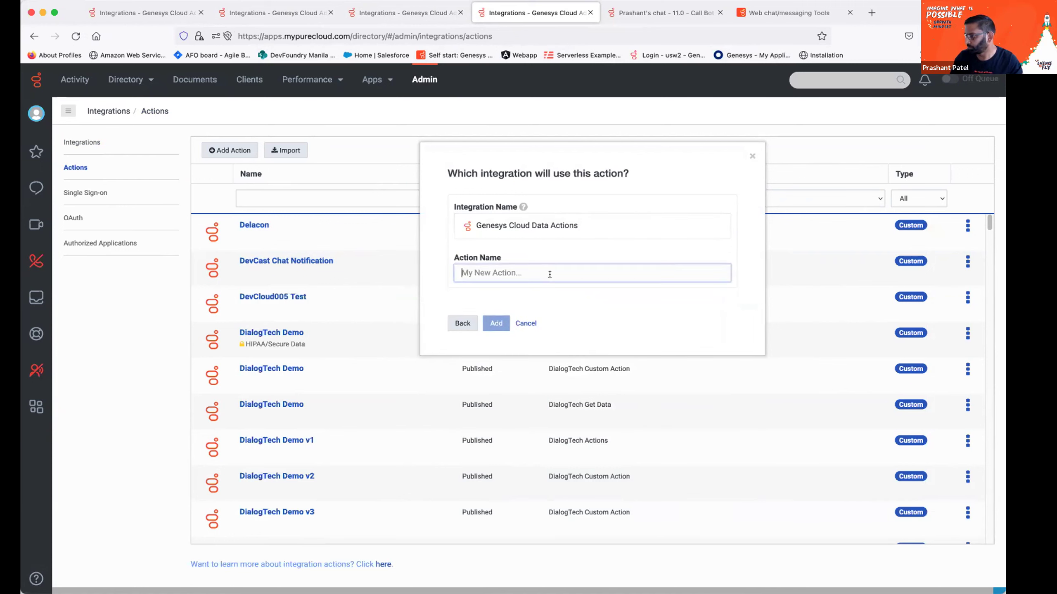
type("P")
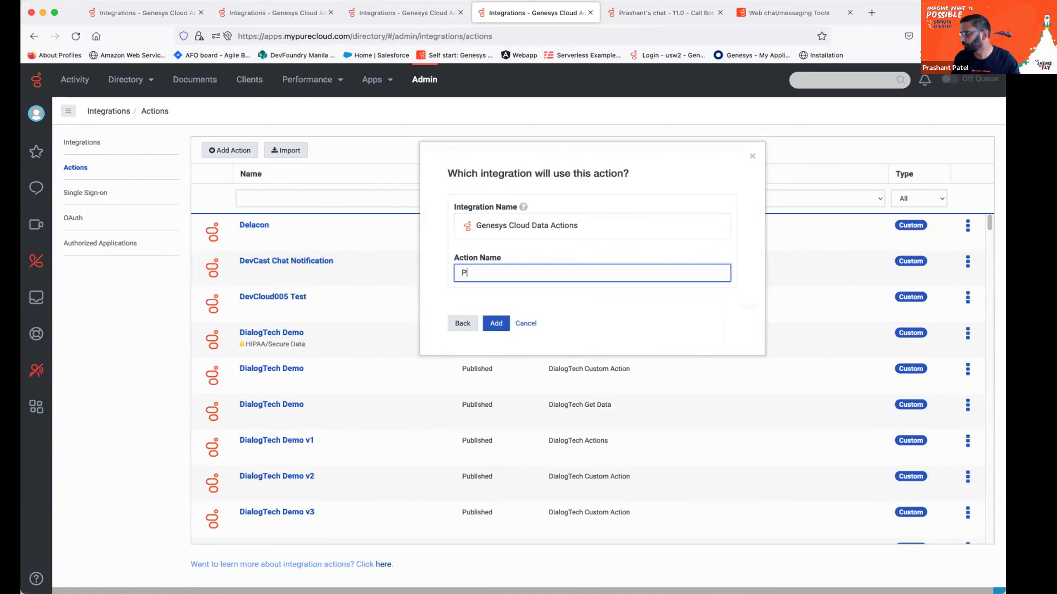
type("rashant's devcast da")
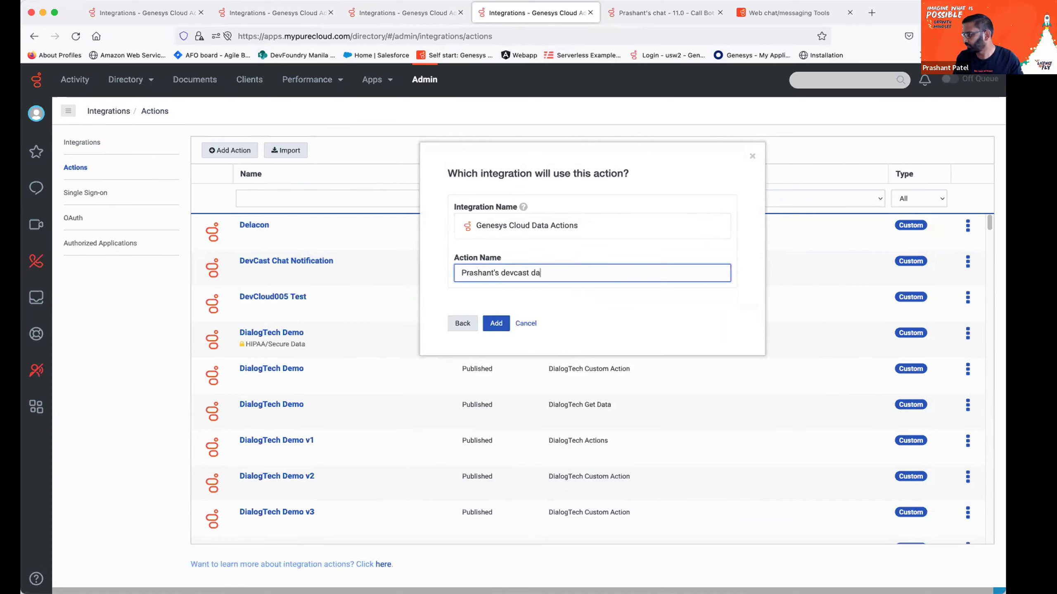
type("ta action")
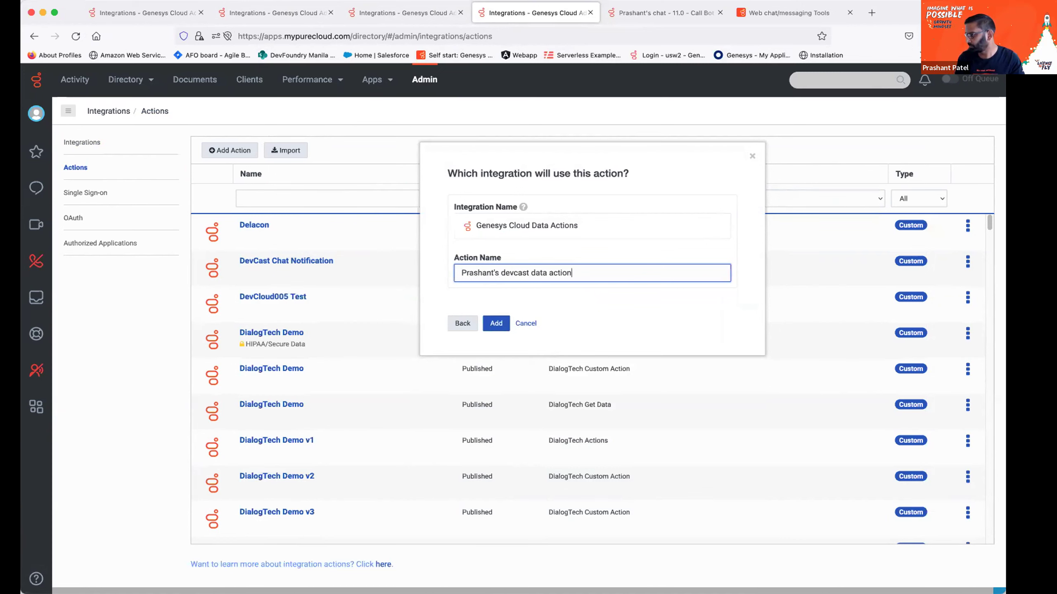
left_click(498, 326)
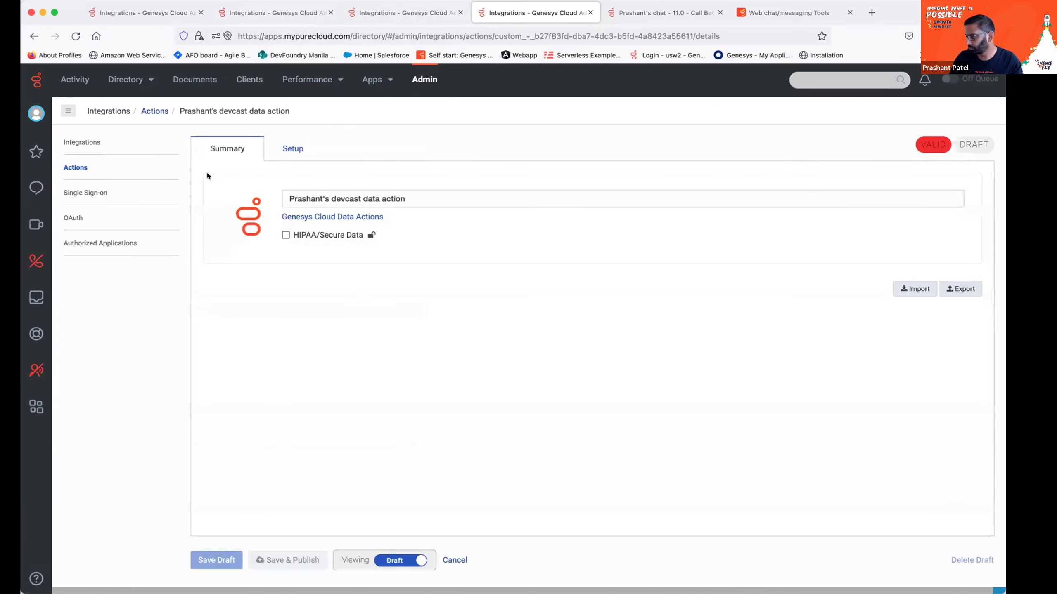
Review the new action's summary and the input and output contracts in its setup.
left_click(292, 147)
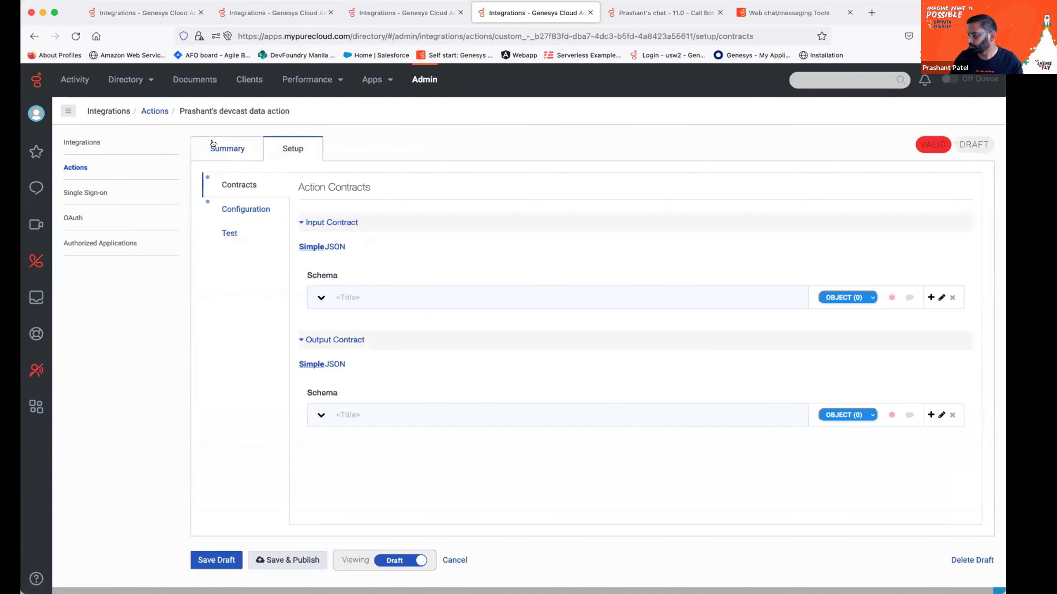
left_click(227, 144)
left_click(292, 149)
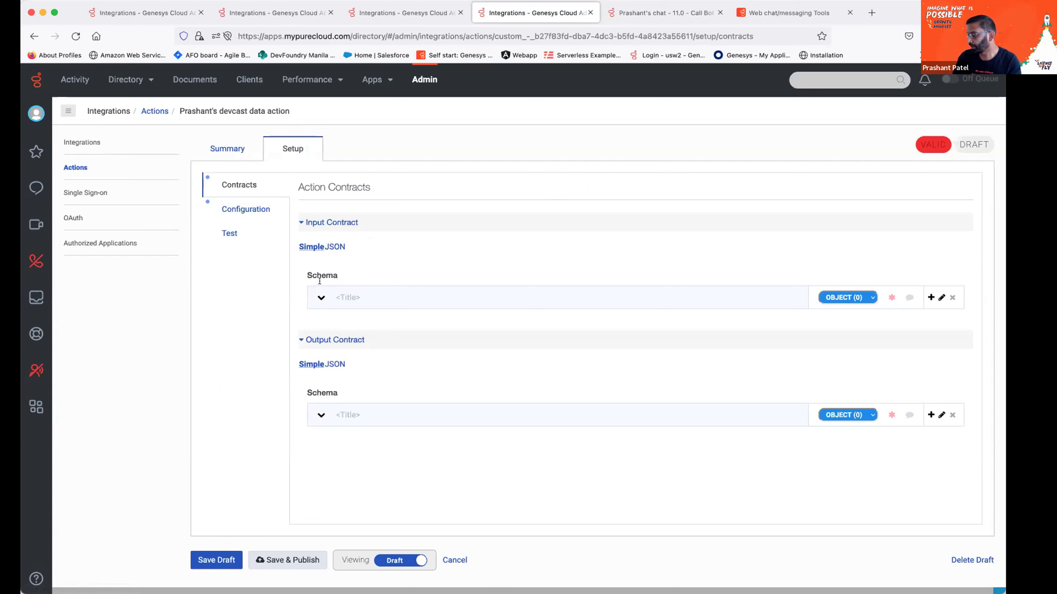
Open the new draft action's configuration and examine its request method, Request URL Template and headers.
left_click(231, 209)
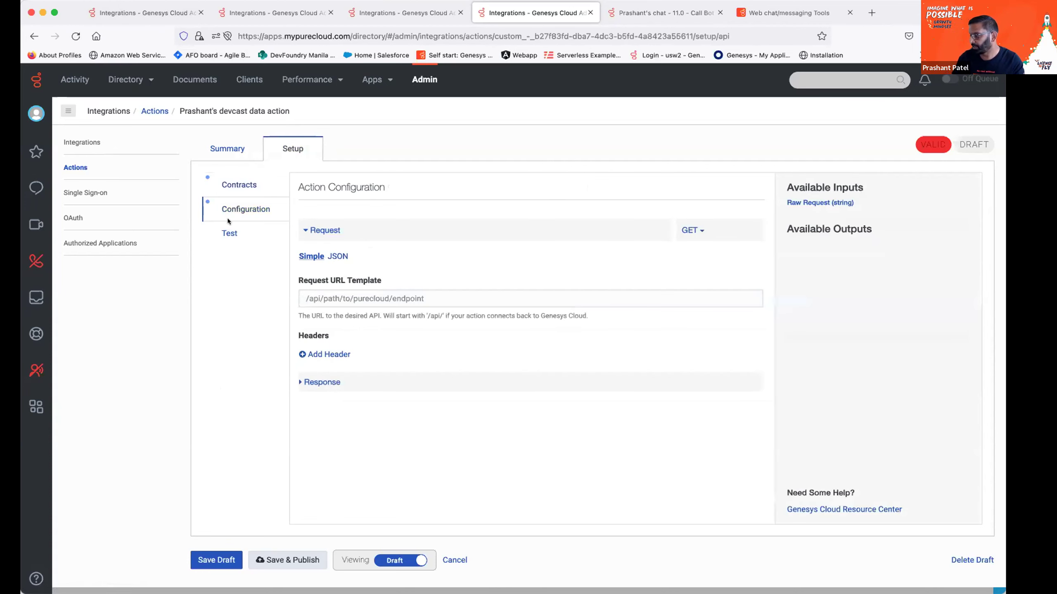
left_click(355, 296)
double_click(470, 272)
left_click(475, 281)
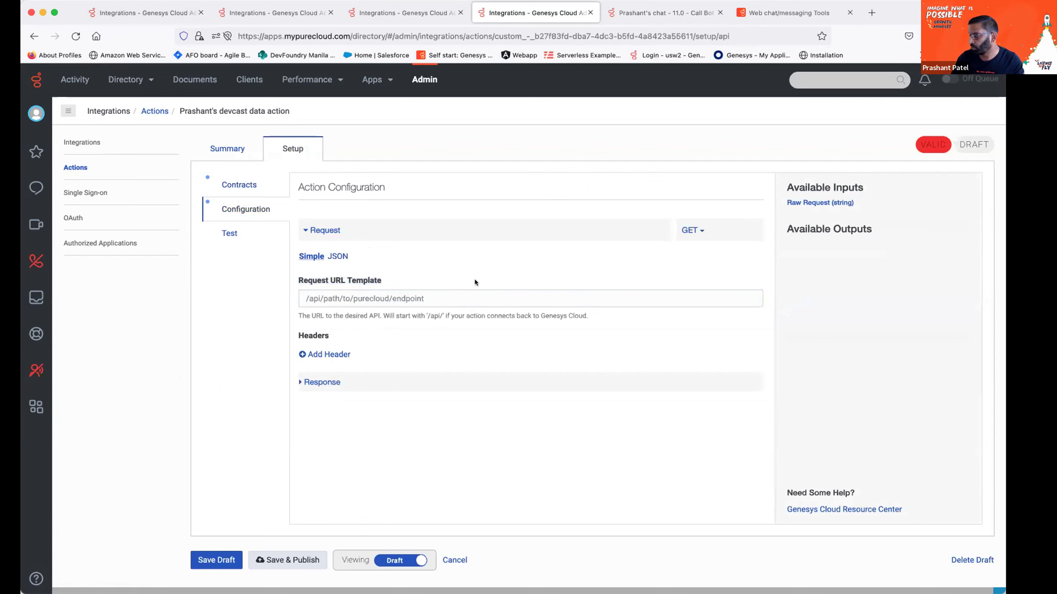
Switch to the published API data action on the third Integrations page and view its request configuration.
left_click(413, 13)
left_click(231, 209)
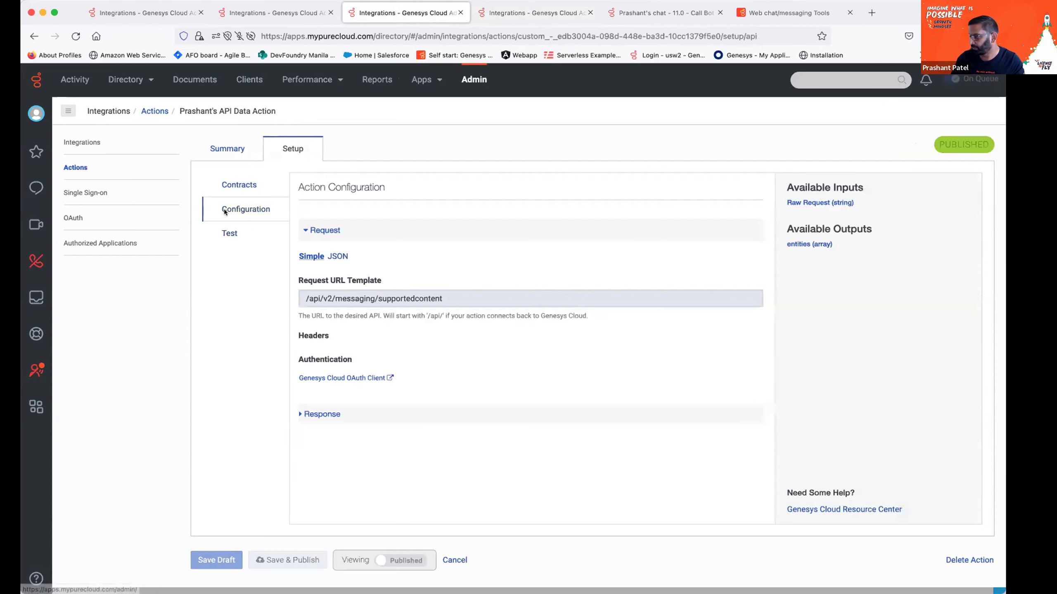
Copy the published action's request URL template, /api/v2/messaging/supportedcontent, and paste it into the draft devcast action's Request URL Template.
double_click(447, 299)
left_click_drag(447, 303, 420, 297)
triple_click(421, 297)
key("super+c")
right_click(420, 296)
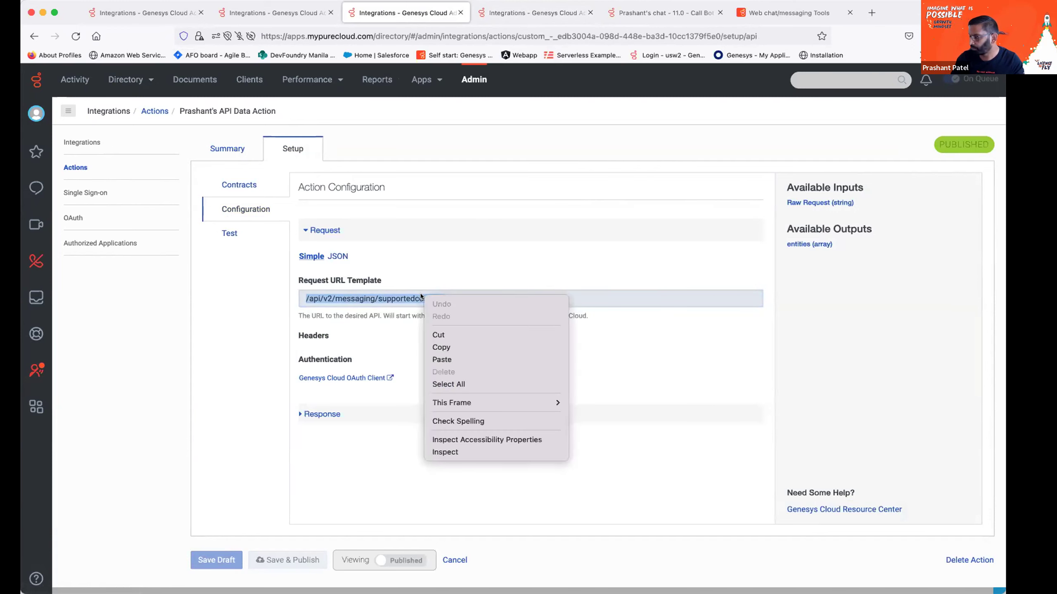
left_click(452, 347)
left_click(532, 12)
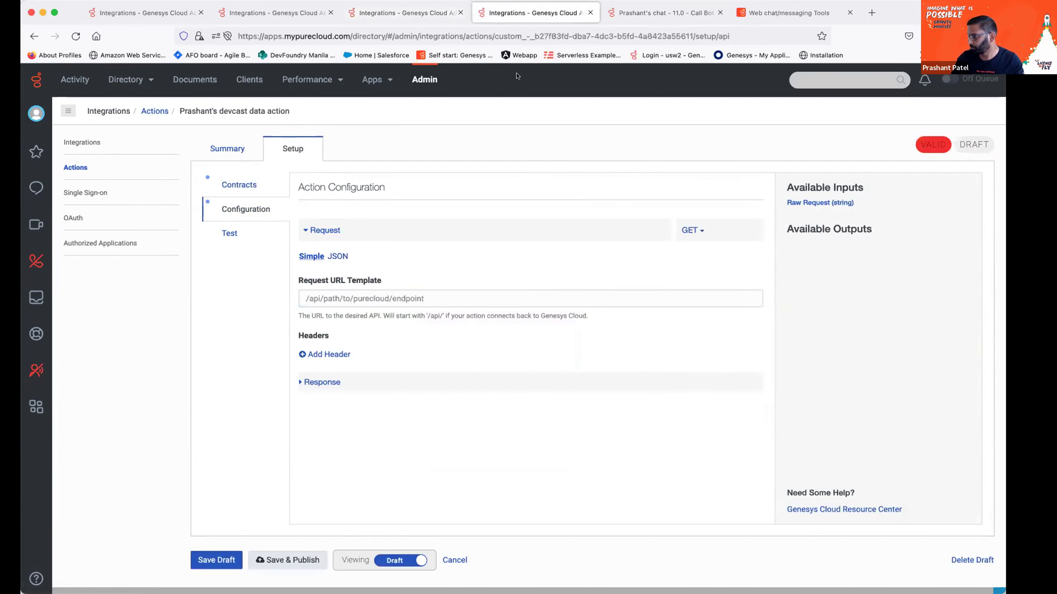
right_click(458, 291)
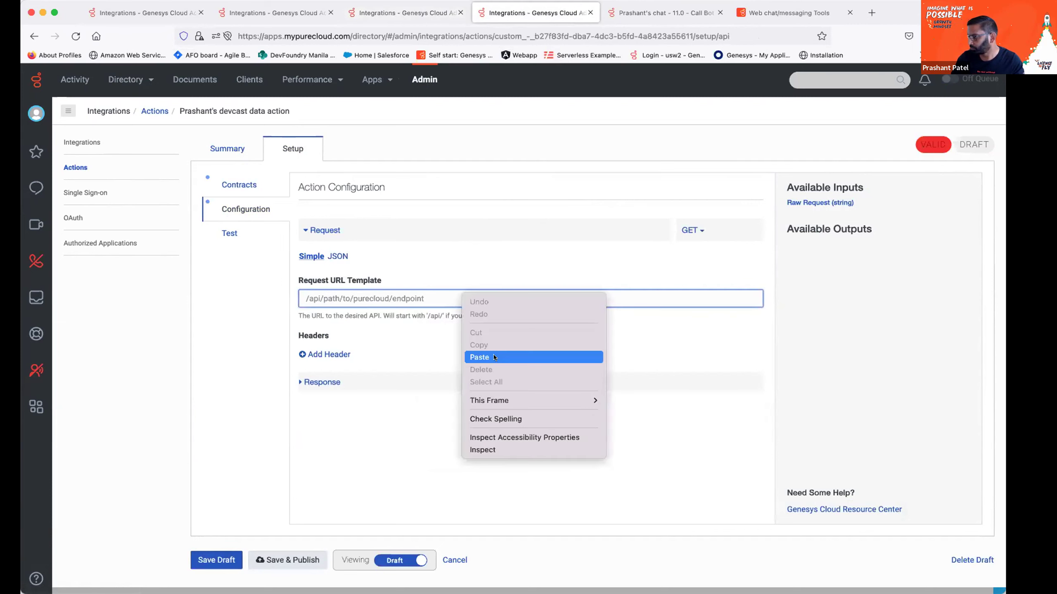
left_click(524, 359)
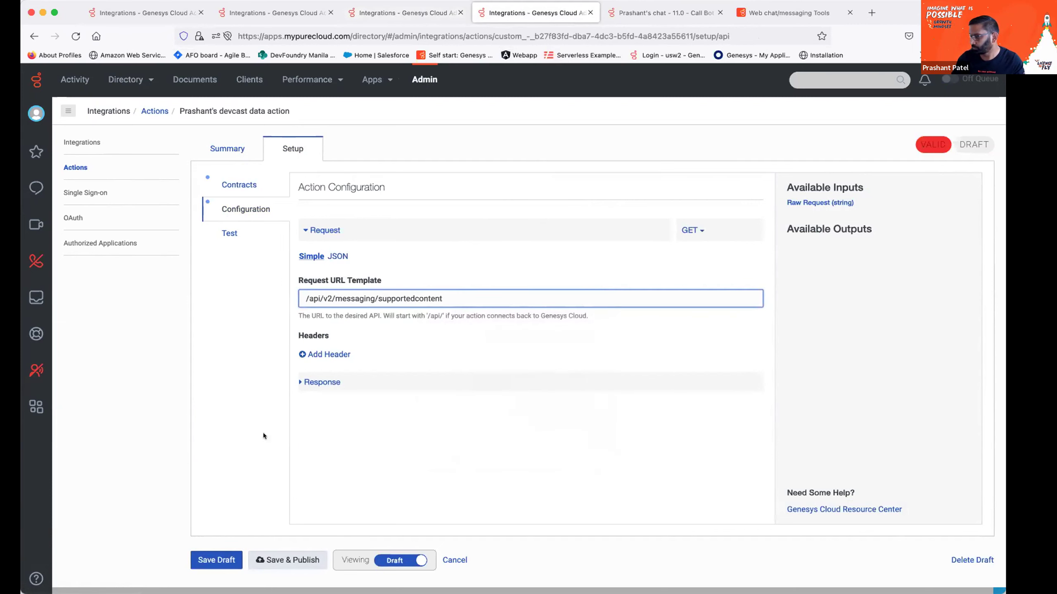
Title the draft action's output contract schema "result" and add an array property named "entities" to it.
left_click(241, 184)
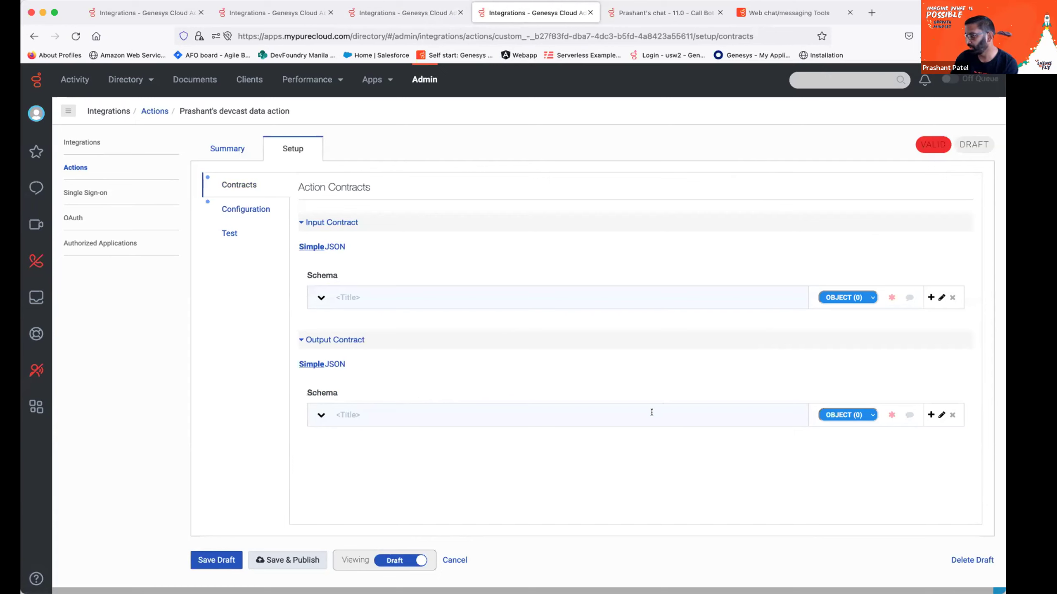
left_click(756, 413)
type("result")
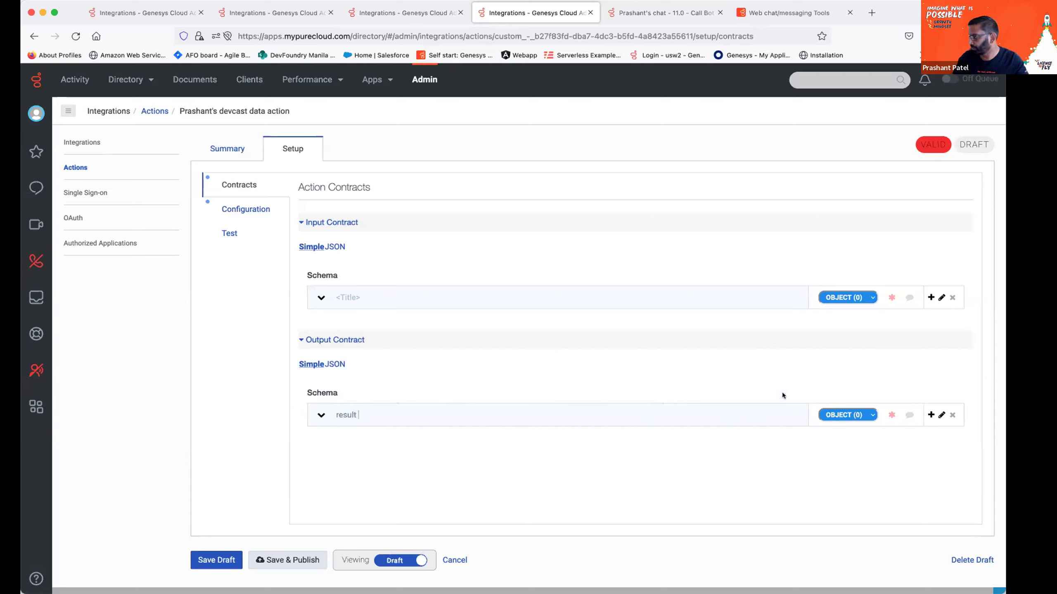
left_click(927, 415)
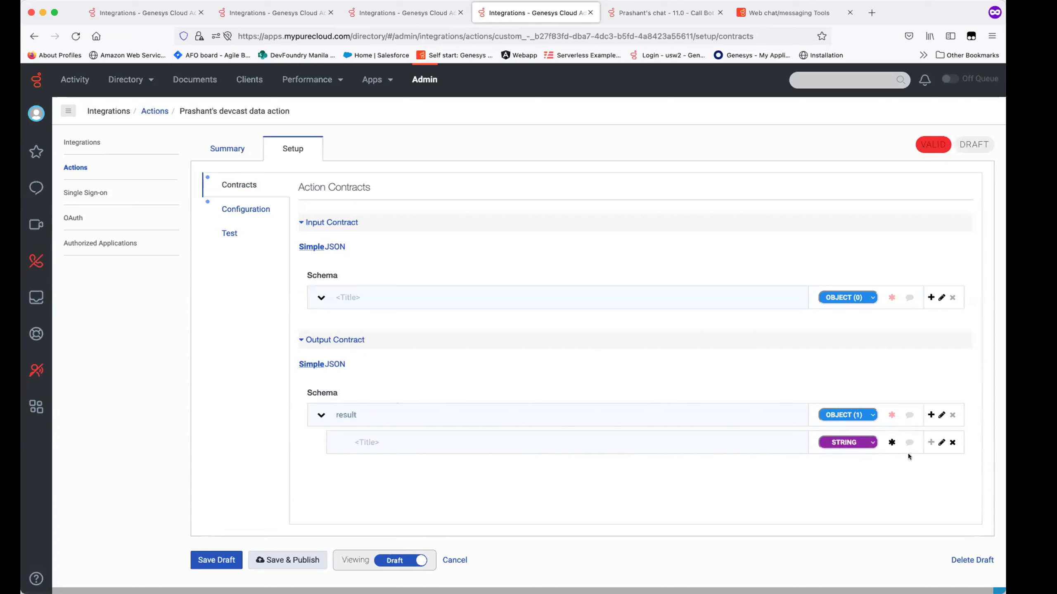
left_click(849, 441)
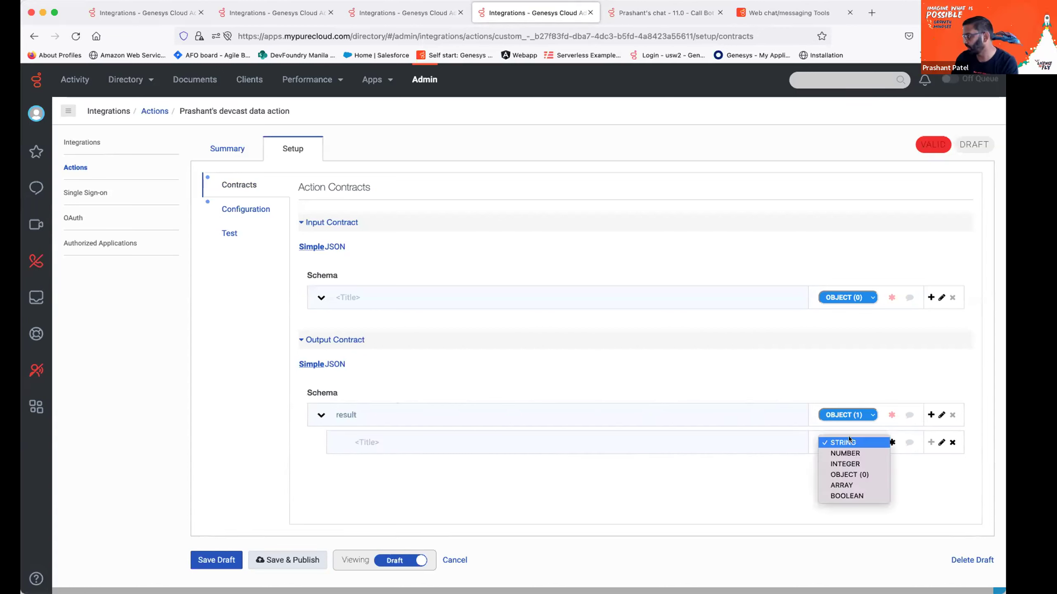
left_click(856, 483)
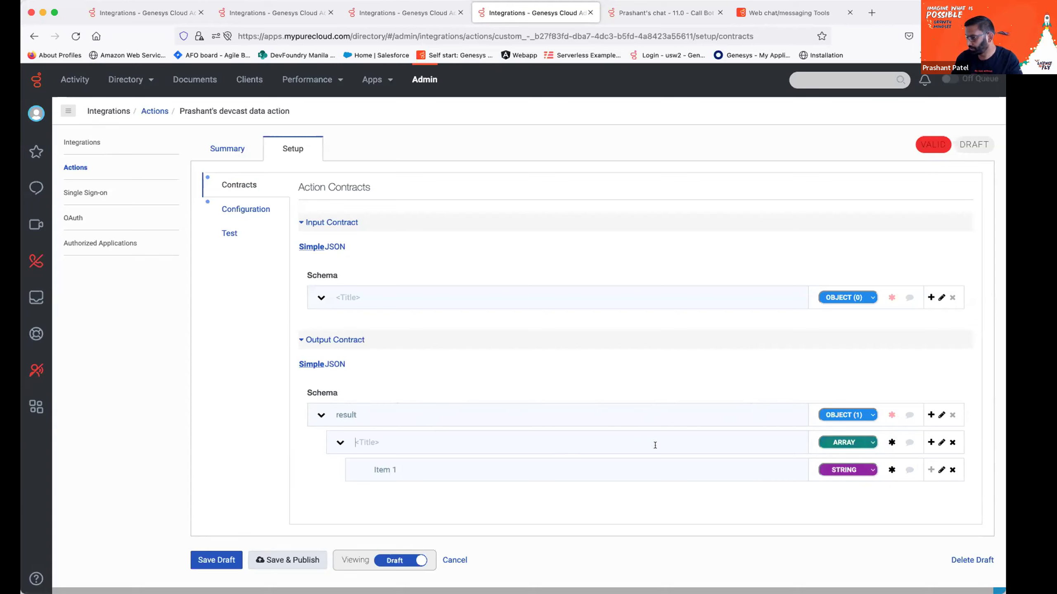
type("entities")
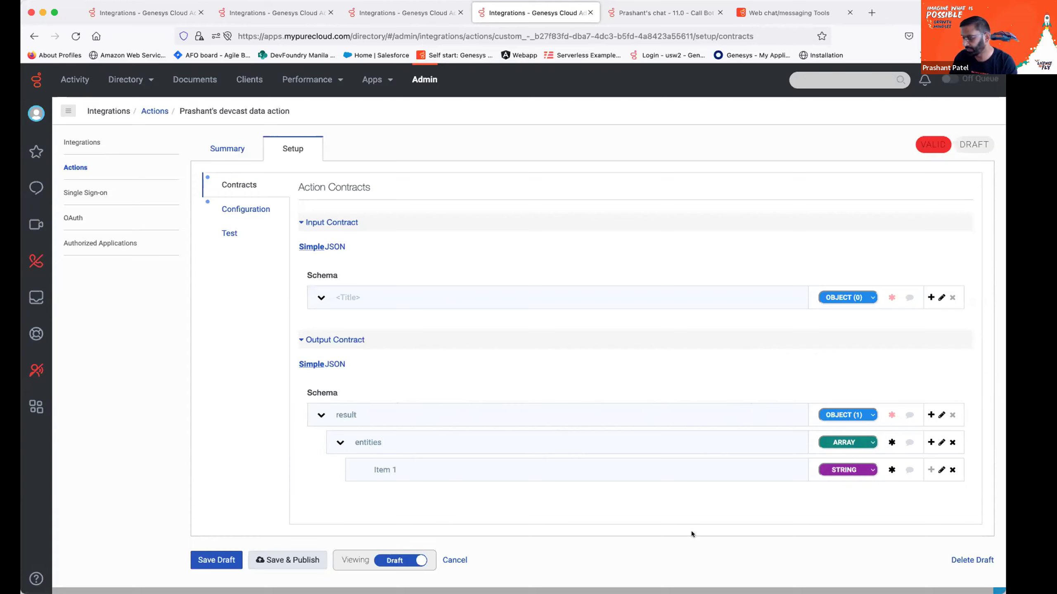
Define two string items named "id" and "name" in the entities array and save the draft action.
key("BackSpace")
key("BackSpace")
key("BackSpace")
key("BackSpace")
key("BackSpace")
key("BackSpace")
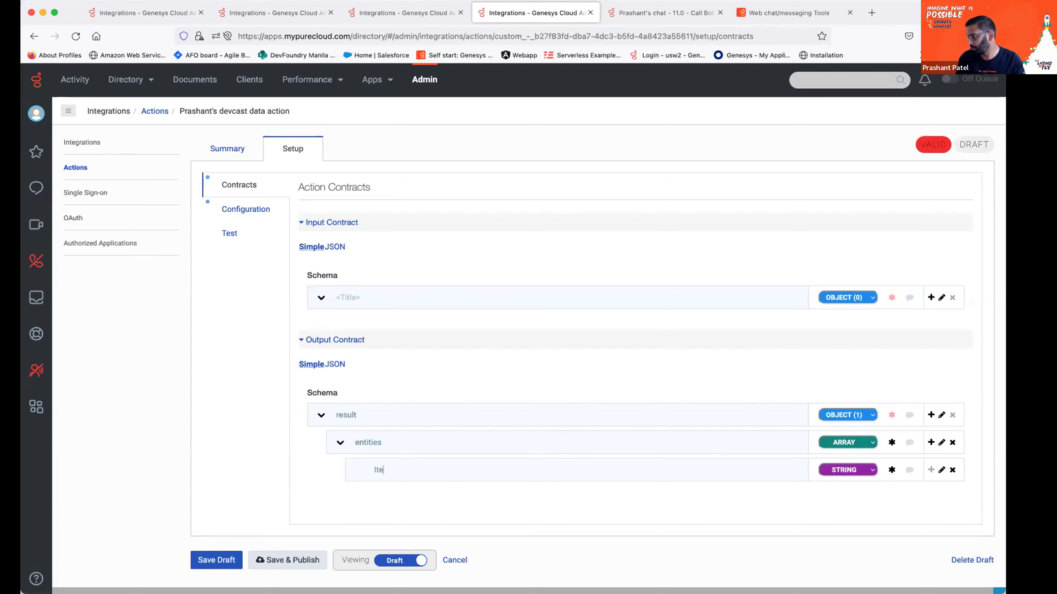
type("id")
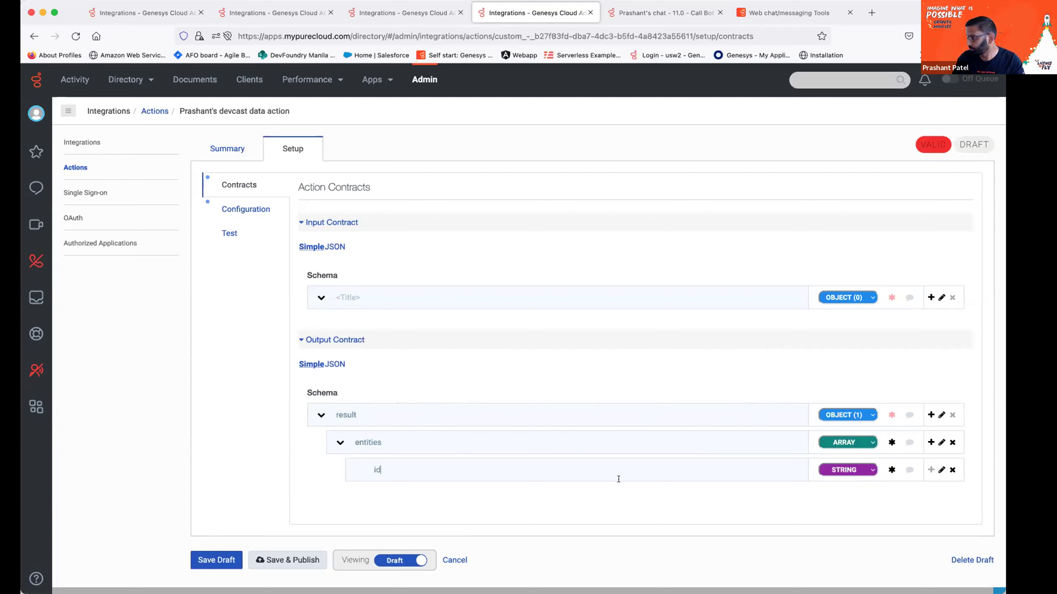
left_click(927, 442)
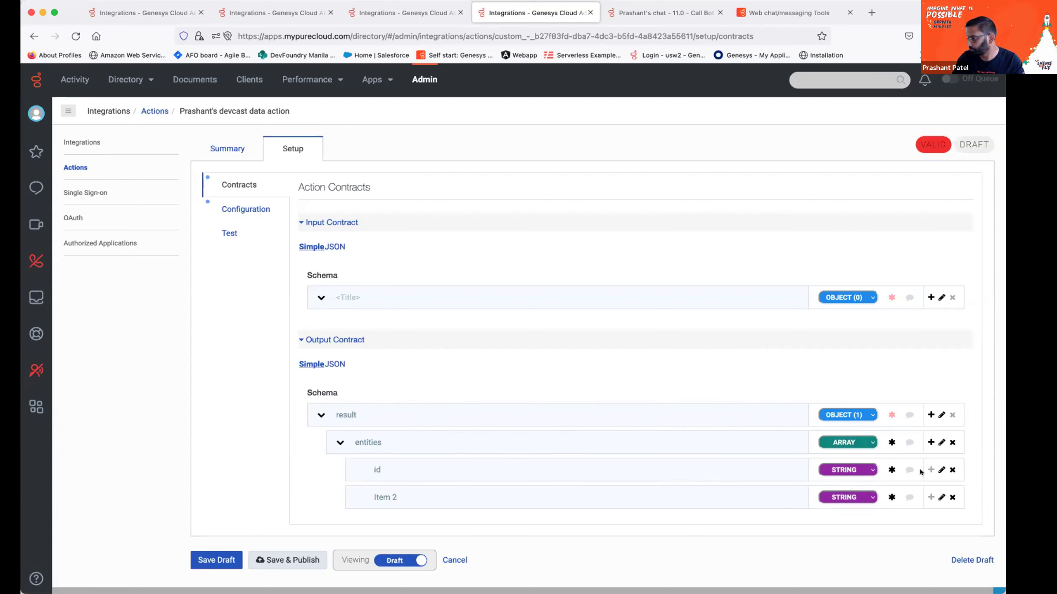
triple_click(631, 488)
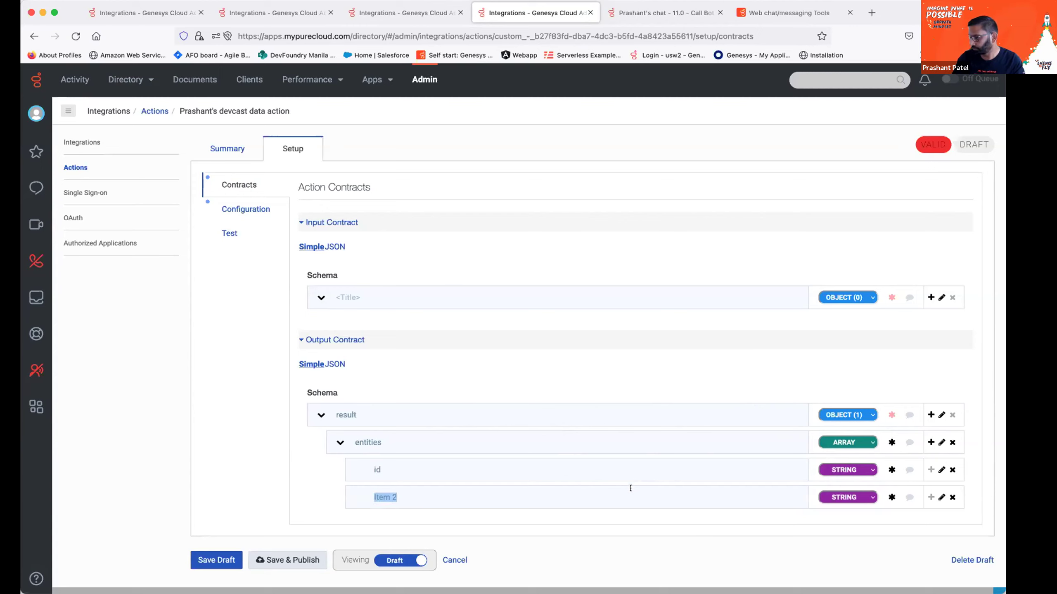
type("name")
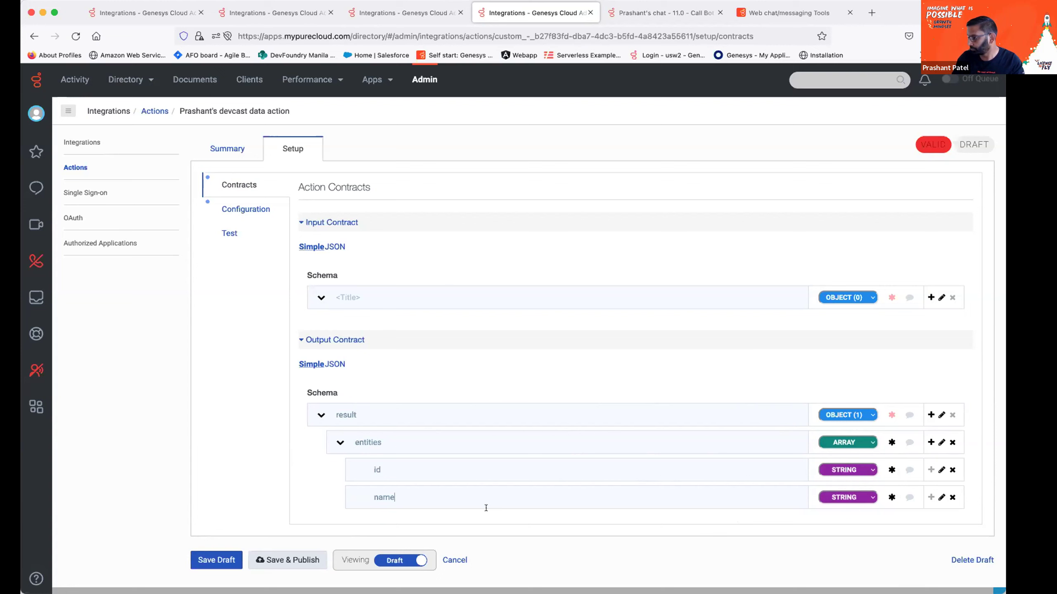
left_click(212, 560)
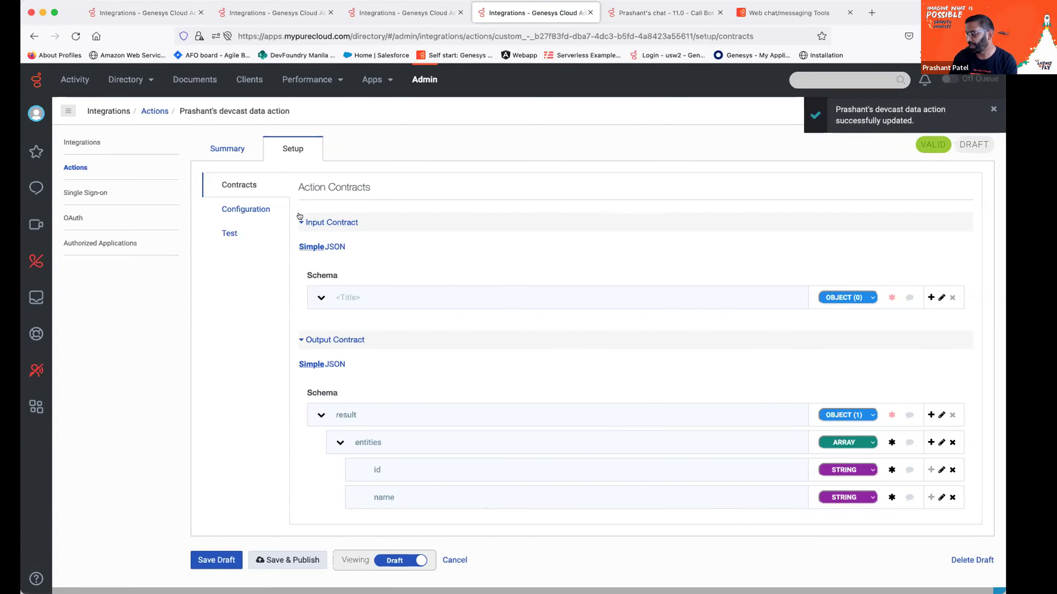
Check the draft action's saved request configuration and run its action test with flattened output.
left_click(237, 208)
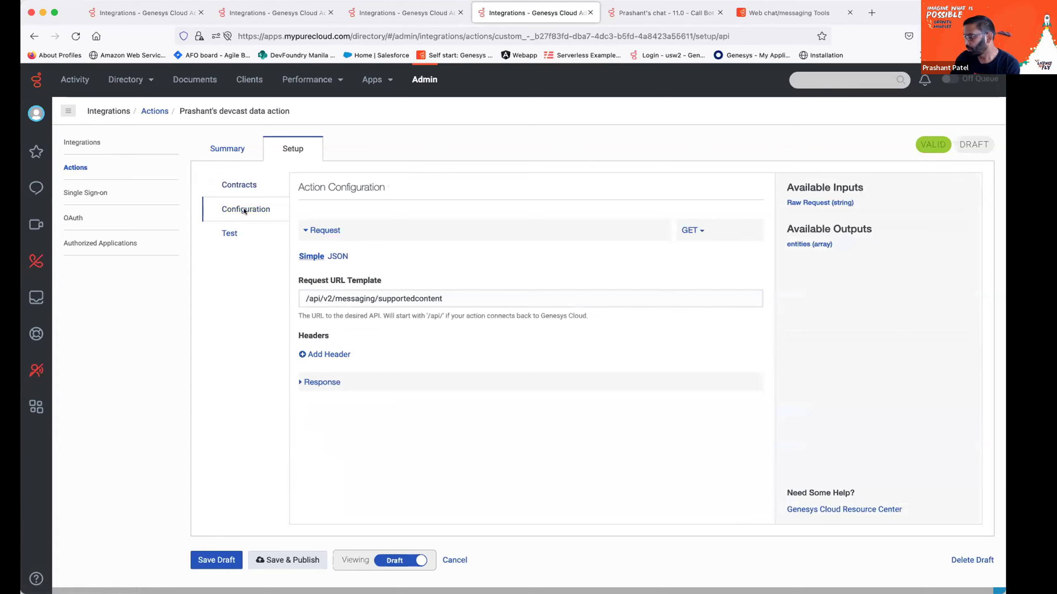
left_click(233, 237)
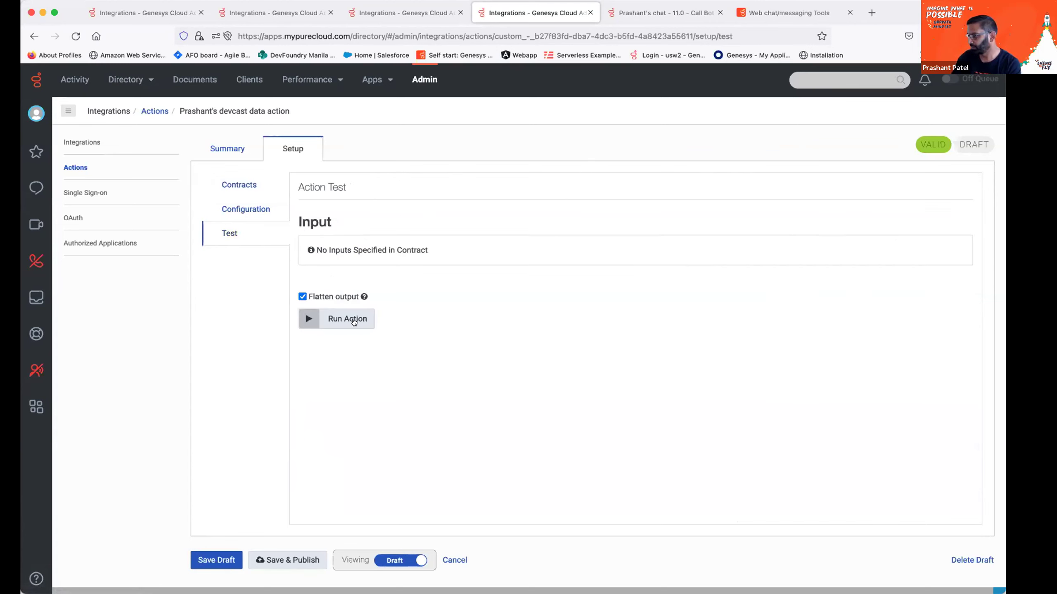
left_click(353, 322)
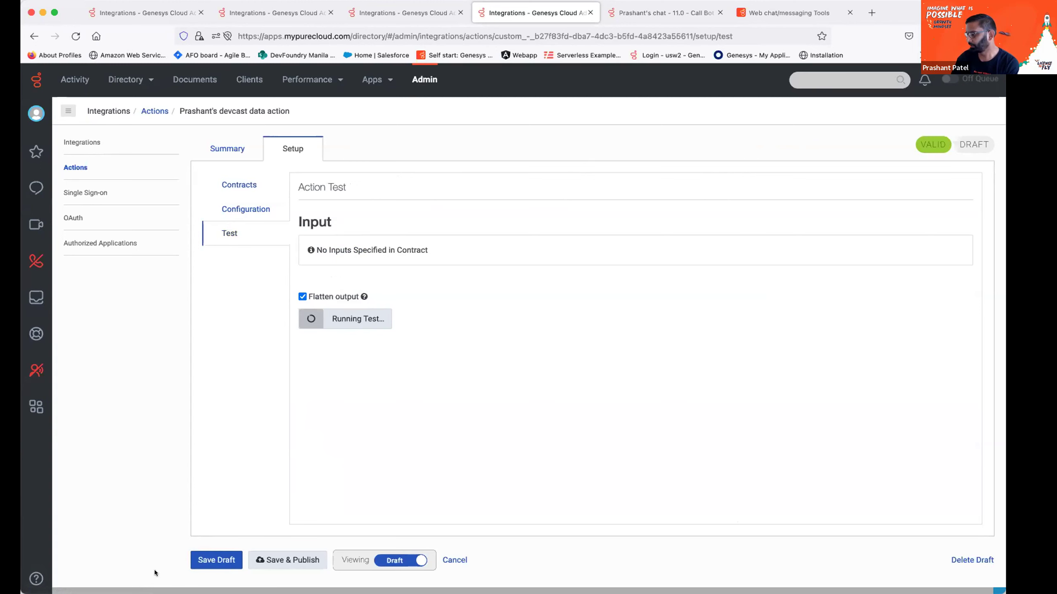
Switch to the published API data action on the third Integrations page and run its action test.
left_click(413, 12)
left_click(232, 232)
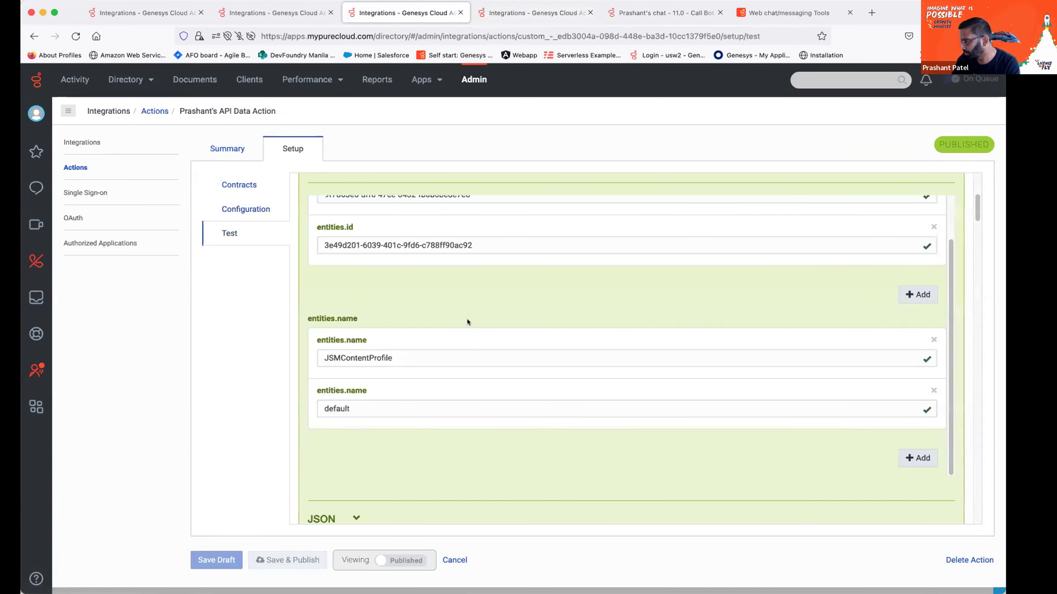
scroll(467, 320, "up", 2)
scroll(497, 293, "down", 4)
scroll(466, 320, "up", 2)
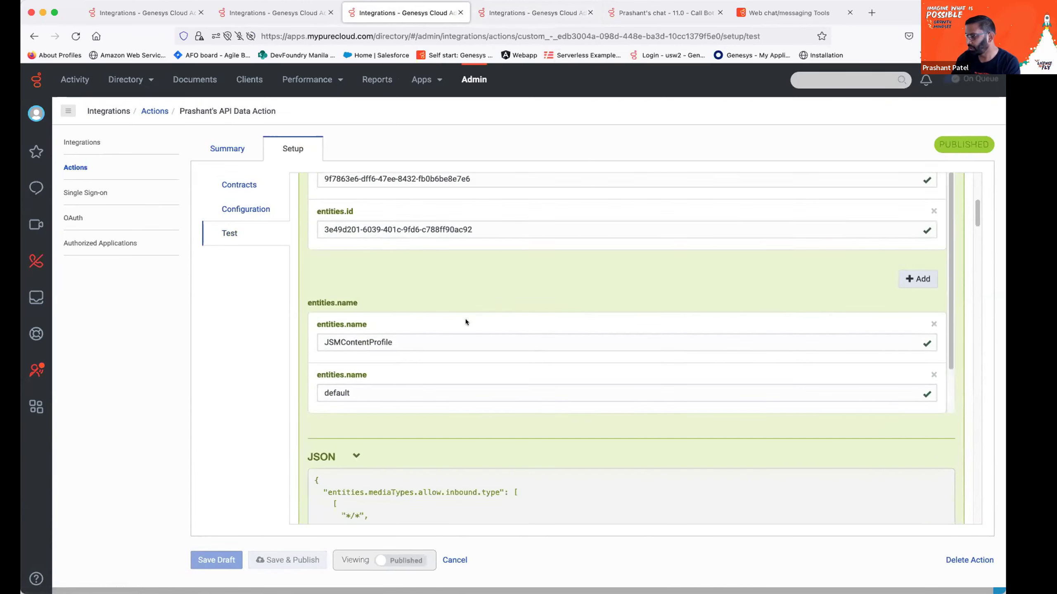
scroll(466, 321, "up", 5)
left_click(341, 210)
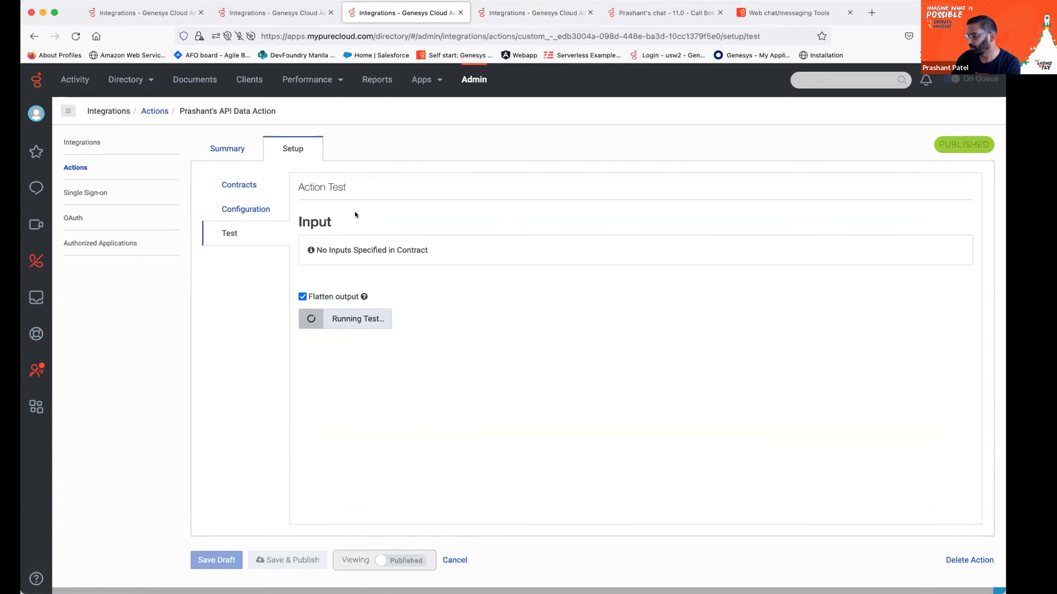
Examine the published action's test outputs for entities.id and entities.name, and return to its request configuration.
scroll(557, 275, "down", 10)
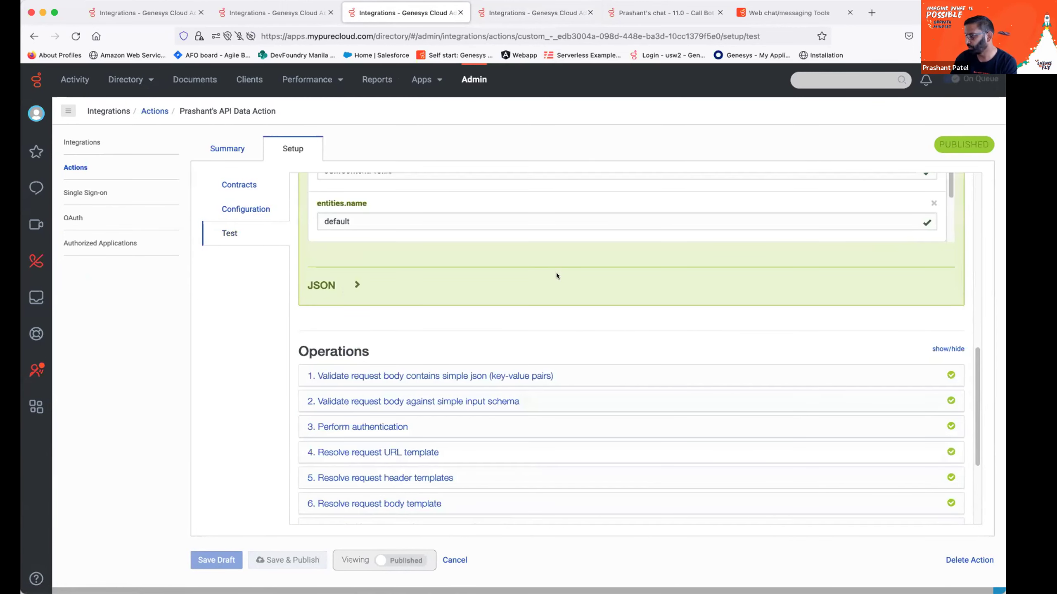
scroll(557, 276, "up", 5)
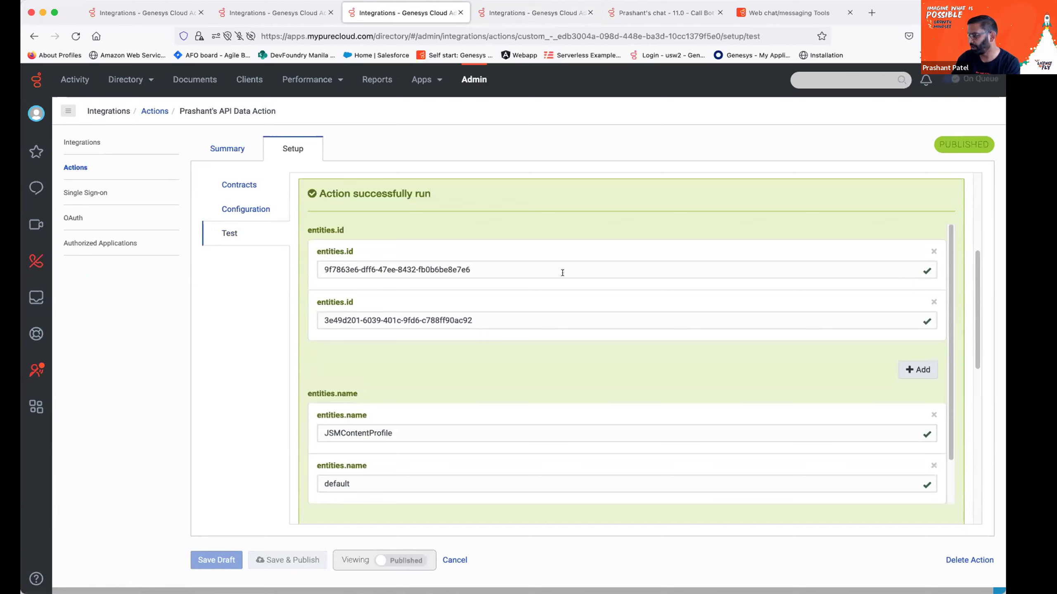
scroll(529, 318, "down", 1)
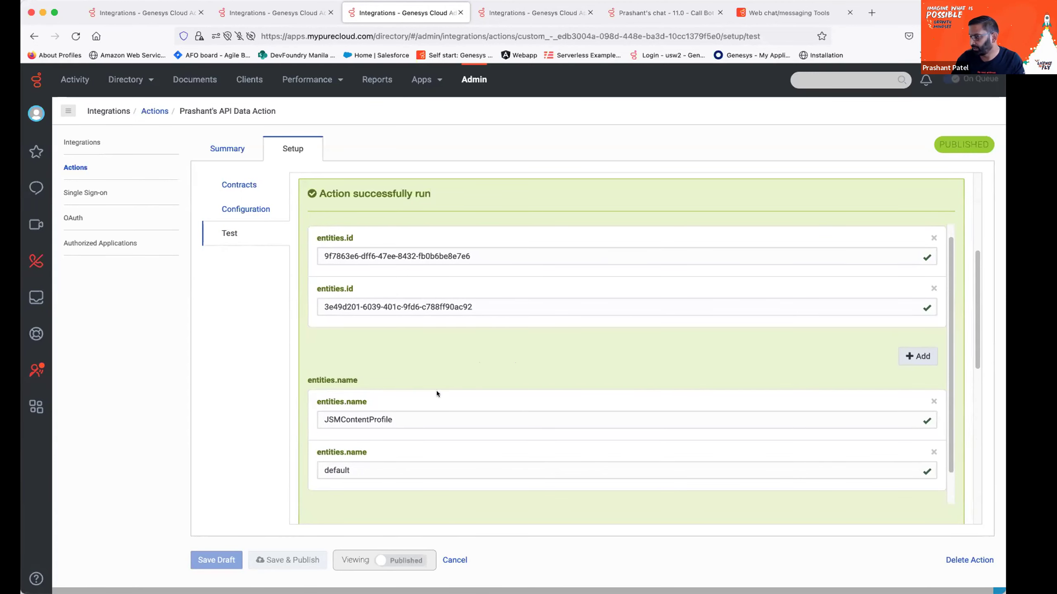
scroll(436, 397, "down", 2)
scroll(549, 471, "up", 2)
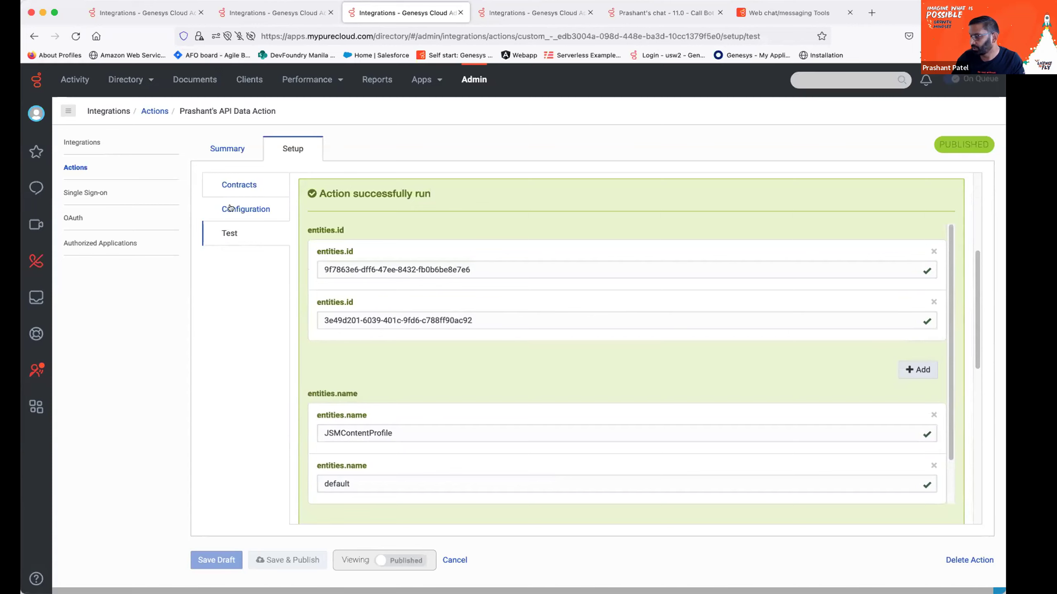
left_click(246, 208)
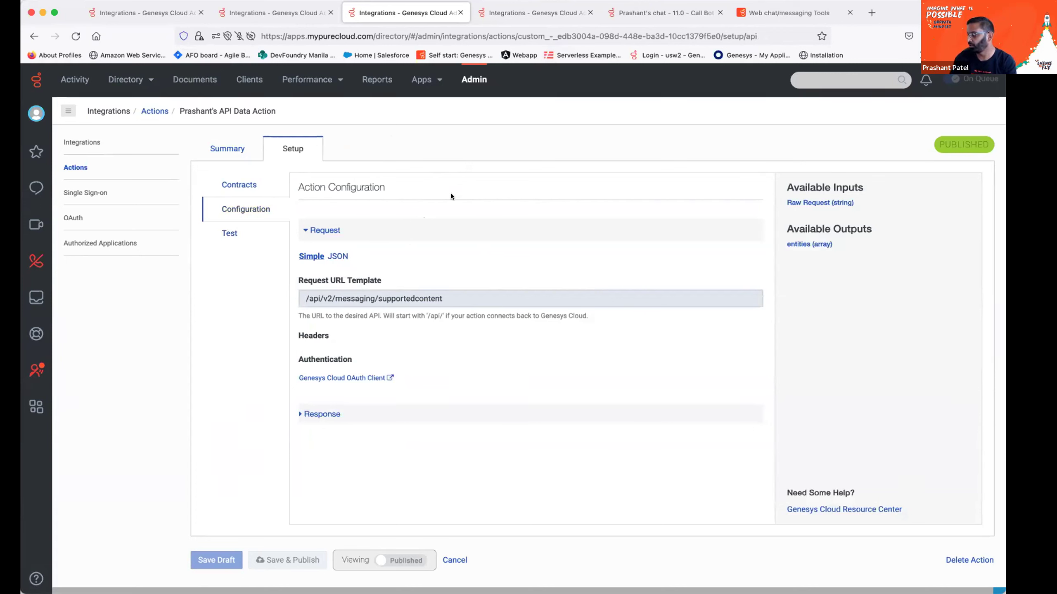
Switch to the Architect chat flow and examine the Call Data Action's category, data action, success outputs and failure outputs.
left_click(634, 15)
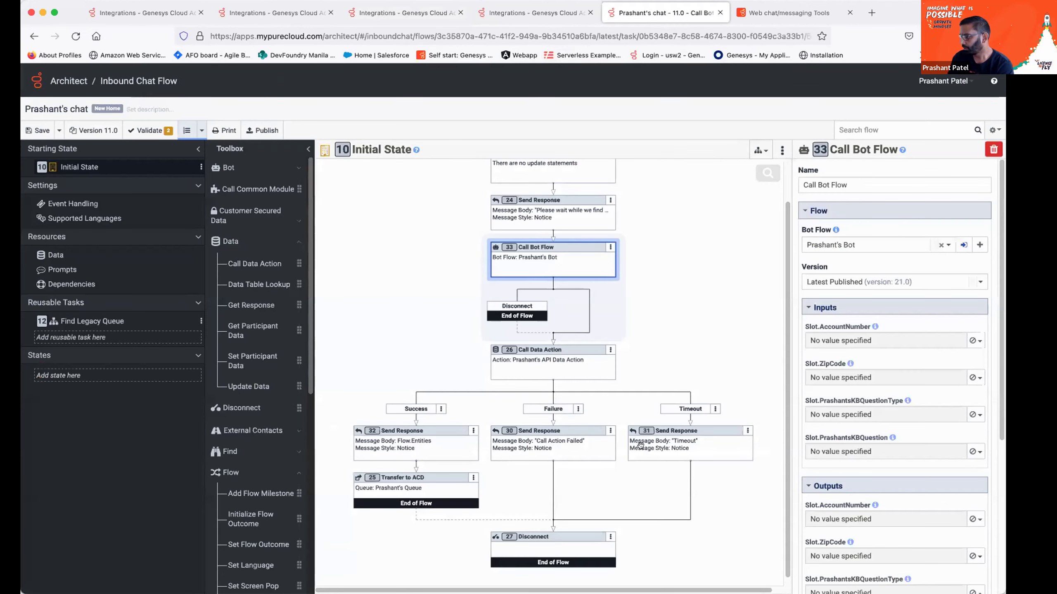
left_click(553, 303)
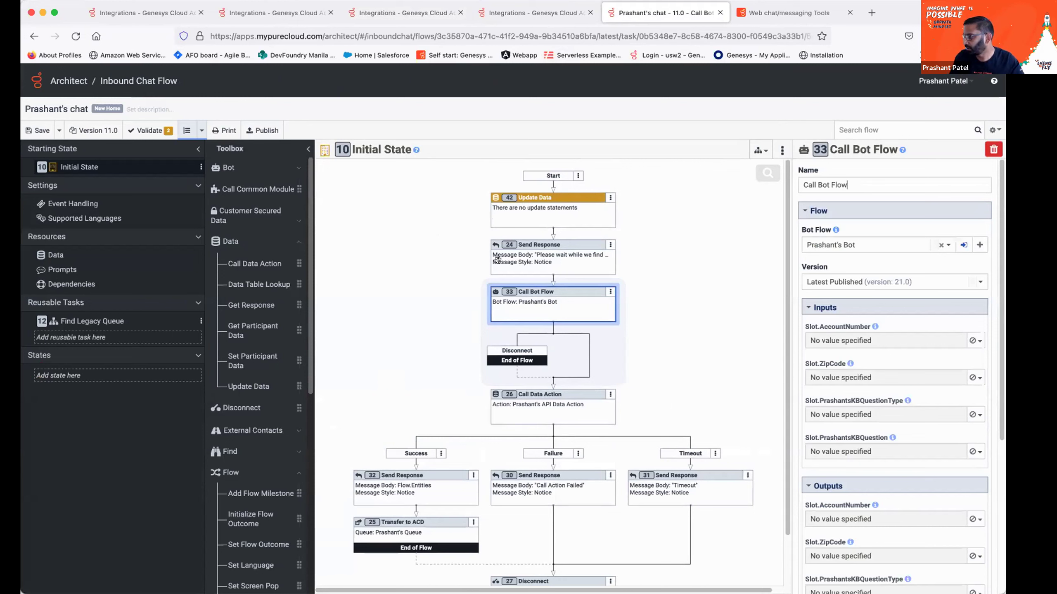
scroll(707, 279, "down", 2)
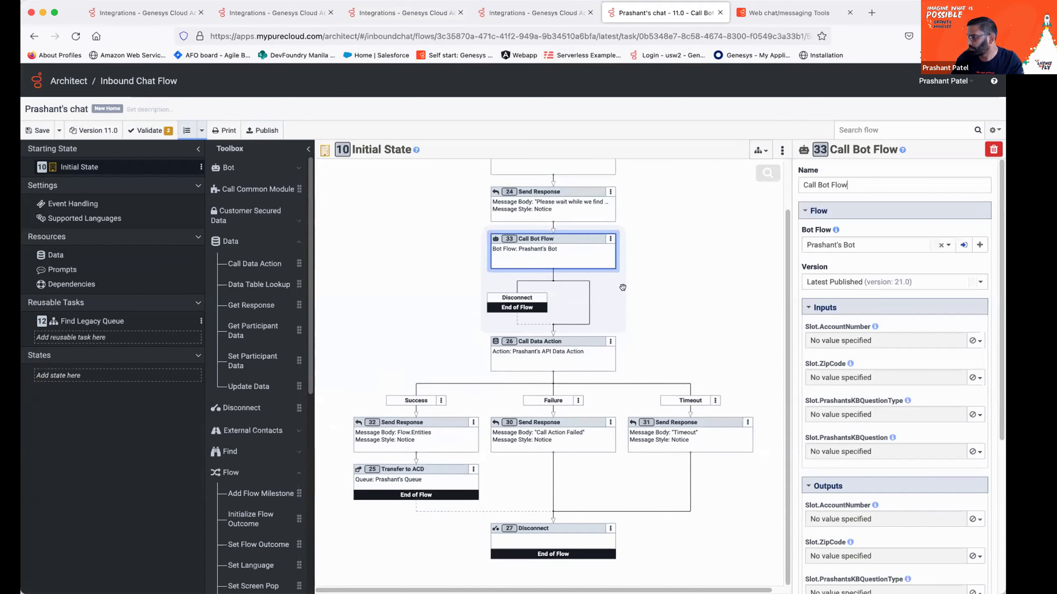
left_click(586, 361)
scroll(648, 323, "down", 1)
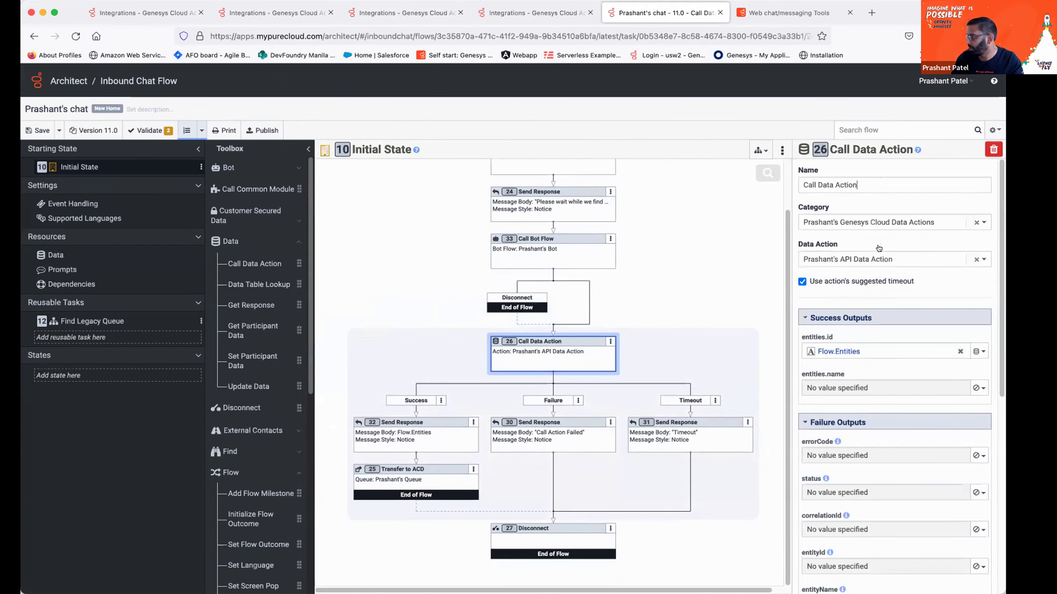
left_click(983, 260)
left_click(983, 260)
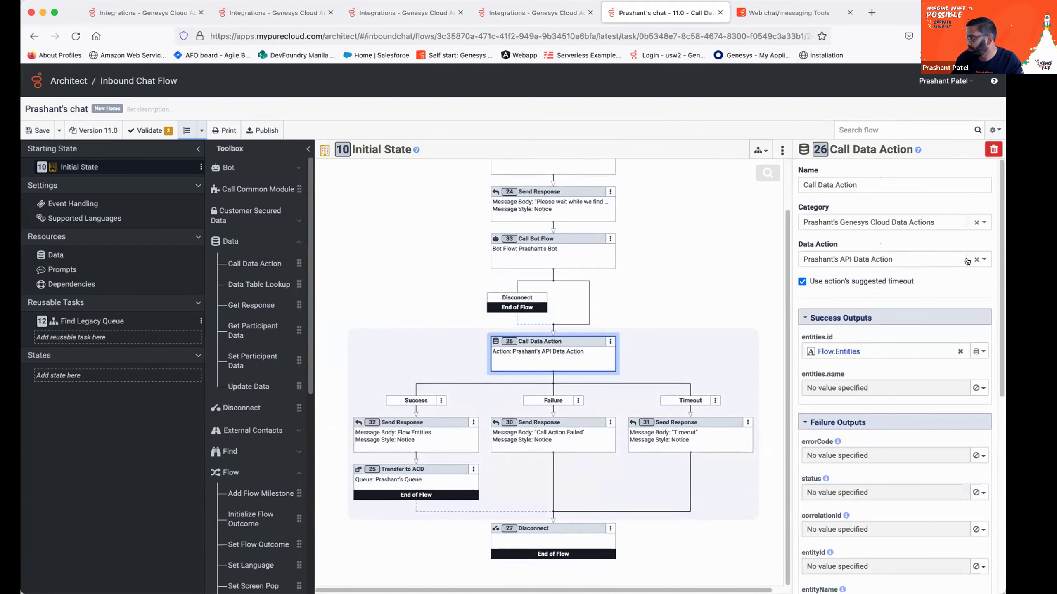
scroll(825, 266, "down", 3)
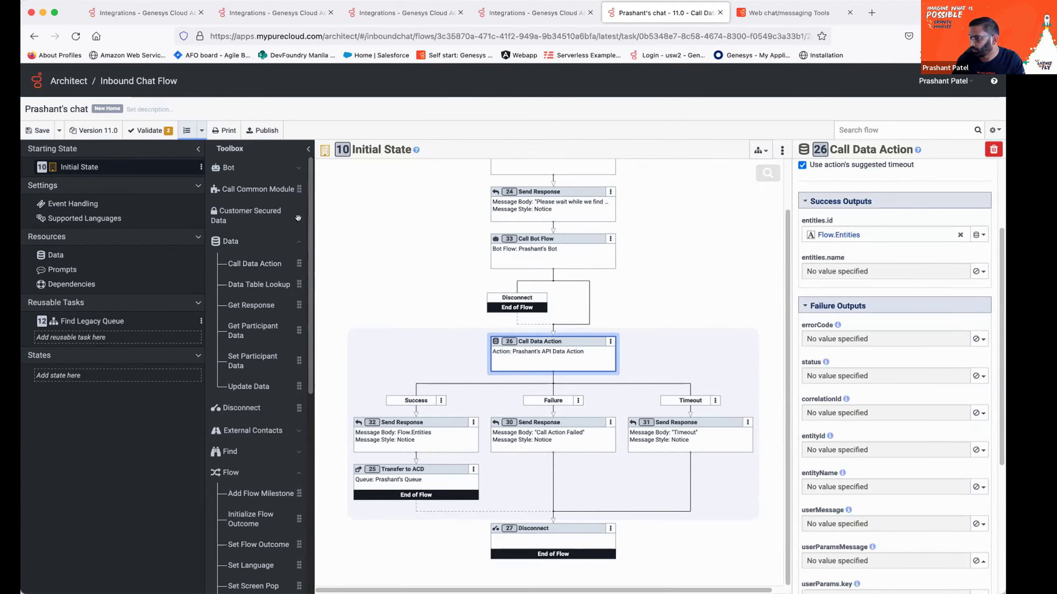
Open the chat flow's Data resources and review its variables, including Flow.Entities and Flow.Names.
left_click(56, 254)
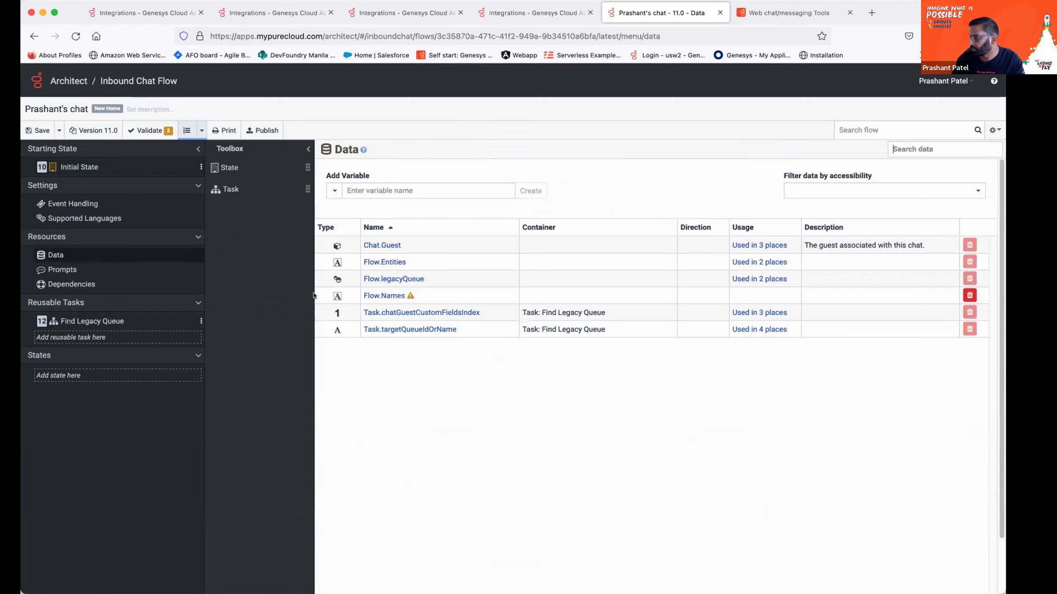
mouse_move(411, 297)
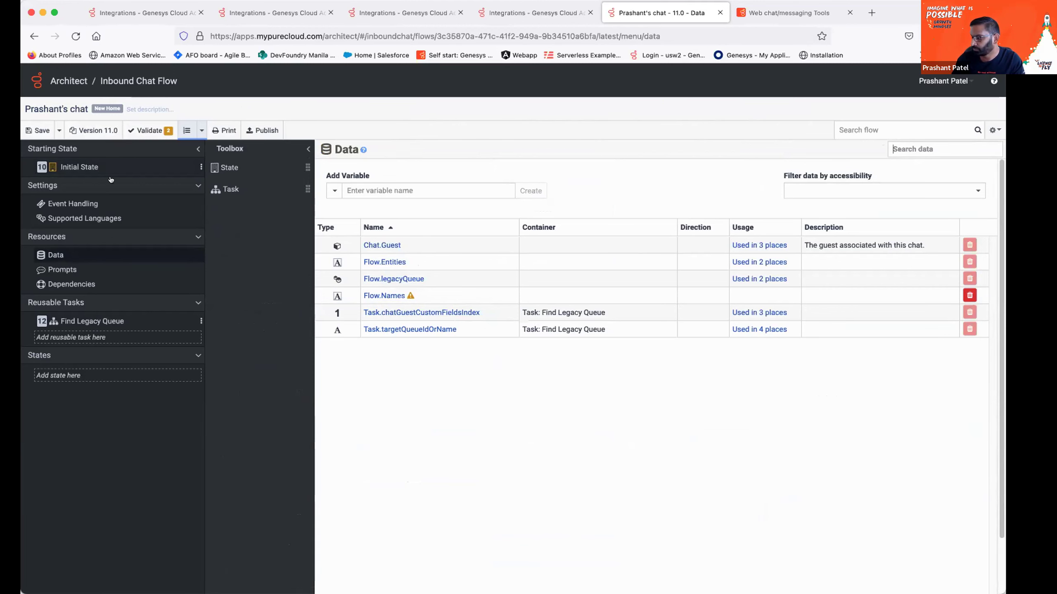
Open the Initial State and add a second Call Data Action immediately before the final Disconnect.
left_click(98, 170)
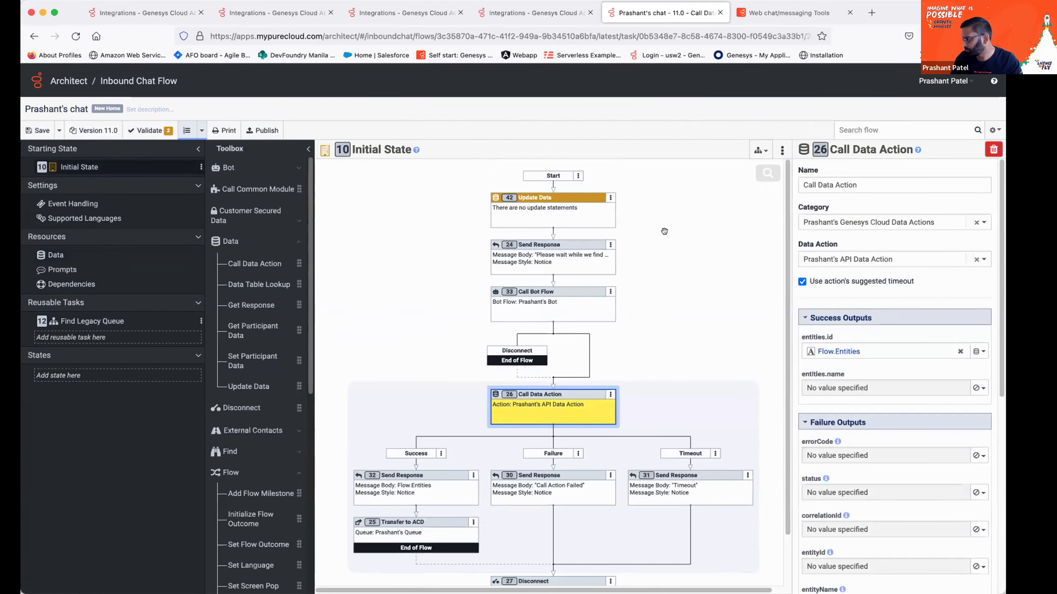
scroll(665, 231, "down", 2)
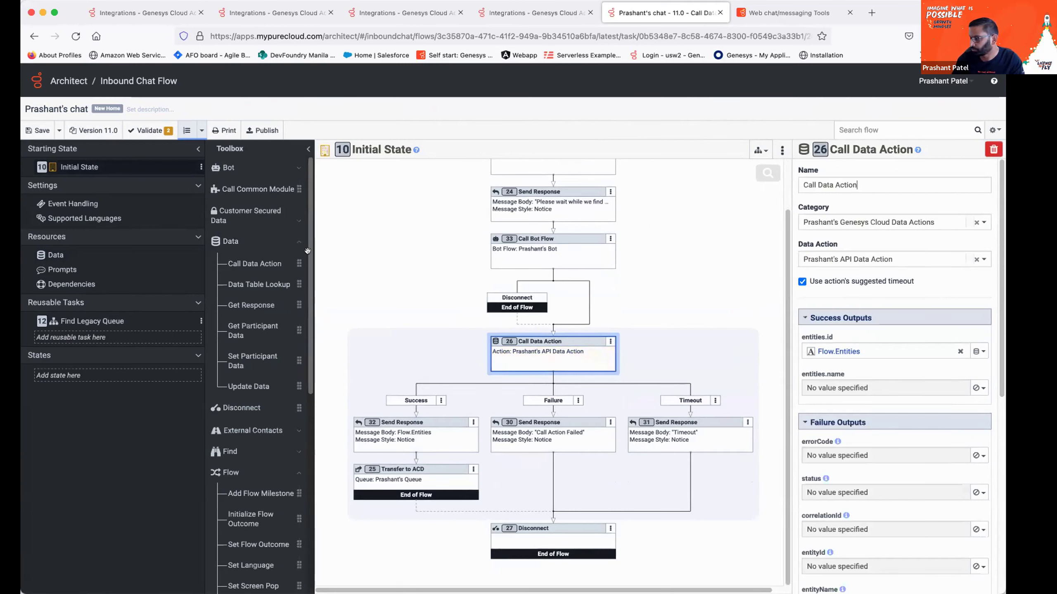
left_click_drag(248, 263, 548, 521)
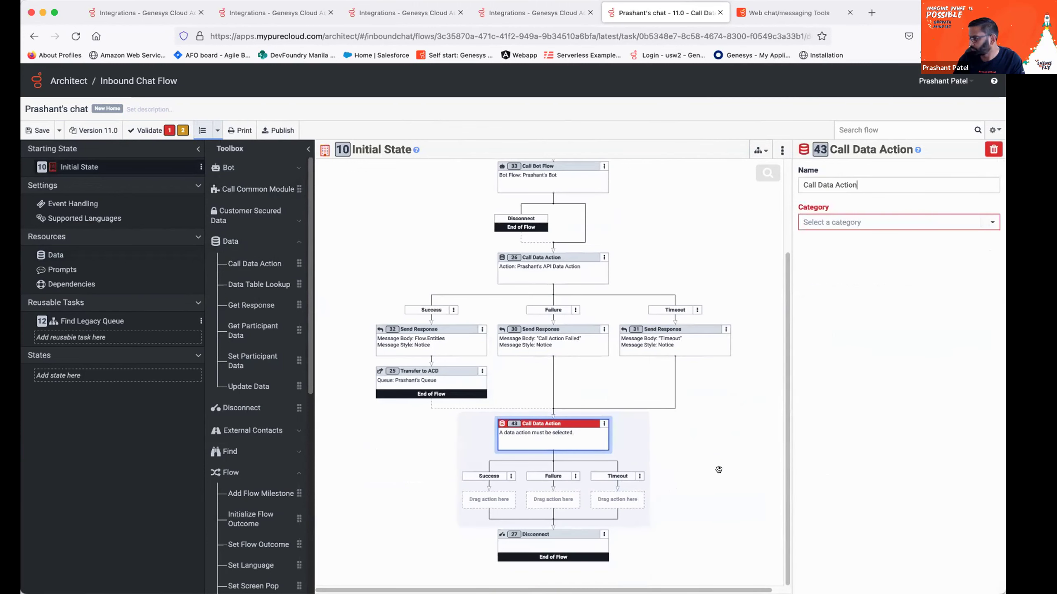
Set the new Call Data Action's category to the flow owner's Genesys Cloud Data Actions and its data action to the owner's API Data Action.
left_click(815, 224)
scroll(889, 301, "down", 5)
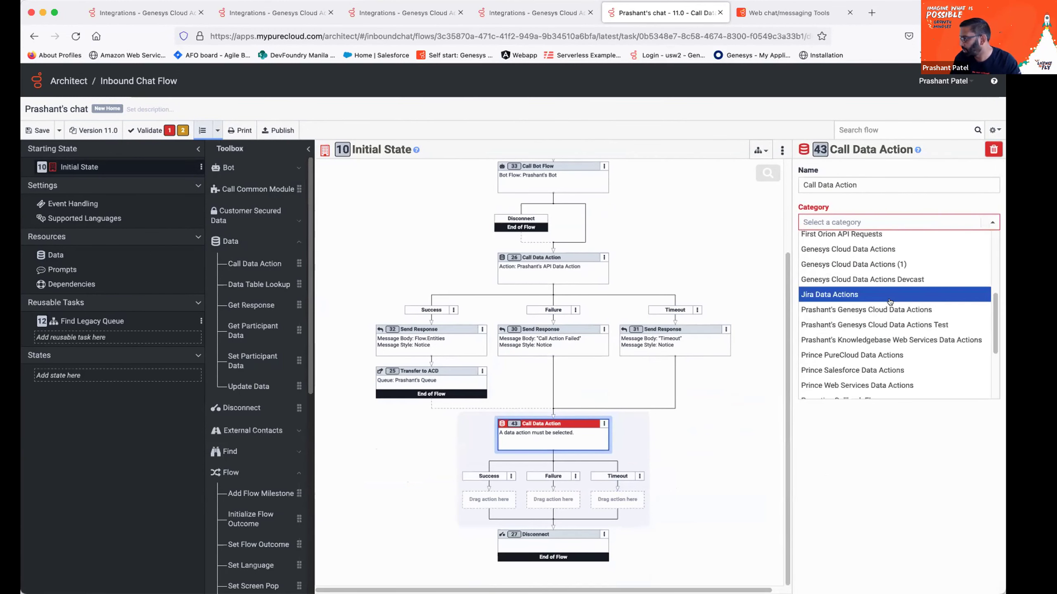
left_click(860, 309)
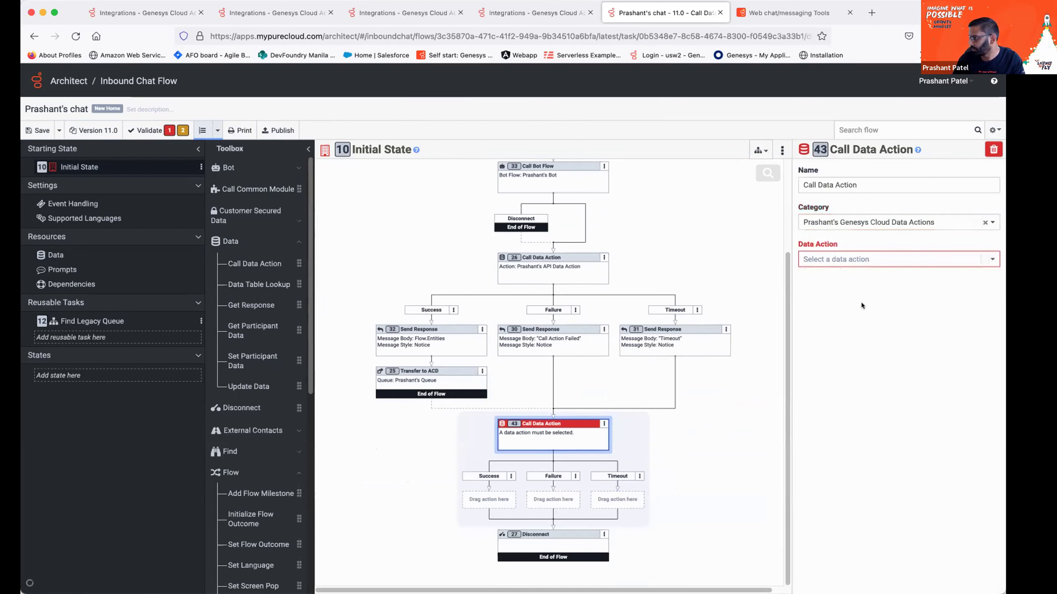
left_click(852, 259)
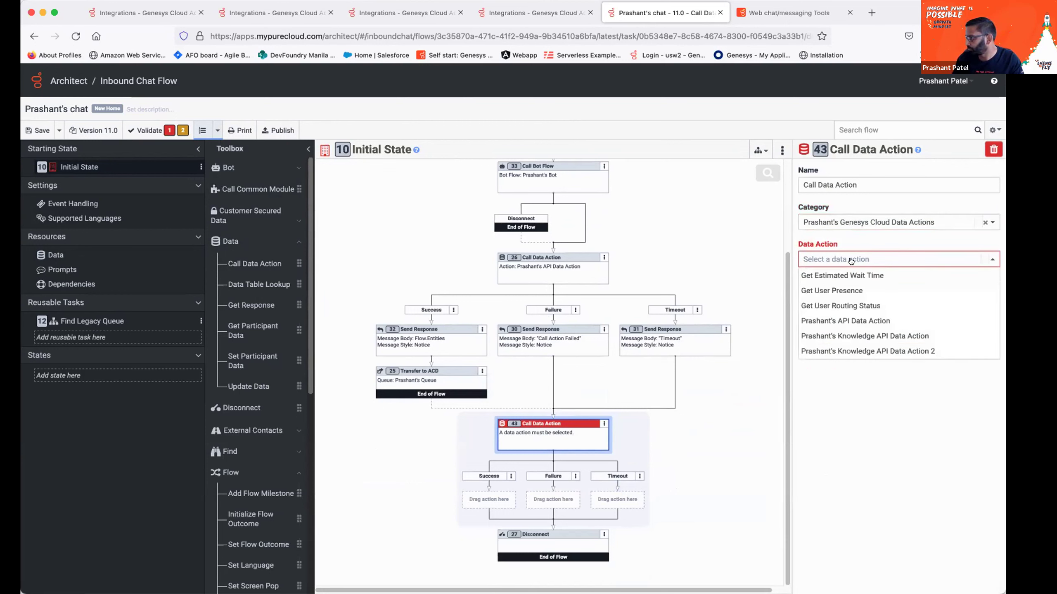
left_click(881, 321)
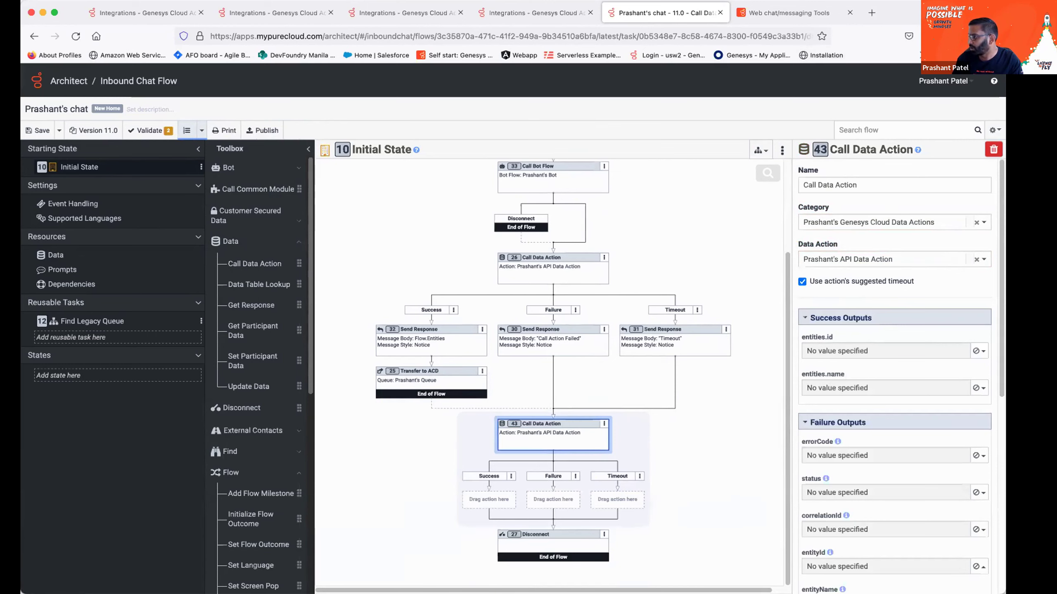
Switch to the published API data action in Integrations and compare its output contract with the entities.id and entities.name test outputs.
left_click(536, 13)
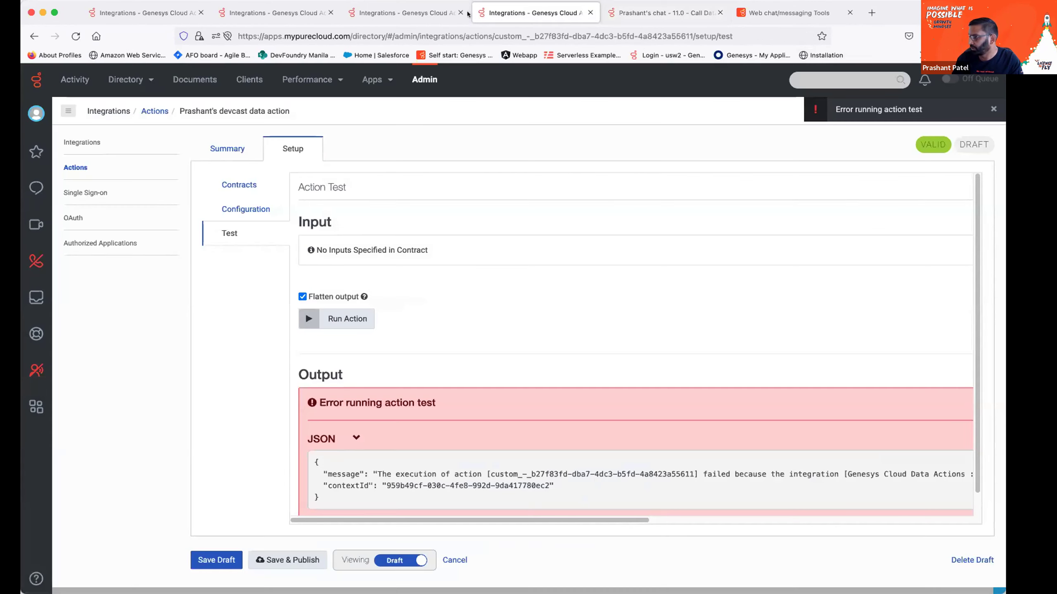
left_click(395, 6)
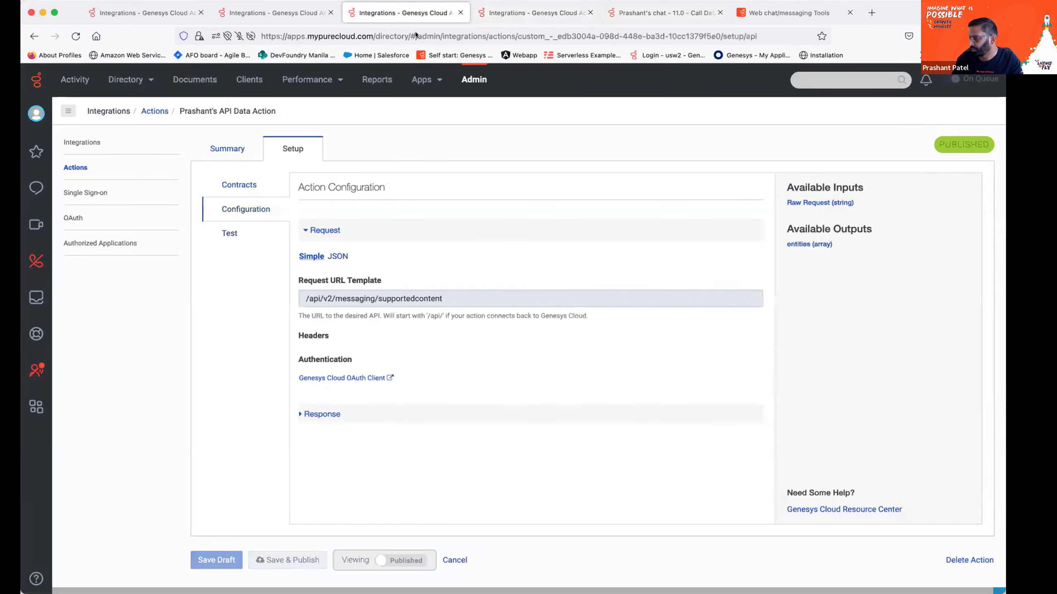
left_click(224, 240)
scroll(507, 233, "down", 1)
scroll(507, 233, "up", 1)
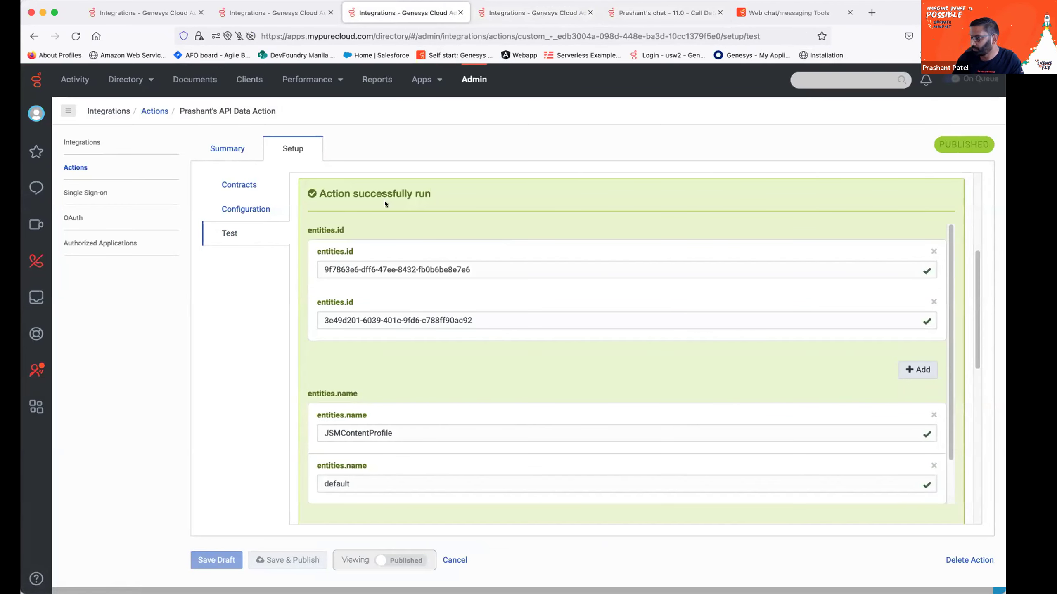
left_click(243, 187)
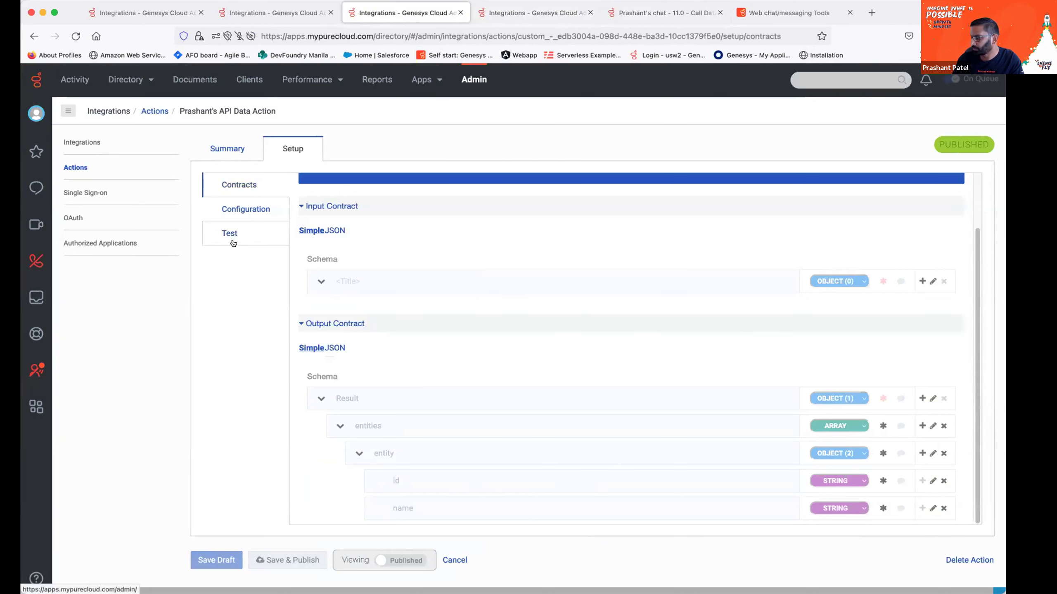
left_click(241, 227)
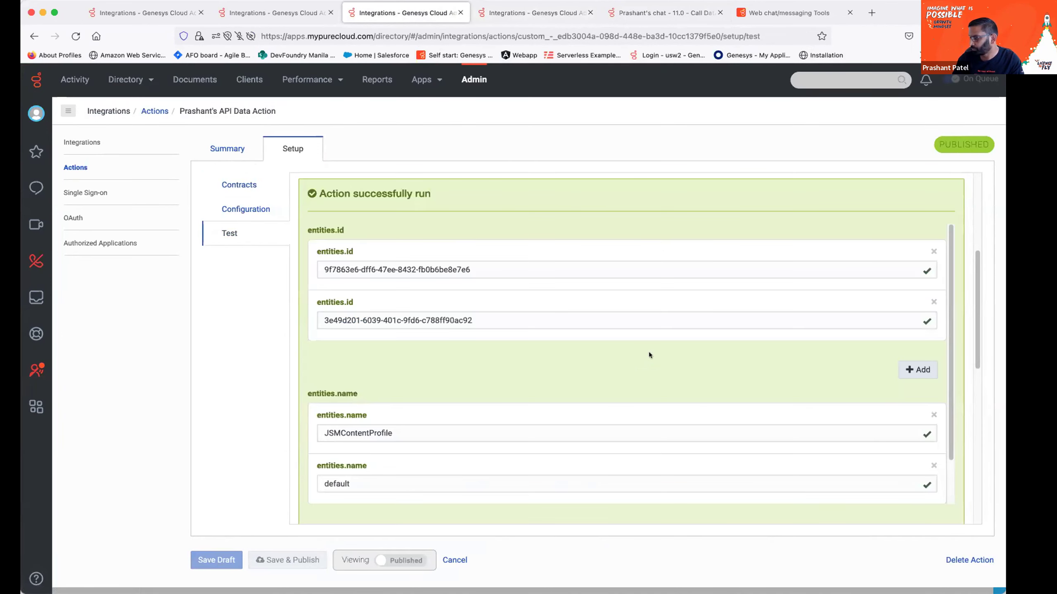
scroll(666, 346, "down", 2)
scroll(687, 334, "up", 1)
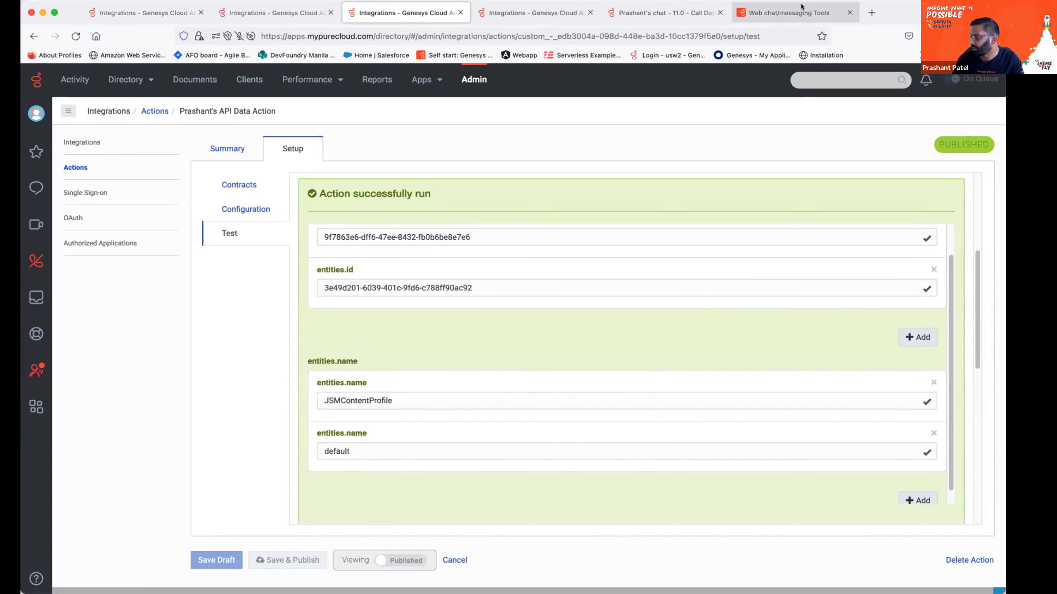
Switch back to the Architect chat flow and add a Send Response to the new Call Data Action's Success path.
left_click(682, 9)
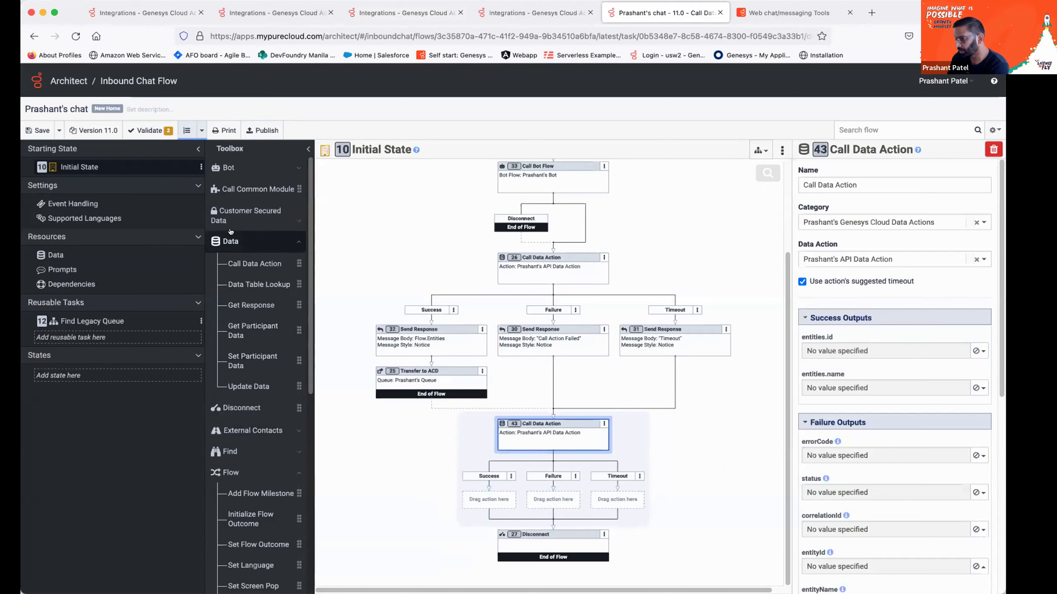
scroll(250, 287, "down", 8)
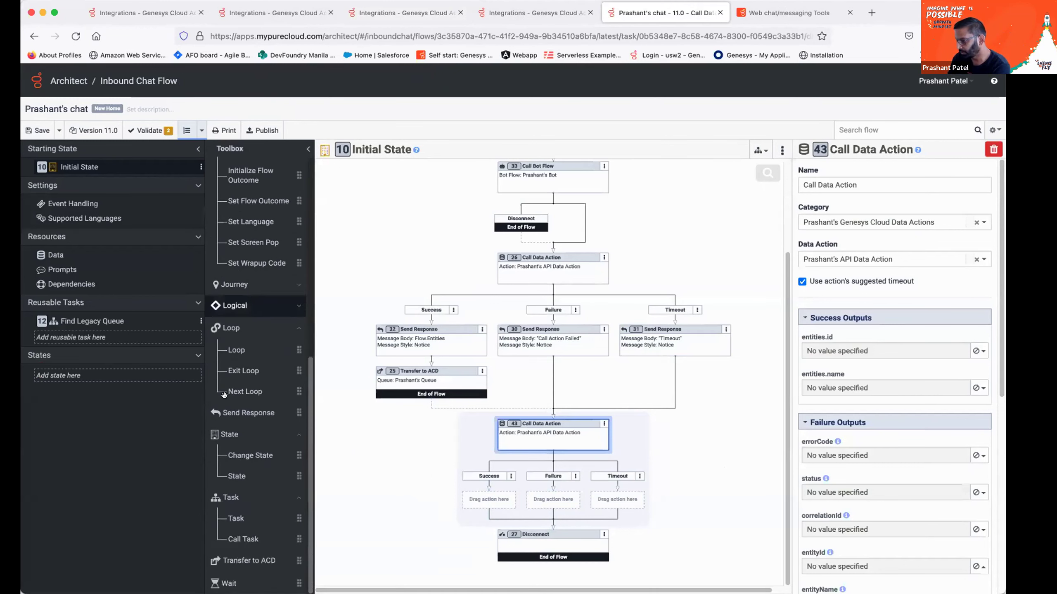
scroll(258, 389, "up", 8)
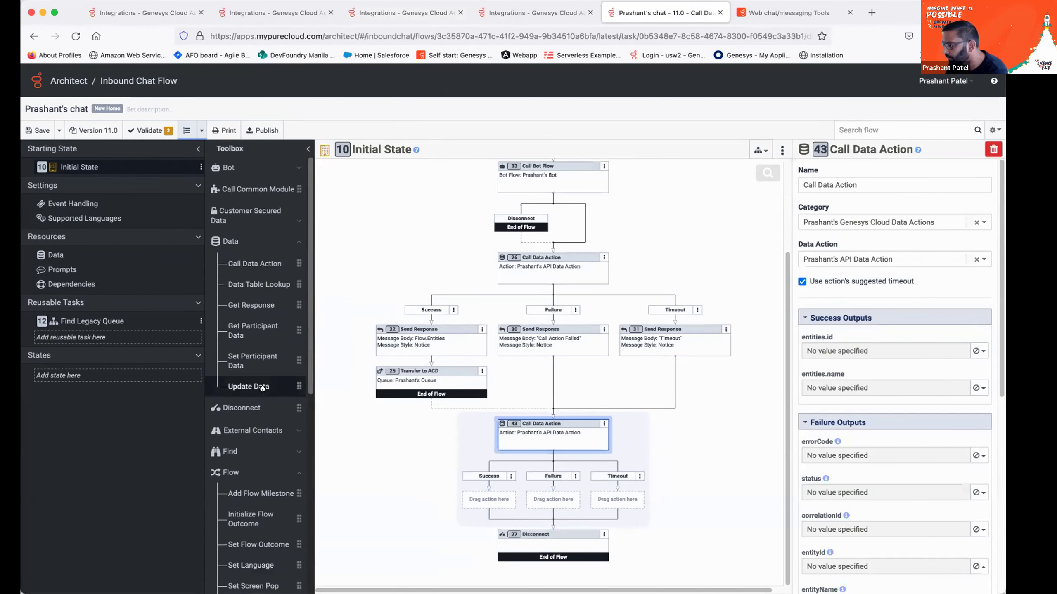
scroll(259, 412, "down", 1)
scroll(259, 412, "down", 1)
scroll(272, 419, "down", 2)
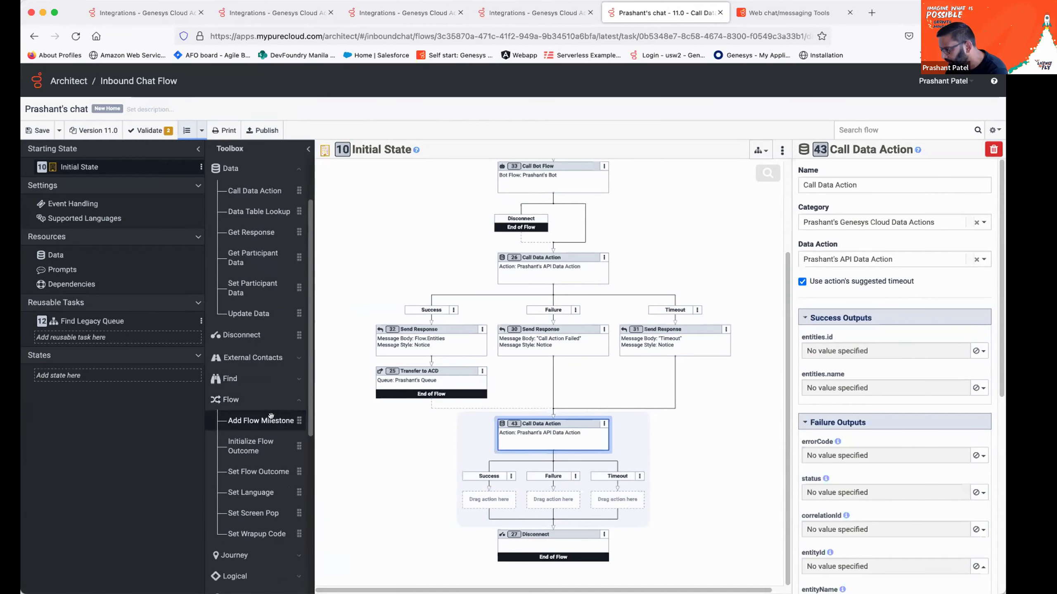
scroll(271, 416, "up", 4)
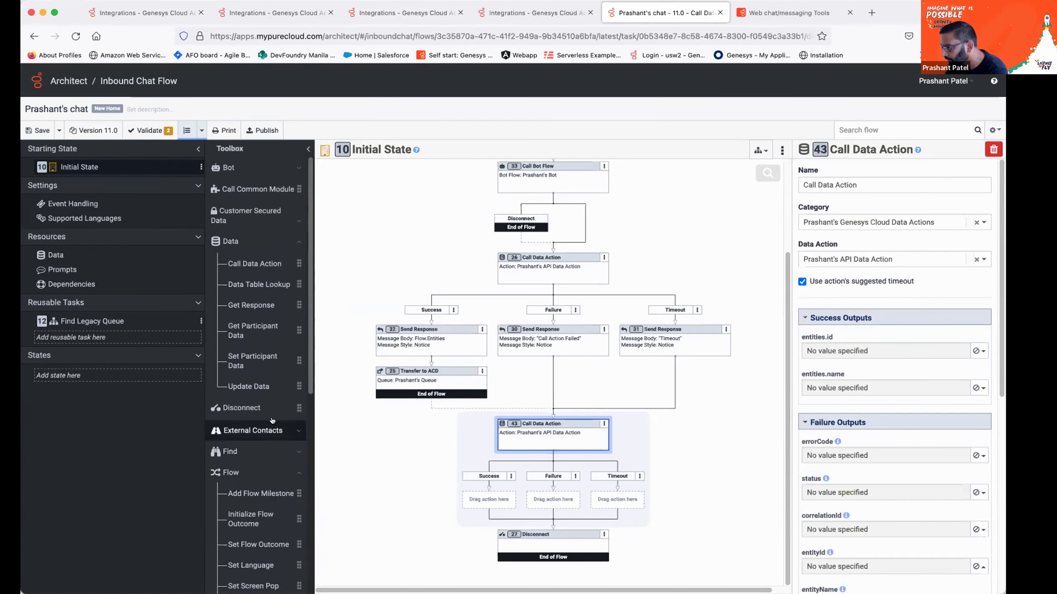
left_click(298, 242)
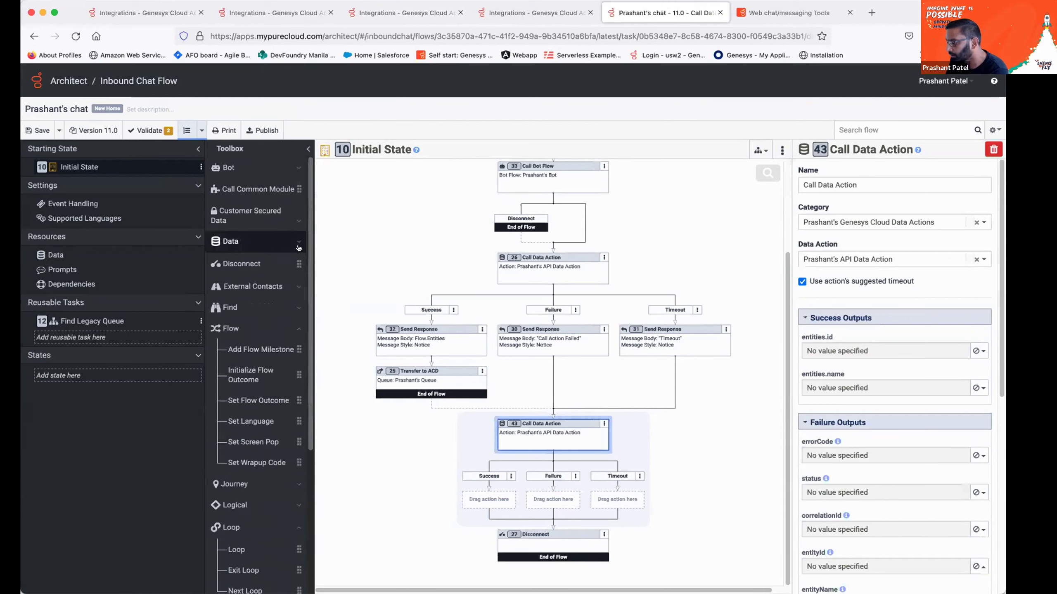
left_click(295, 332)
left_click_drag(270, 480, 492, 497)
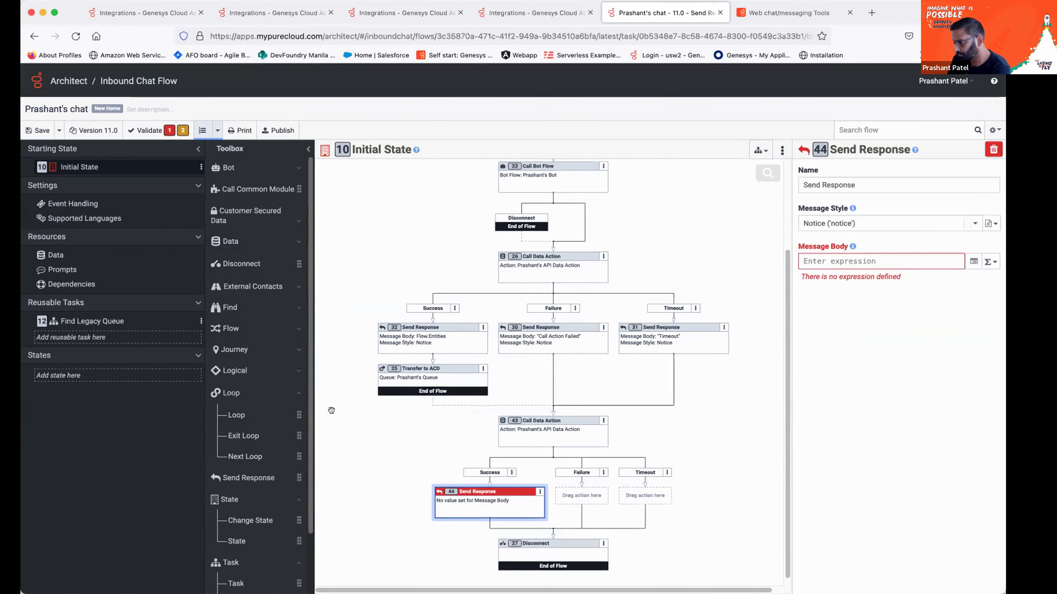
Add a Send Response to both the Failure and Timeout paths of the new Call Data Action.
scroll(271, 478, "down", 3)
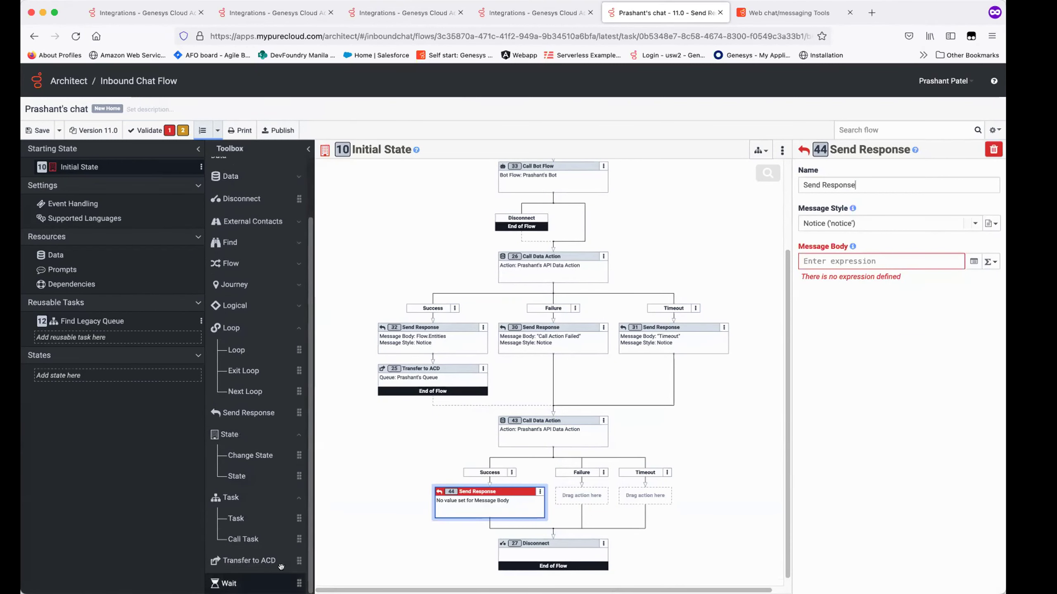
scroll(275, 502, "up", 2)
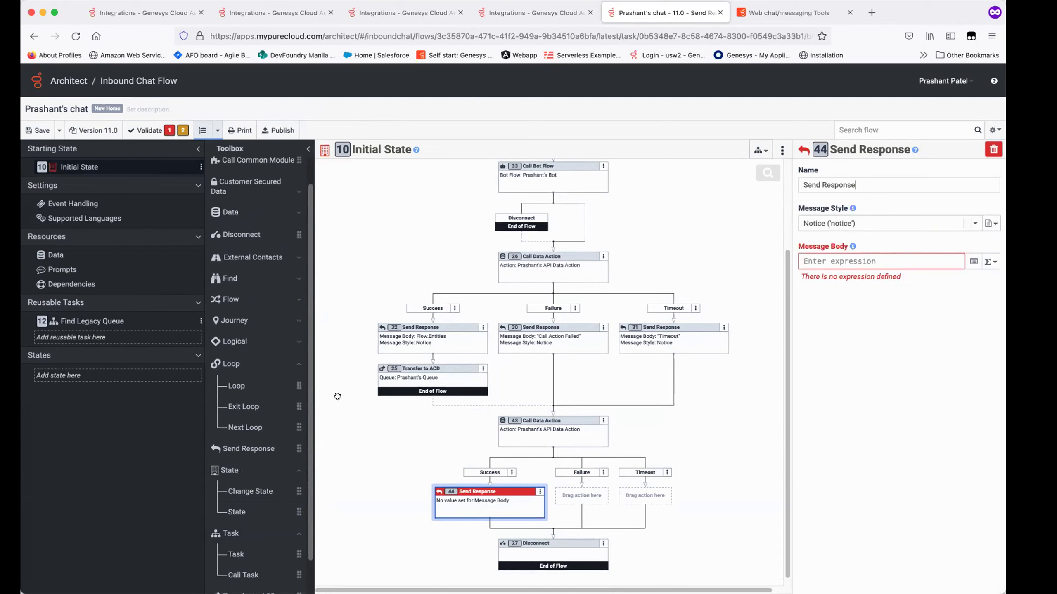
left_click_drag(442, 474, 580, 502)
left_click_drag(243, 448, 655, 494)
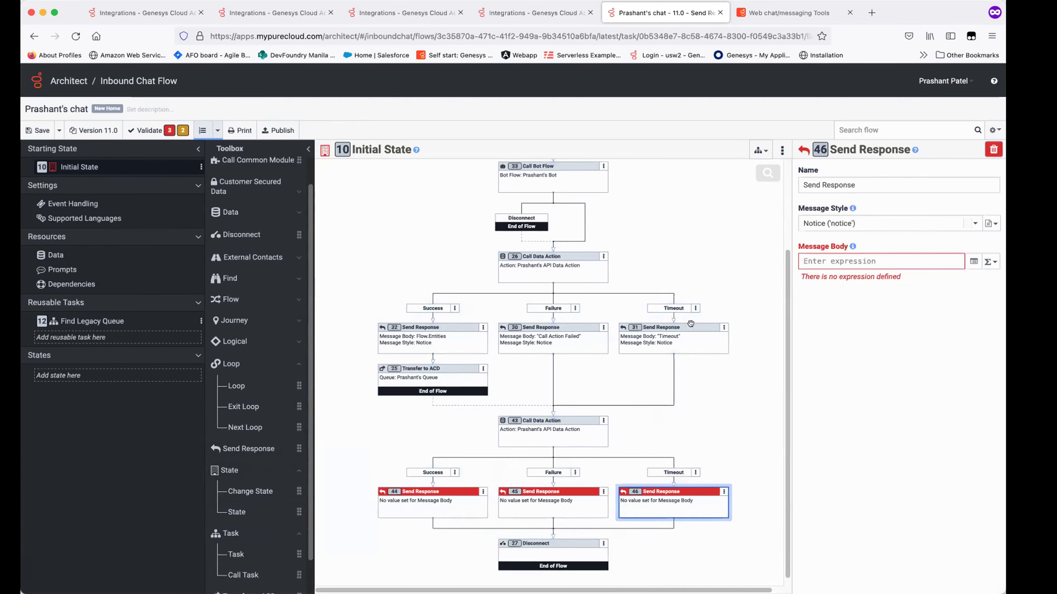
Select the new Call Data Action and review its success and failure output fields.
left_click(407, 500)
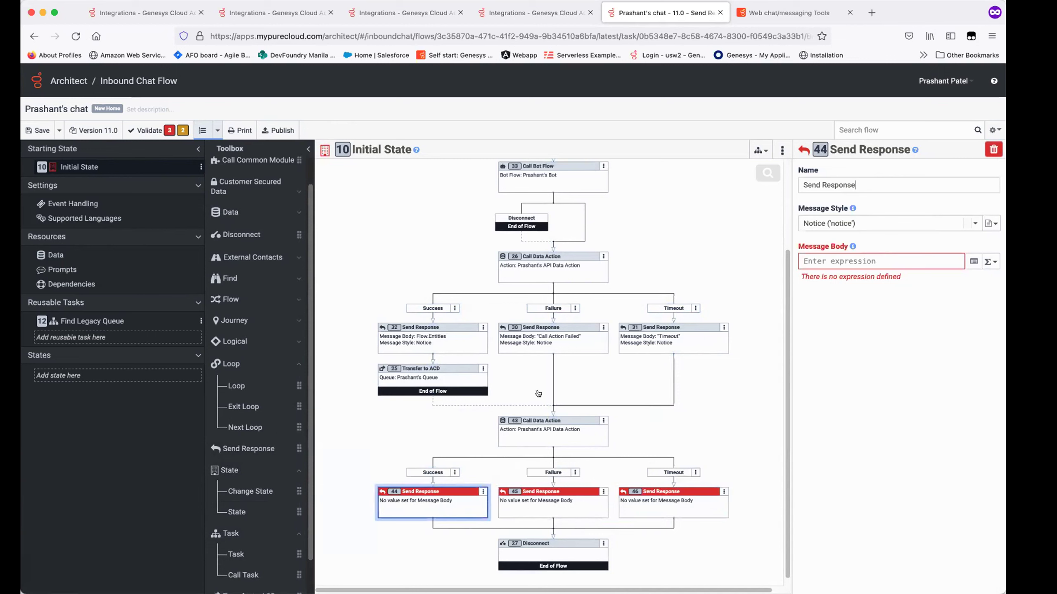
left_click(534, 419)
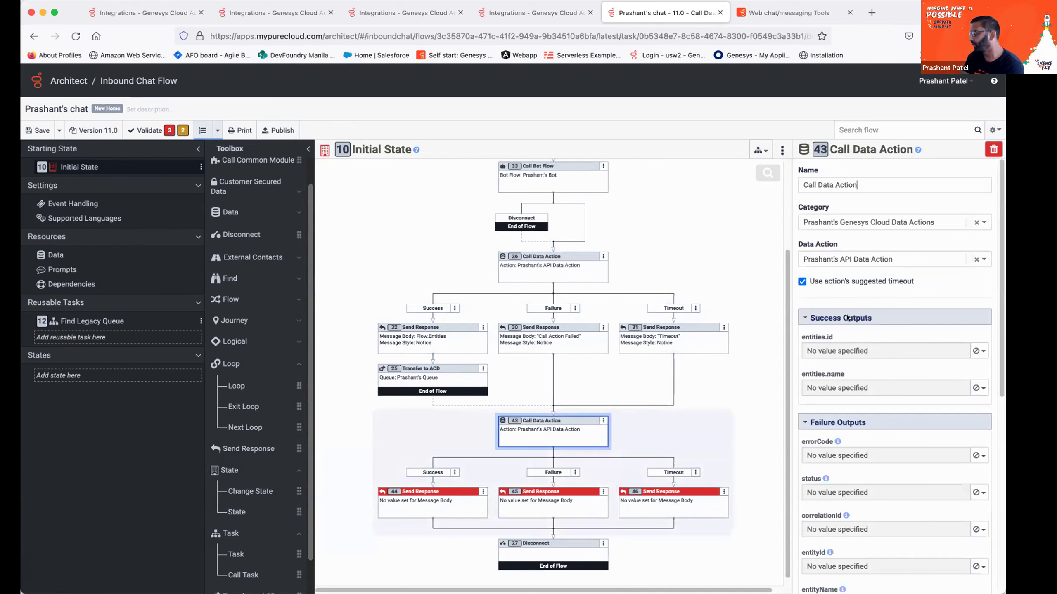
scroll(898, 362, "down", 3)
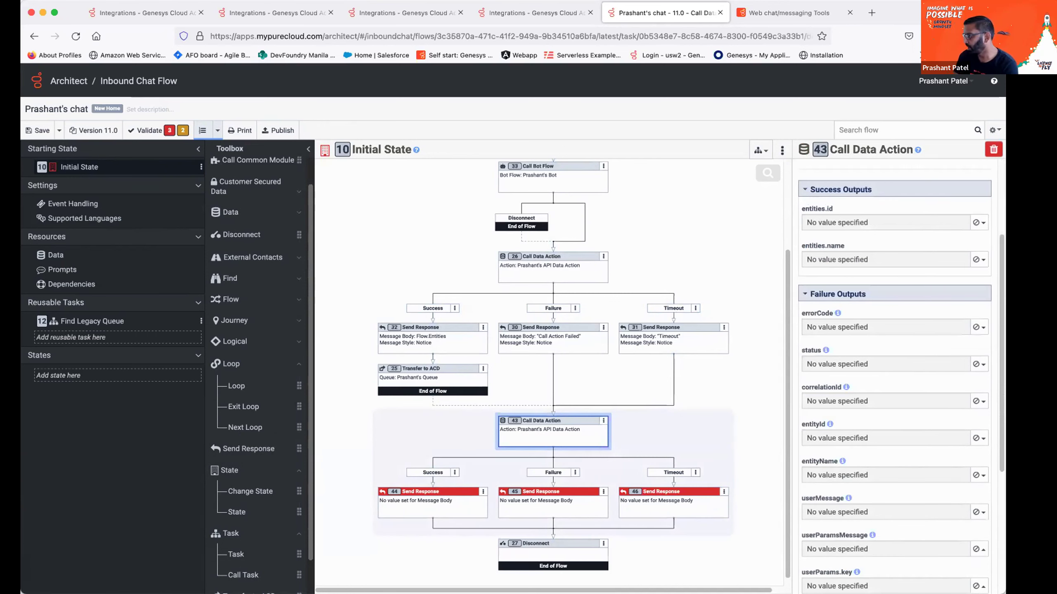
scroll(902, 464, "up", 3)
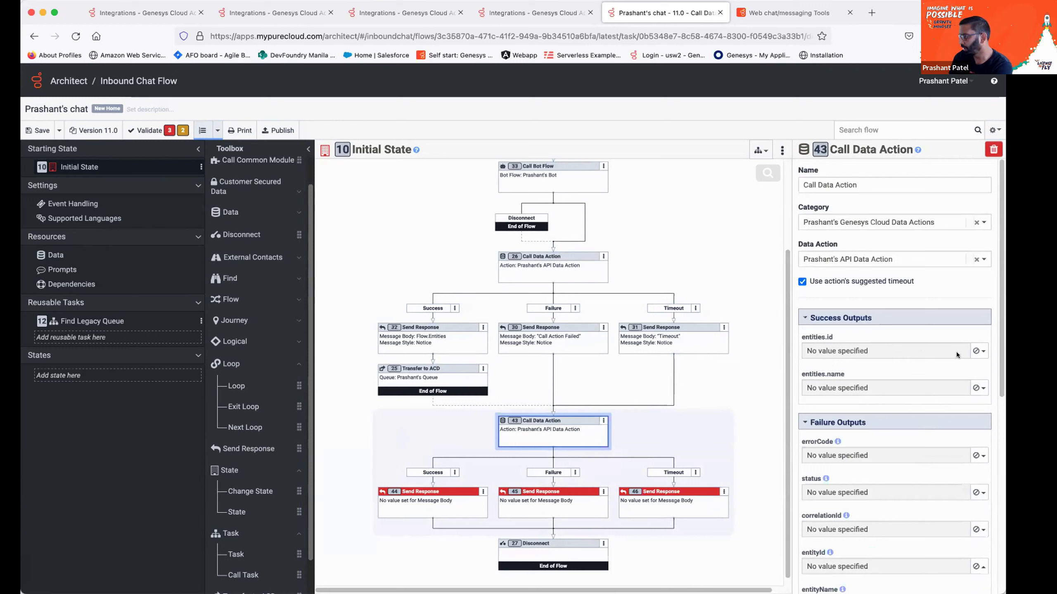
Keep entities.id at No value and assign the entities.name success output to the Flow.Names variable.
left_click(979, 349)
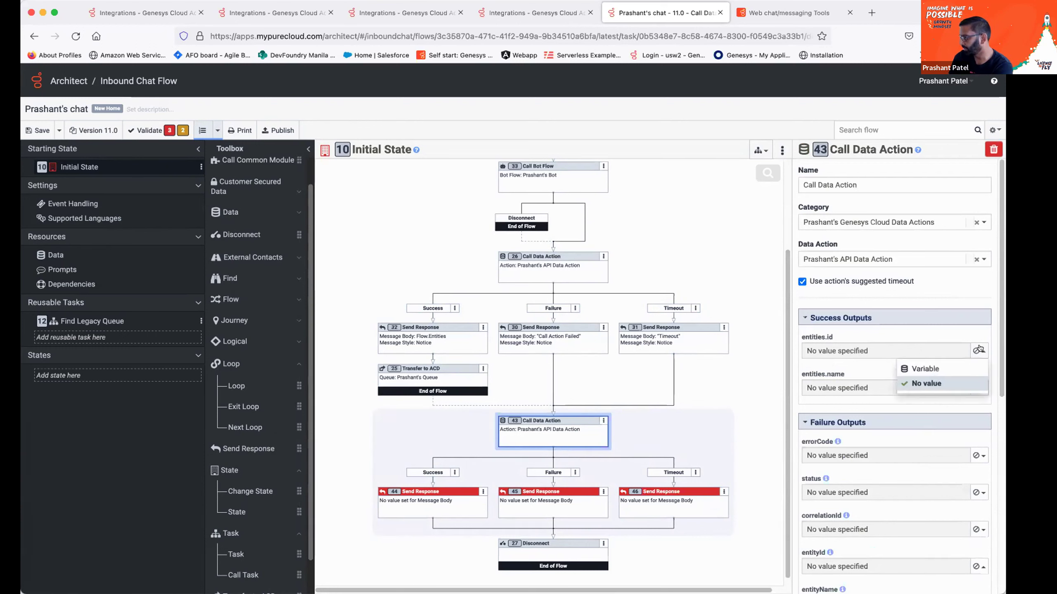
left_click(930, 382)
left_click(979, 351)
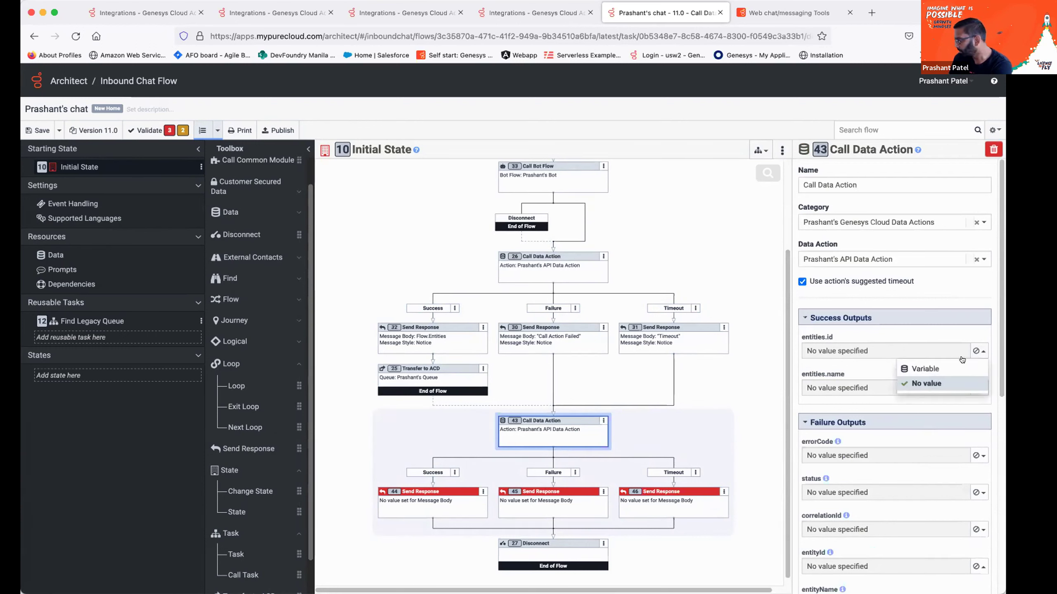
left_click(921, 383)
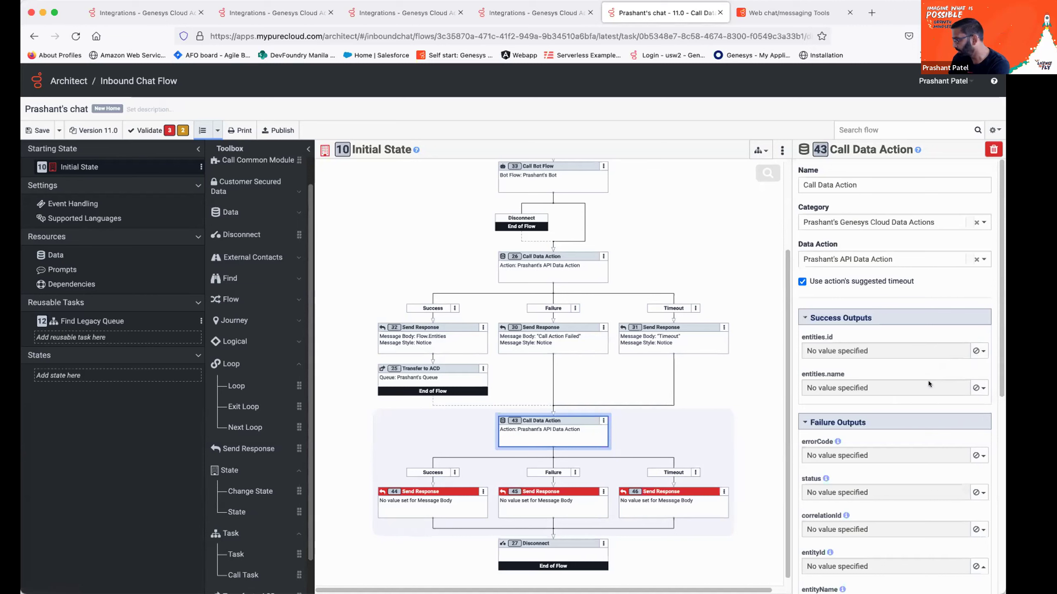
left_click(976, 390)
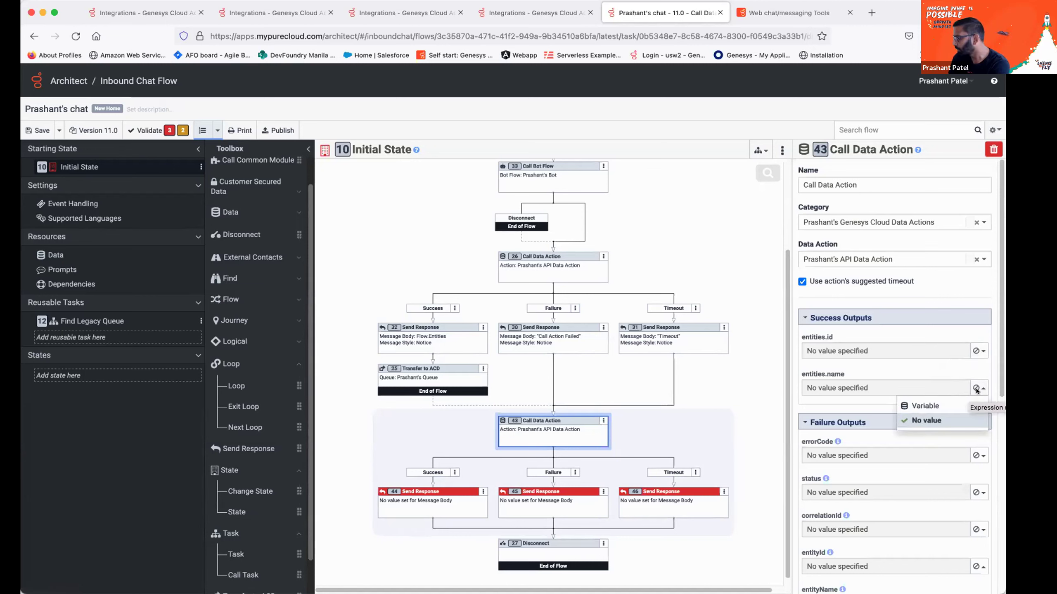
left_click(931, 406)
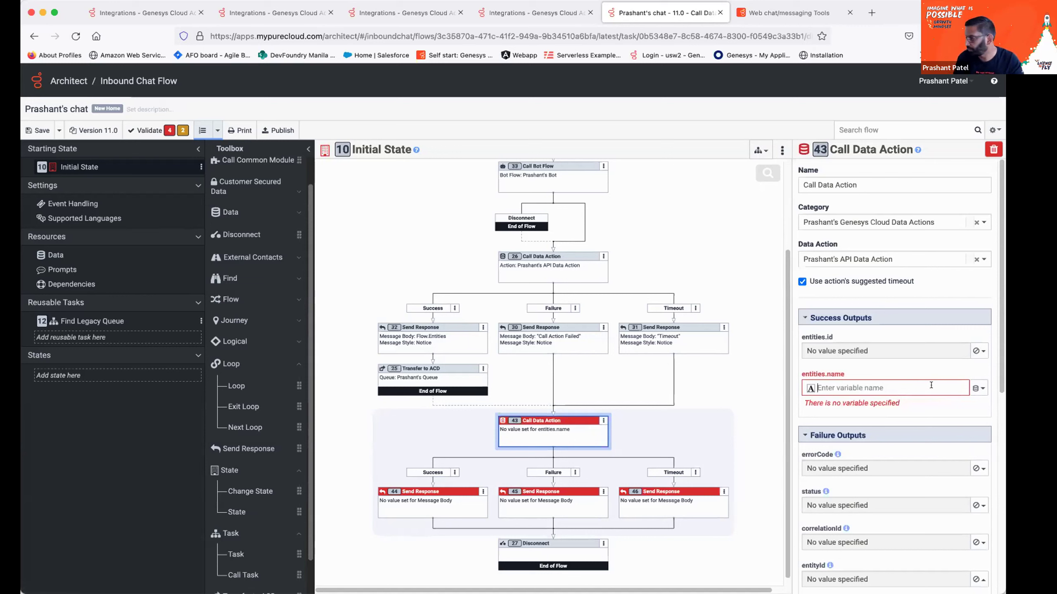
type("Flow")
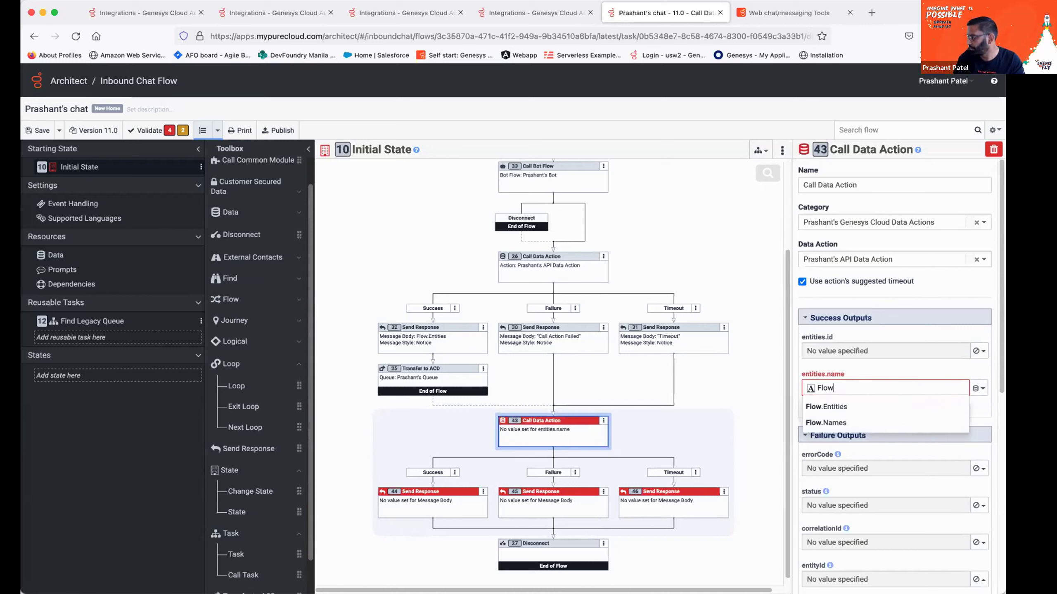
left_click(831, 424)
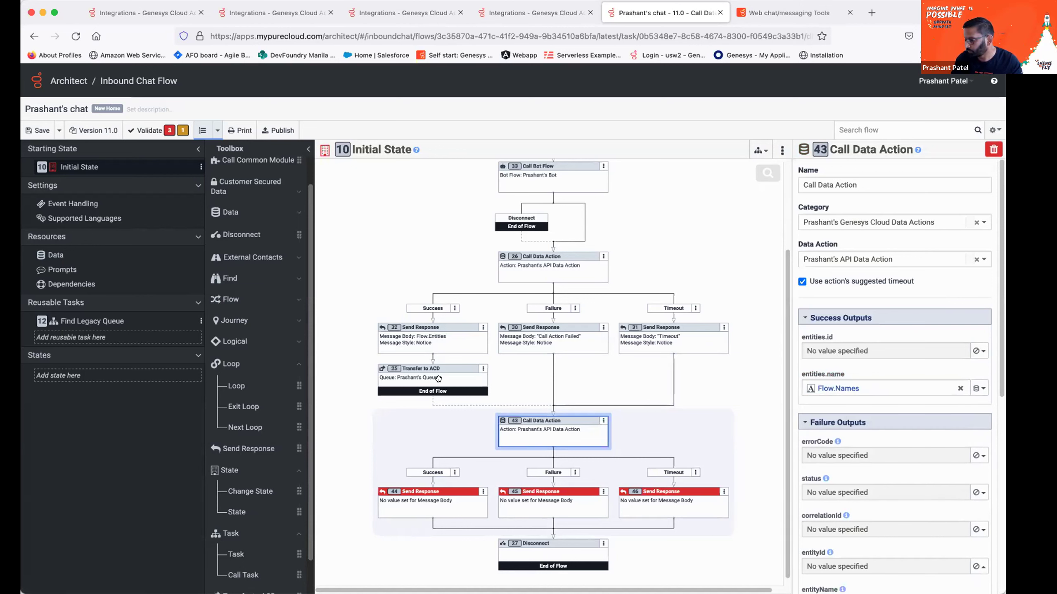
scroll(414, 428, "down", 1)
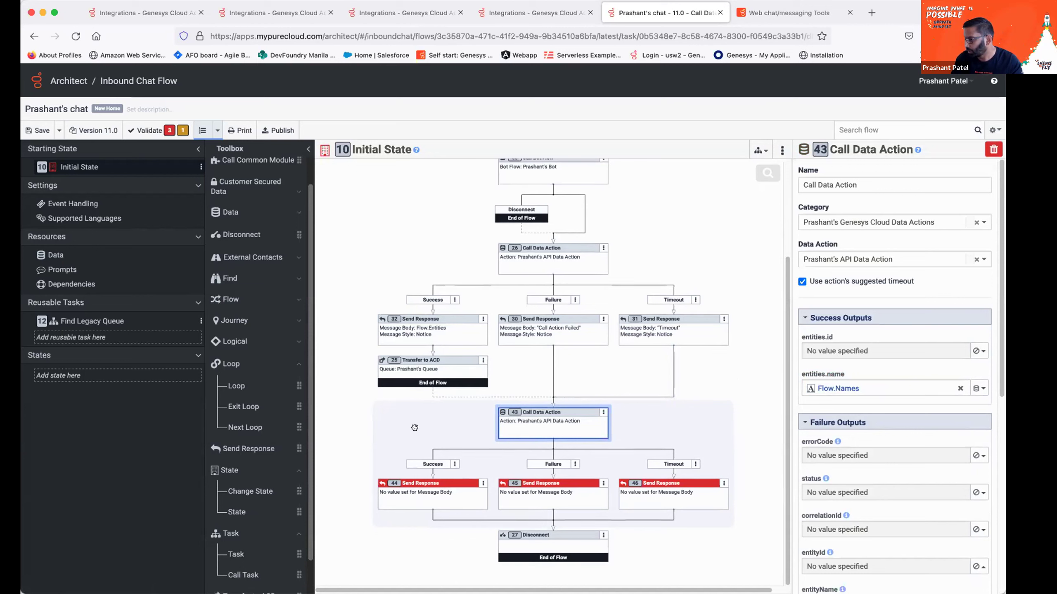
Set the message body of the second Call Data Action's Success response to Flow.Names, using the first Success response as reference.
left_click(443, 491)
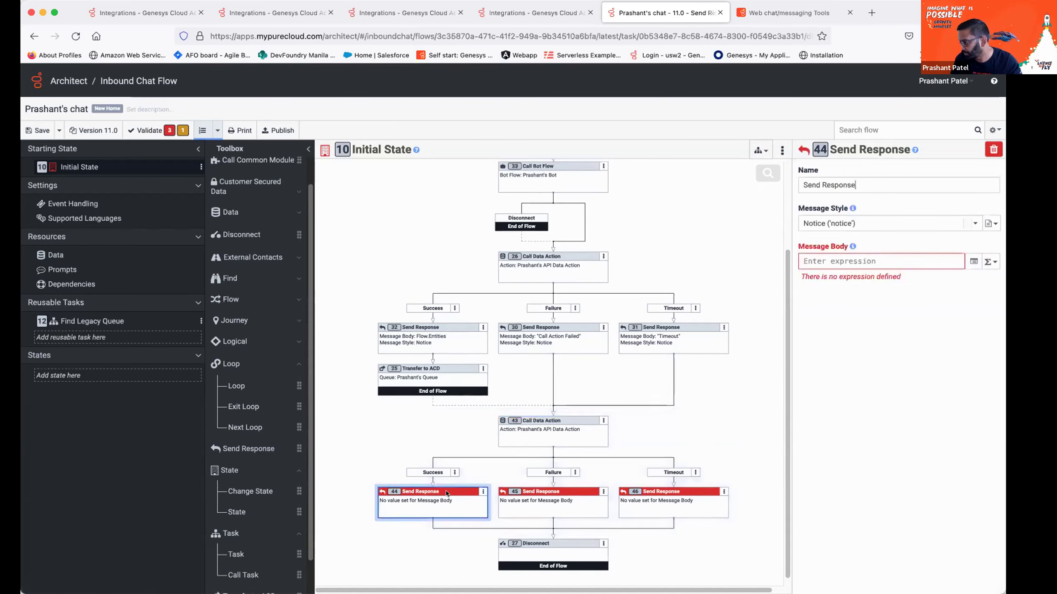
left_click(436, 331)
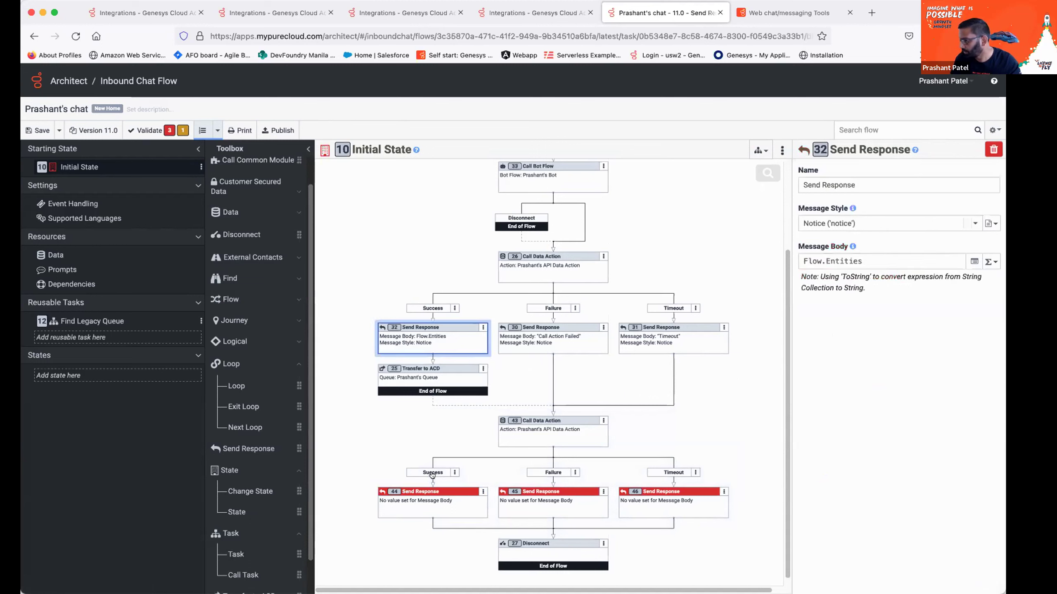
left_click(420, 494)
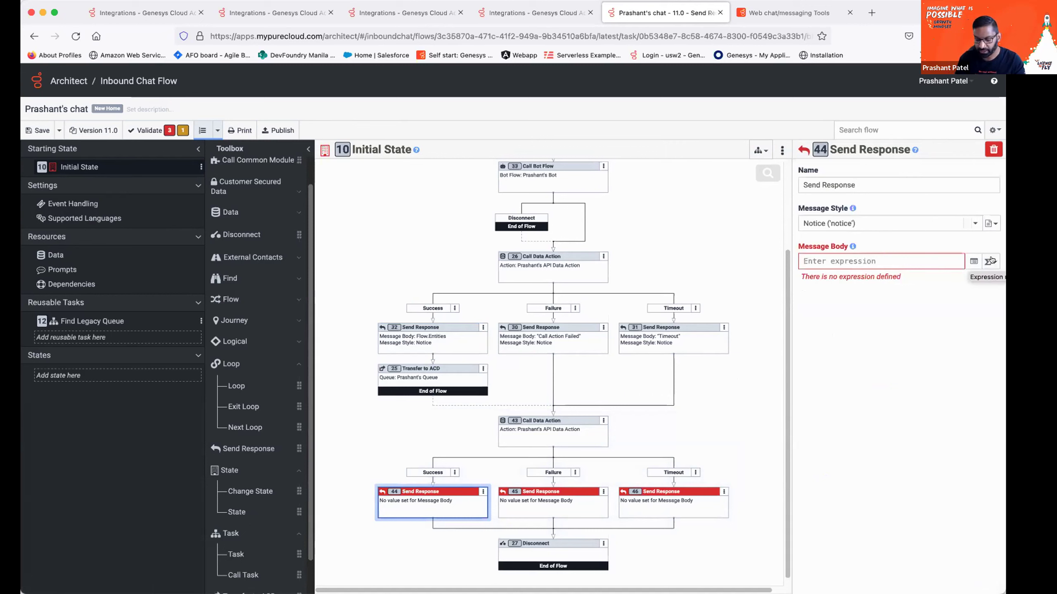
type("Flow")
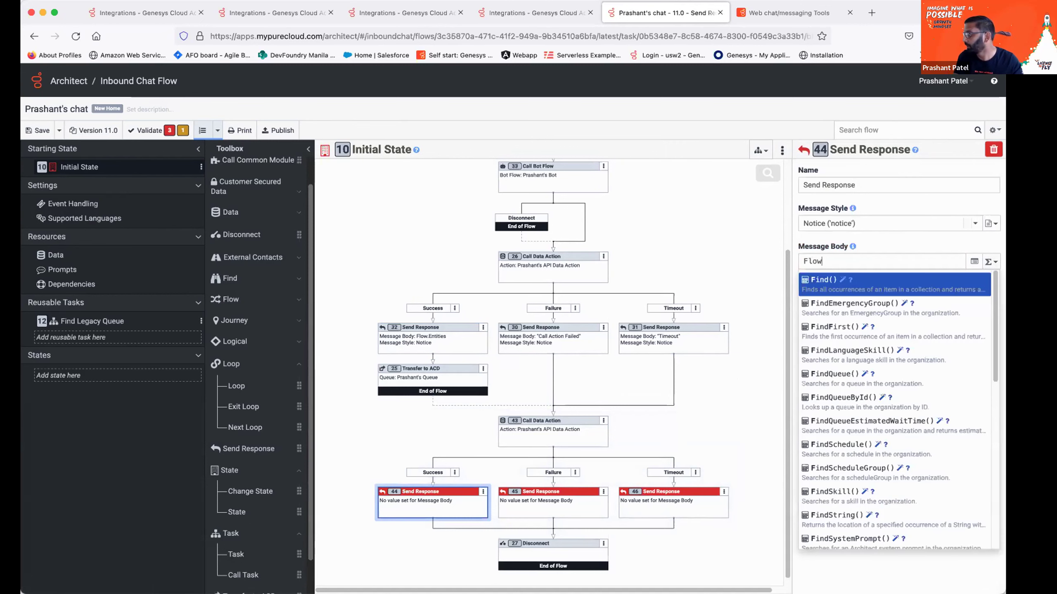
type(".nam")
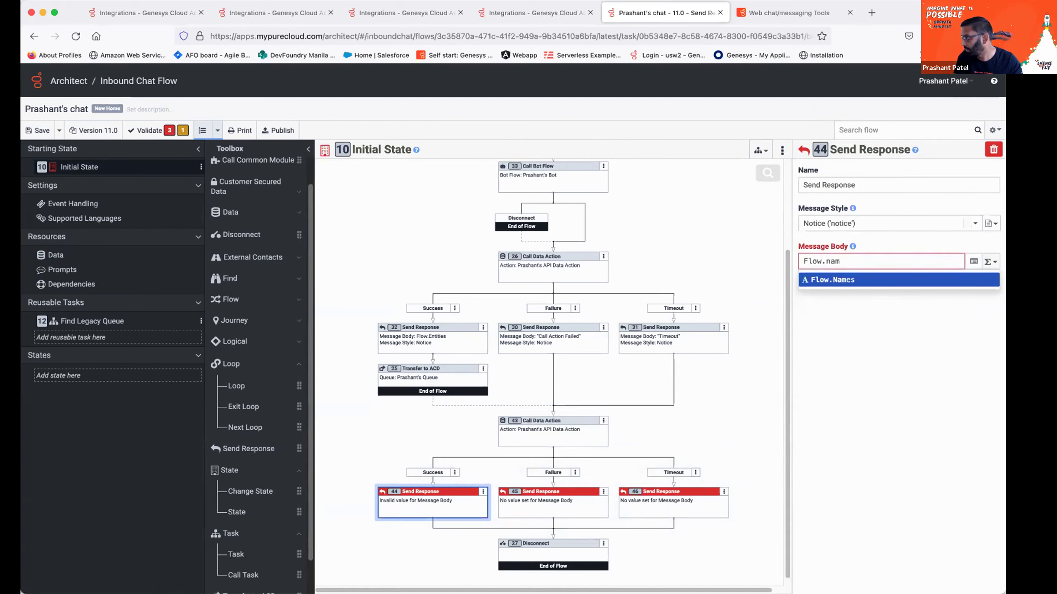
left_click(853, 278)
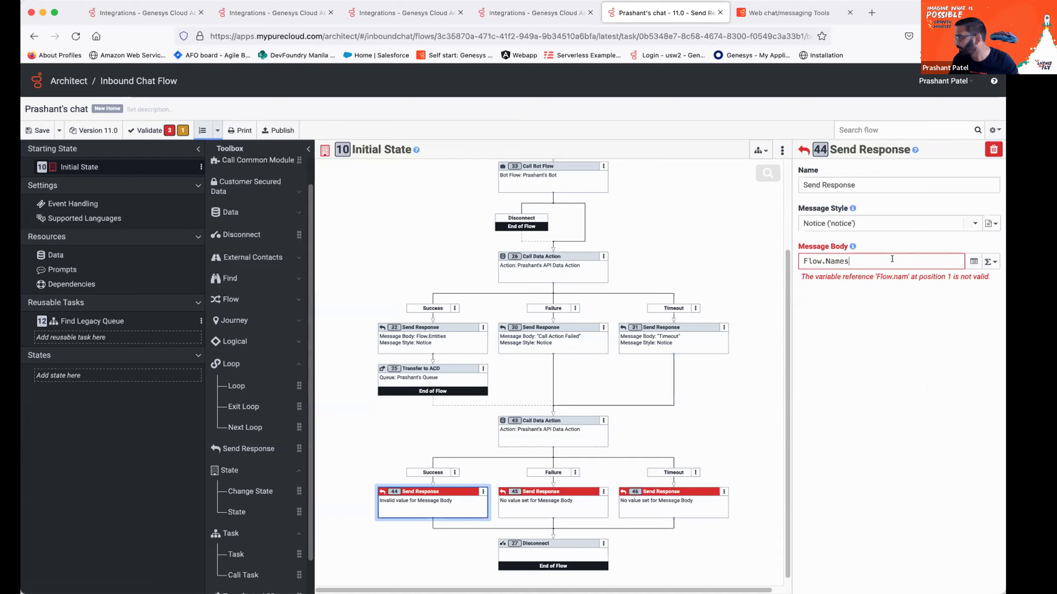
left_click(438, 330)
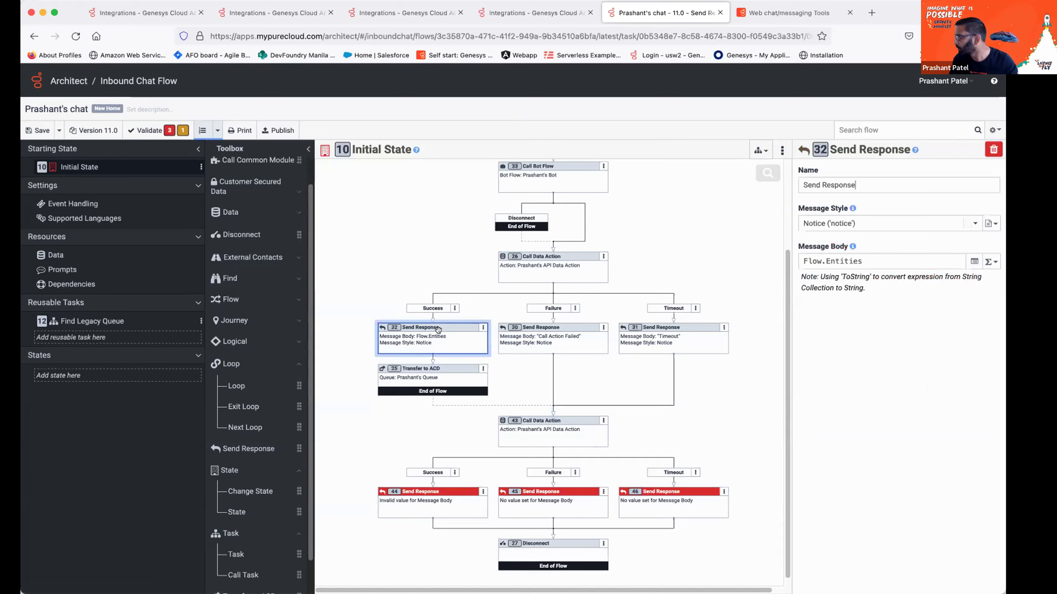
left_click(426, 496)
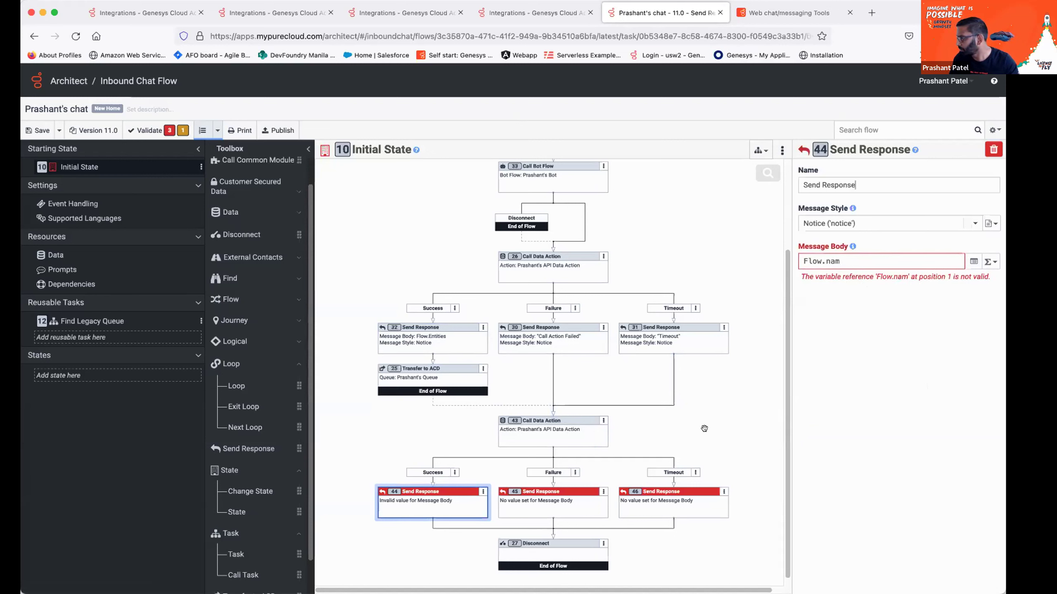
type("es")
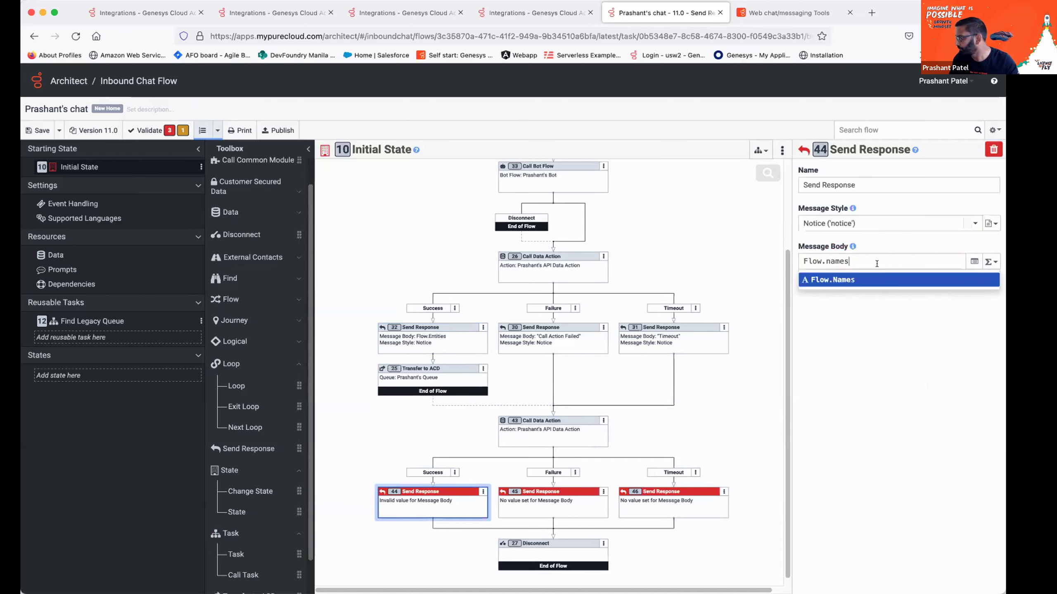
left_click(835, 281)
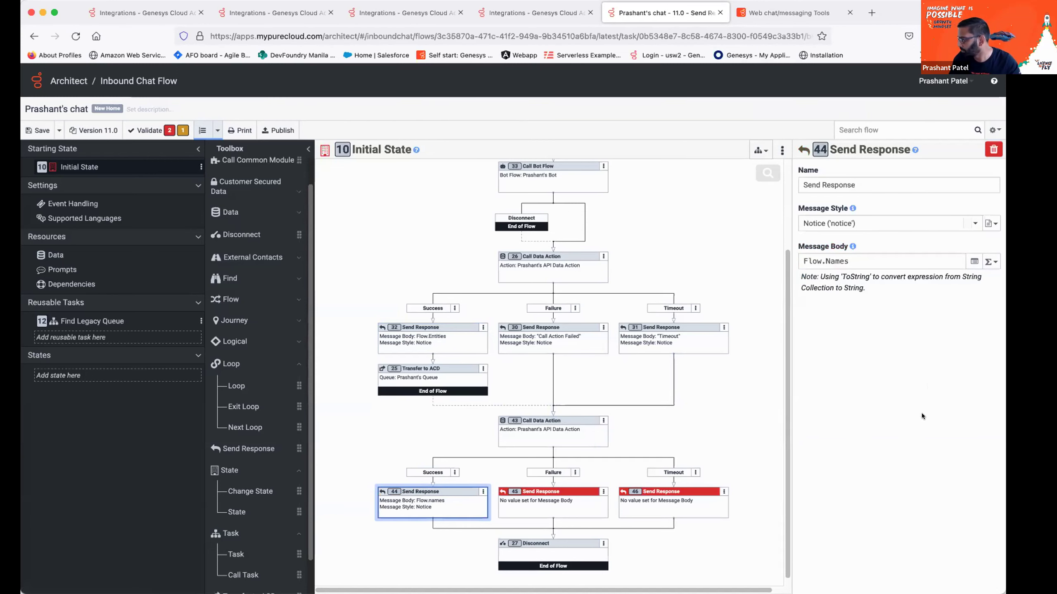
Set the message body of the second Call Data Action's Failure response to "Call Action Failed".
left_click(540, 494)
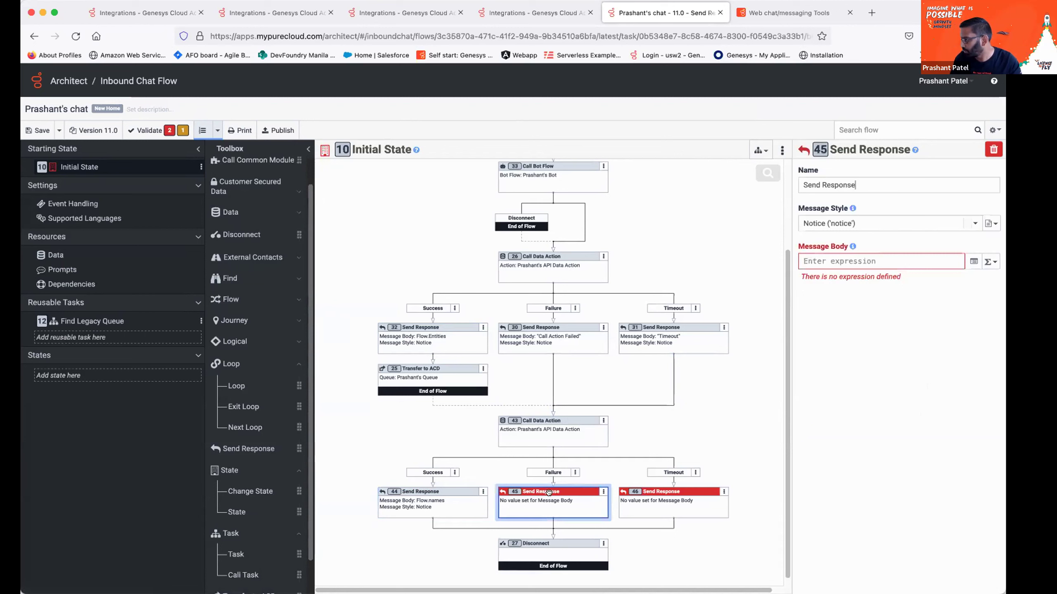
left_click(893, 266)
type("\"Call")
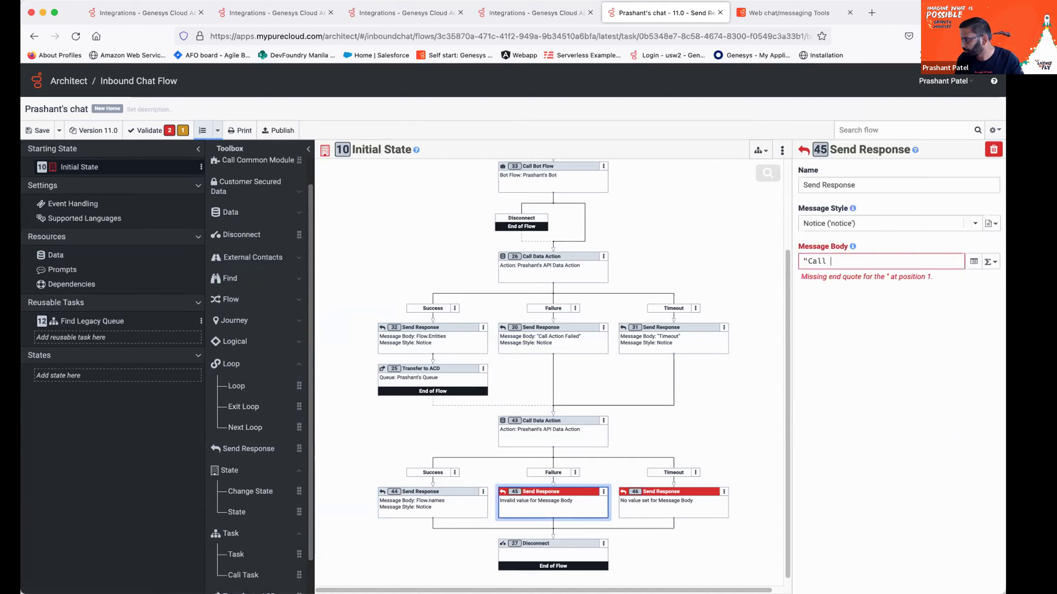
type(" Action F")
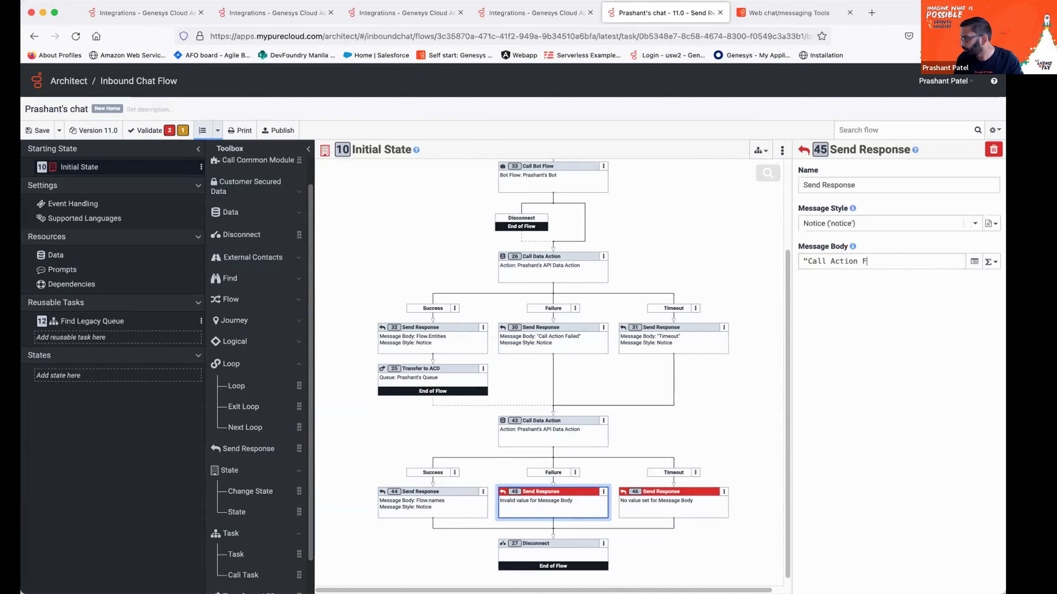
type("ailed\"")
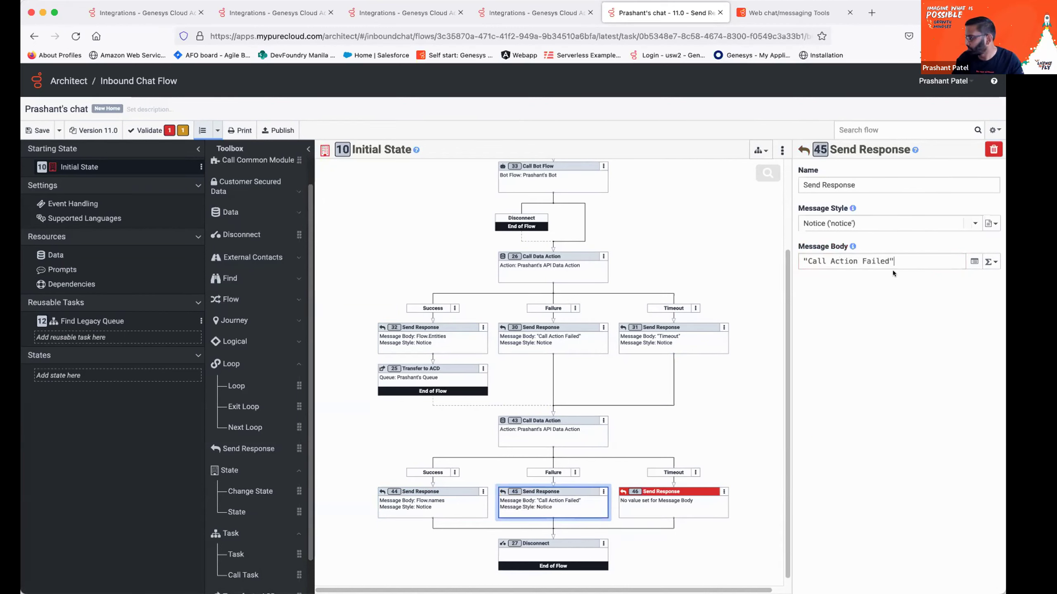
Set the message body of the second Call Data Action's Timeout response to "Timeout".
left_click(692, 491)
left_click(885, 259)
type("\"Timeout\"")
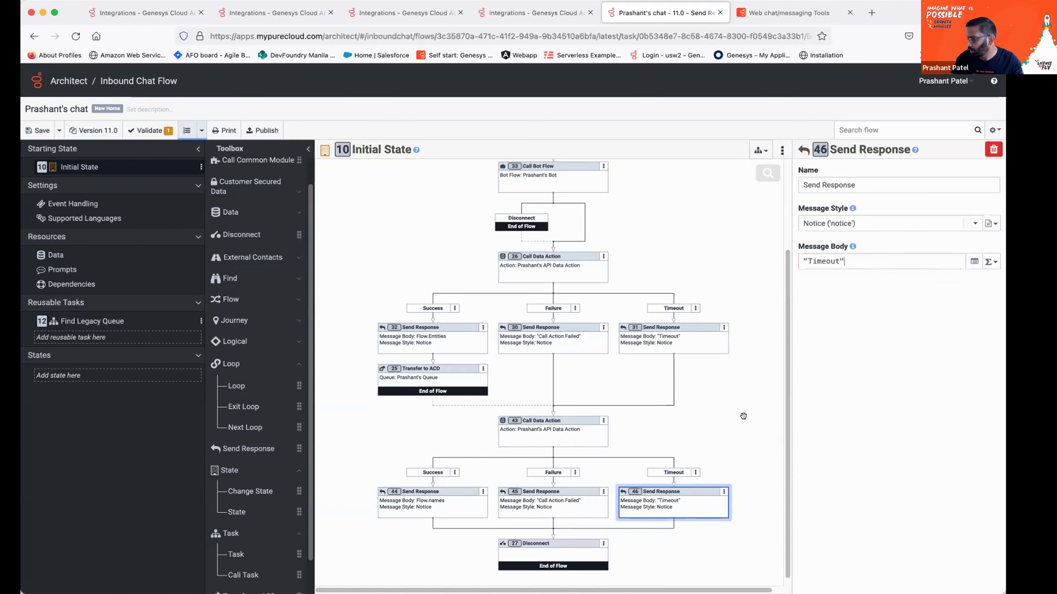
Move the Transfer to ACD action below the Send Response on the second Call Data Action's Success path.
scroll(743, 416, "down", 1)
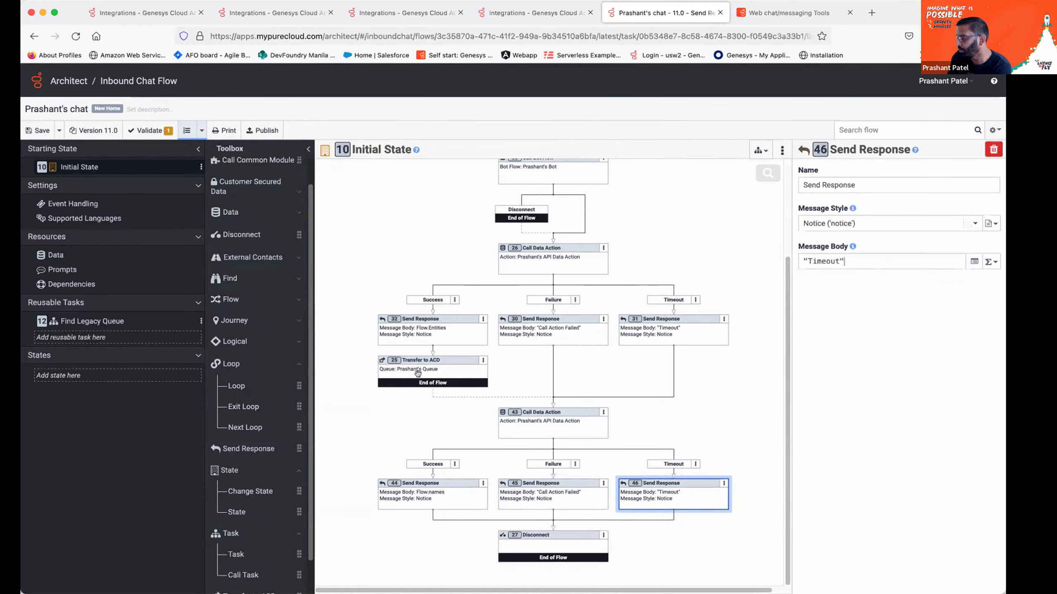
left_click_drag(420, 362, 428, 514)
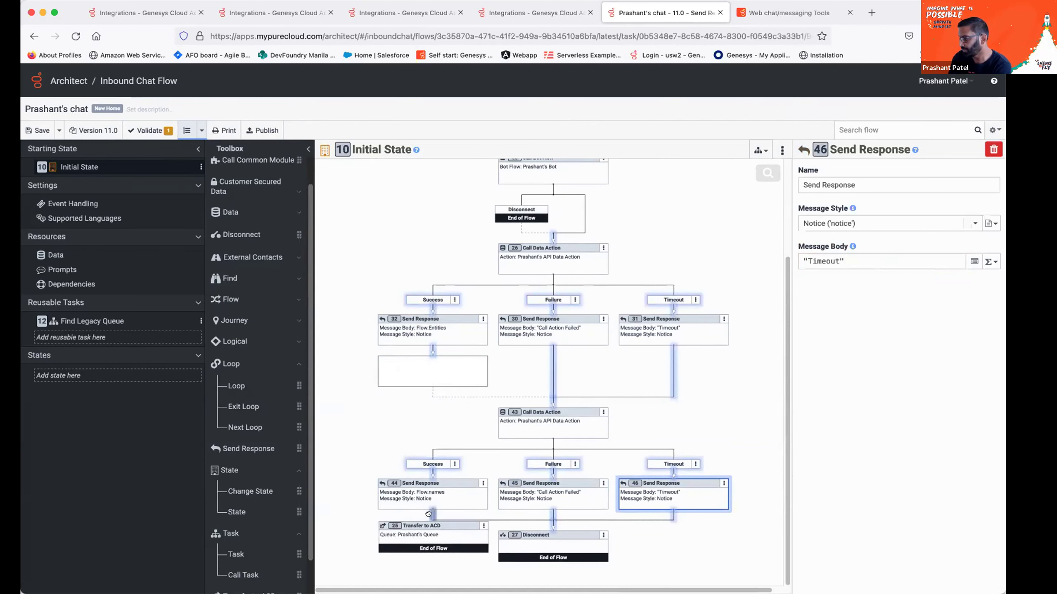
left_click_drag(428, 514, 428, 515)
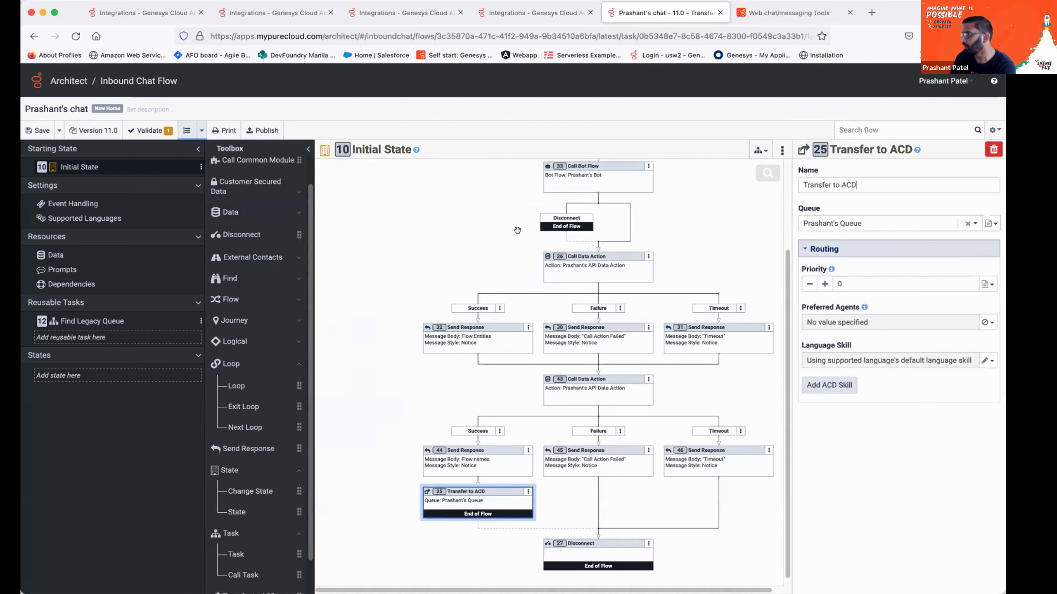
Validate and publish the inbound chat flow.
left_click(147, 129)
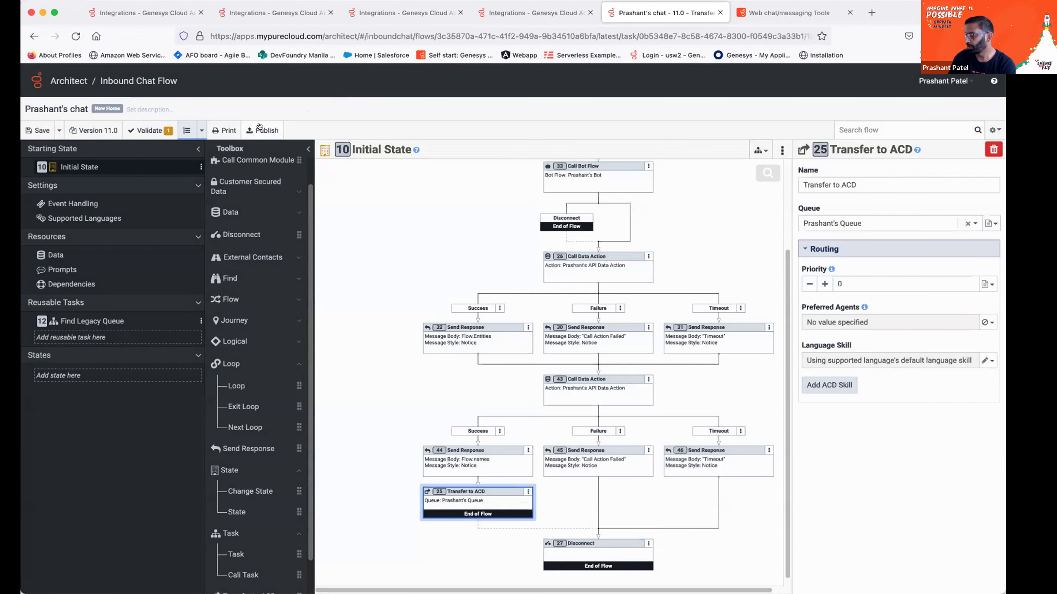
left_click(260, 129)
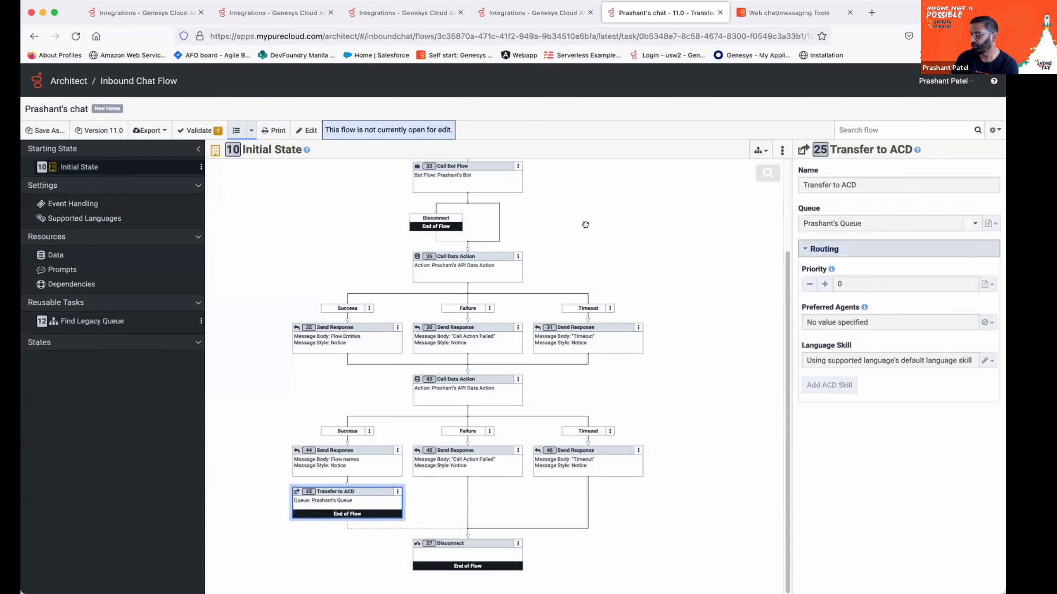
Switch to the Web chat/messaging Tools page, end the old live chat and populate the customer fields with fresh sample data.
left_click(772, 9)
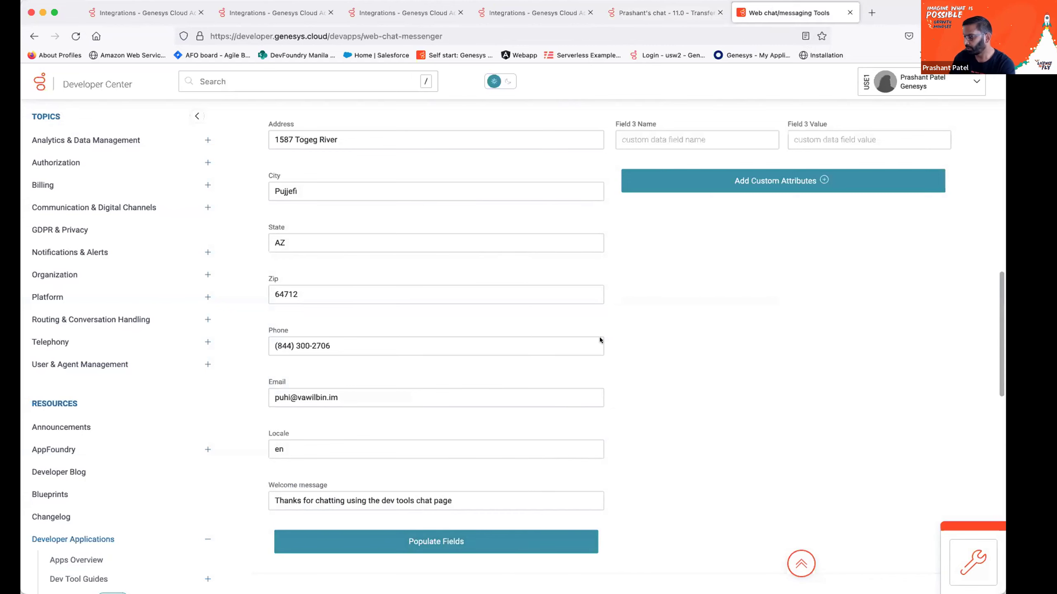
scroll(634, 370, "up", 10)
scroll(395, 370, "down", 18)
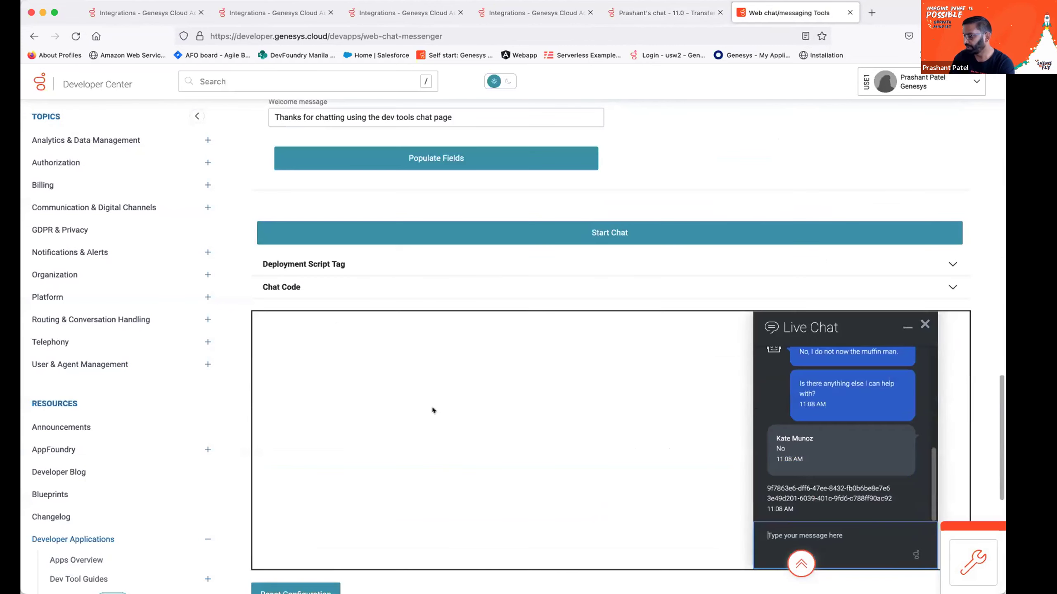
scroll(540, 350, "up", 3)
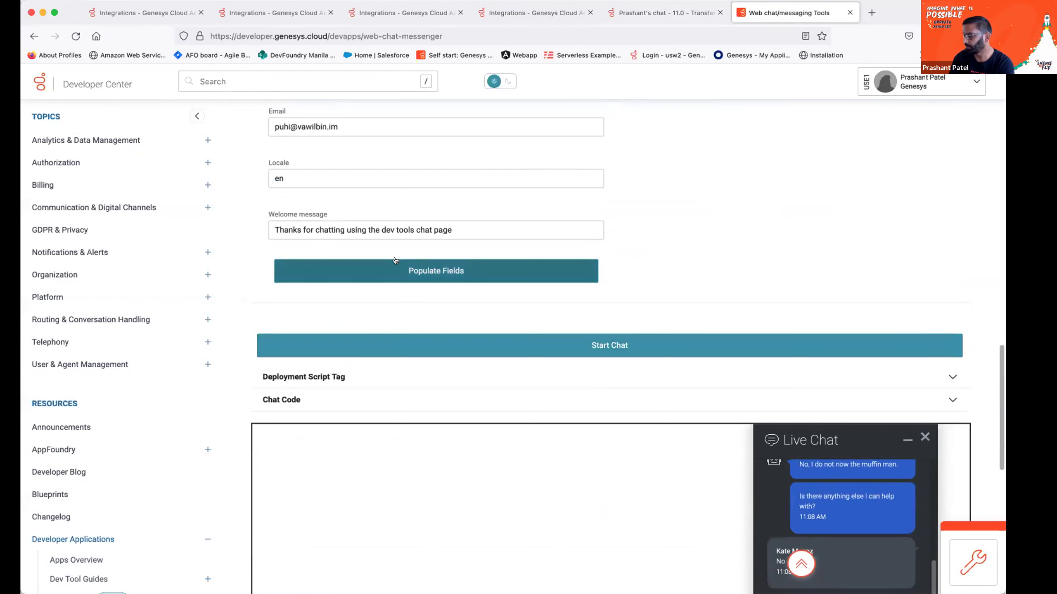
left_click(395, 261)
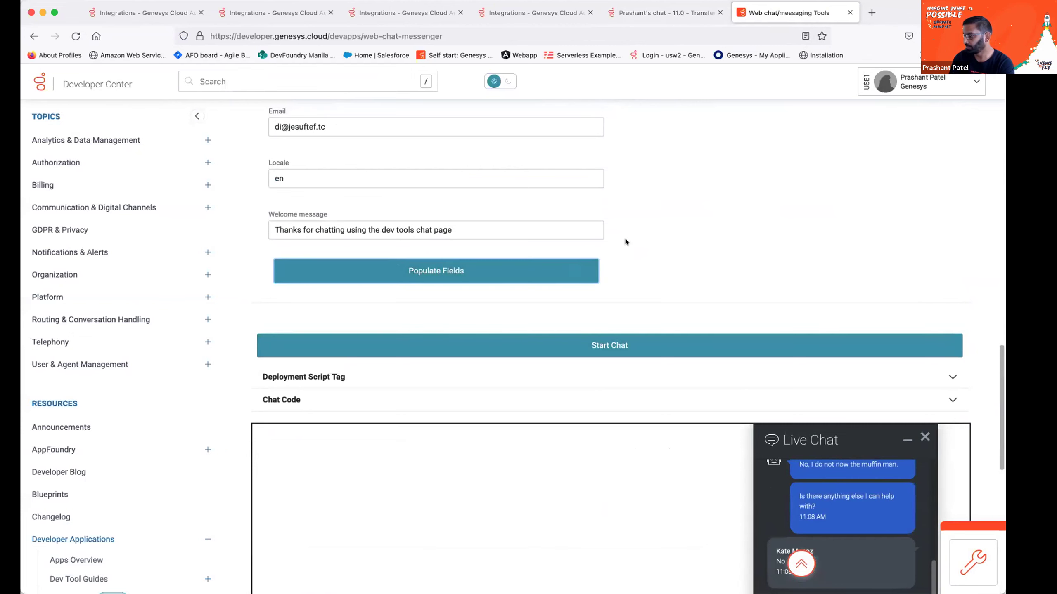
scroll(815, 207, "down", 1)
scroll(818, 219, "up", 1)
scroll(819, 224, "down", 1)
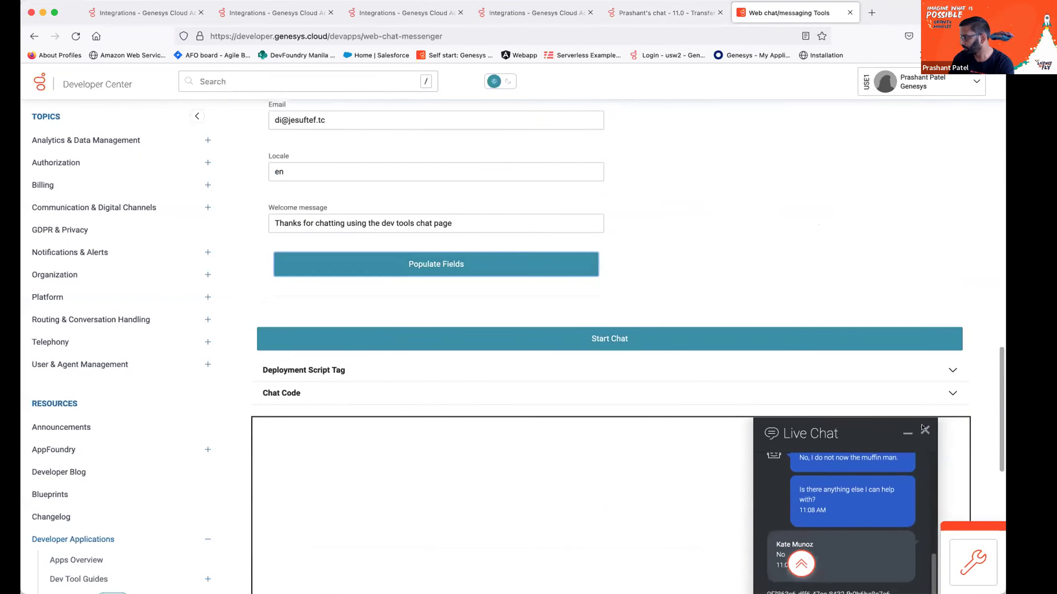
left_click(922, 433)
left_click(872, 499)
left_click(458, 262)
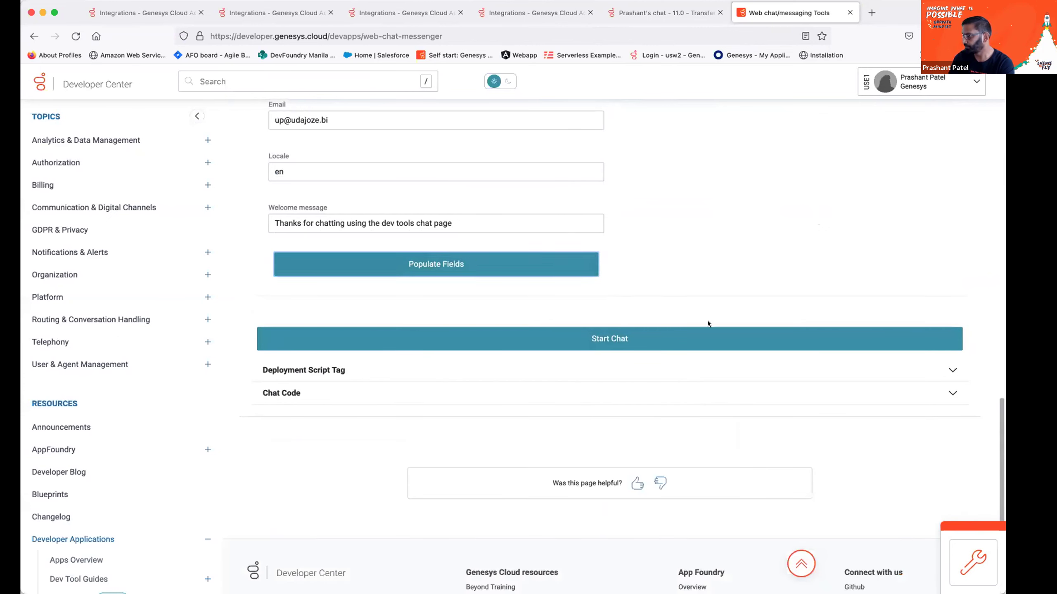
Launch the chat widget and start a new live chat with the prefilled customer details.
left_click(602, 339)
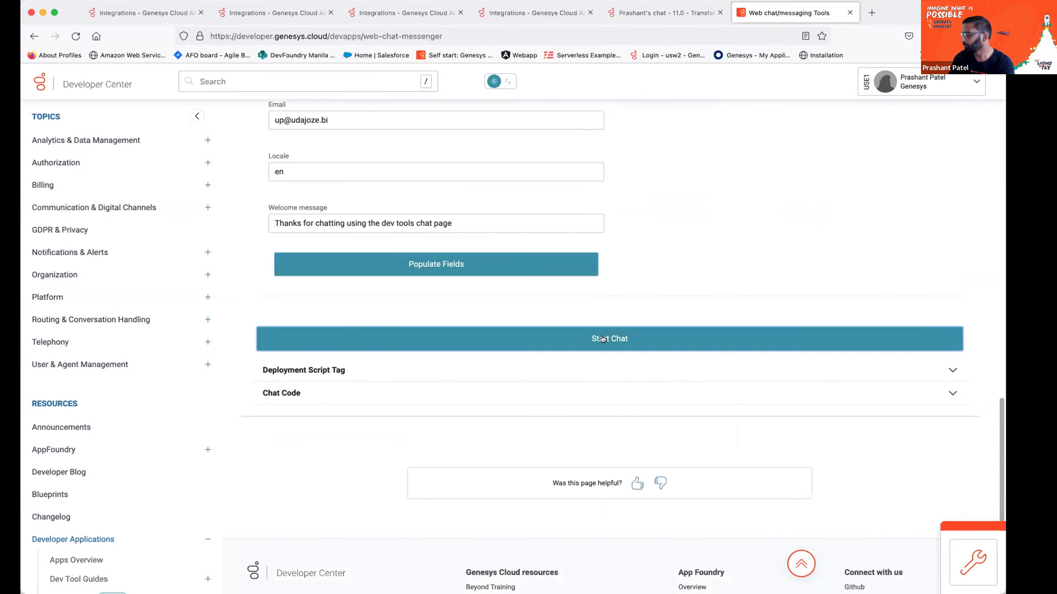
scroll(667, 436, "down", 3)
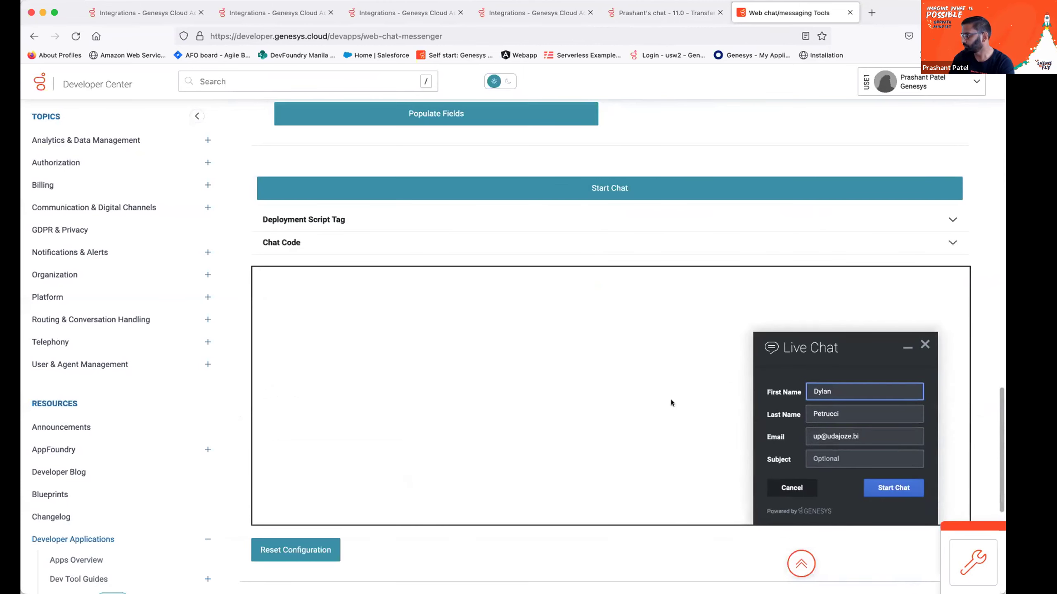
left_click(884, 494)
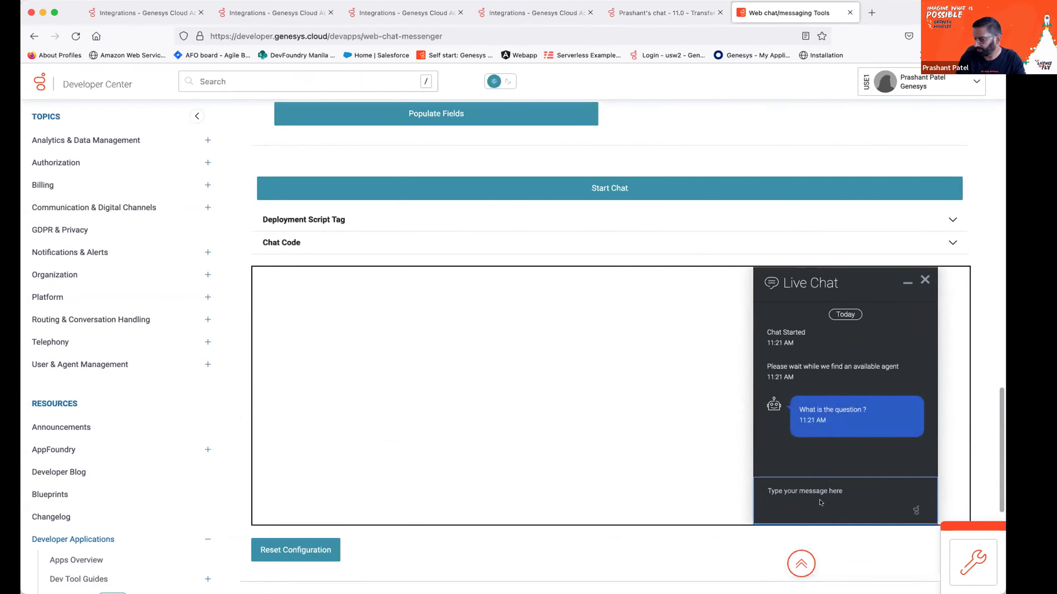
Answer the bot's question in the live chat with "Do you know the muffin man".
type("Do you ")
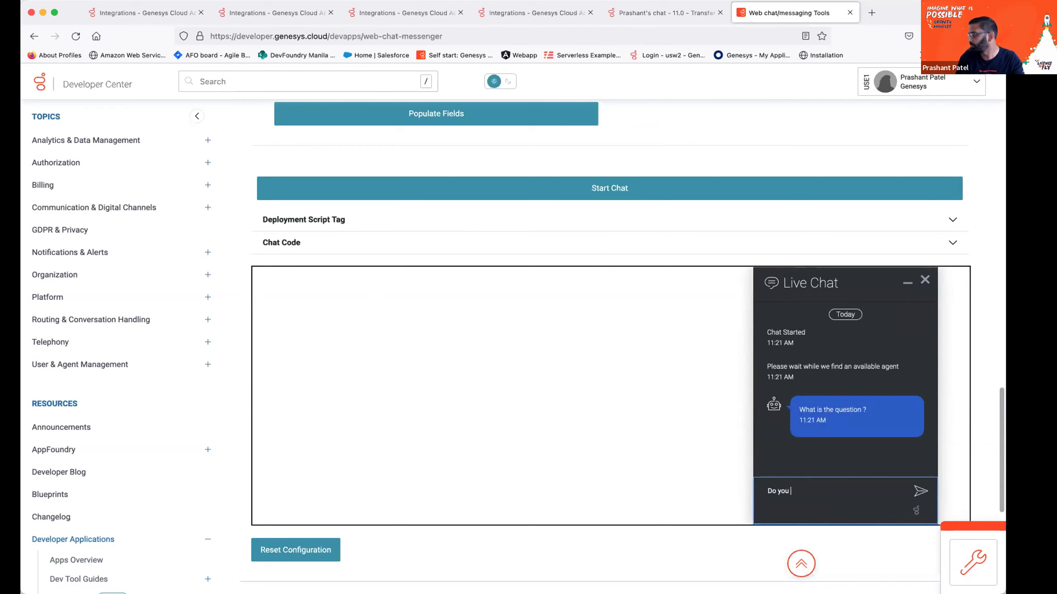
type("know the muffin man")
key("Return")
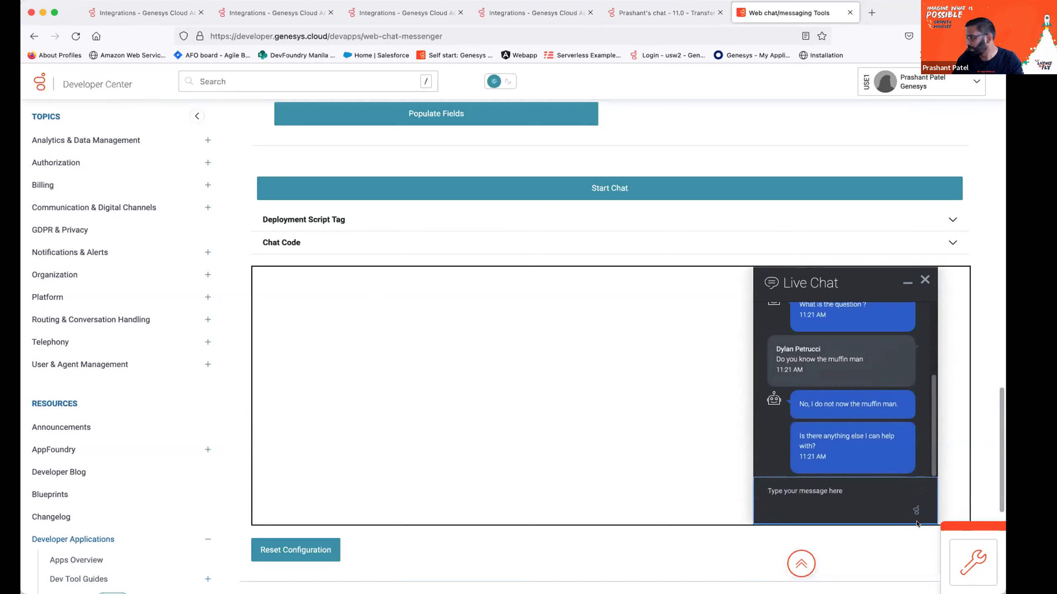
Reply "No" to the bot's offer of further help so the chat flow runs its data actions.
left_click(873, 516)
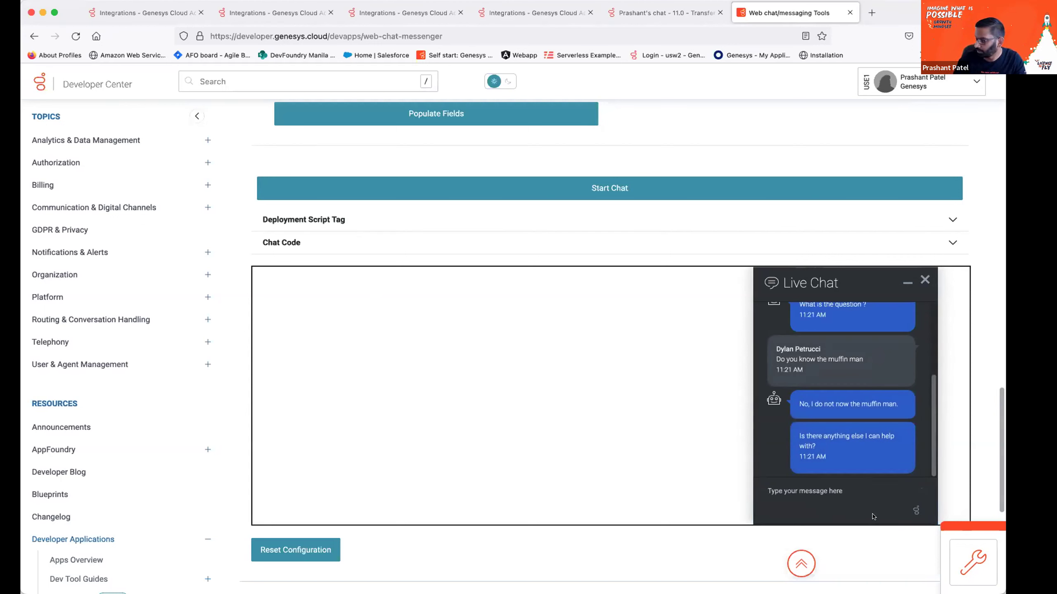
left_click(857, 488)
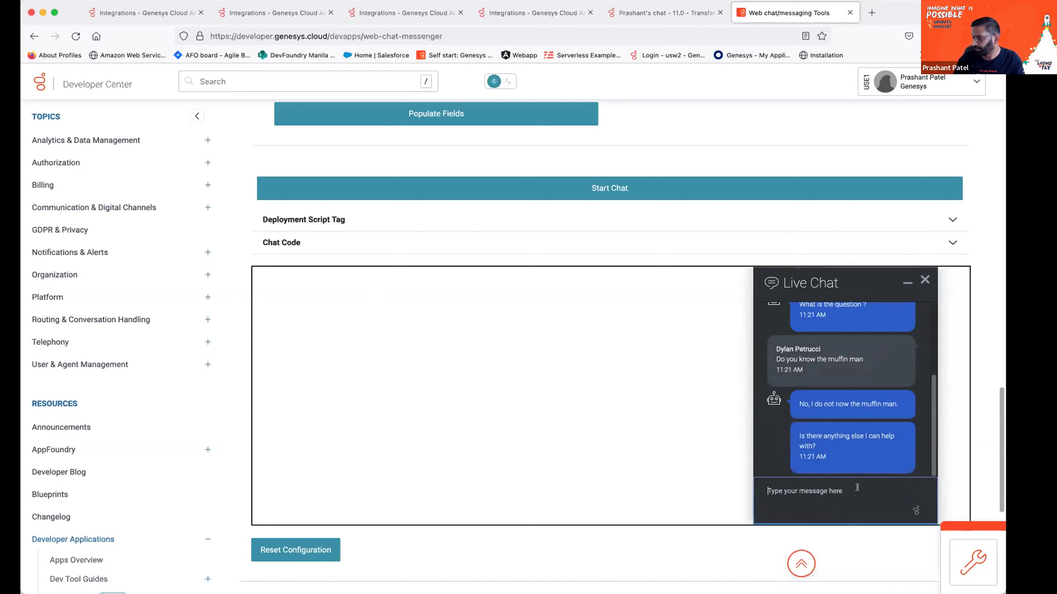
type("No")
key("Return")
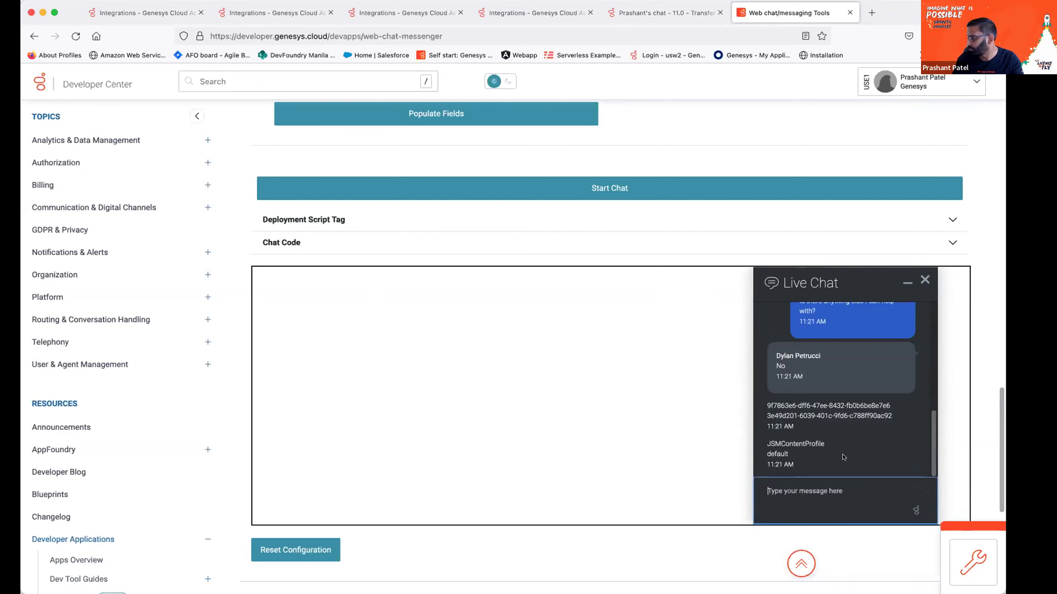
Switch back to the Genesys Cloud Integrations page with the devcast data action's test.
left_click(687, 13)
left_click(545, 16)
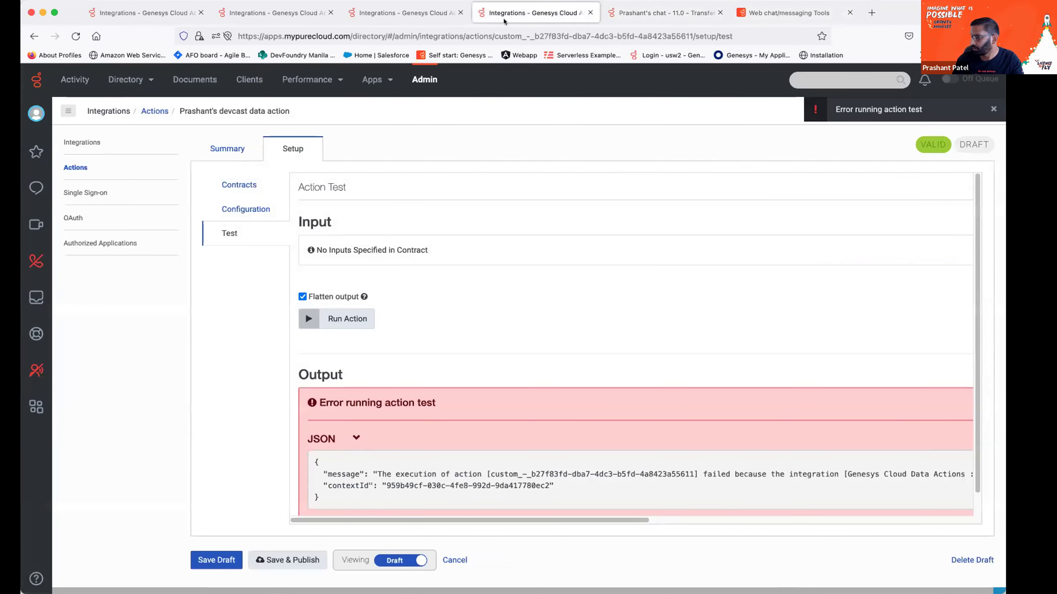
Review the entity ID and name outputs in the published API data action's test and return to the inbound chat flow.
left_click(428, 16)
scroll(517, 374, "down", 1)
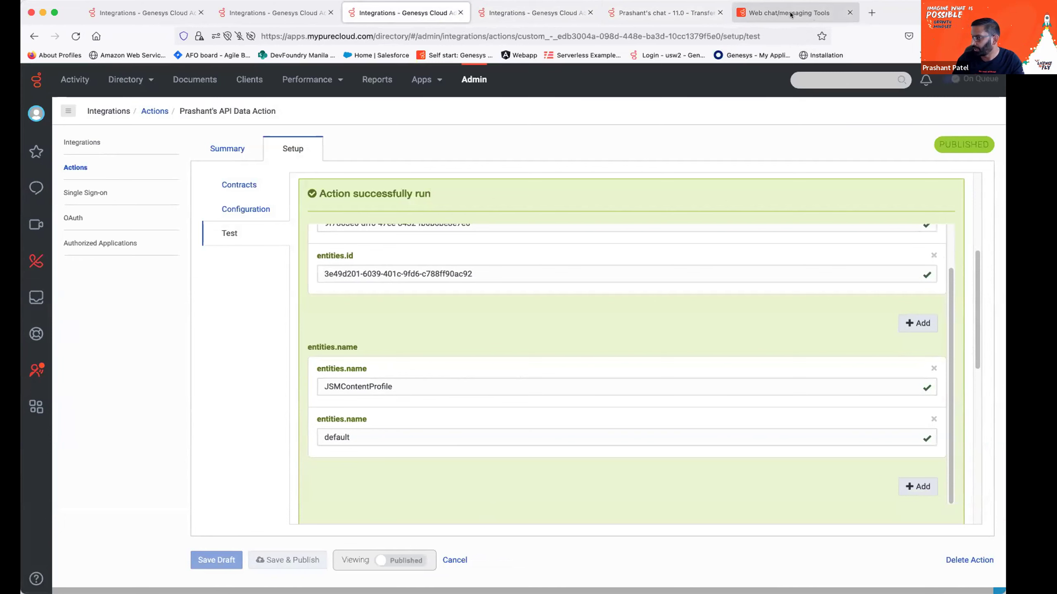
left_click(670, 14)
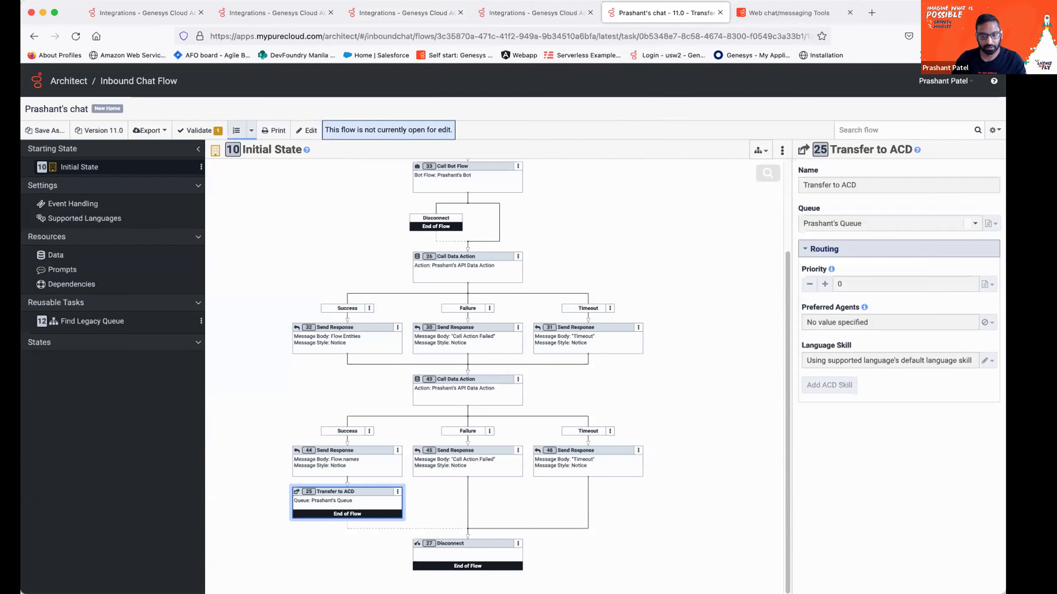
Inspect the settings and success outputs of the first Call Data Action in the chat flow's initial state.
key("super+Tab")
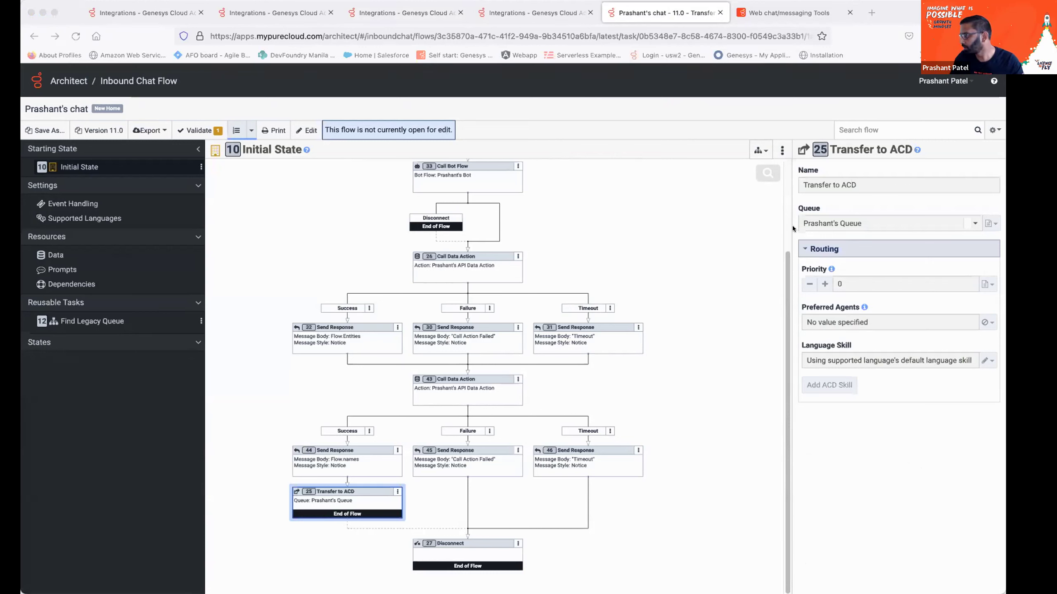
left_click(434, 231)
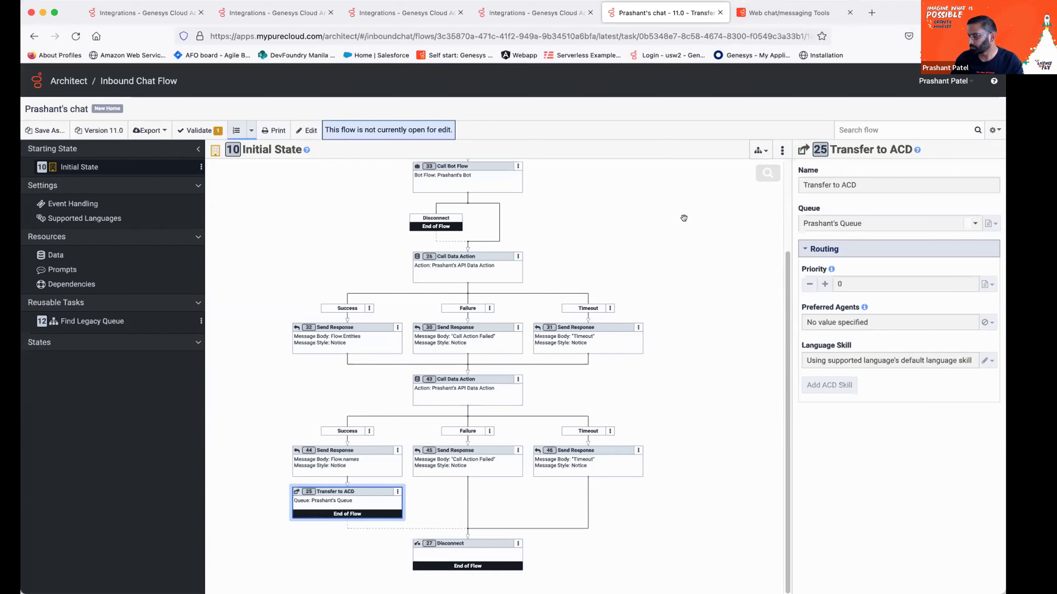
left_click(460, 255)
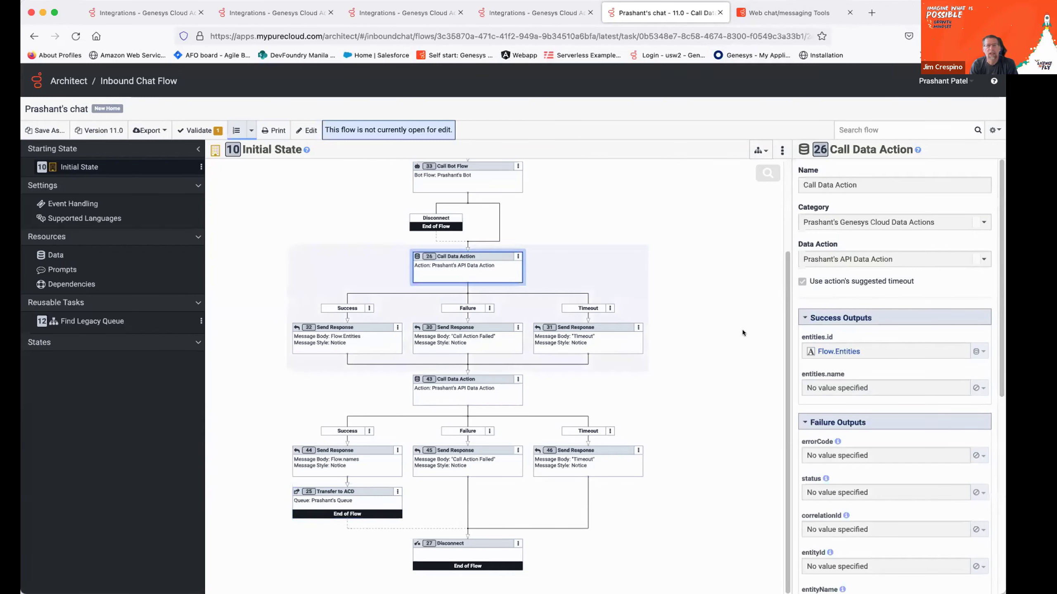
scroll(743, 332, "up", 3)
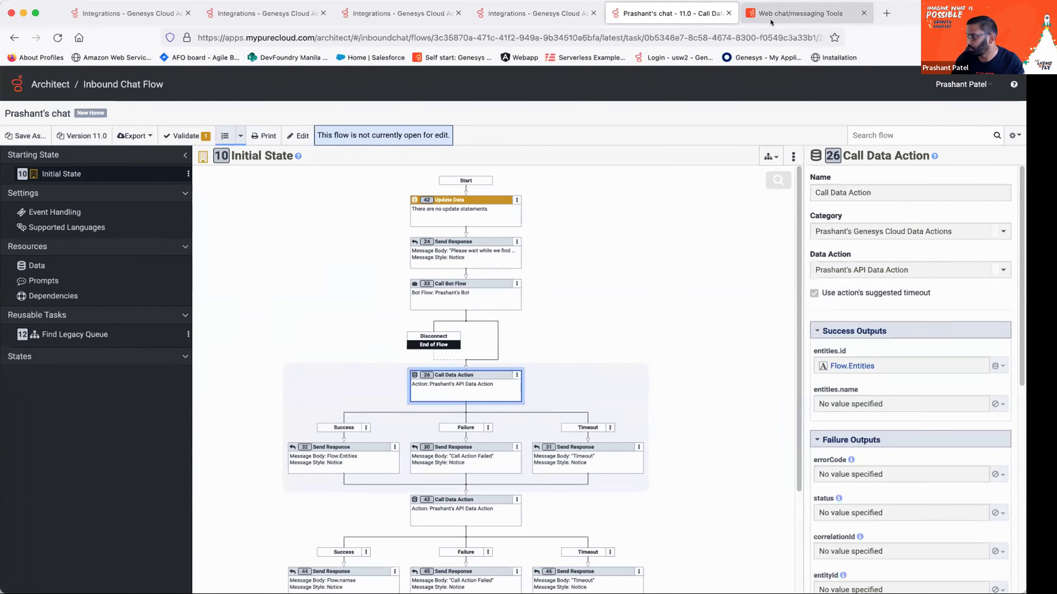
Switch back to the published API data action and show its request configuration with the URL template.
left_click(369, 8)
scroll(571, 356, "up", 3)
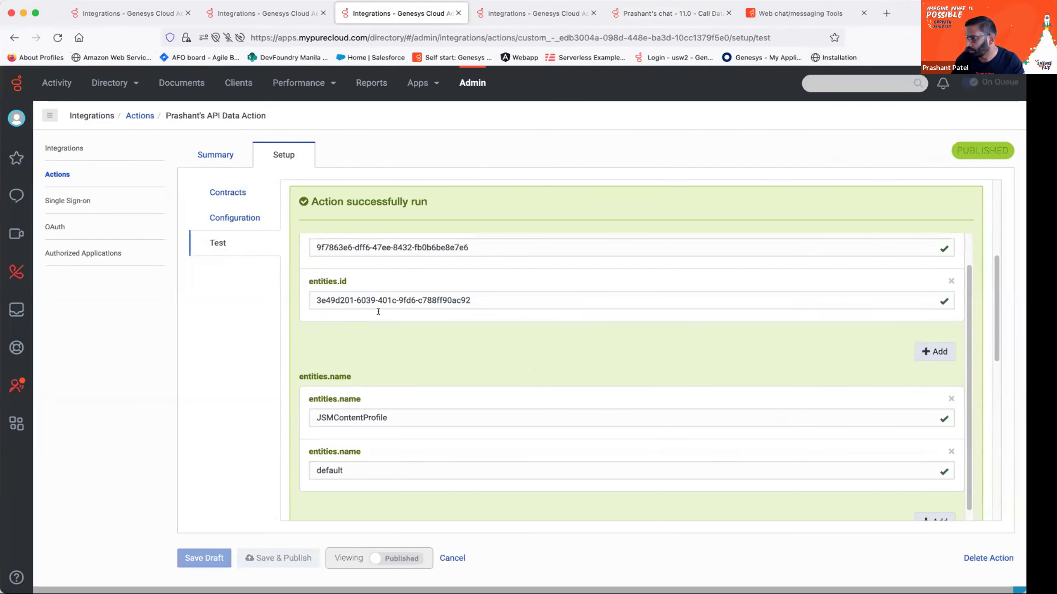
left_click(257, 221)
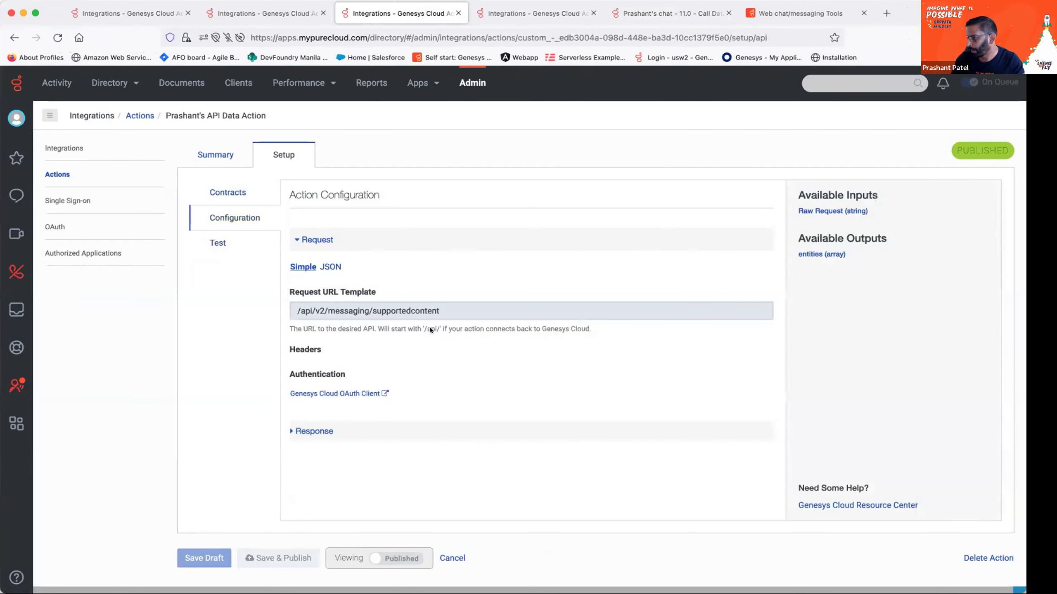
Open developer.genesys.cloud in a new browser tab, dismiss the privacy settings and notices, and go to the API Explorer.
left_click(887, 12)
type("developer.genesys.cloud/")
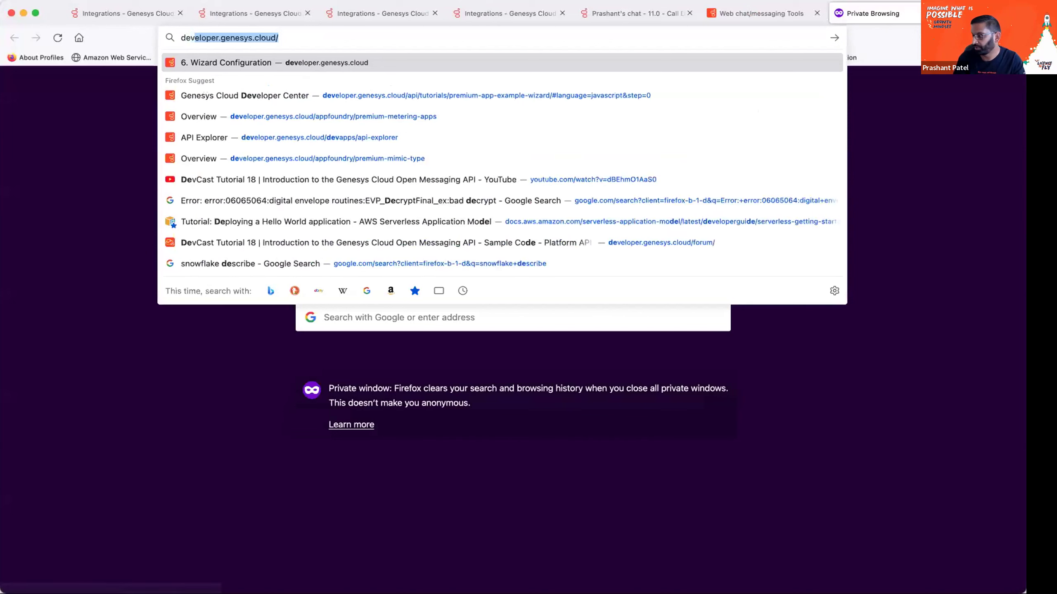
key("Return")
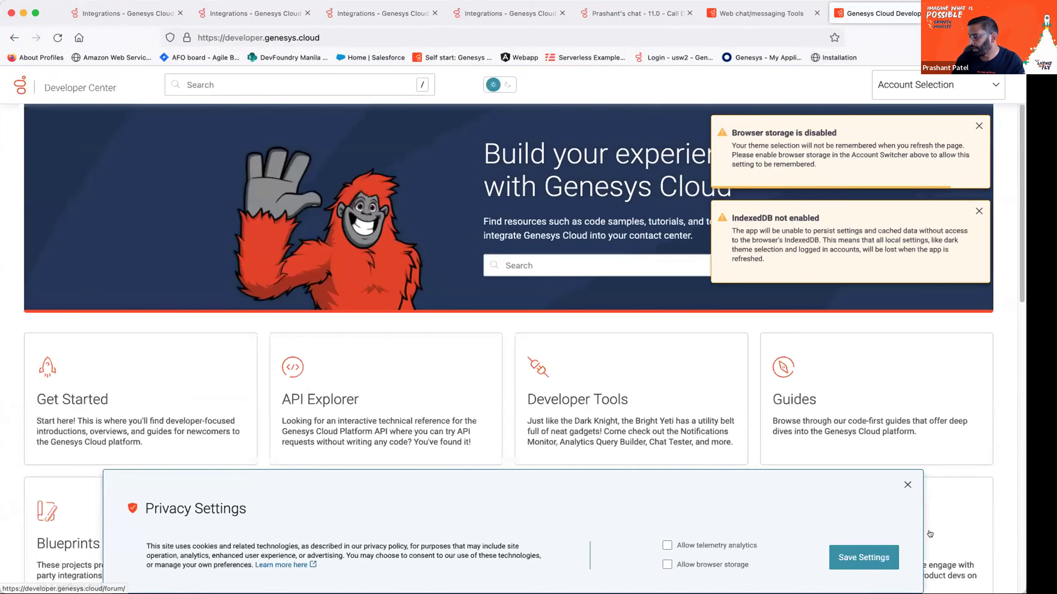
left_click(907, 485)
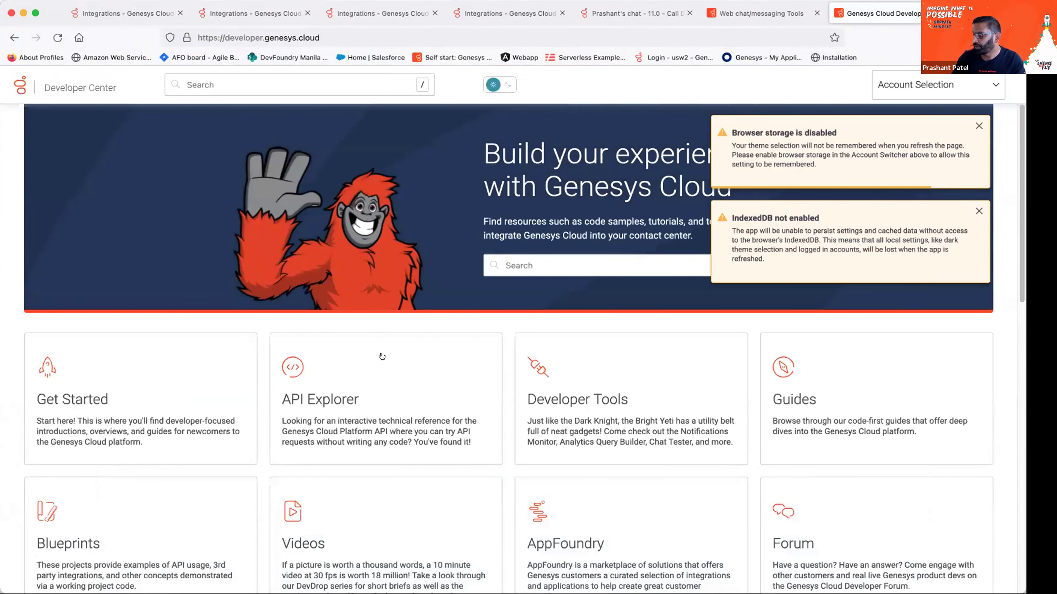
left_click(406, 369)
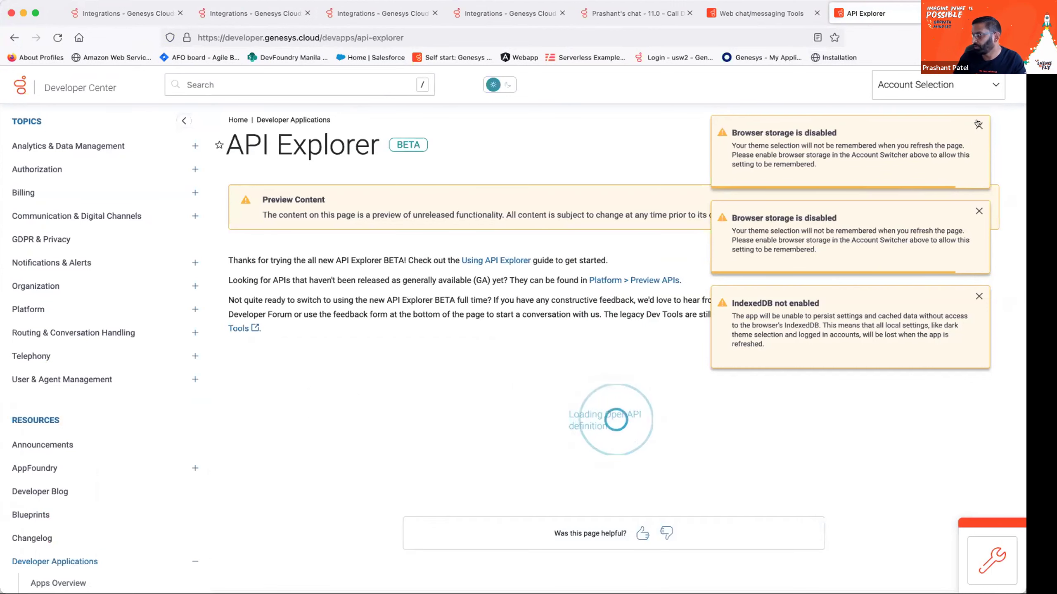
left_click(979, 211)
left_click(978, 210)
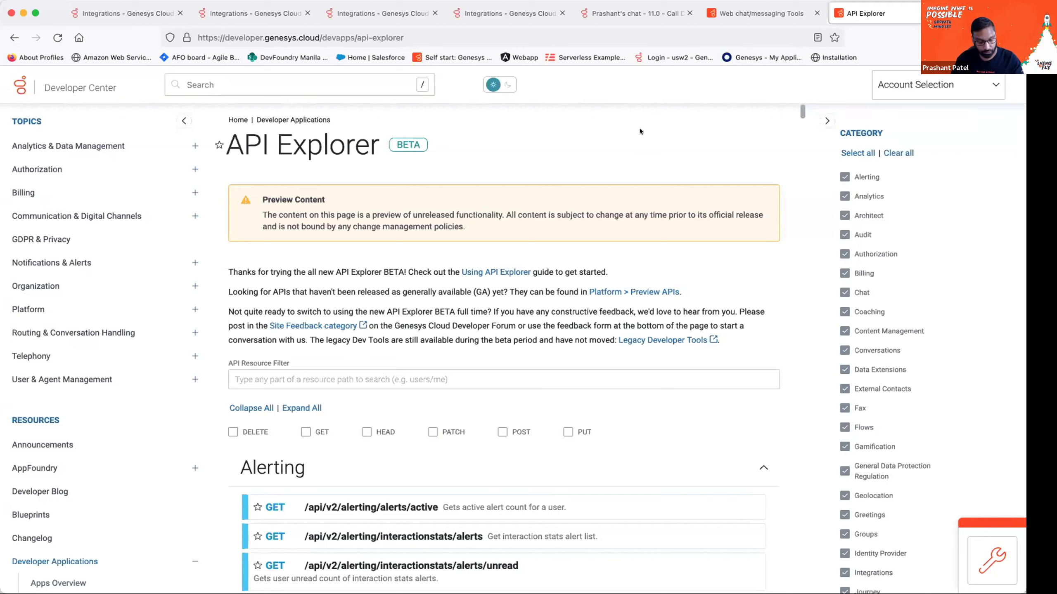
Search the API Explorer page for "supportedcontent" and expand the GET /api/v2/conversations/messaging/supportedcontent endpoint.
key("super+f")
type("suppo")
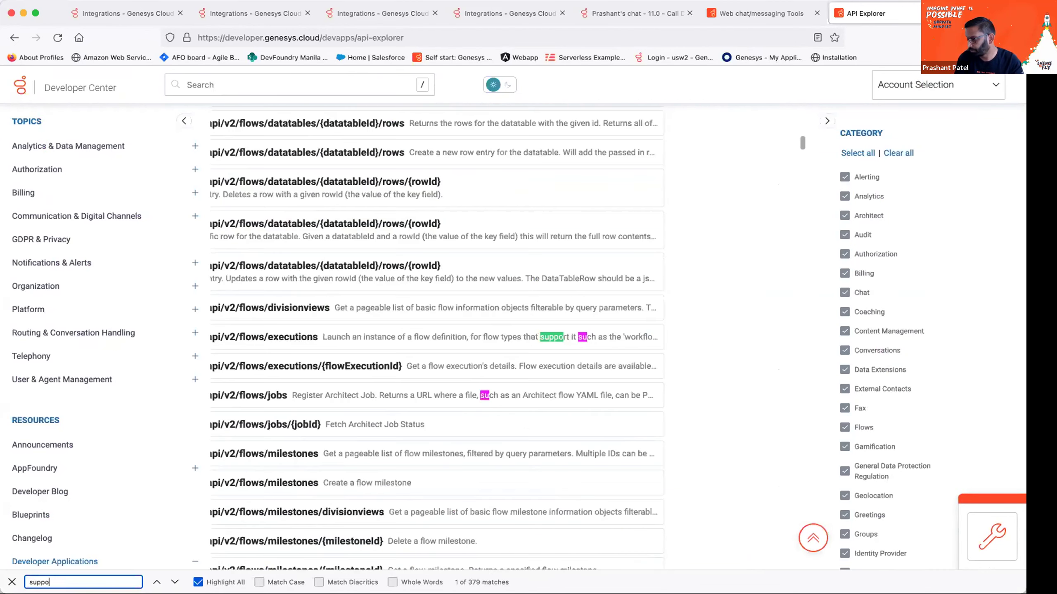
type("rtedcontent")
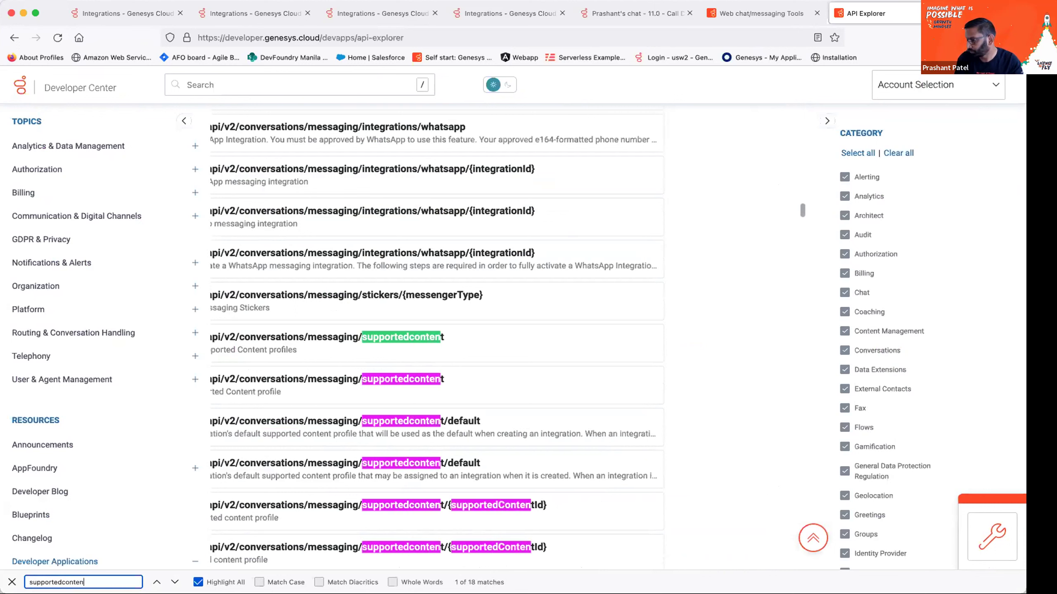
left_click(516, 344)
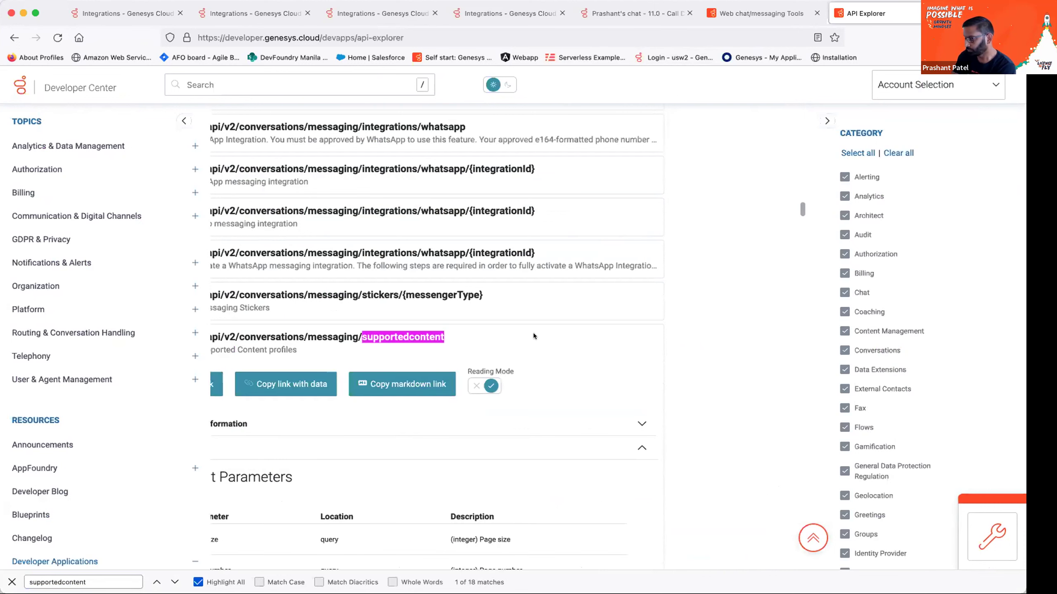
Collapse the topic list and examine the supportedcontent endpoint's request parameters and HTTP invocation.
left_click(183, 120)
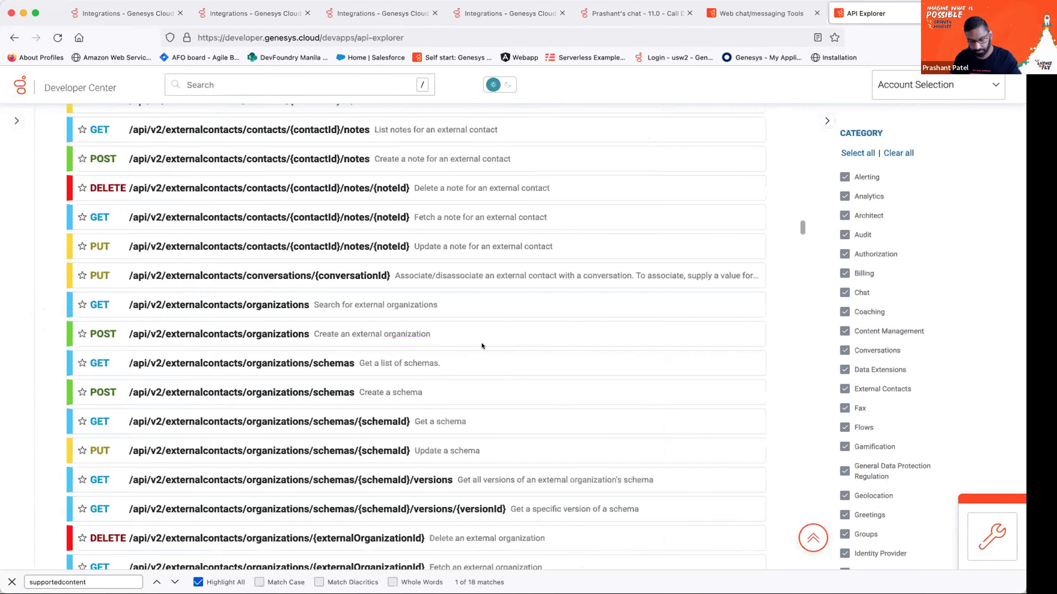
left_click(167, 580)
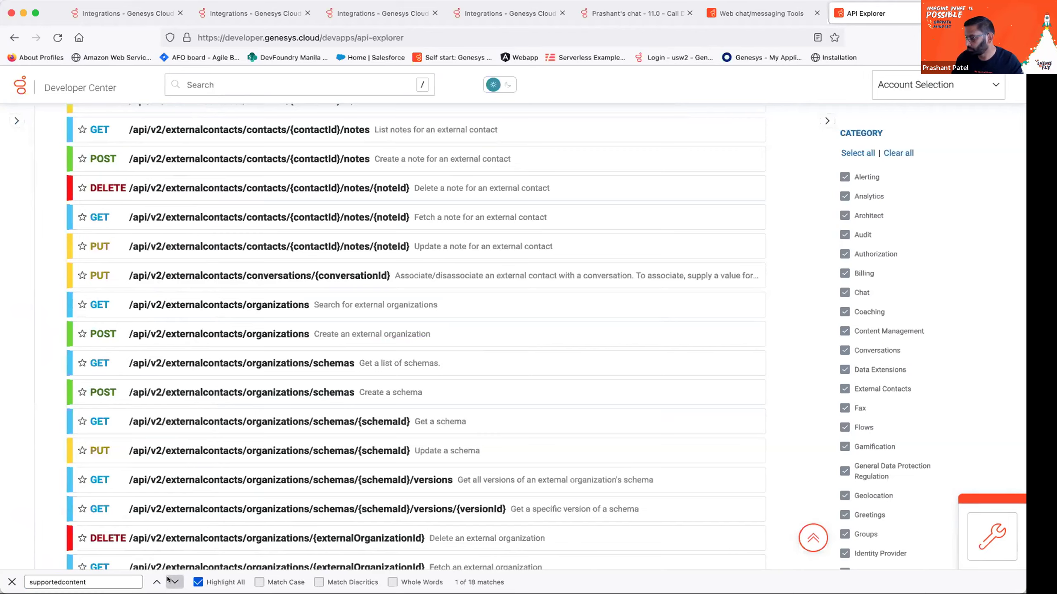
scroll(479, 329, "up", 7)
scroll(509, 329, "down", 4)
scroll(514, 338, "down", 5)
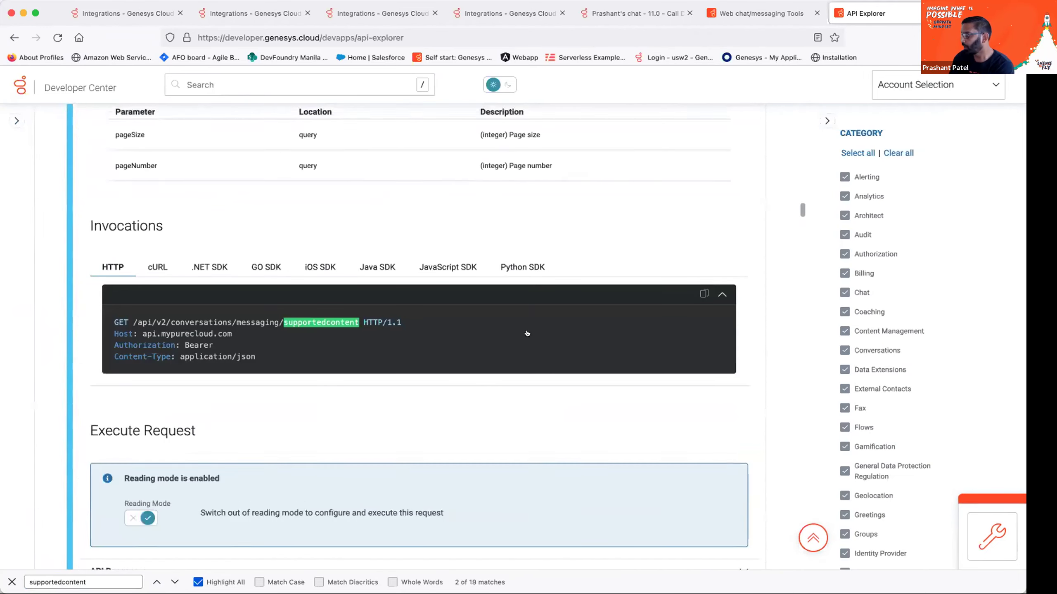
scroll(514, 338, "up", 1)
Add the Genesys Cloud account for the mypurecloud.com region to the Developer Center and dismiss the notification.
left_click(967, 94)
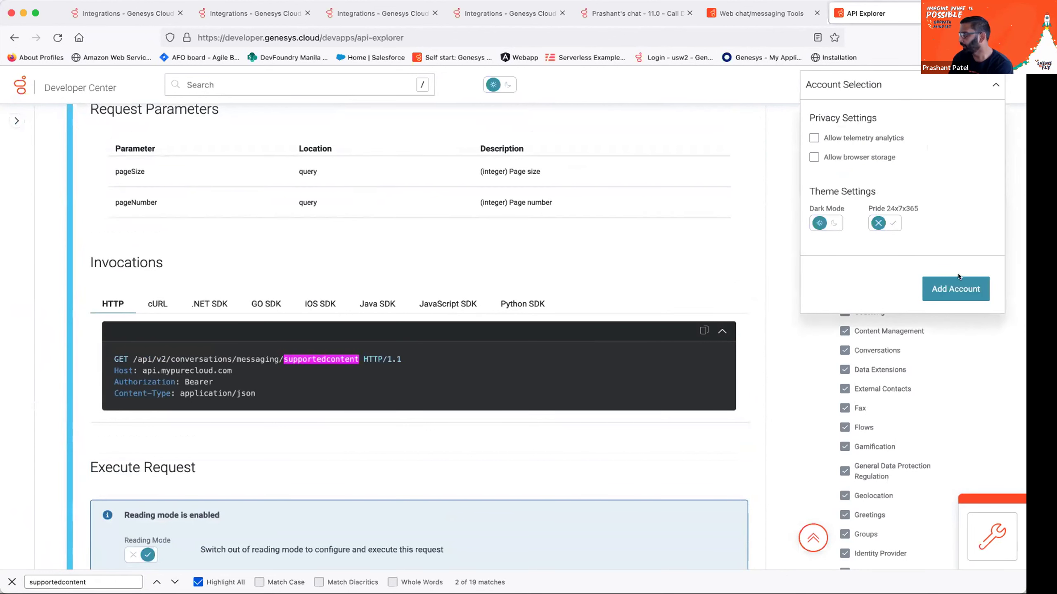
left_click(954, 286)
left_click(851, 145)
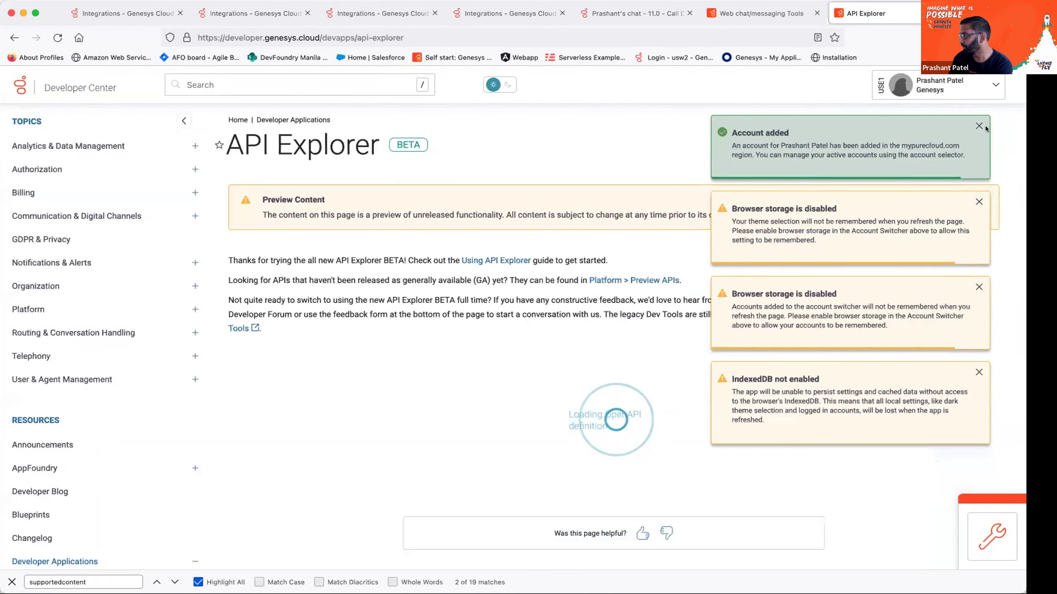
left_click(976, 126)
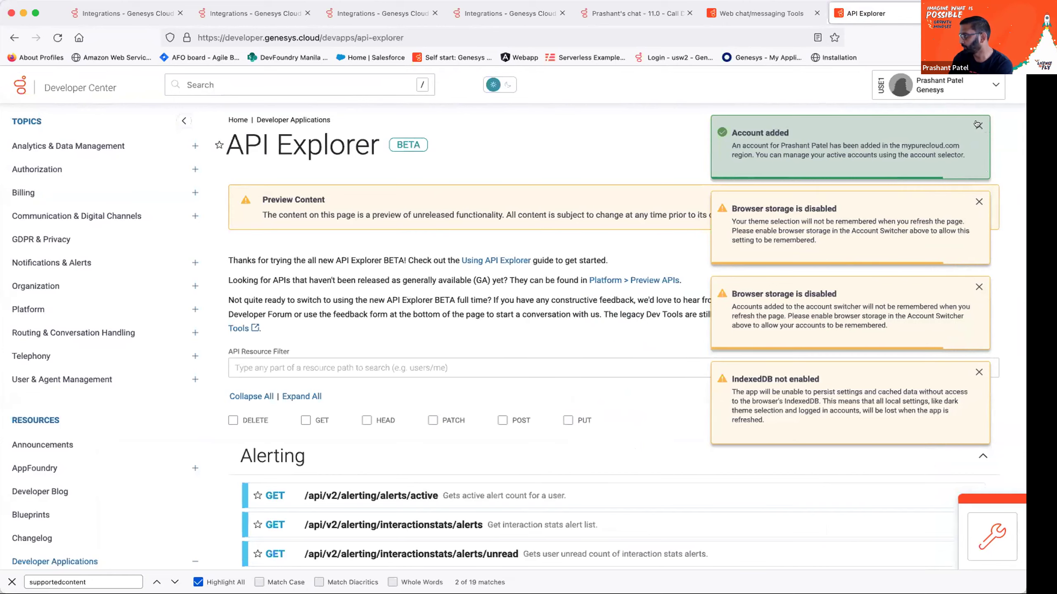
Find "supportedcontent" again in the reloaded API Explorer and expand the GET endpoint that lists Supported Content profiles.
scroll(350, 450, "down", 4)
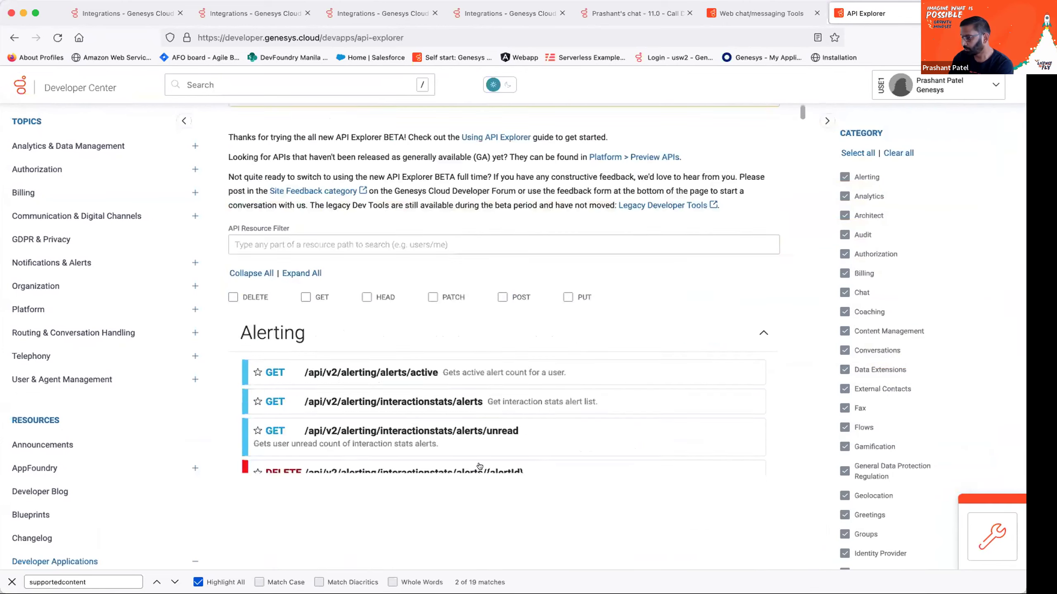
scroll(736, 270, "up", 4)
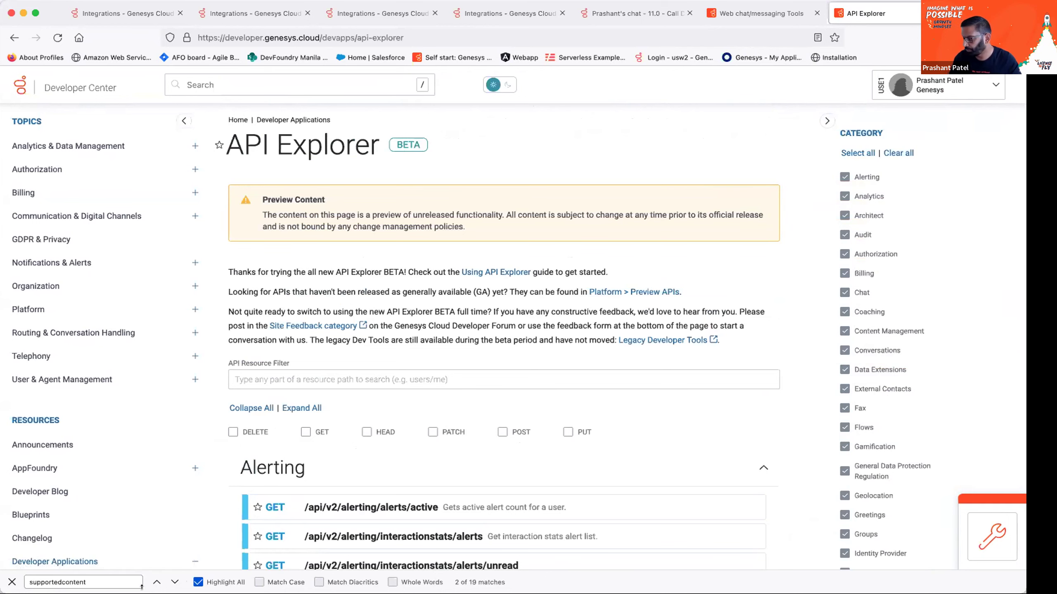
left_click(170, 579)
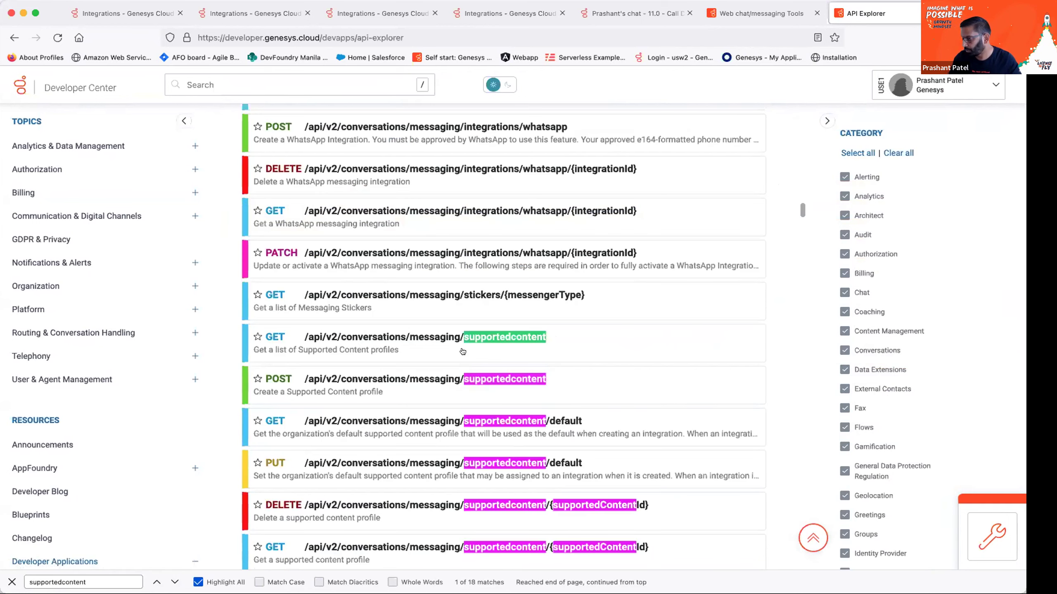
left_click(587, 344)
Examine the GET endpoint's request parameters, invocation sample and Execute Request section.
scroll(587, 344, "down", 5)
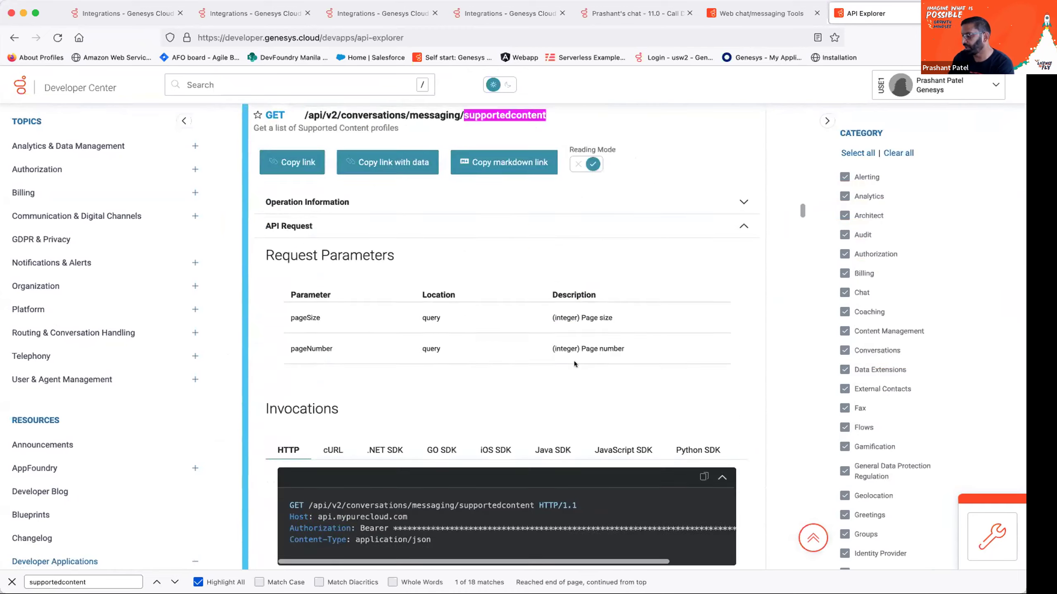
scroll(561, 381, "up", 3)
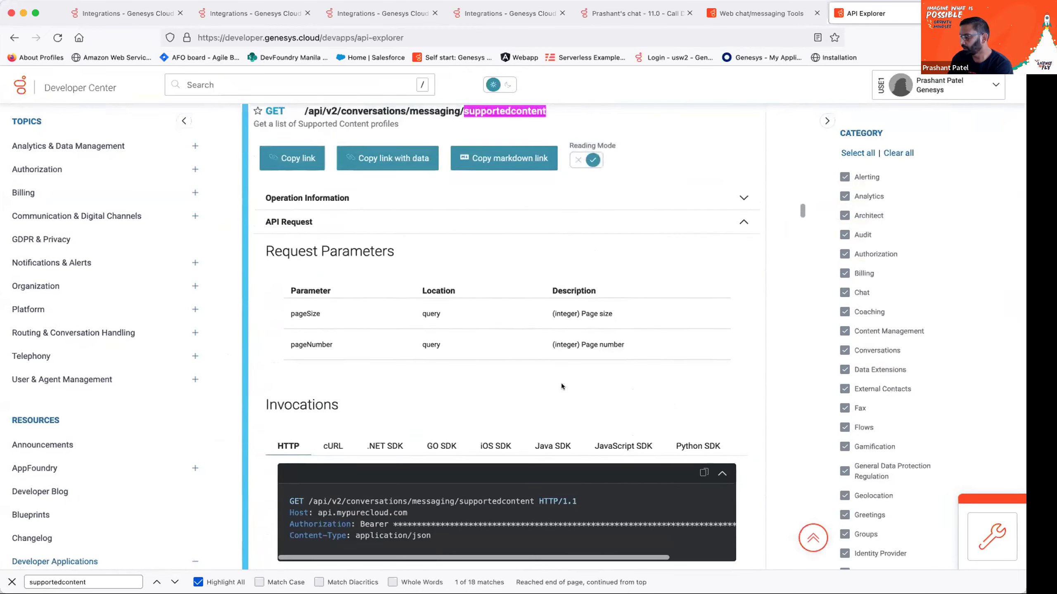
scroll(561, 383, "down", 7)
scroll(560, 389, "down", 3)
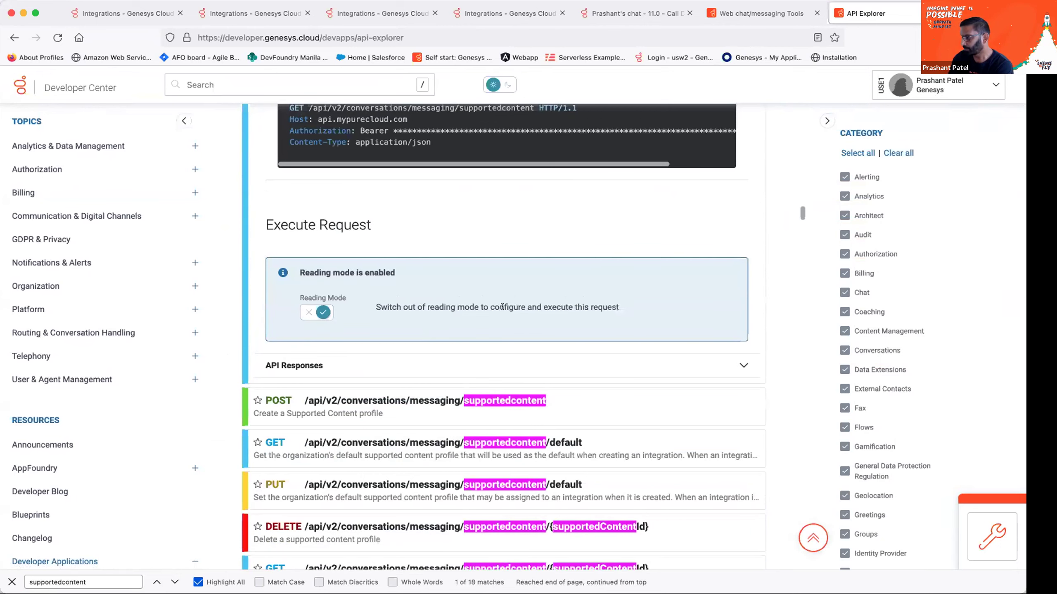
scroll(508, 311, "up", 7)
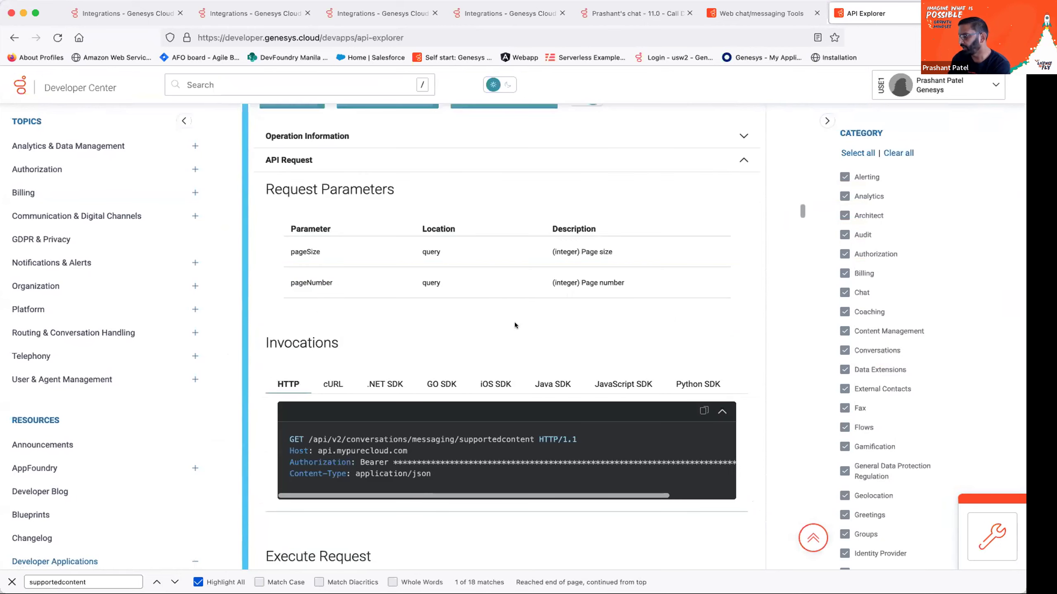
scroll(515, 326, "up", 4)
scroll(561, 358, "down", 1)
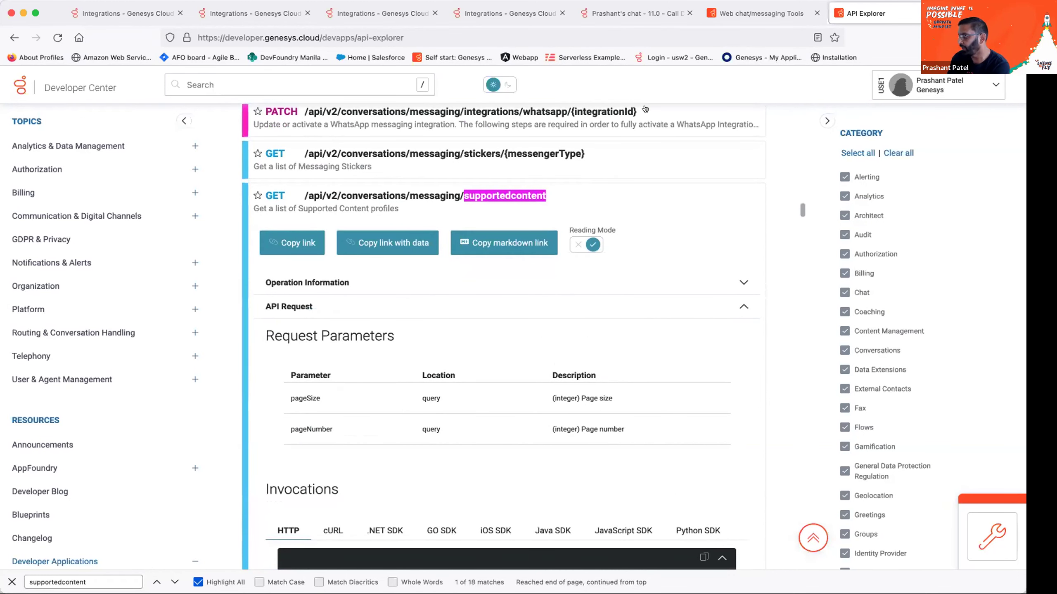
Return to the published API data action and show its input and output contracts.
left_click(634, 14)
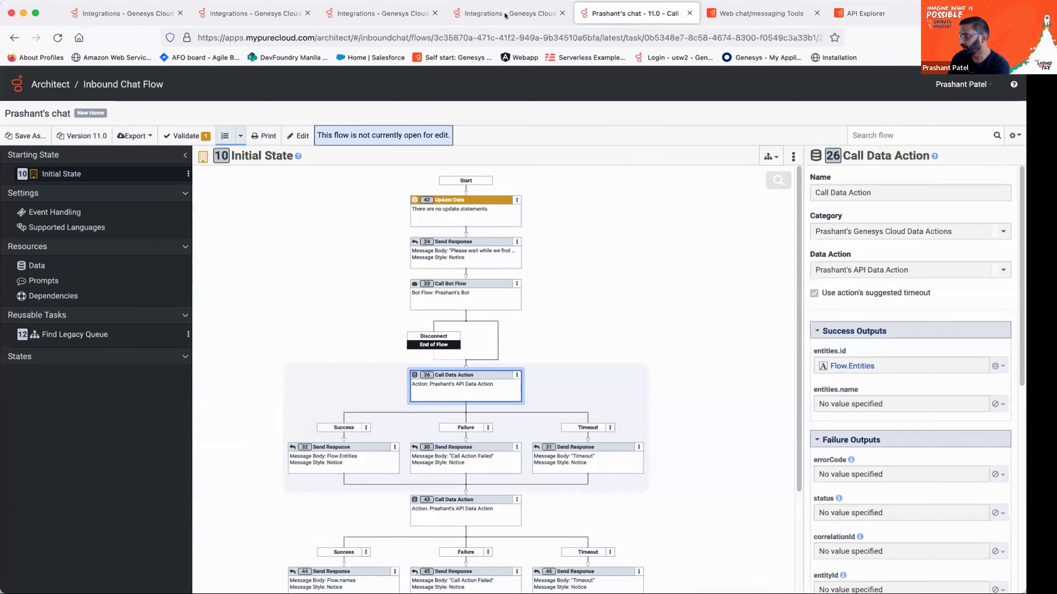
left_click(395, 16)
left_click(228, 193)
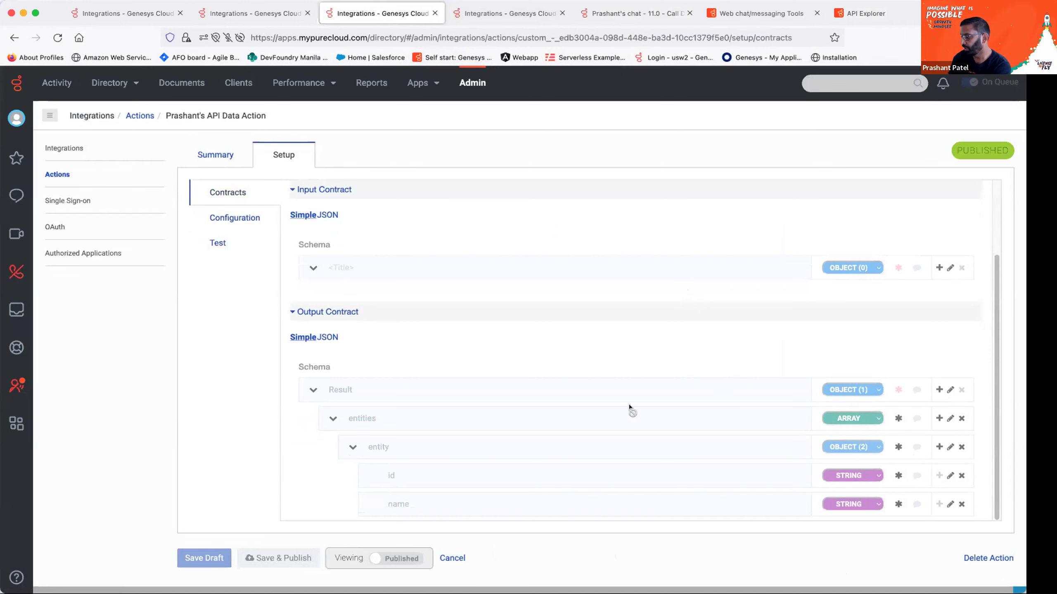
Review the API data action's test results and expand the JSON output below the entity fields.
left_click(228, 243)
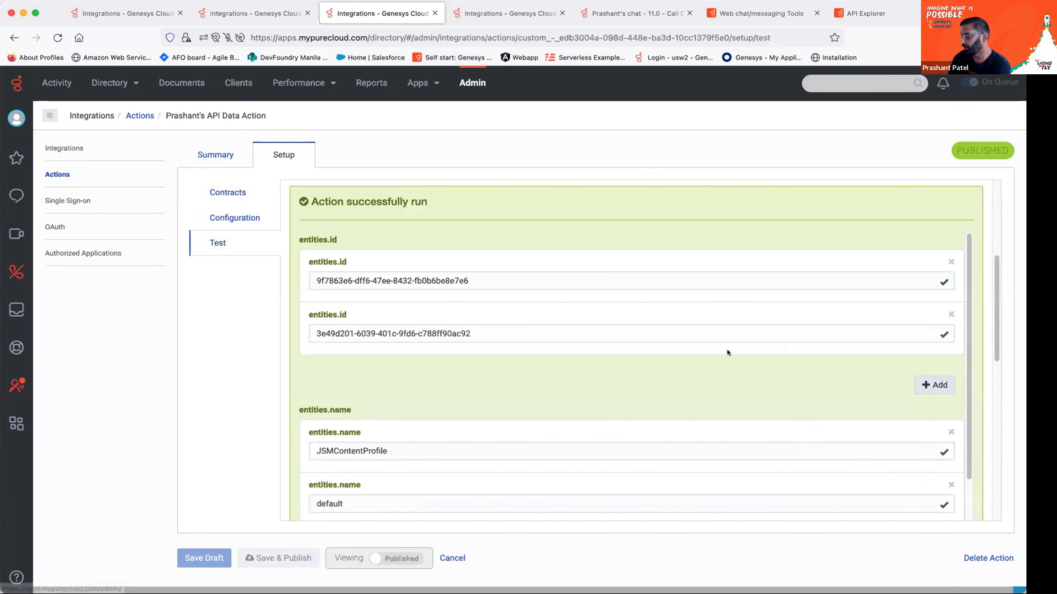
scroll(726, 348, "down", 3)
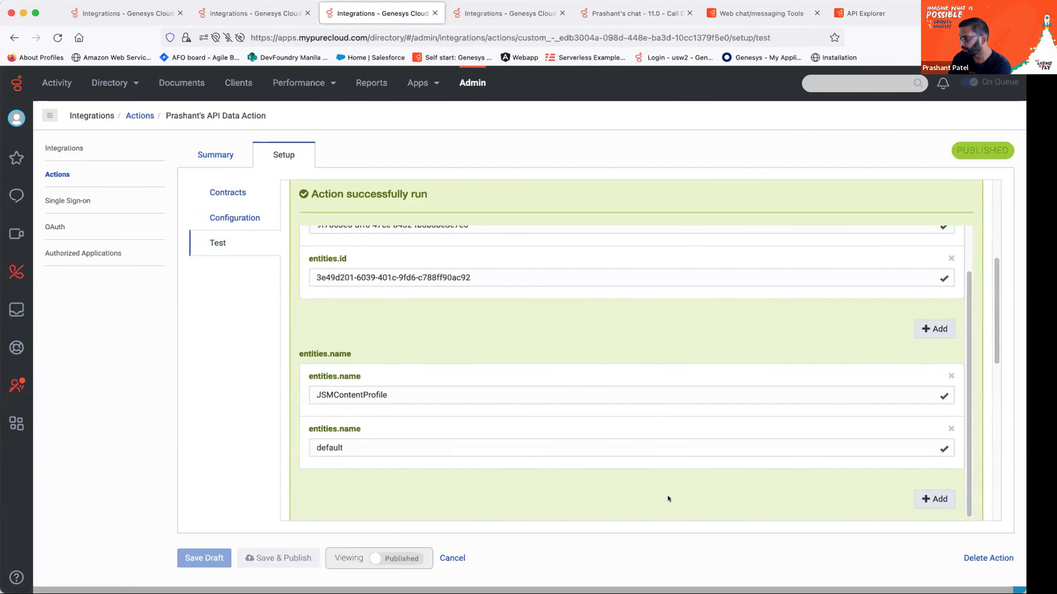
scroll(617, 506, "down", 10)
left_click(349, 292)
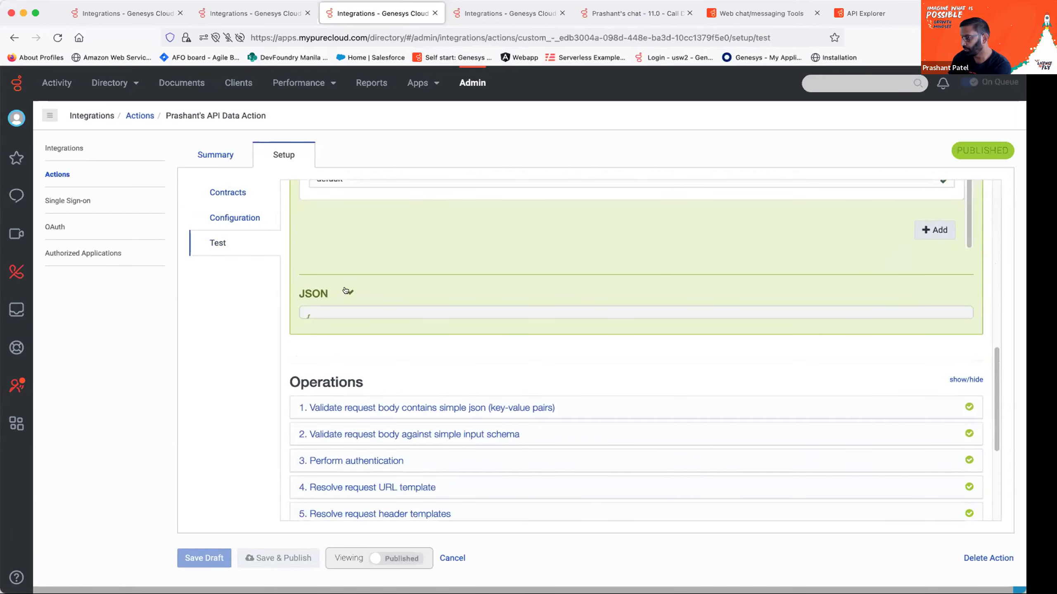
Examine the API data action's JSON test output, from the entity IDs and names through the allowed outbound media types.
scroll(465, 331, "down", 10)
scroll(466, 334, "down", 10)
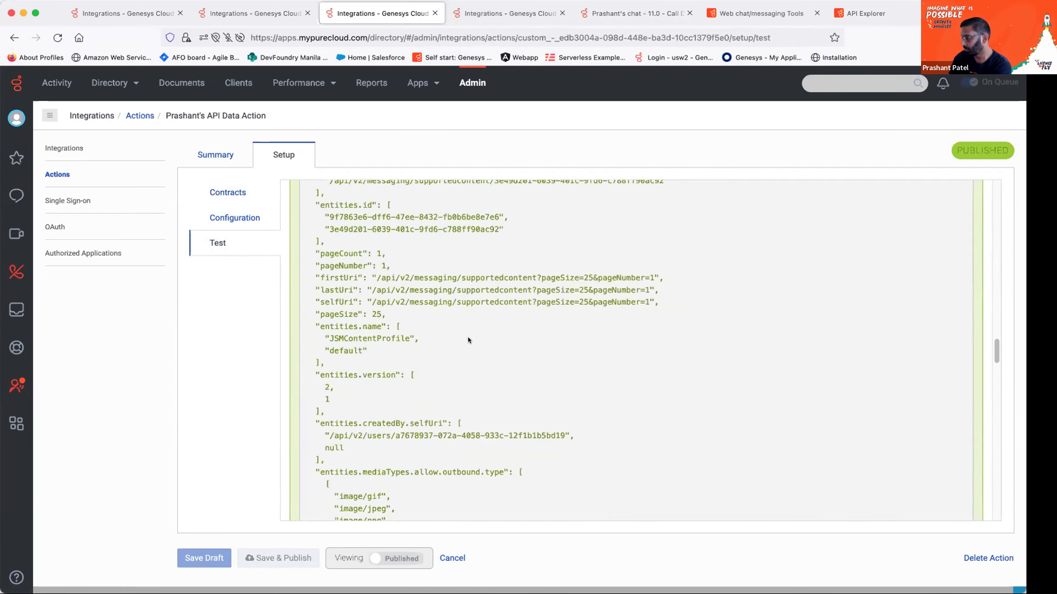
scroll(655, 285, "down", 15)
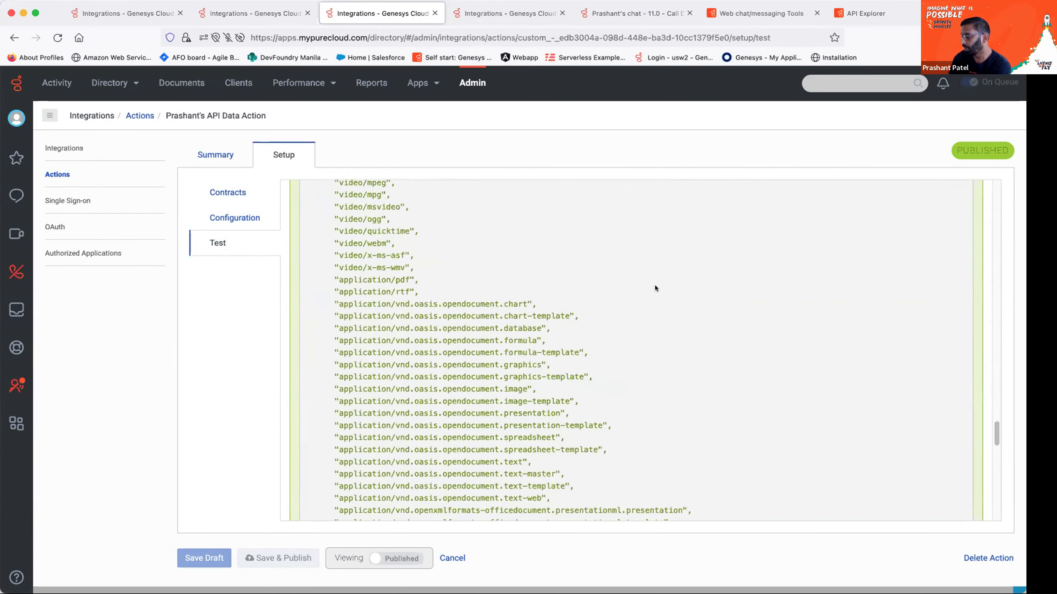
scroll(655, 288, "up", 15)
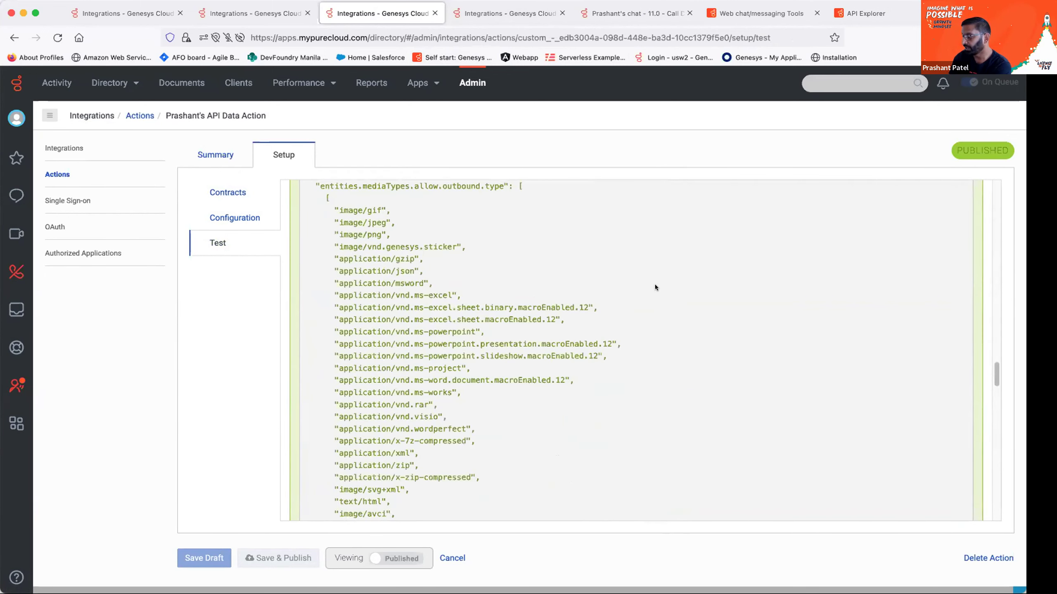
scroll(487, 302, "up", 8)
scroll(486, 314, "down", 6)
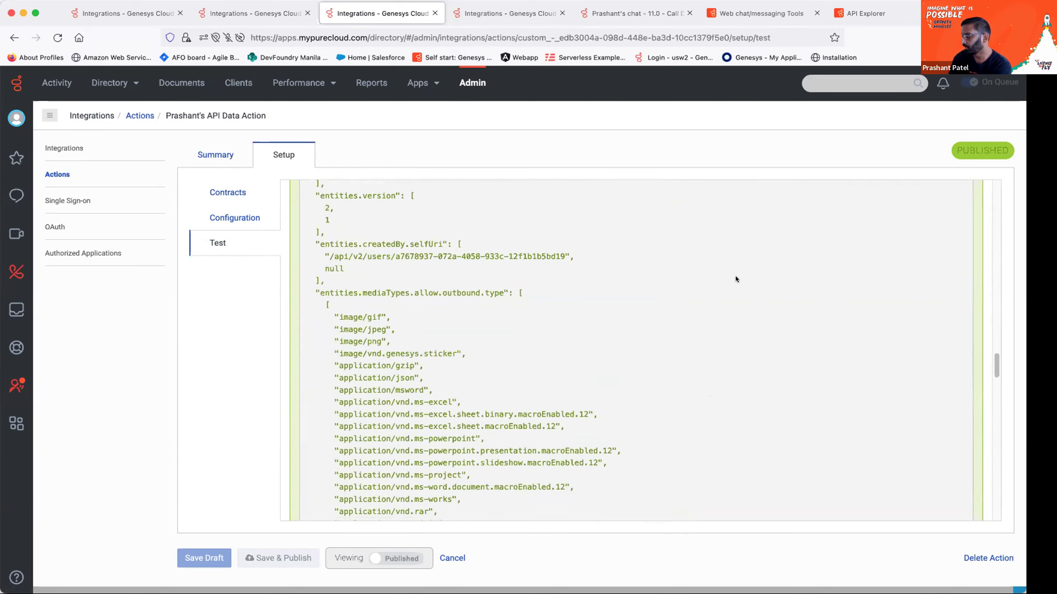
Return to API Explorer and review the request parameters, invocation sample and Execute Request section of the GET Supported Content profiles endpoint.
left_click(247, 16)
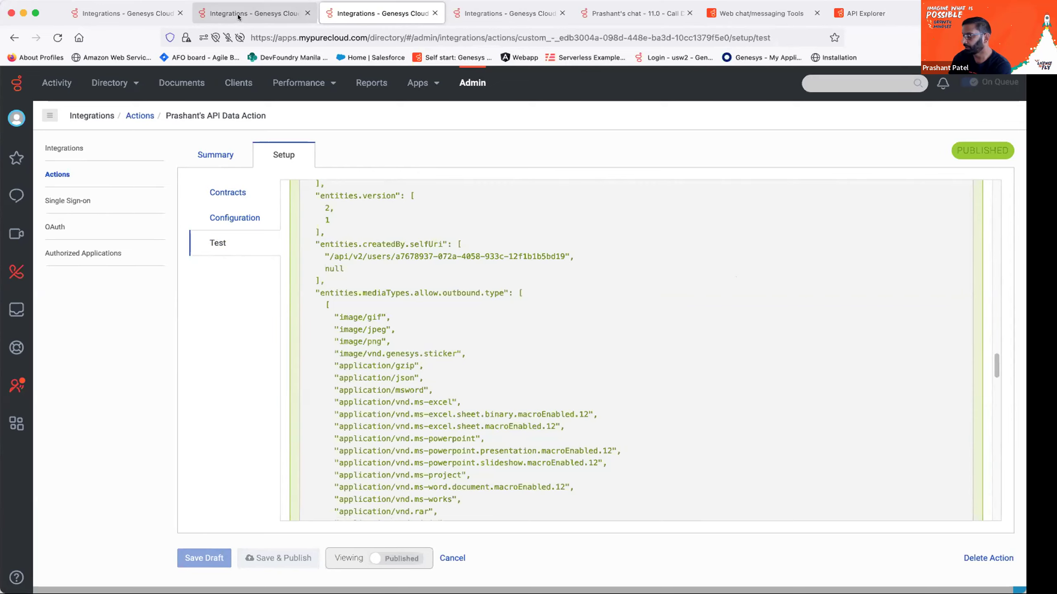
left_click(764, 16)
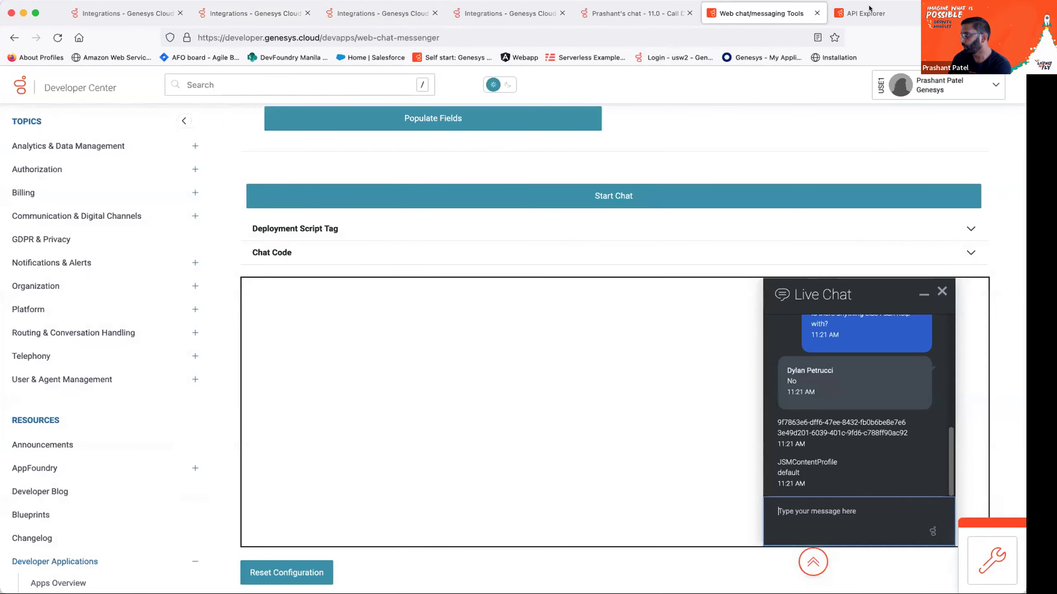
left_click(865, 14)
scroll(652, 280, "down", 10)
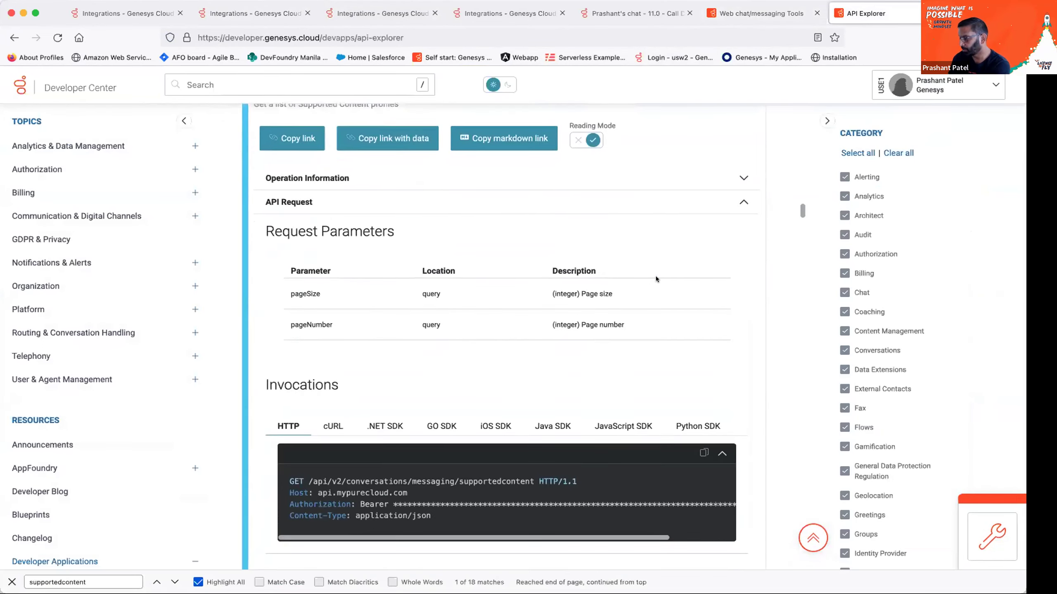
scroll(622, 314, "up", 1)
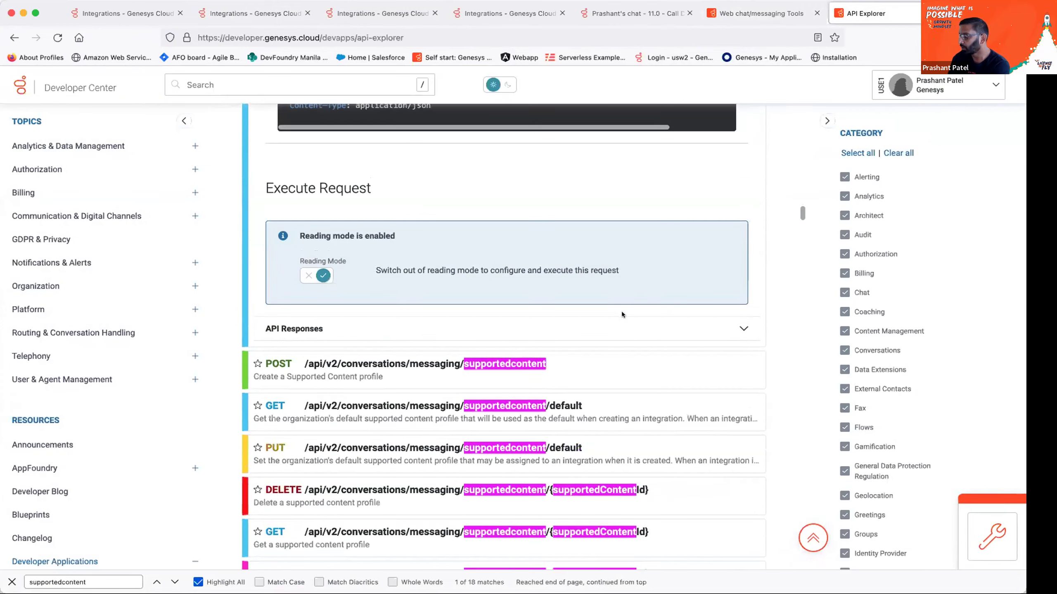
scroll(512, 340, "up", 3)
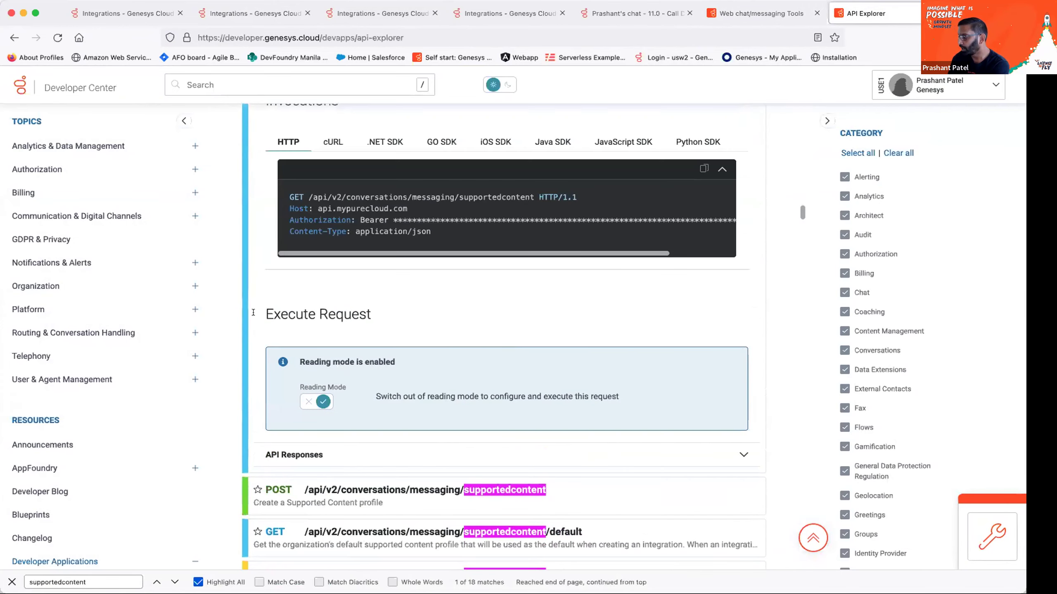
scroll(454, 340, "up", 8)
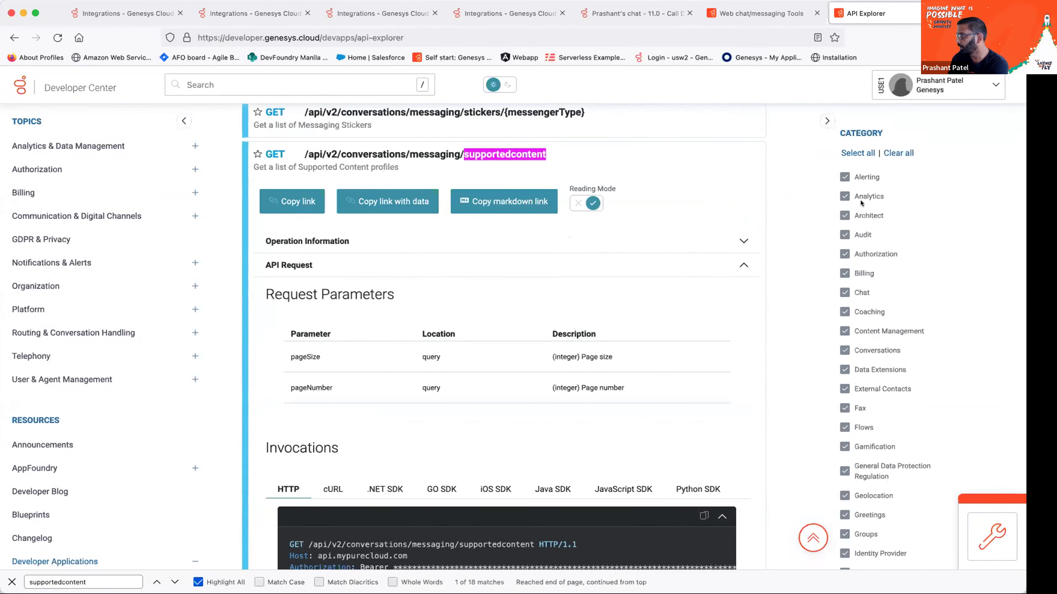
scroll(541, 260, "up", 1)
scroll(541, 260, "up", 1)
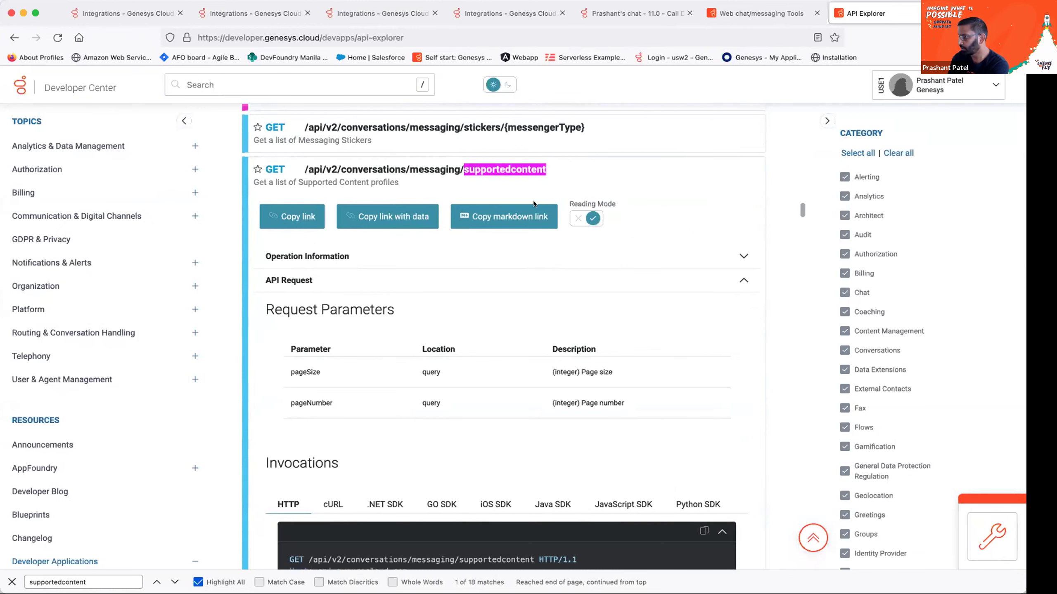
Step forward through the "supportedcontent" search matches to the DELETE endpoint that takes a supportedContentId.
left_click(174, 582)
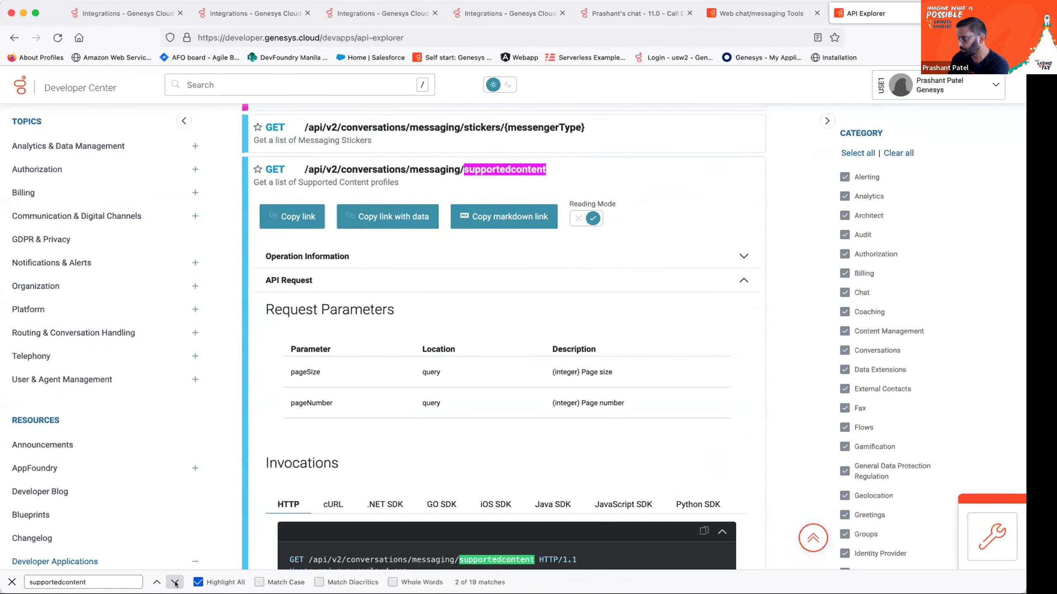
left_click(174, 582)
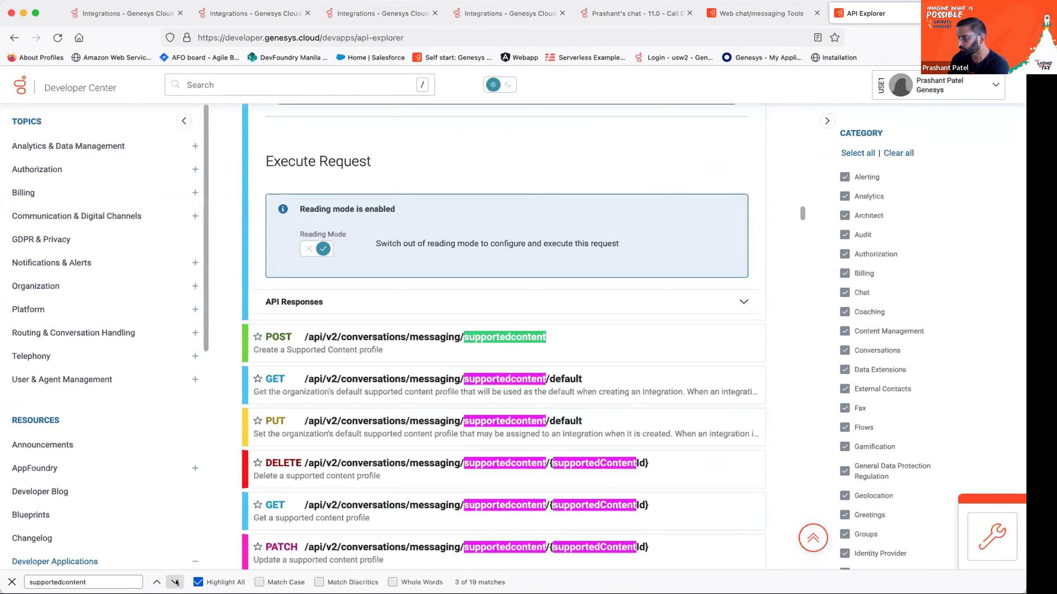
left_click(175, 583)
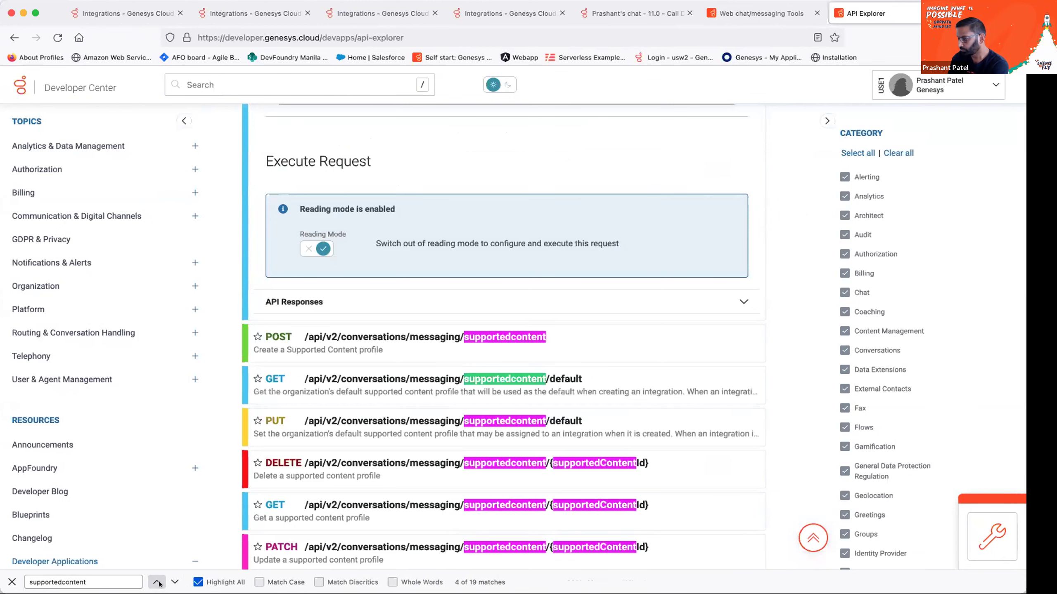
left_click(174, 583)
left_click(174, 583)
left_click(175, 583)
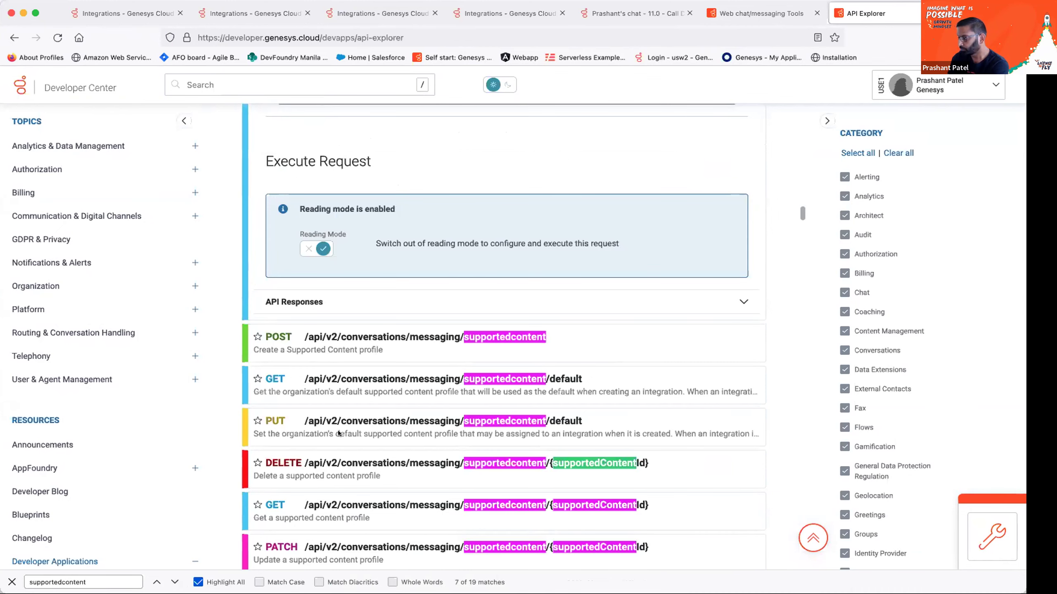
Expand the API Responses of the GET endpoint that lists Supported Content profiles and review the response codes.
scroll(667, 191, "up", 6)
scroll(357, 276, "down", 4)
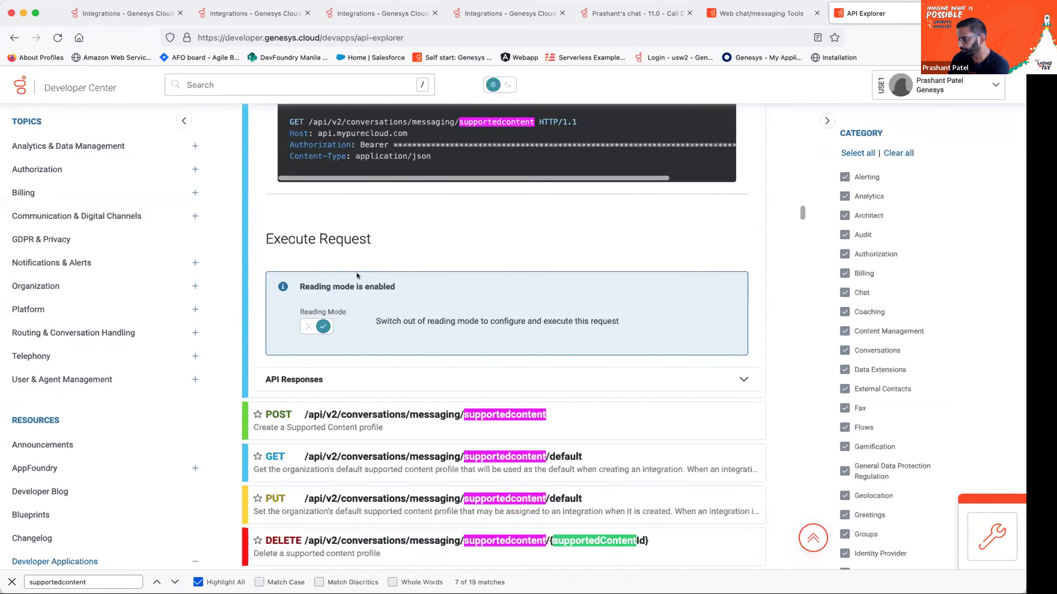
left_click(466, 380)
scroll(495, 379, "down", 4)
scroll(509, 366, "down", 3)
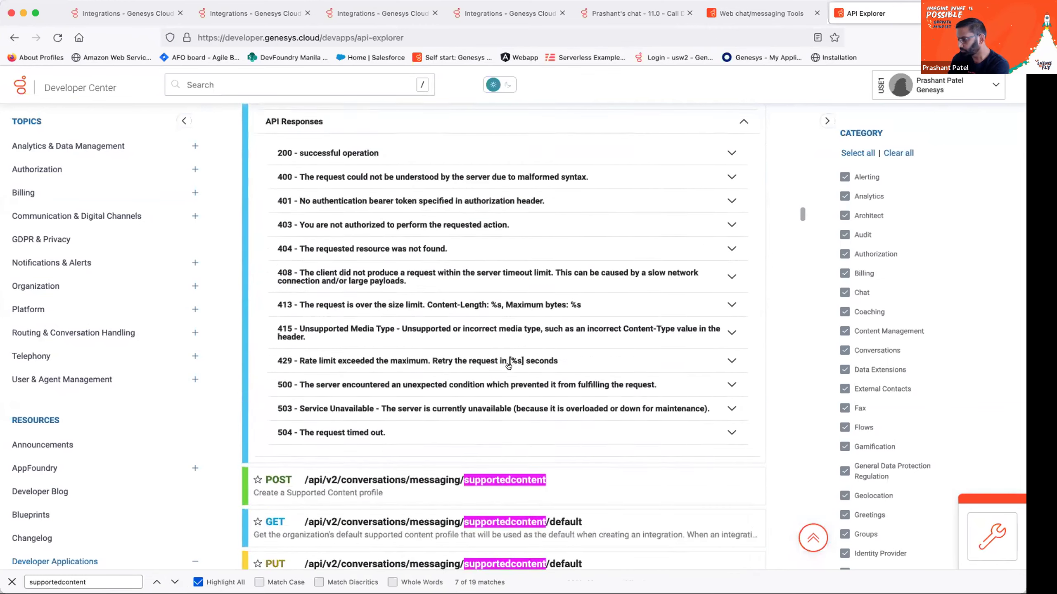
Turn off Reading Mode for the GET Supported Content profiles endpoint and execute the request.
scroll(508, 368, "up", 6)
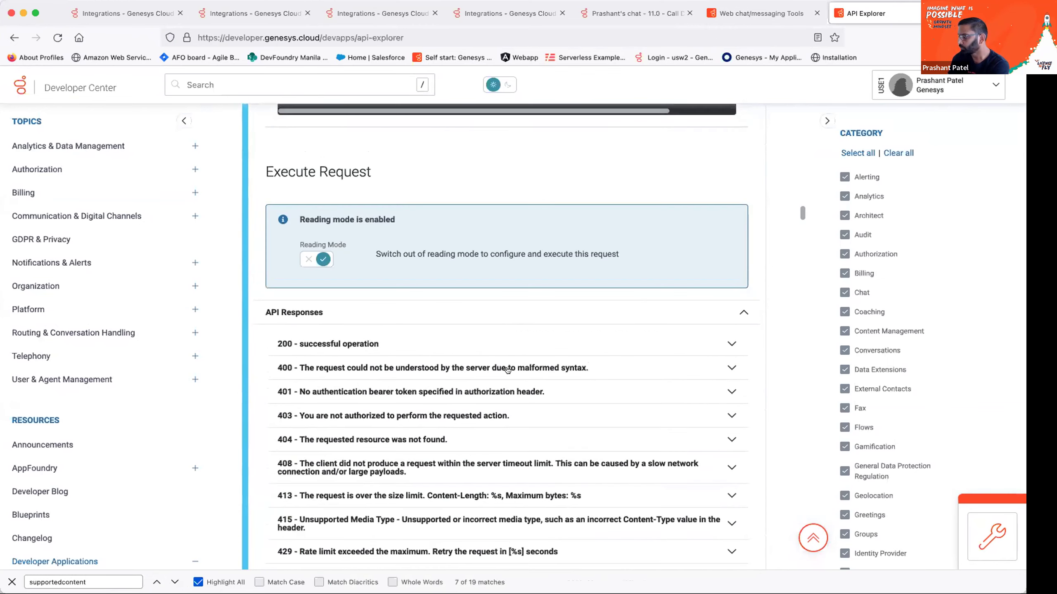
left_click(320, 260)
left_click(603, 210)
scroll(436, 257, "down", 6)
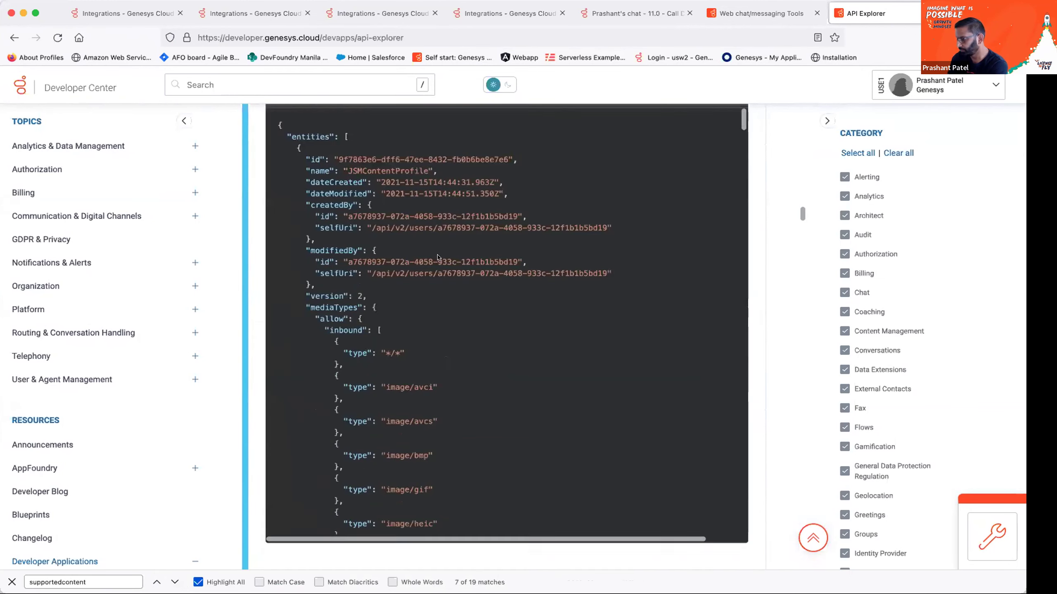
Examine the JSON response body, from the first entity's fields through its media types, and the API Responses below it.
scroll(401, 294, "up", 5)
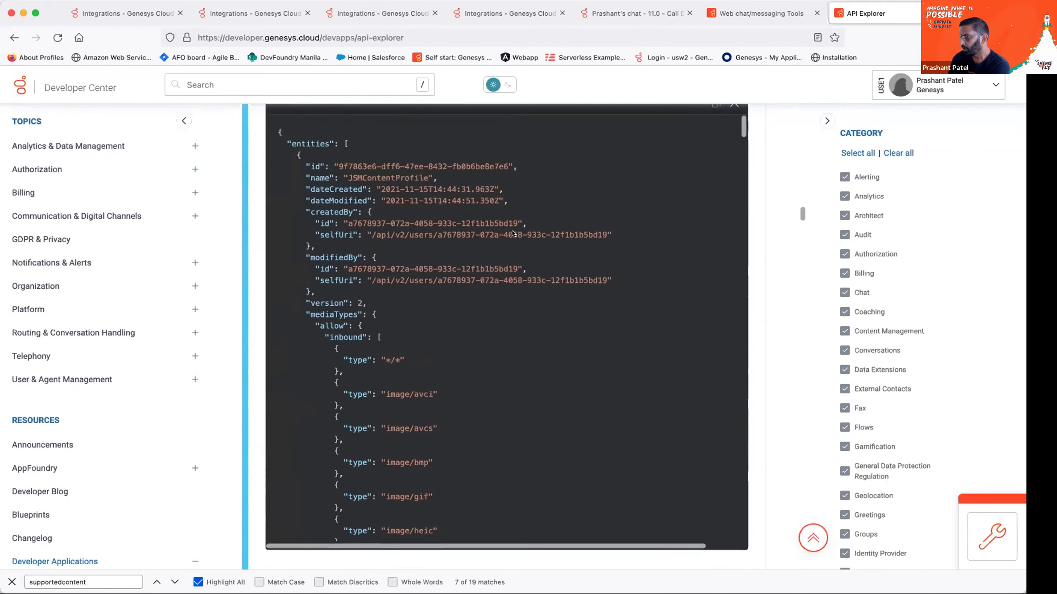
scroll(599, 294, "down", 5)
scroll(601, 293, "down", 10)
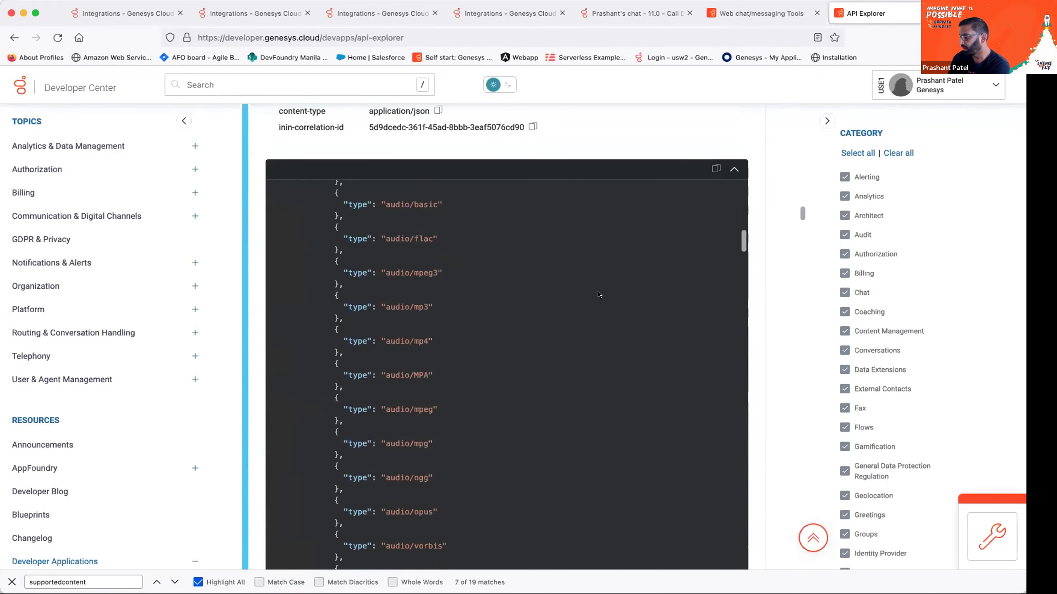
scroll(598, 293, "down", 10)
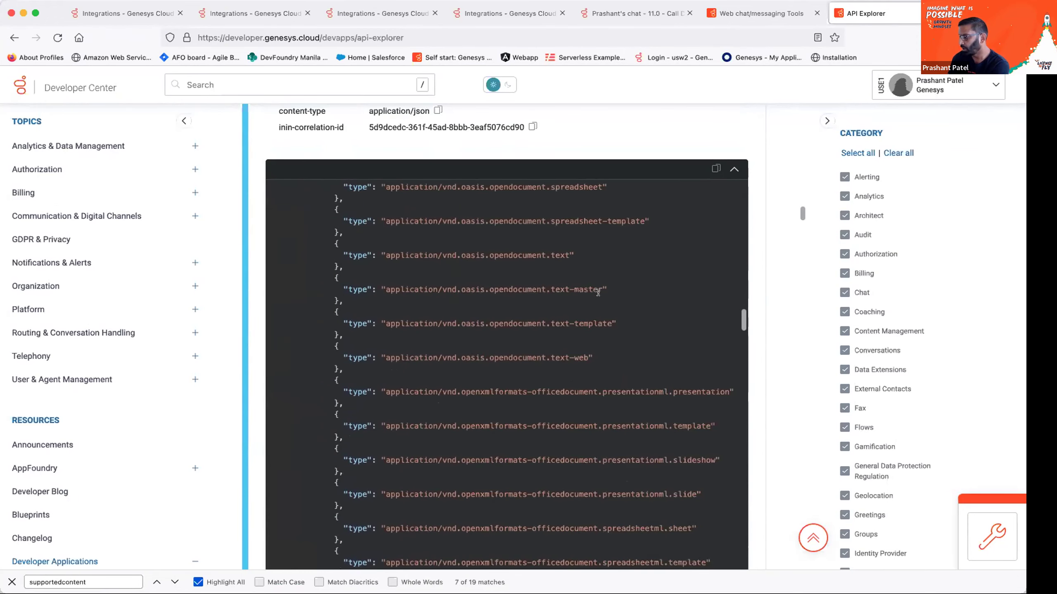
scroll(590, 287, "down", 10)
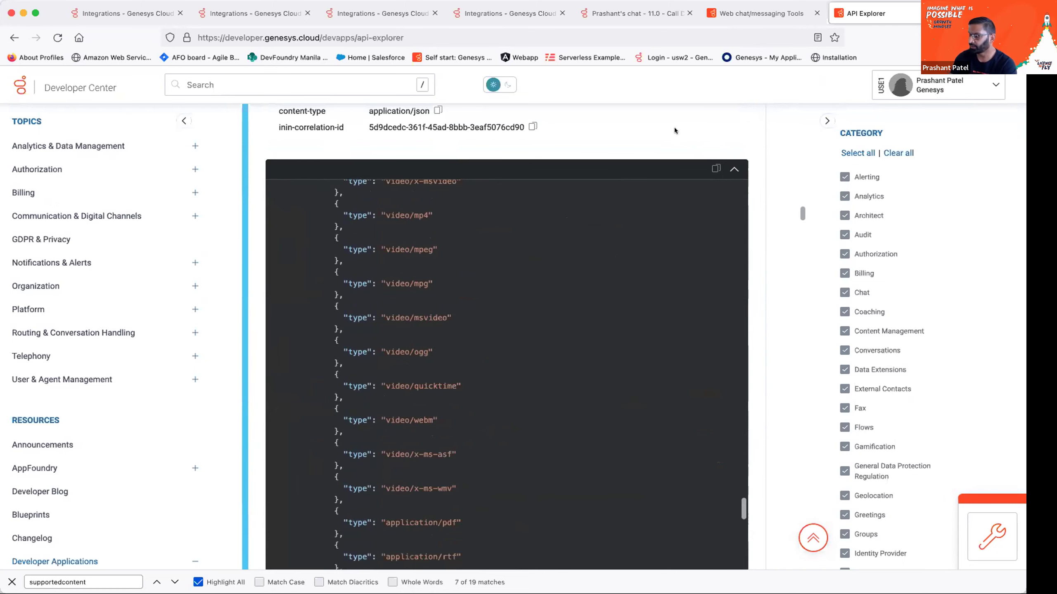
scroll(584, 195, "down", 6)
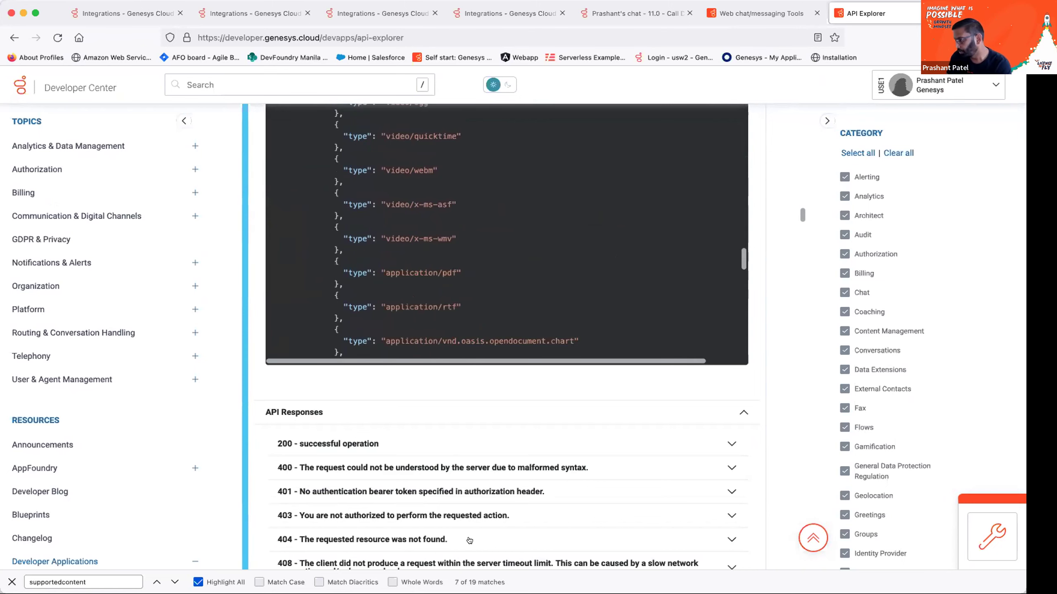
scroll(615, 420, "down", 10)
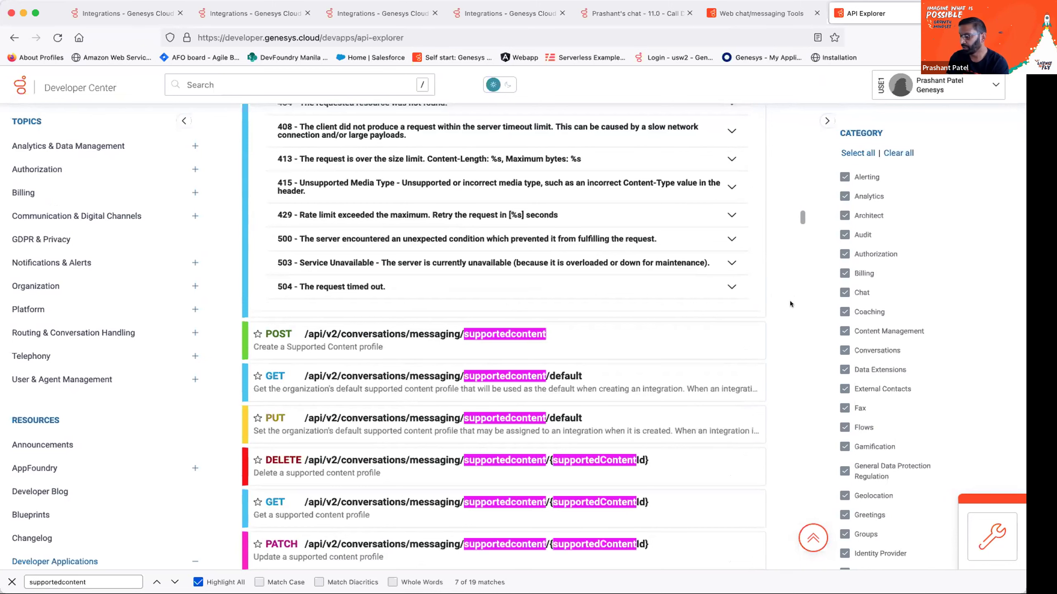
Review the executed request's response headers, the start of its JSON body, the HTTP invocation and the query parameters.
scroll(789, 301, "up", 10)
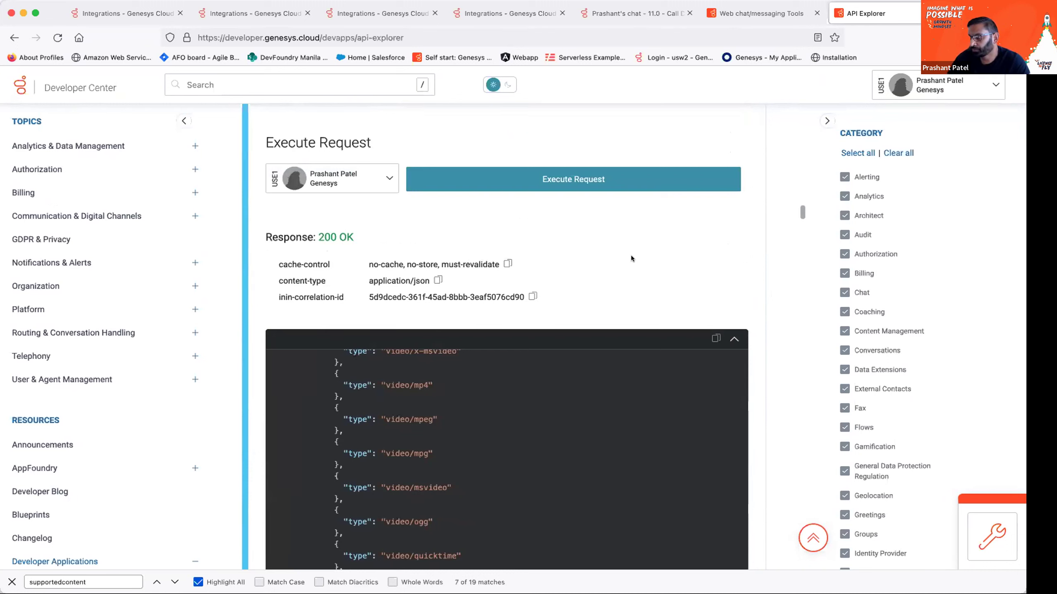
scroll(593, 319, "up", 5)
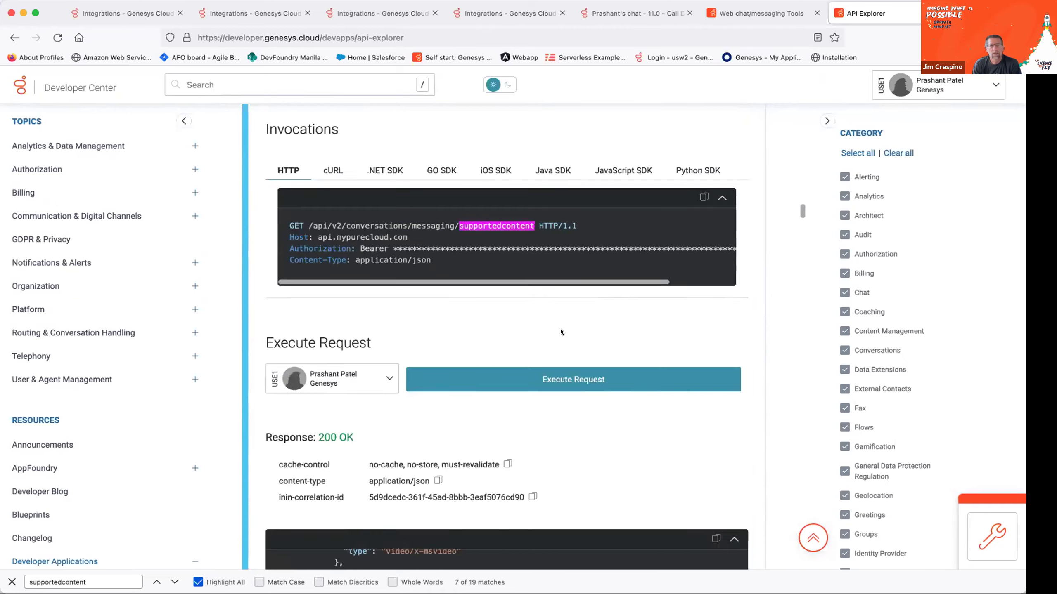
scroll(607, 326, "down", 8)
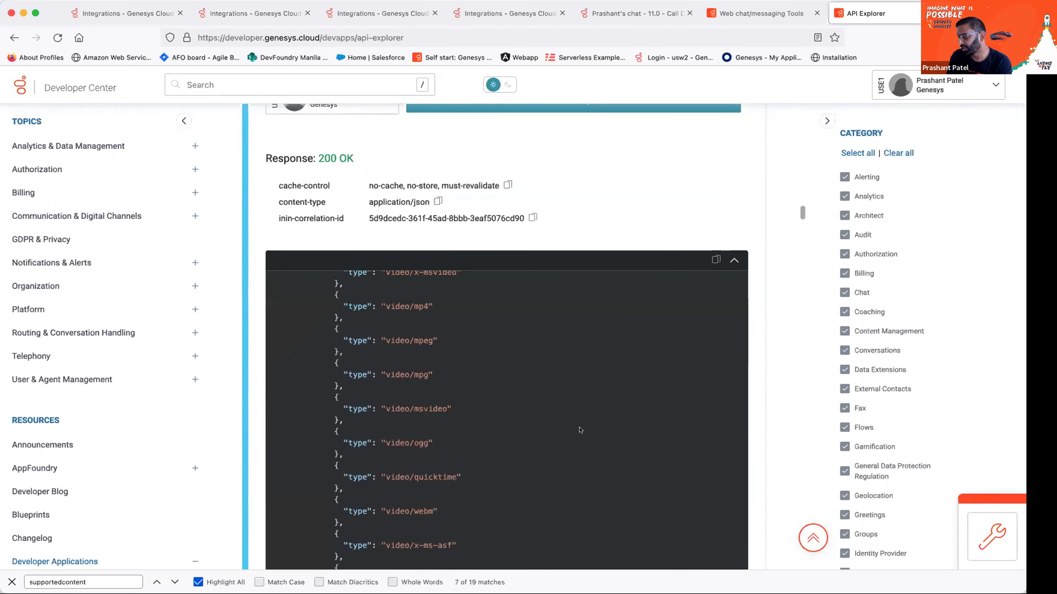
scroll(580, 430, "down", 8)
scroll(580, 431, "up", 4)
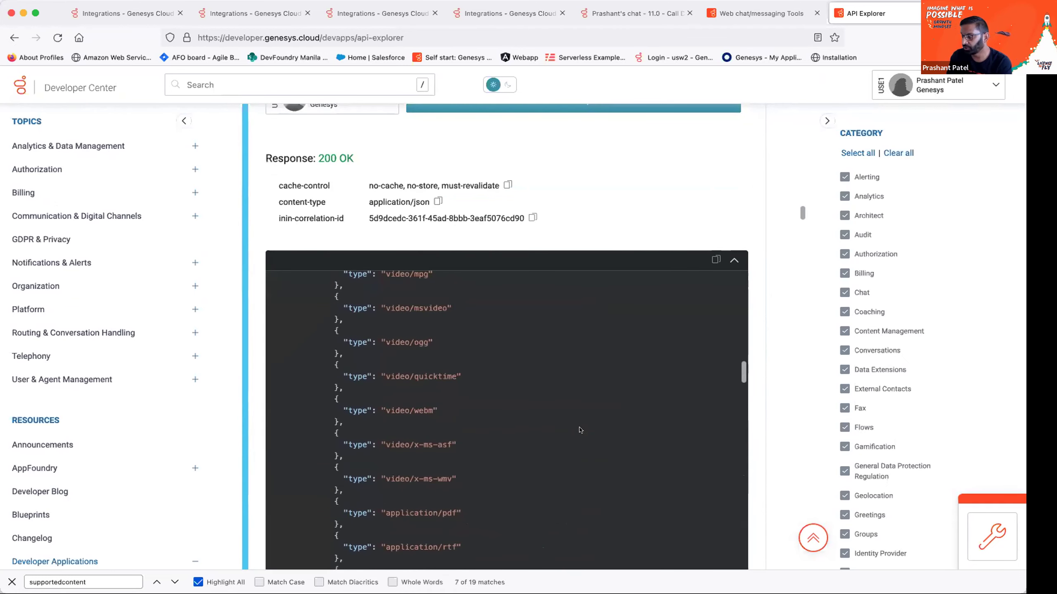
scroll(579, 427, "up", 10)
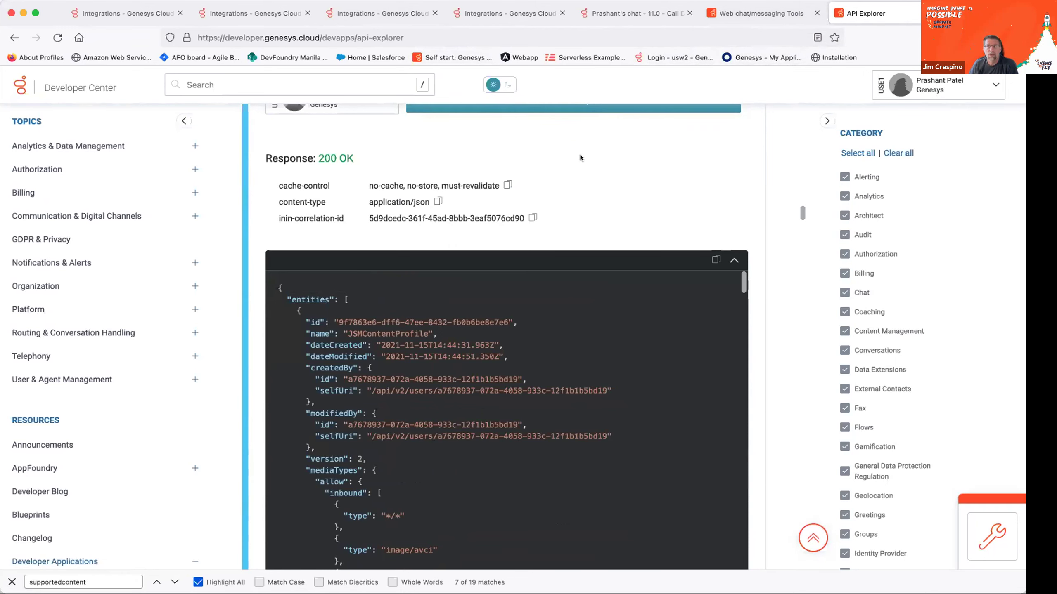
scroll(591, 152, "up", 5)
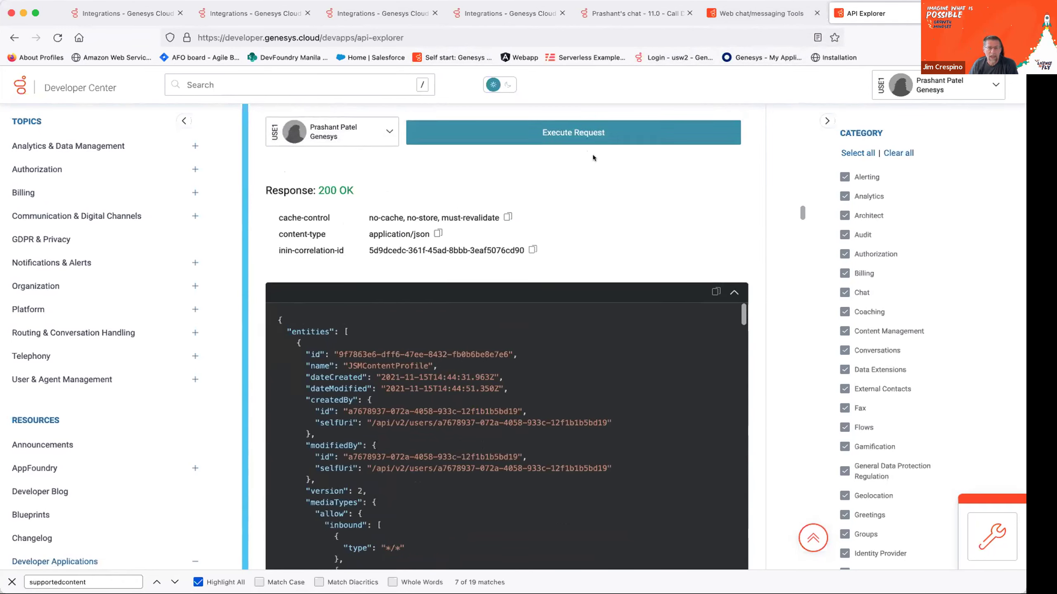
scroll(756, 182, "up", 3)
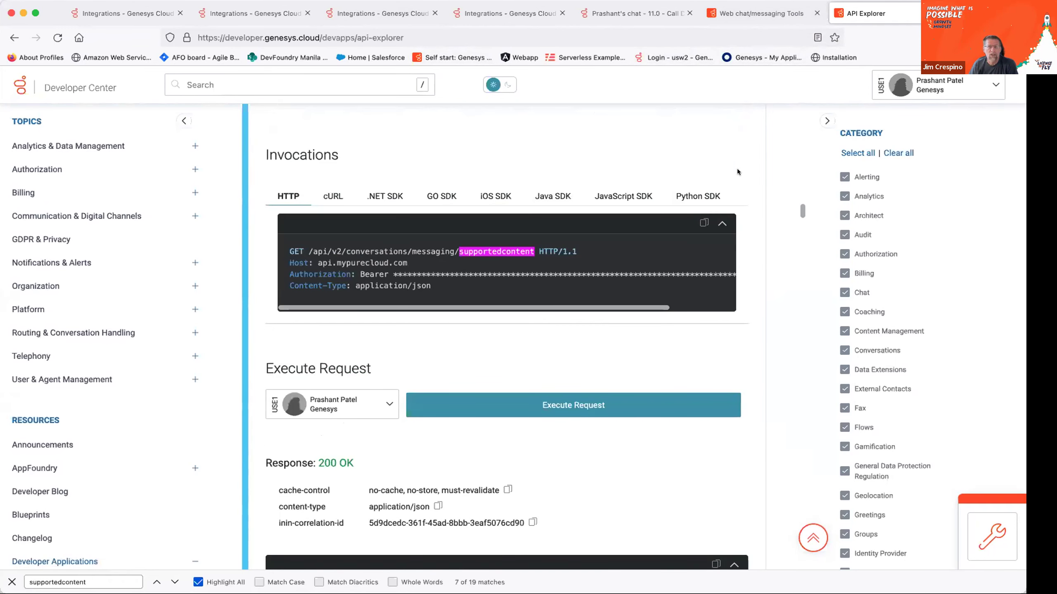
scroll(736, 171, "up", 5)
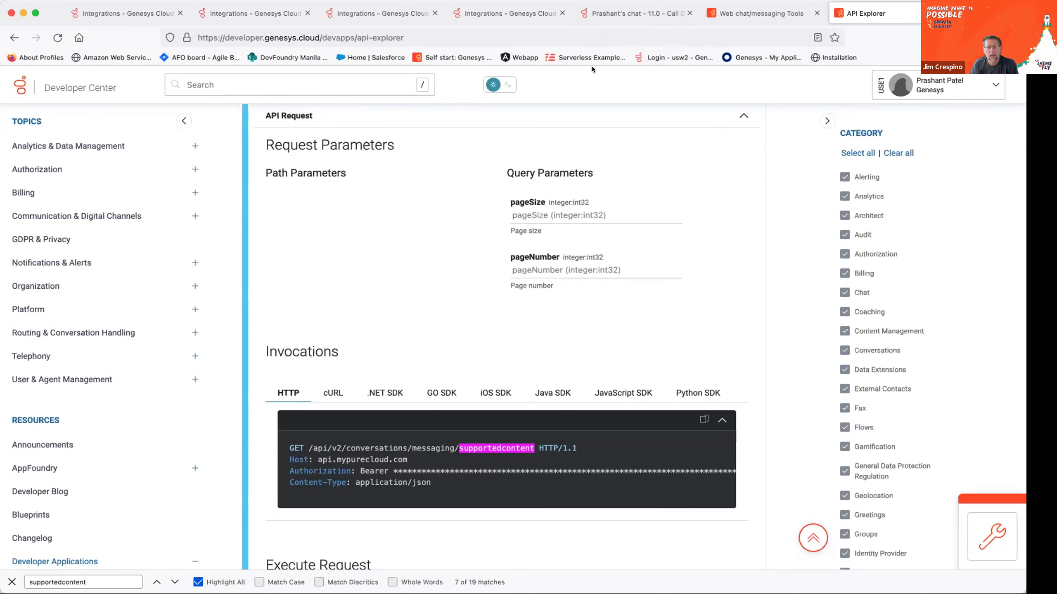
Return to the Web chat/messaging Tools page and request to close the live chat session.
left_click(790, 15)
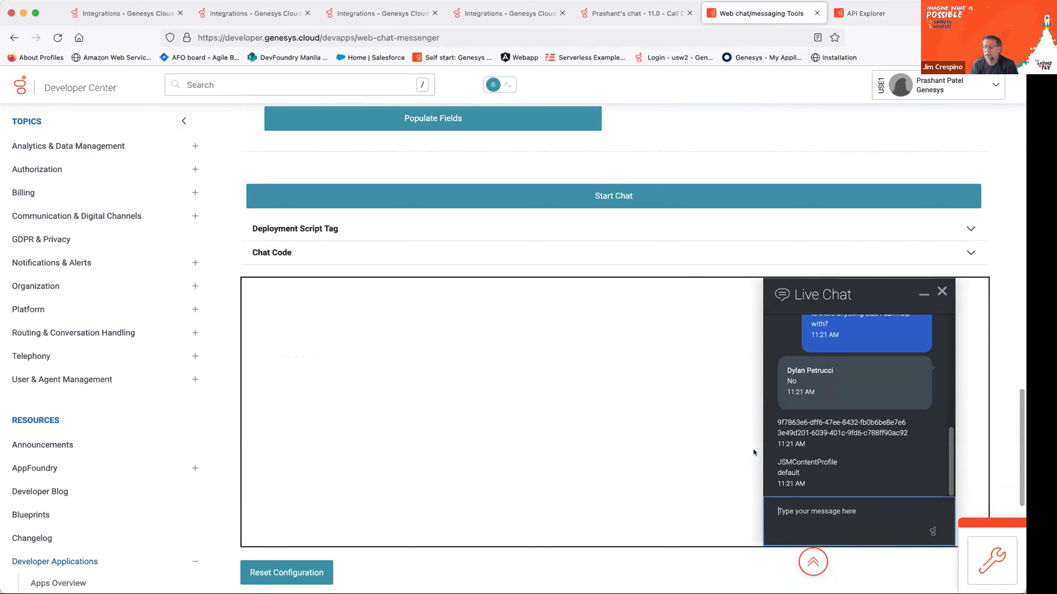
left_click(940, 291)
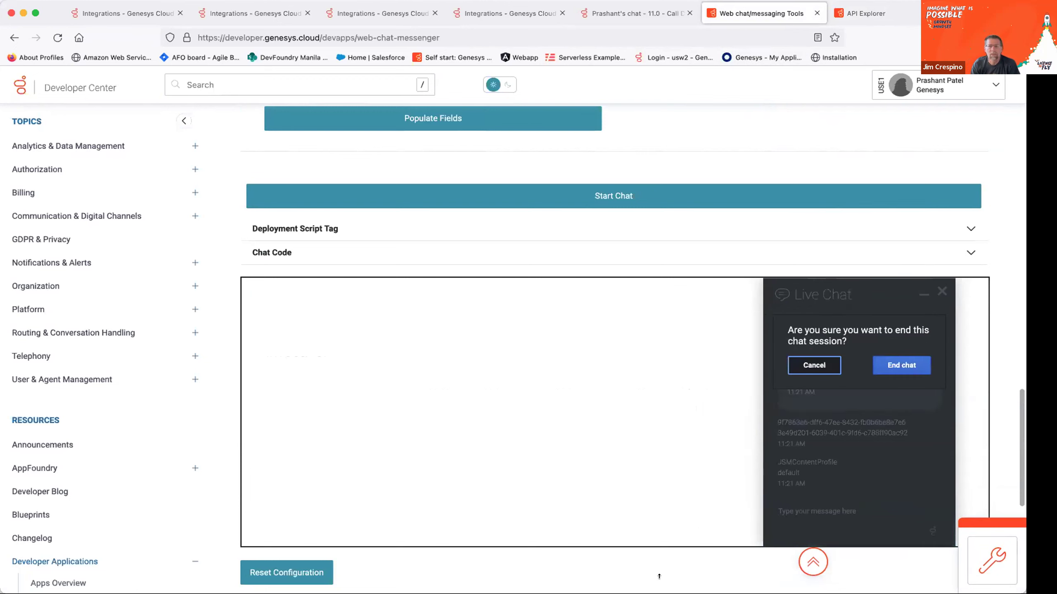
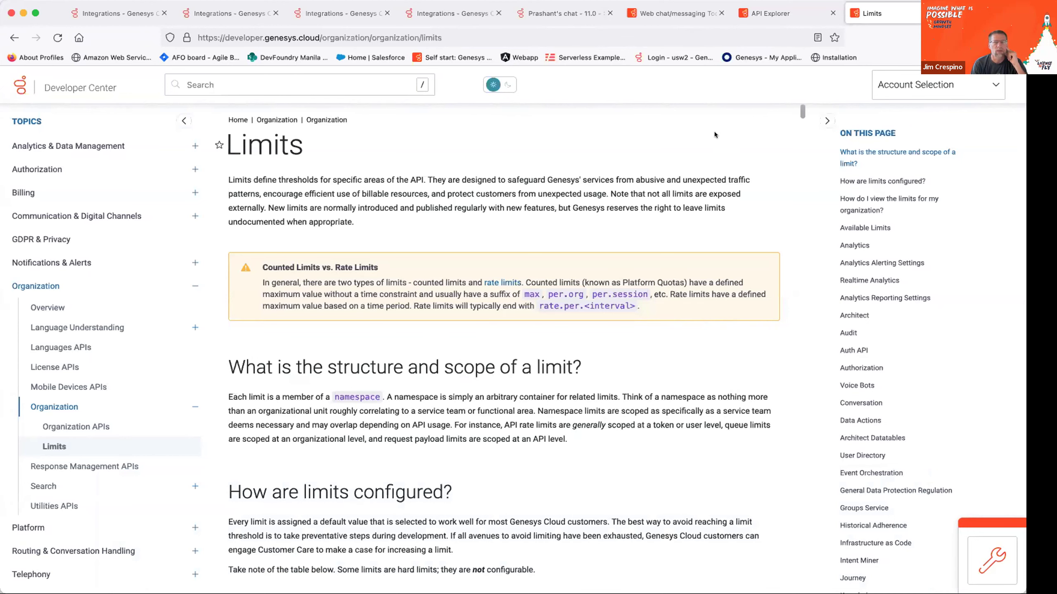
Return to API Explorer and review the required permissions, scopes and resource limits in the Supported Content profiles endpoint's Operation Information.
left_click(791, 15)
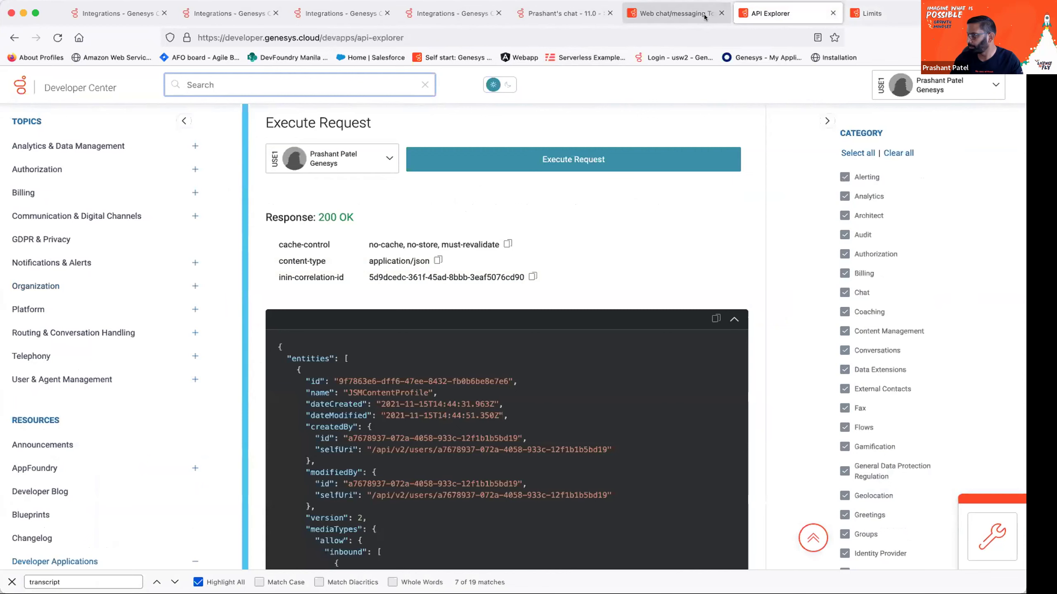
scroll(765, 358, "down", 1)
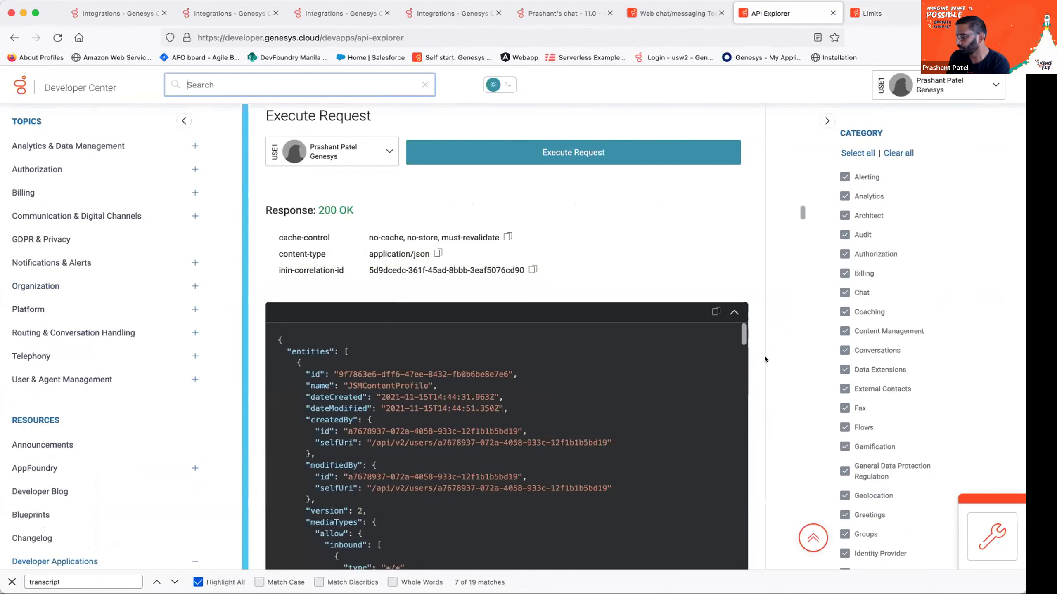
scroll(764, 359, "up", 10)
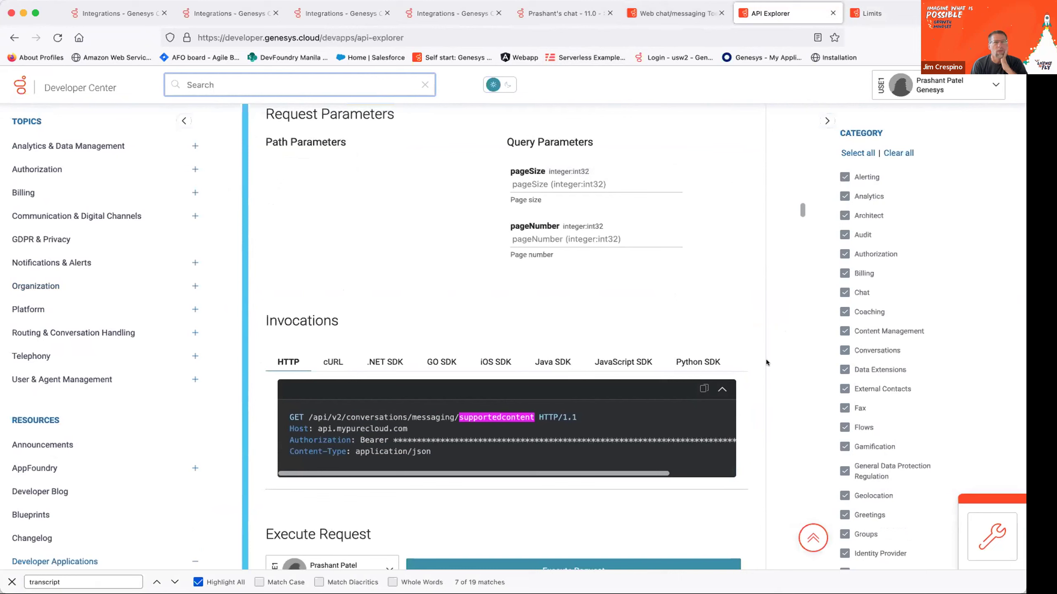
scroll(684, 179, "up", 1)
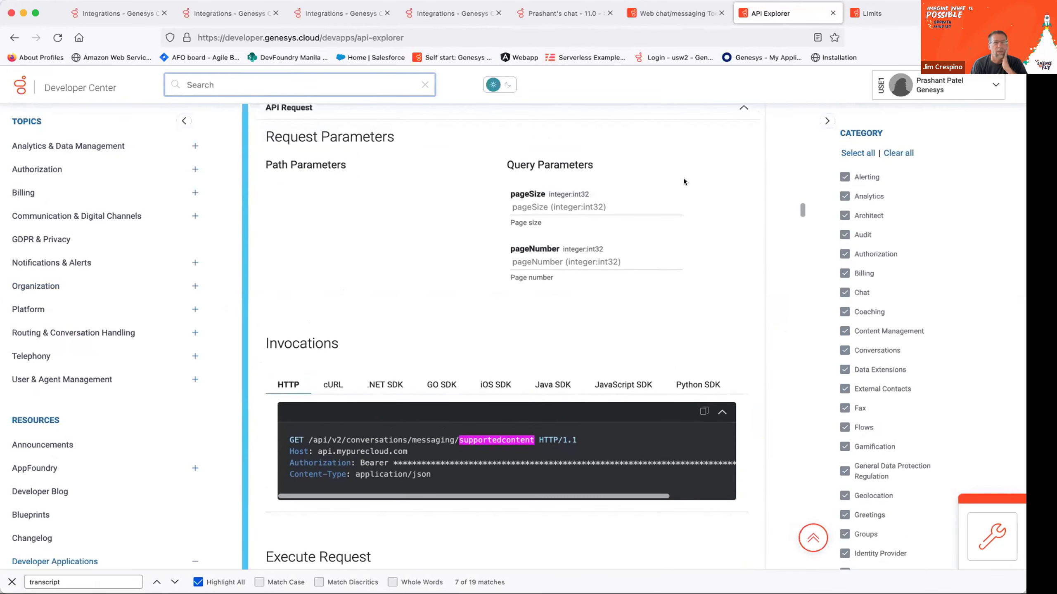
scroll(684, 182, "up", 4)
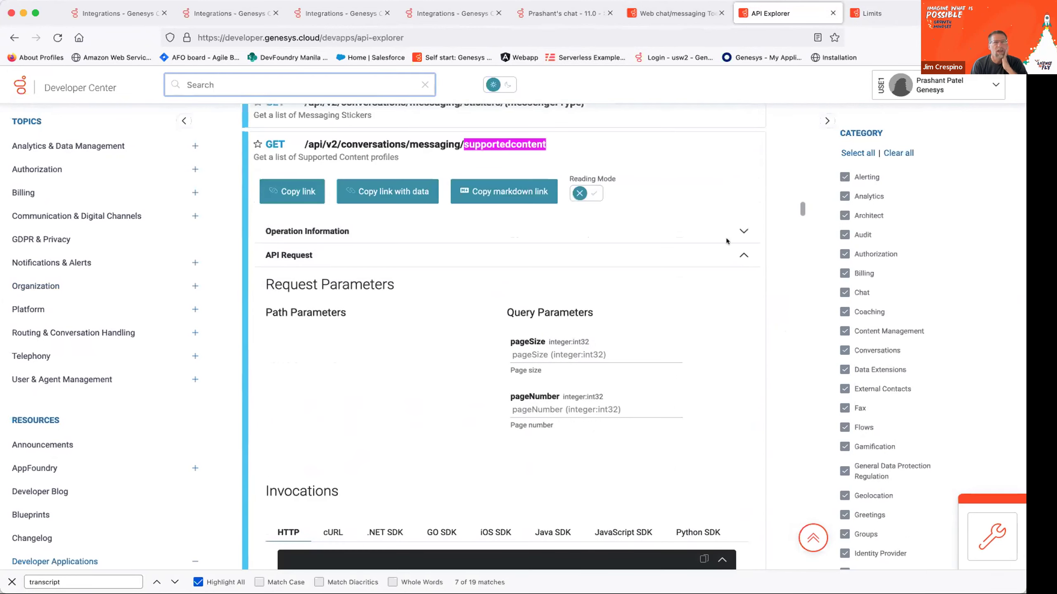
left_click(618, 236)
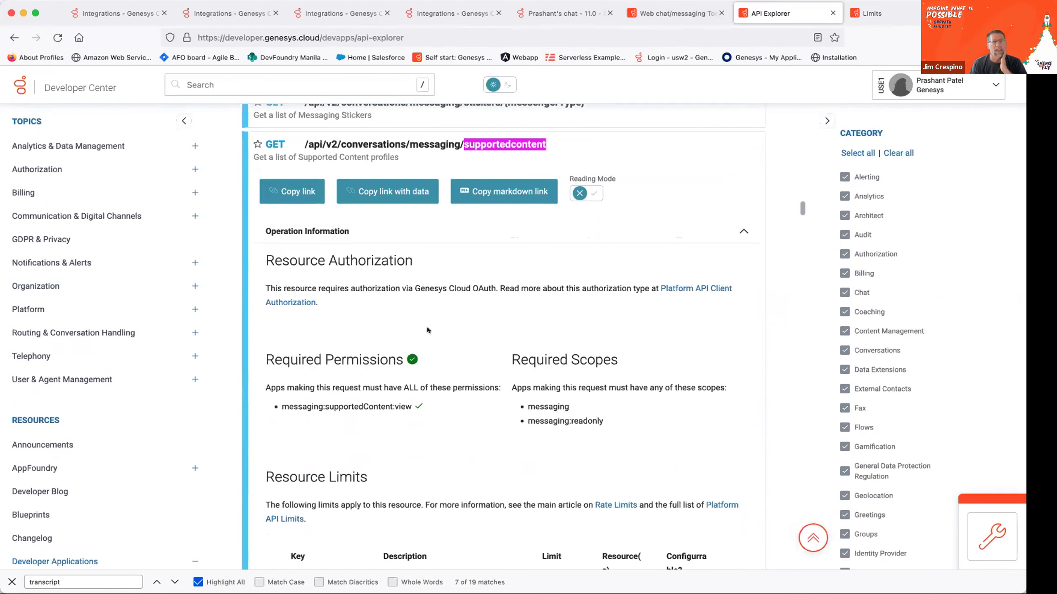
scroll(429, 330, "down", 1)
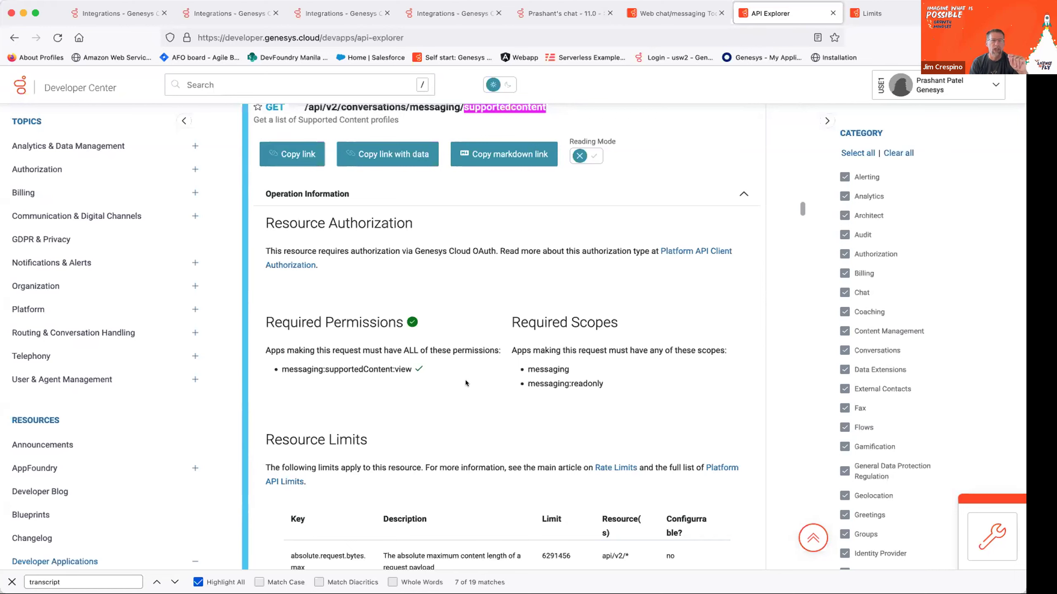
scroll(467, 383, "down", 7)
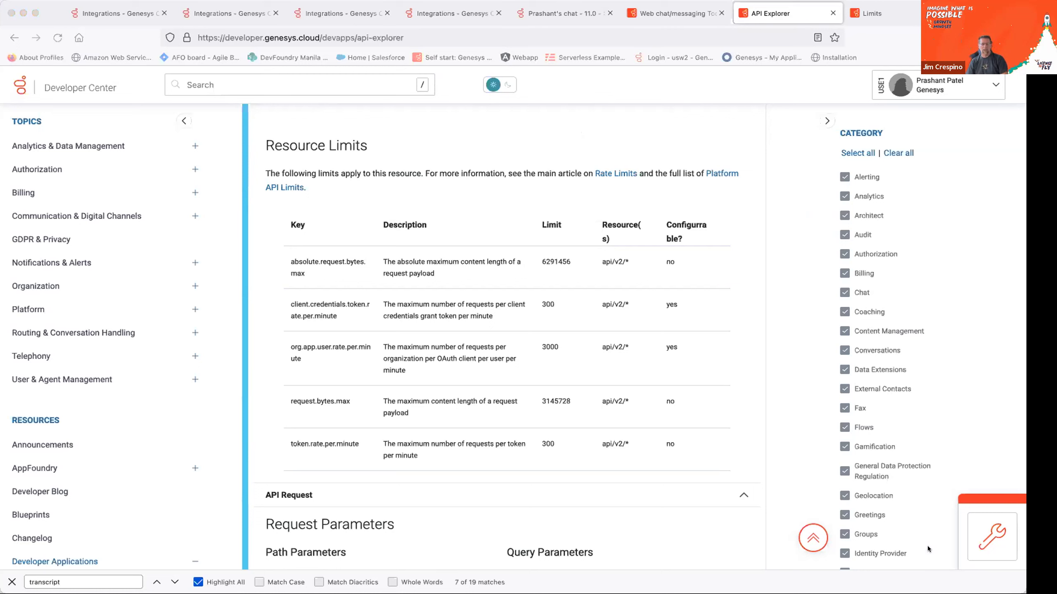
left_click(467, 129)
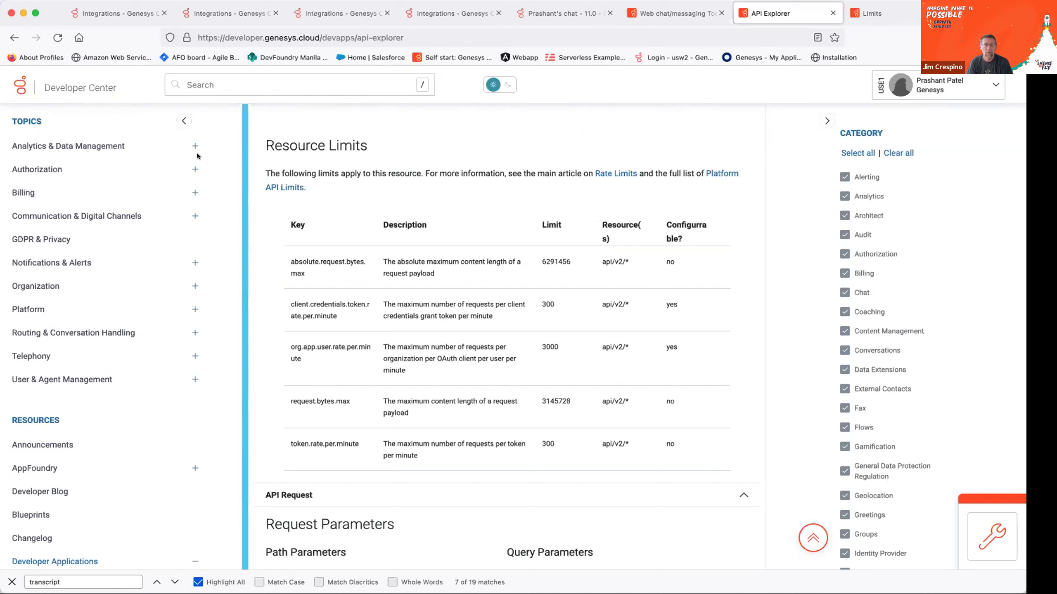
key("super+Tab")
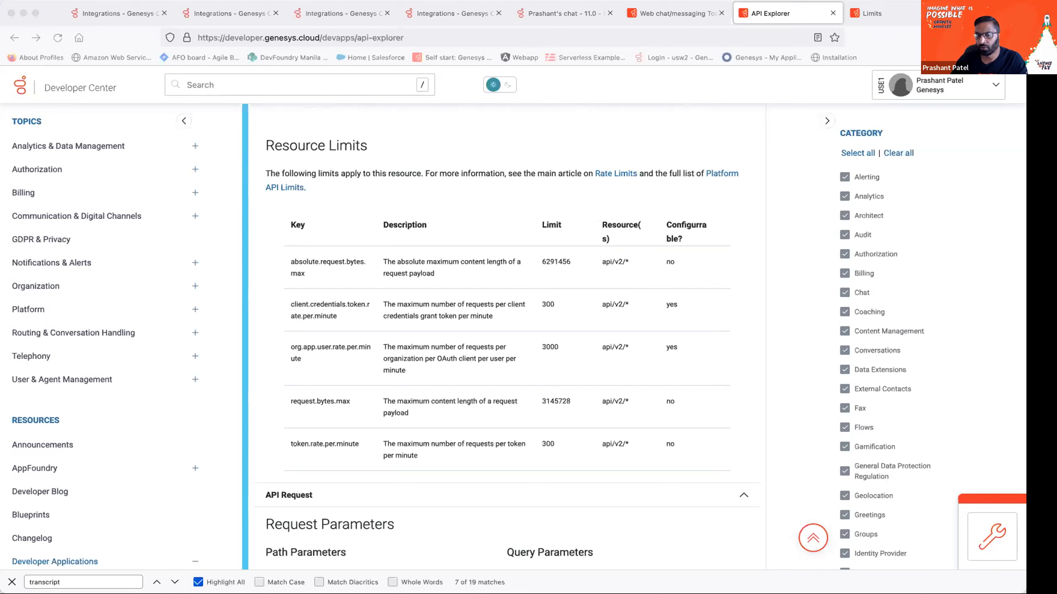
left_click(647, 128)
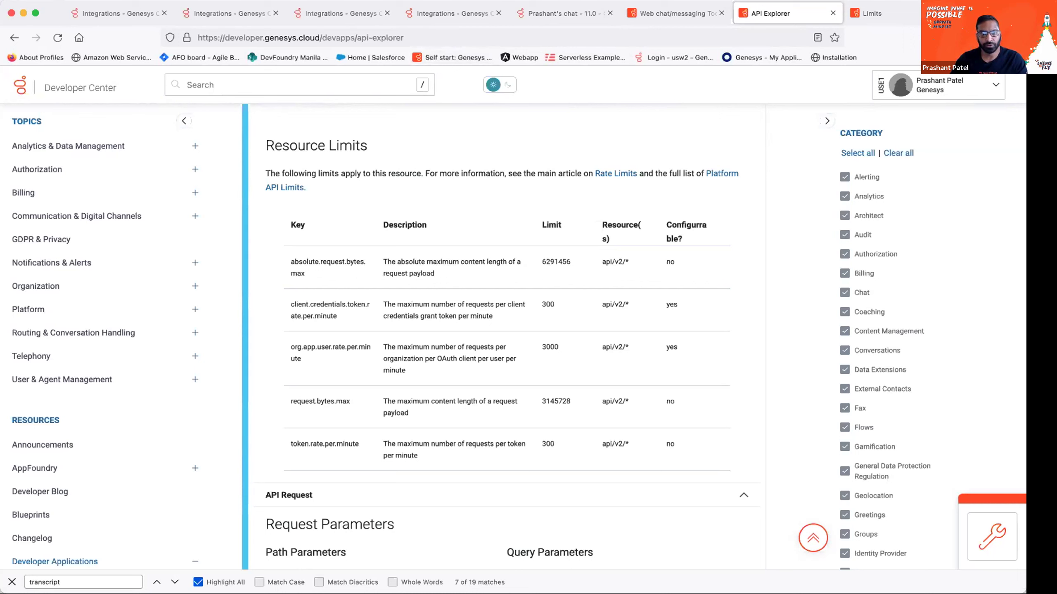
key("super+Tab")
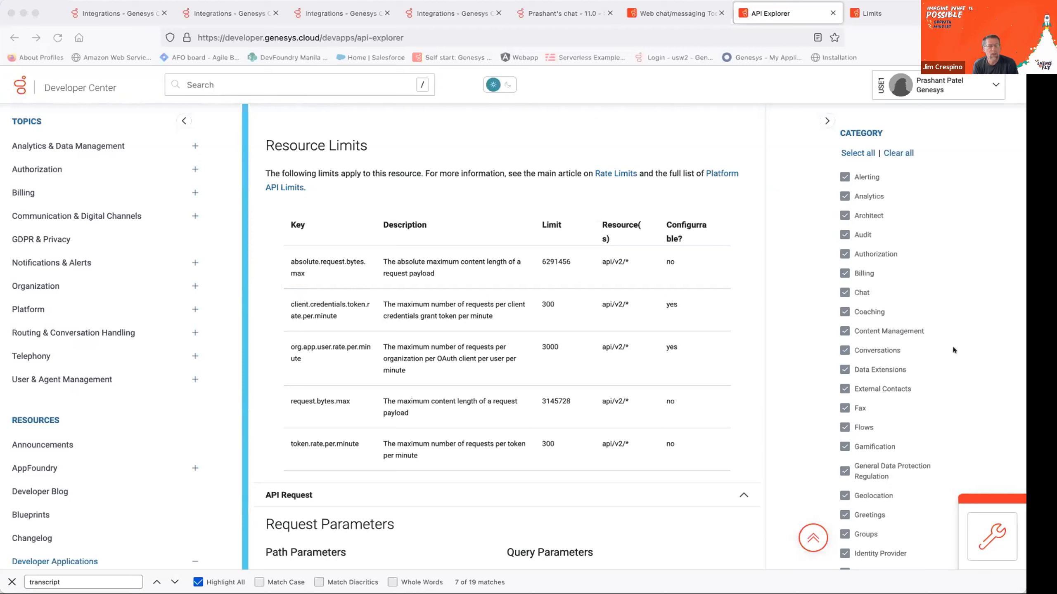
left_click(628, 128)
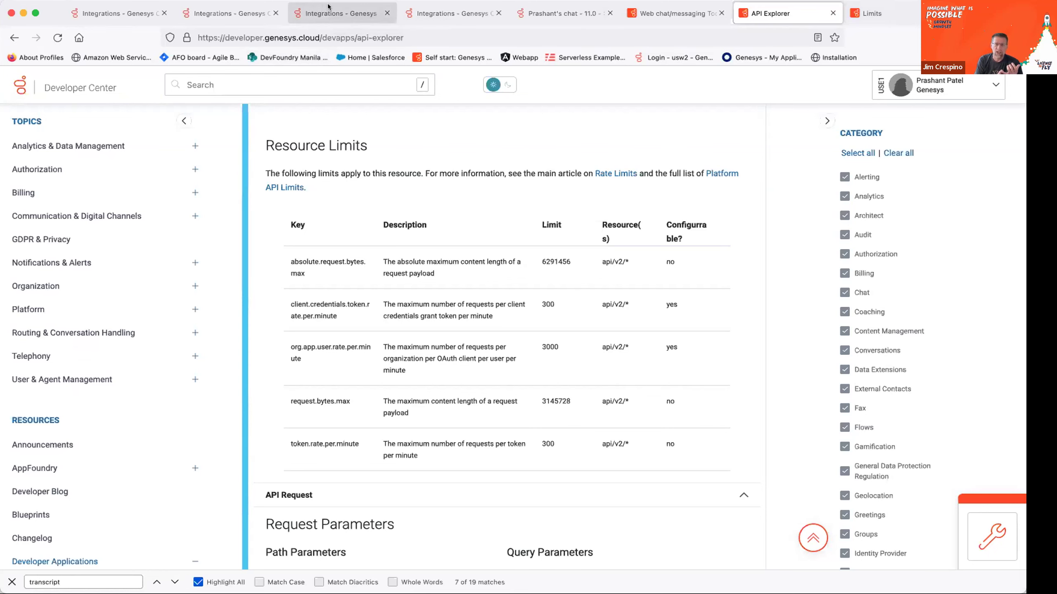
Go from the data action's test page to the Actions list and browse the integrations offered for a new action, without adding one.
left_click(312, 15)
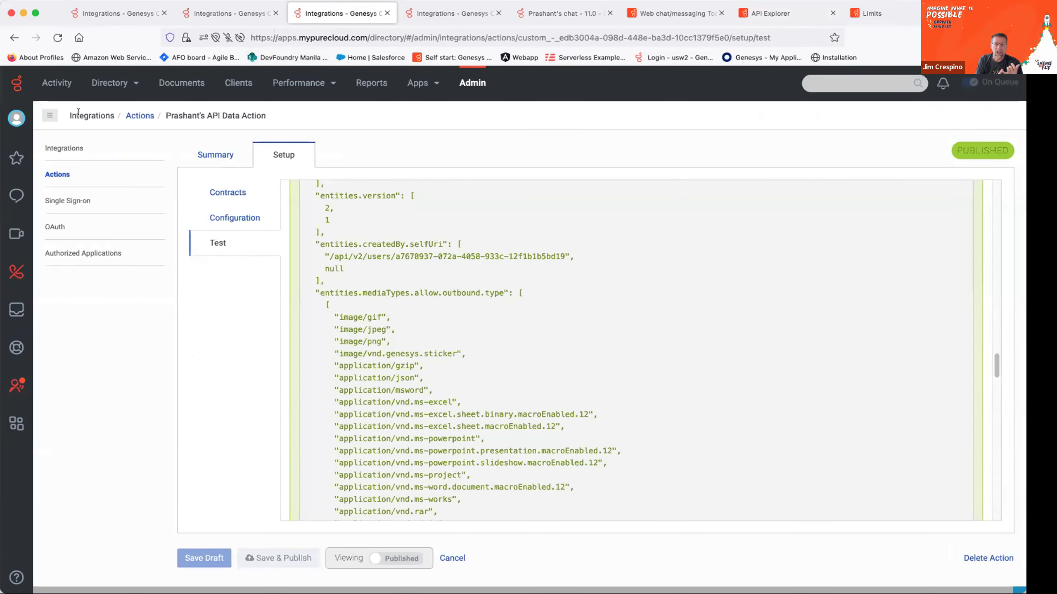
left_click(140, 115)
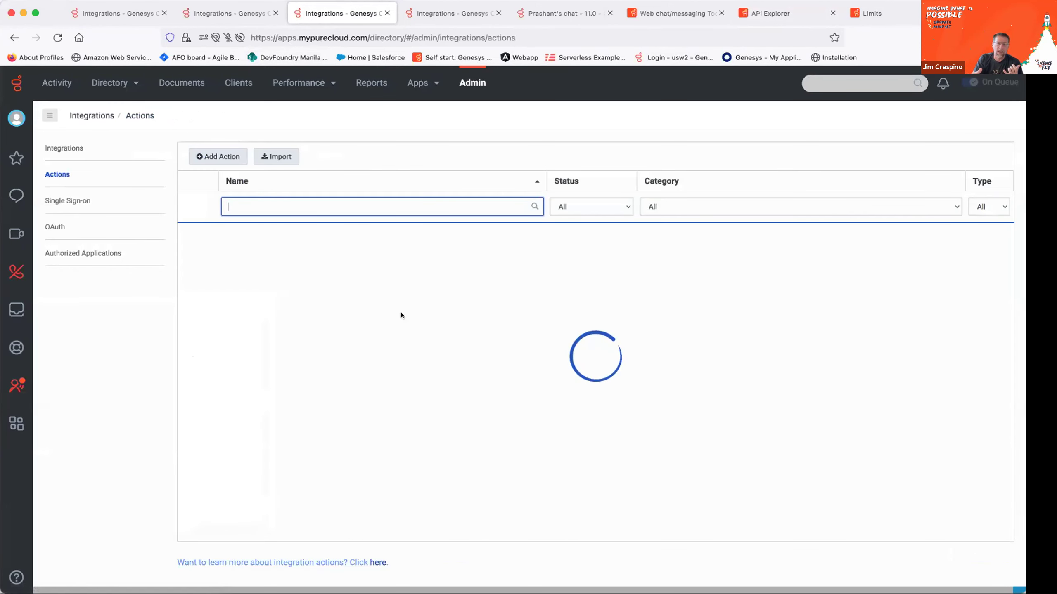
left_click(220, 157)
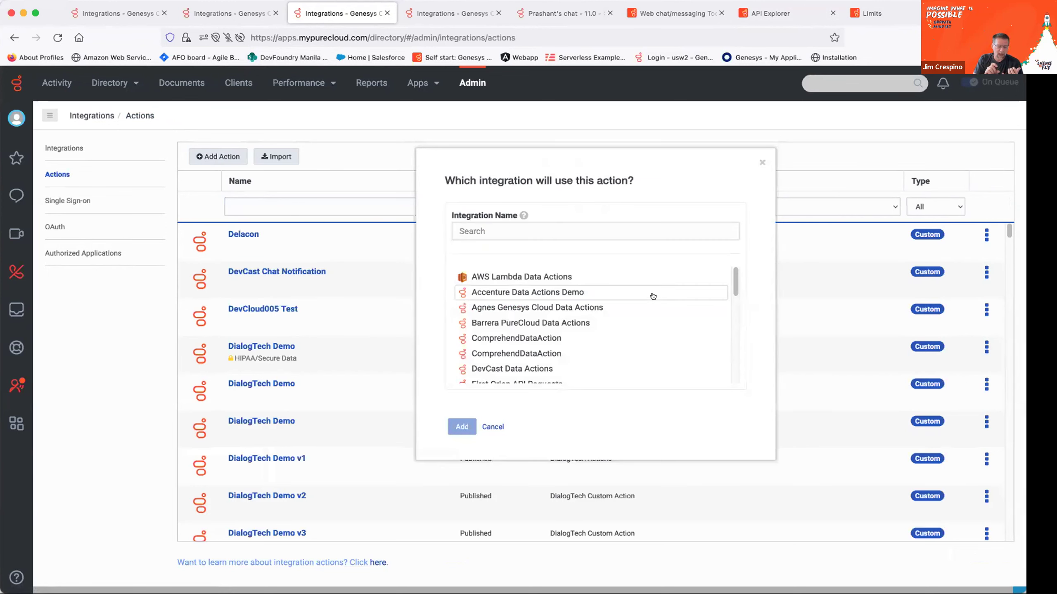
scroll(609, 293, "down", 1)
scroll(608, 306, "down", 1)
scroll(605, 299, "up", 1)
scroll(596, 297, "down", 4)
scroll(596, 296, "down", 5)
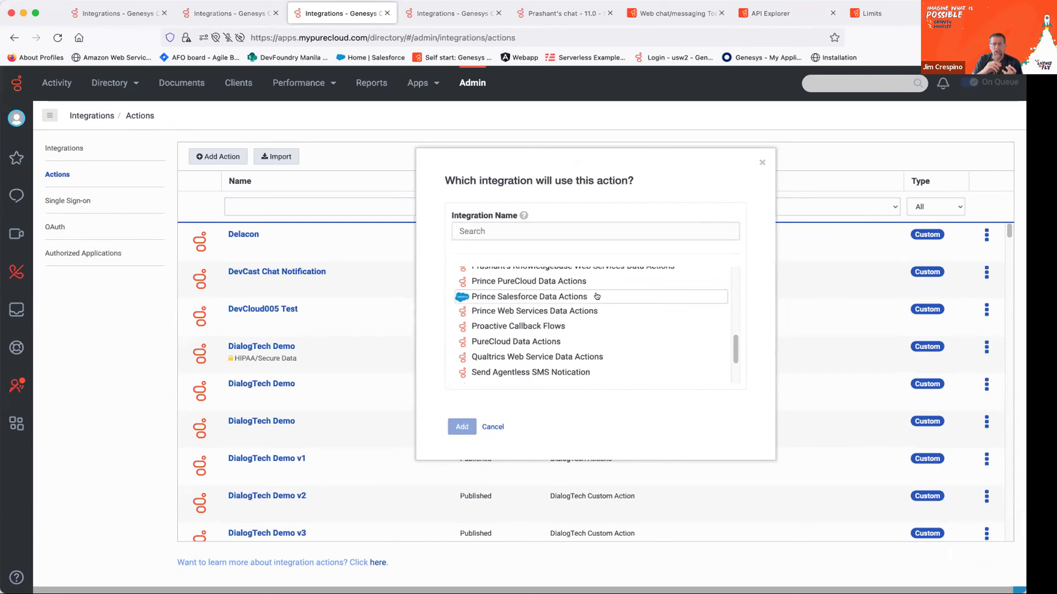
scroll(596, 296, "down", 1)
scroll(597, 296, "down", 3)
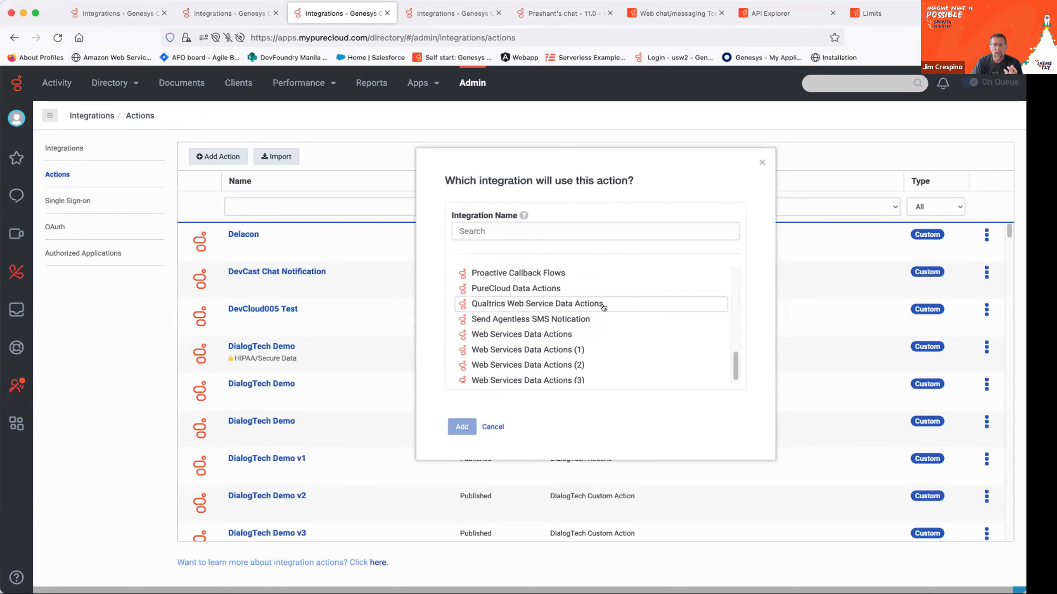
scroll(603, 302, "up", 10)
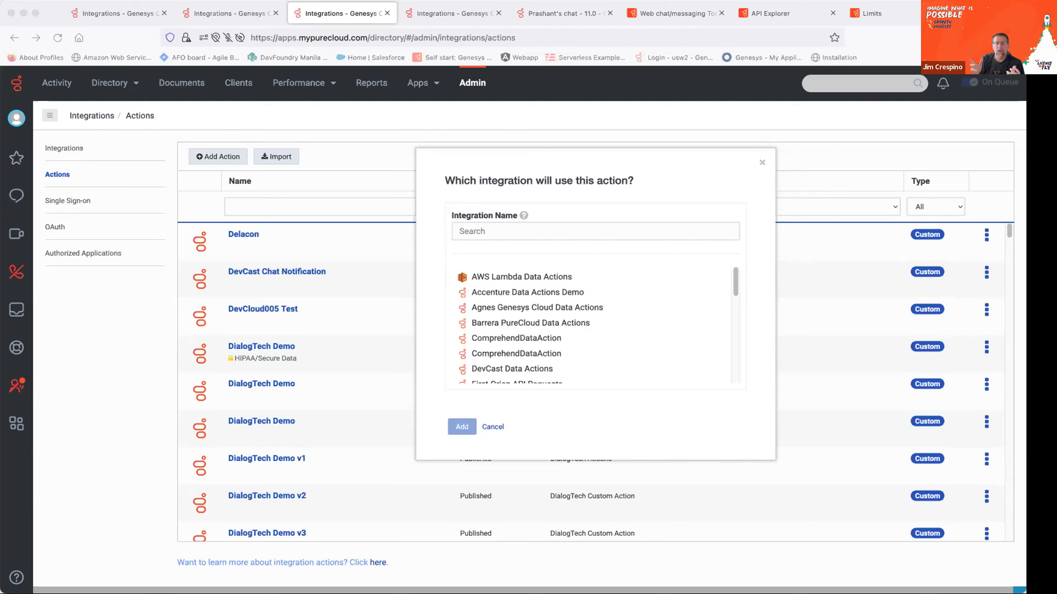
left_click(761, 163)
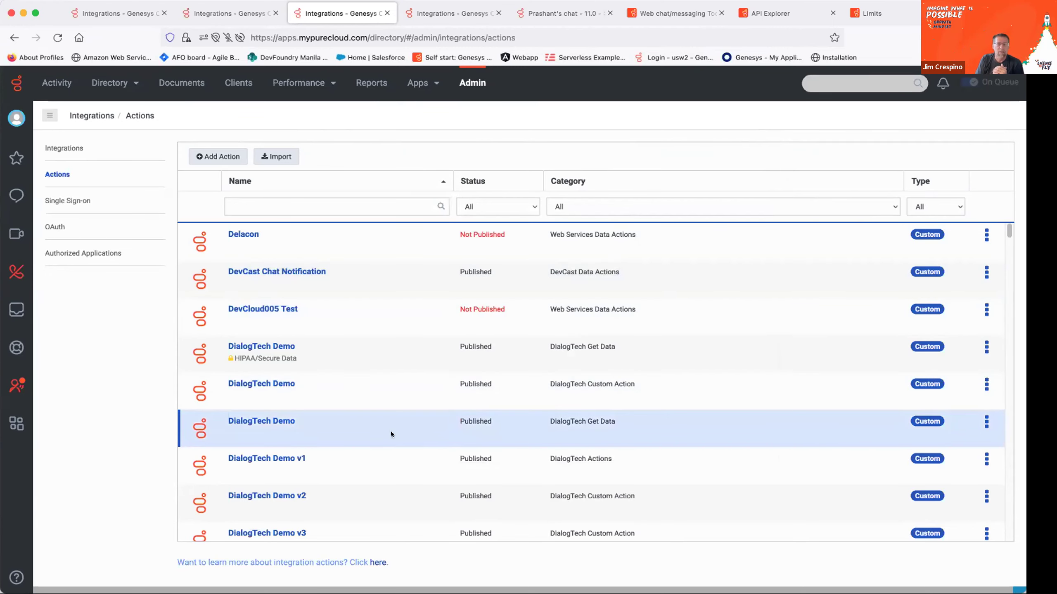
Open the help article on integration actions and review its request and response configuration instructions.
left_click(377, 562)
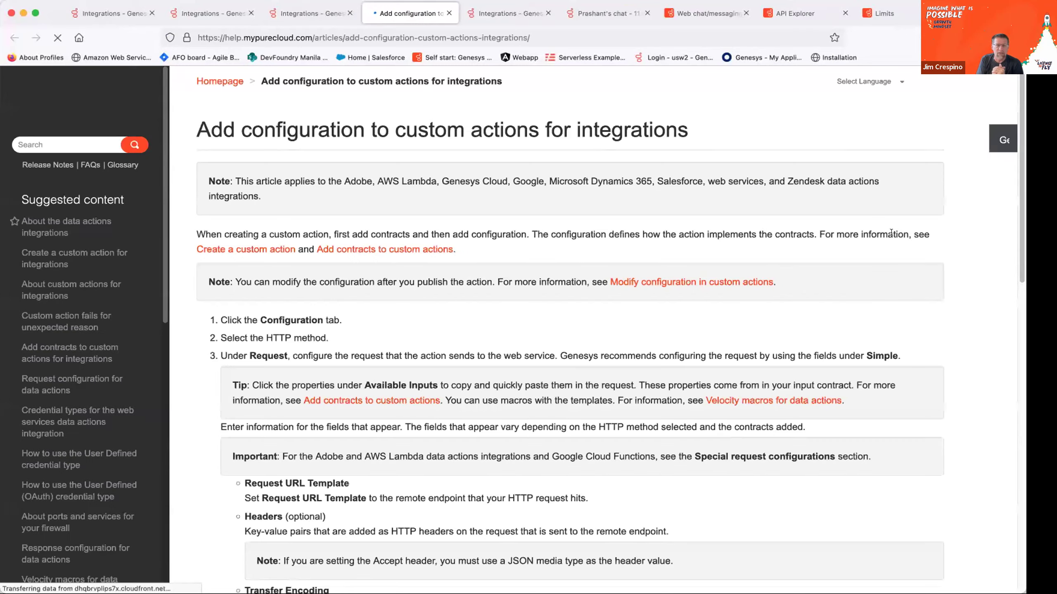
scroll(572, 147, "down", 10)
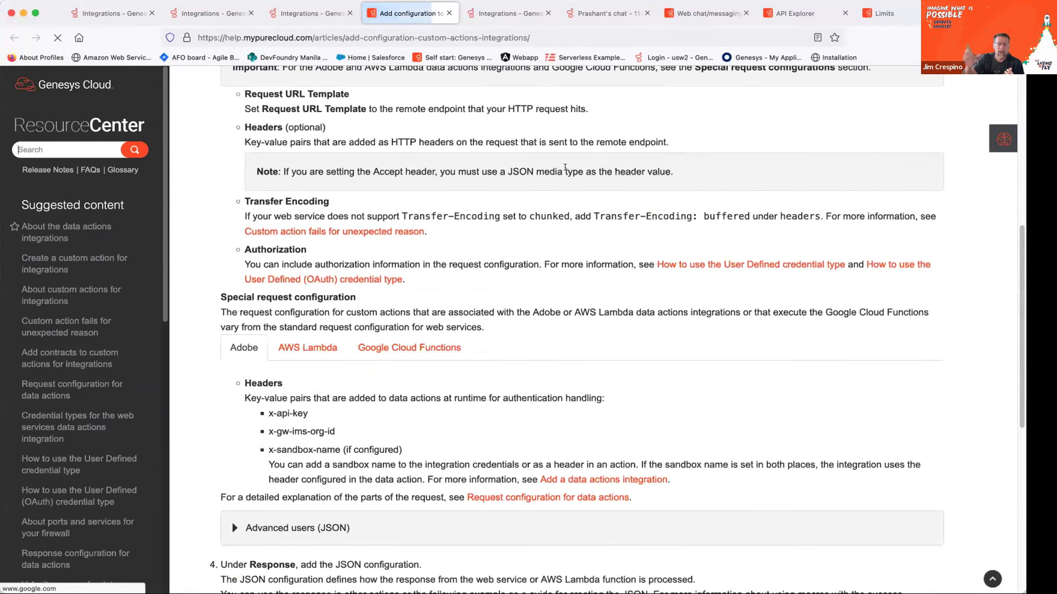
scroll(560, 172, "down", 8)
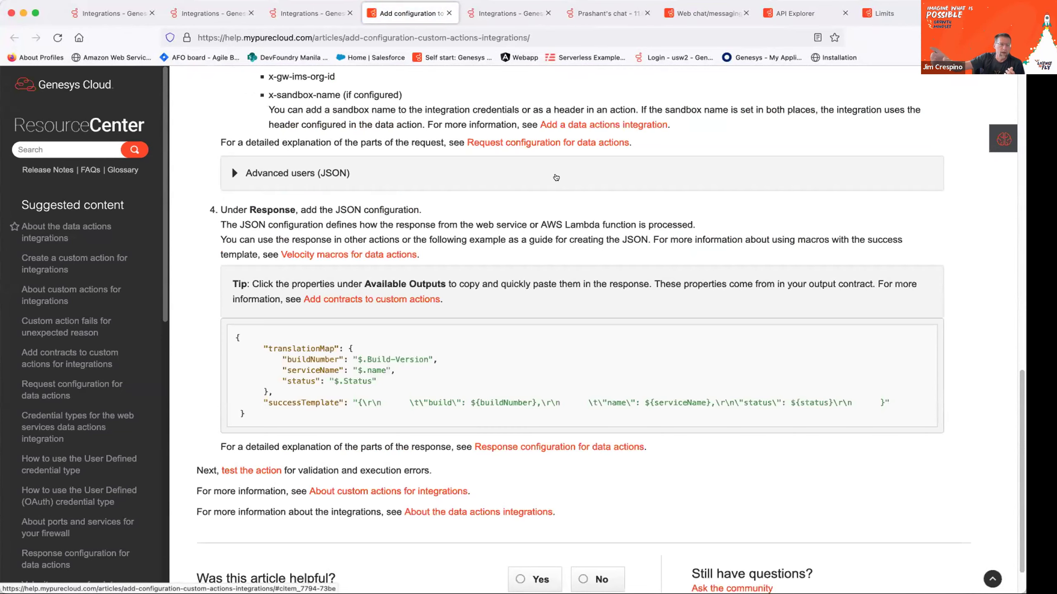
scroll(556, 178, "down", 2)
scroll(558, 177, "up", 8)
scroll(558, 175, "up", 9)
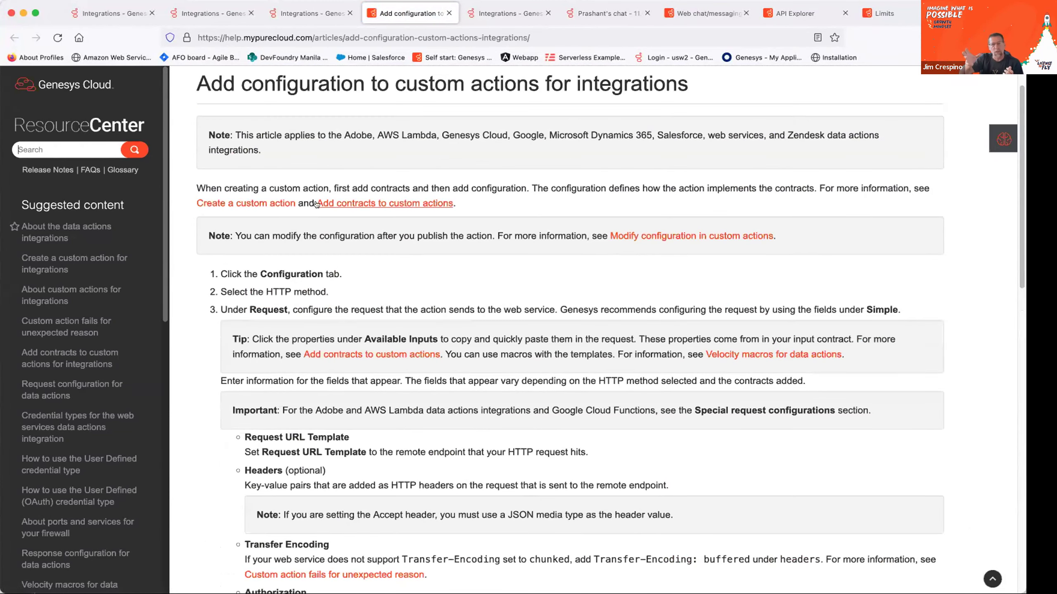
Open the linked article on creating a custom action, read through its steps, and close the help page.
left_click(282, 202)
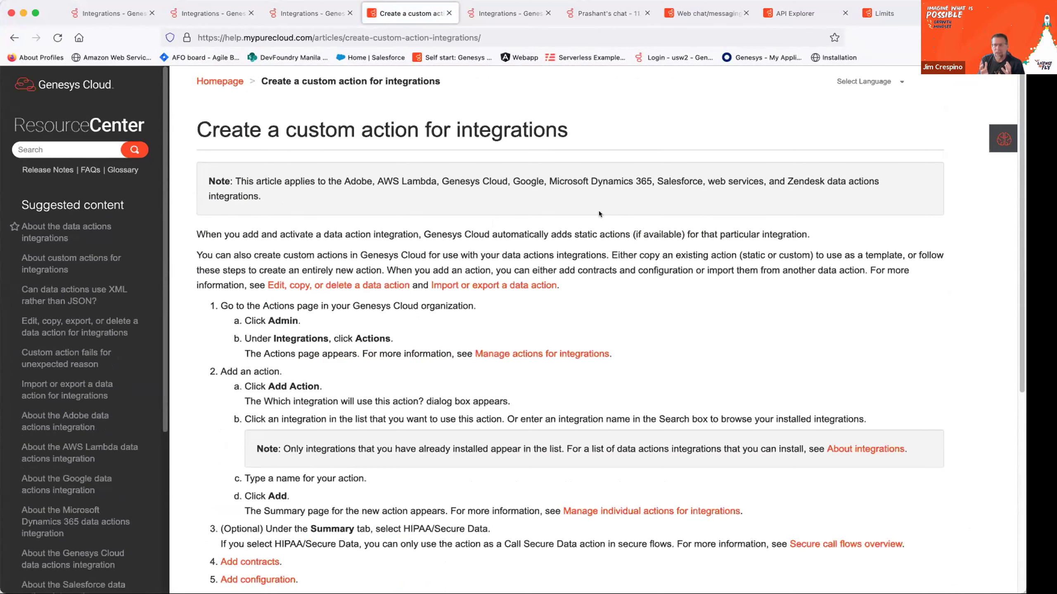
scroll(600, 214, "down", 5)
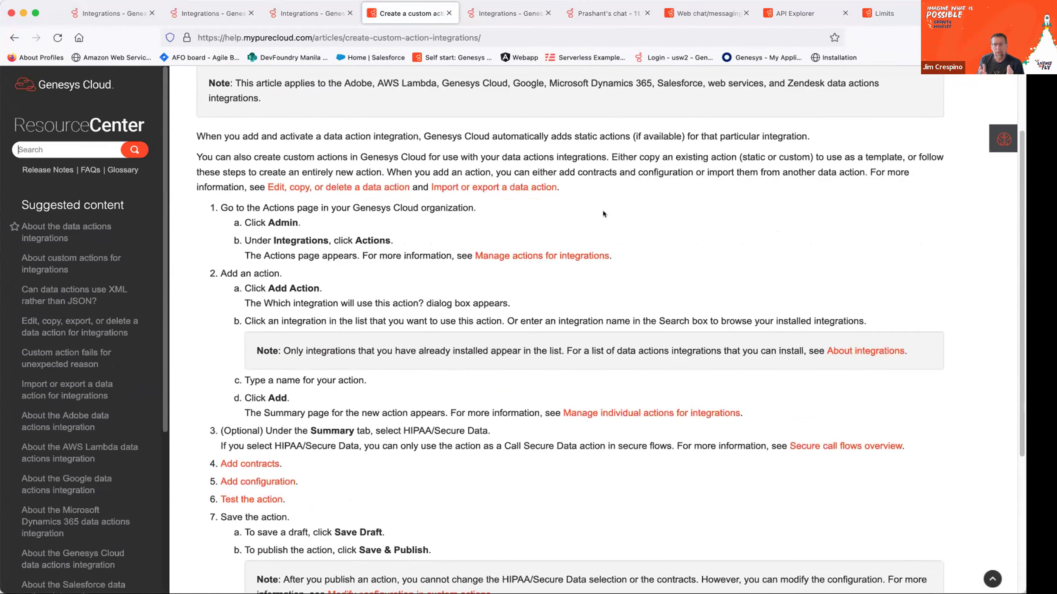
scroll(602, 213, "down", 3)
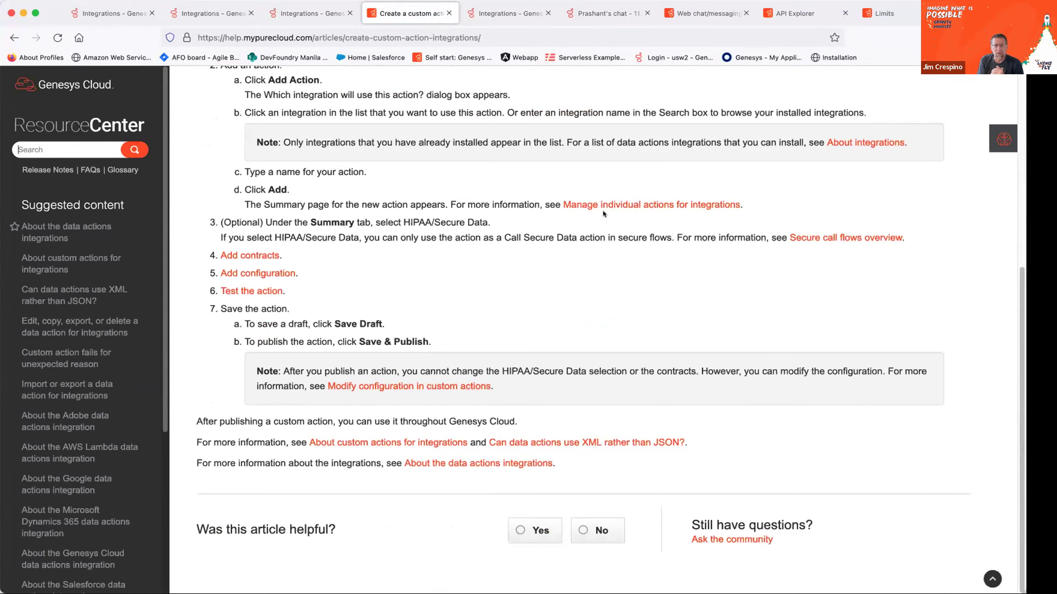
scroll(603, 210, "up", 8)
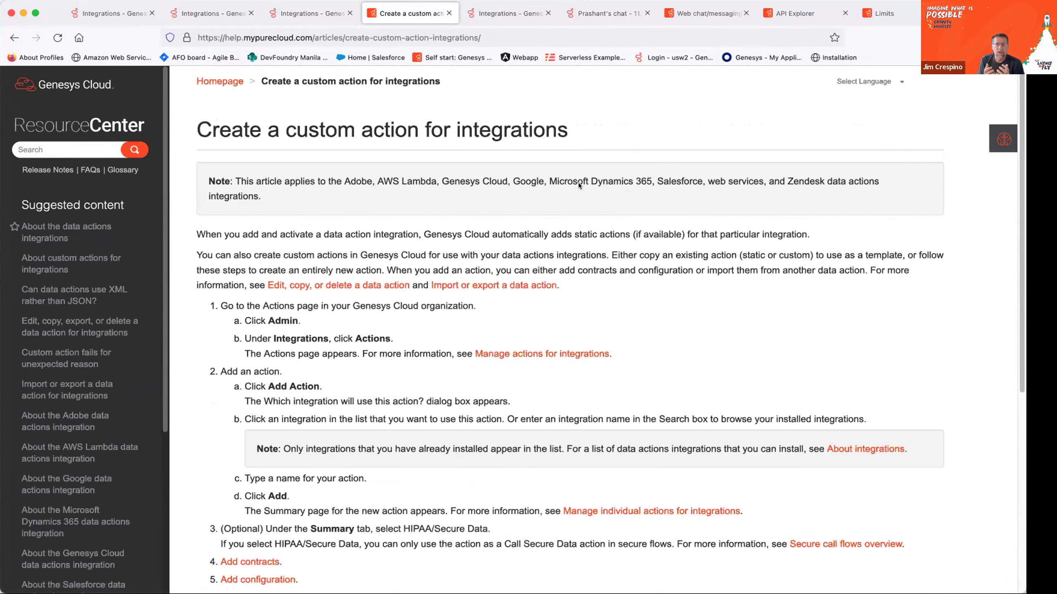
key("super+w")
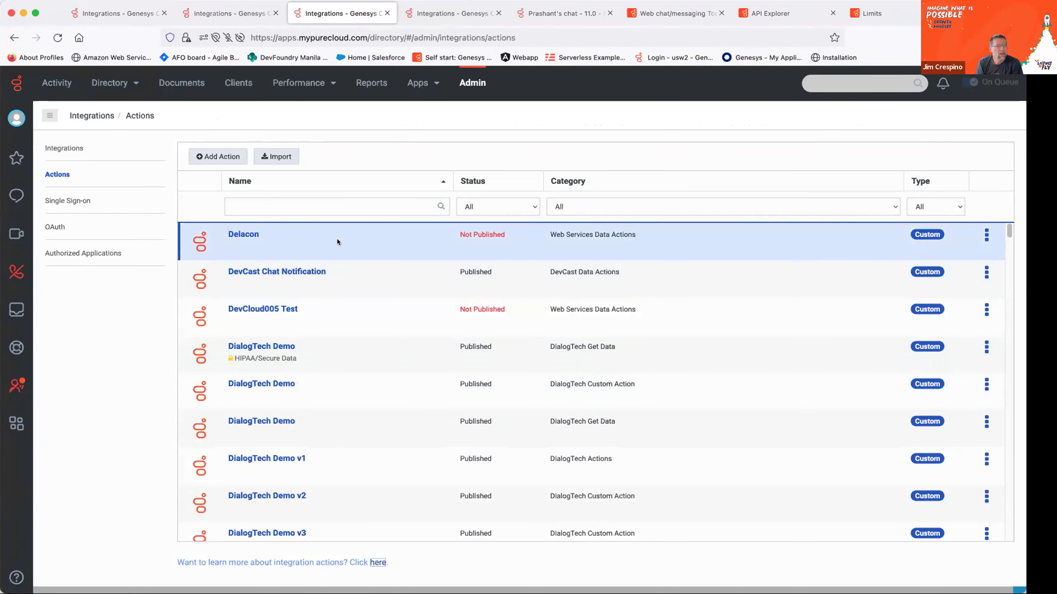
Filter the Integrations list by the integration owner's first name.
left_click(224, 7)
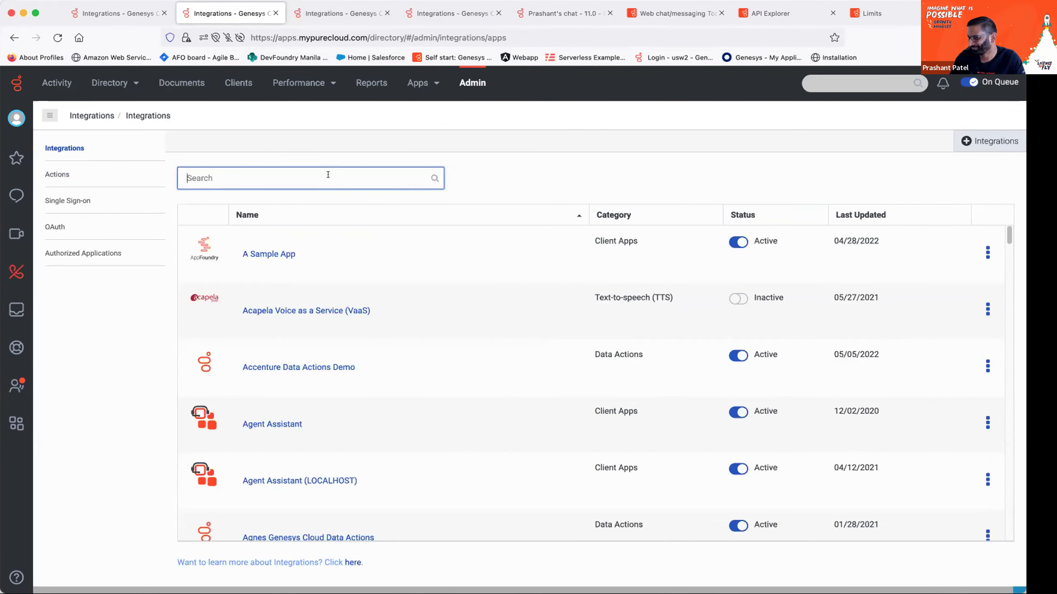
type("prashant")
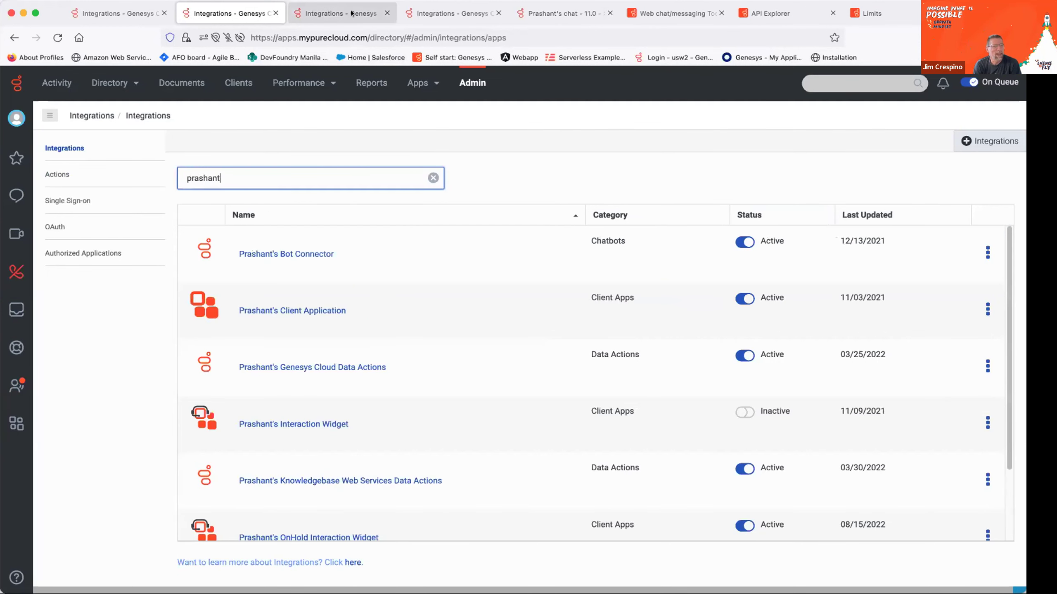
Filter the Actions list by the owner's first name and review the owner's API Data Action's setup contracts and summary.
left_click(351, 13)
left_click(299, 208)
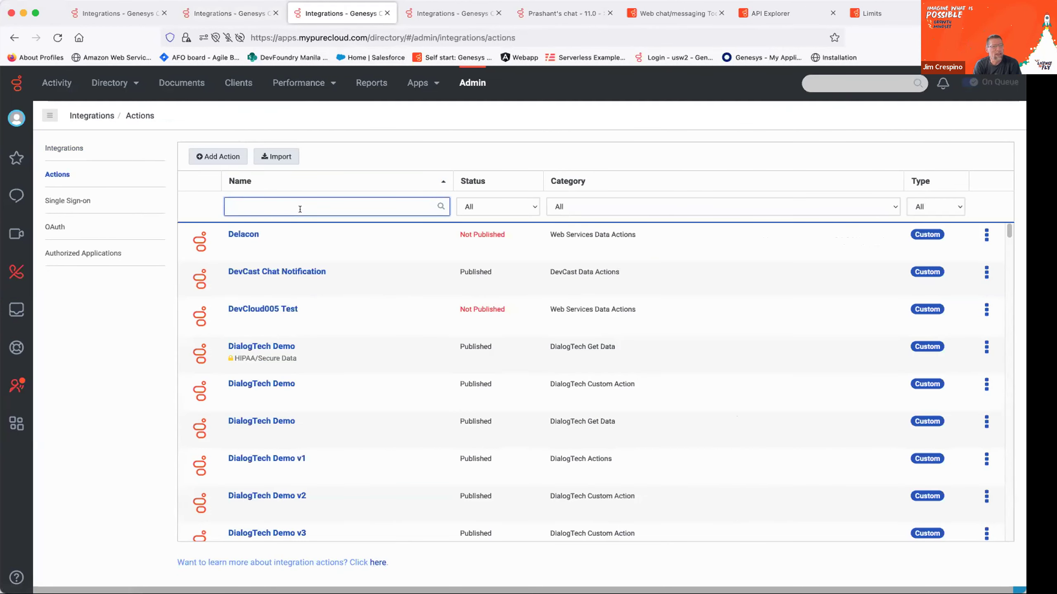
type("prashant")
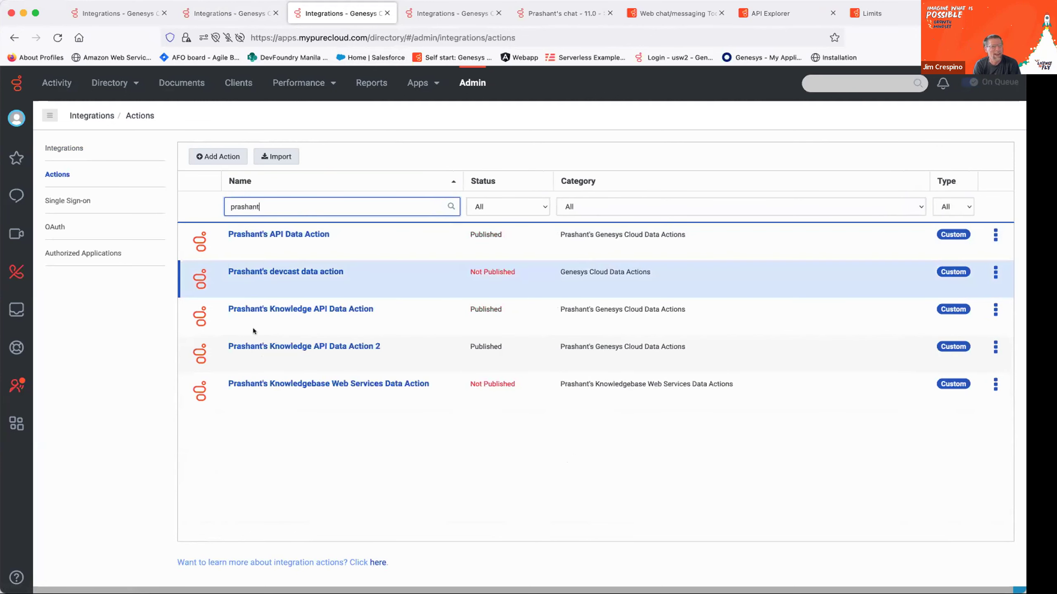
left_click(281, 233)
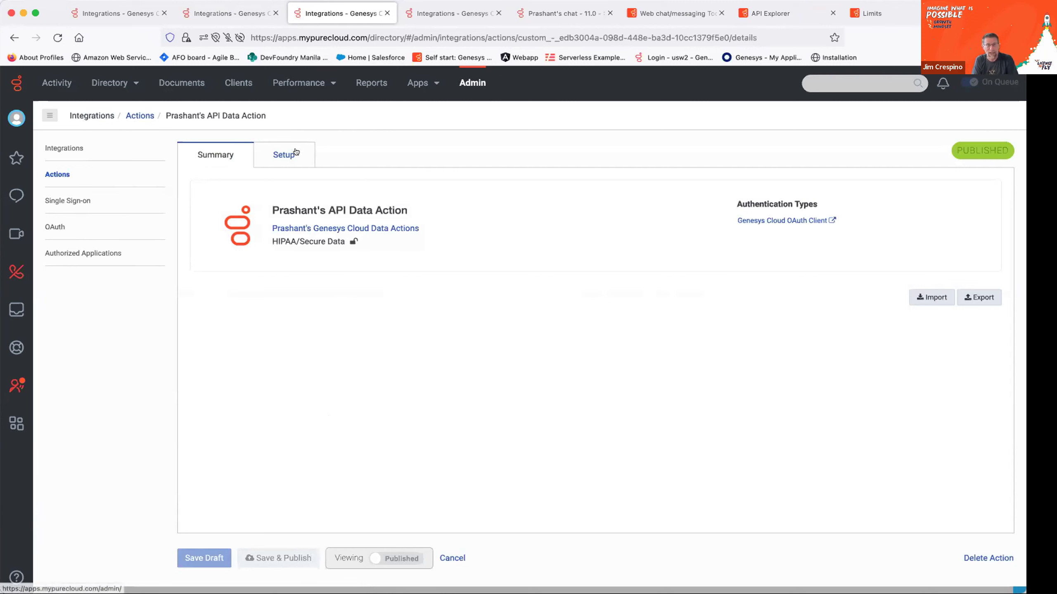
left_click(280, 152)
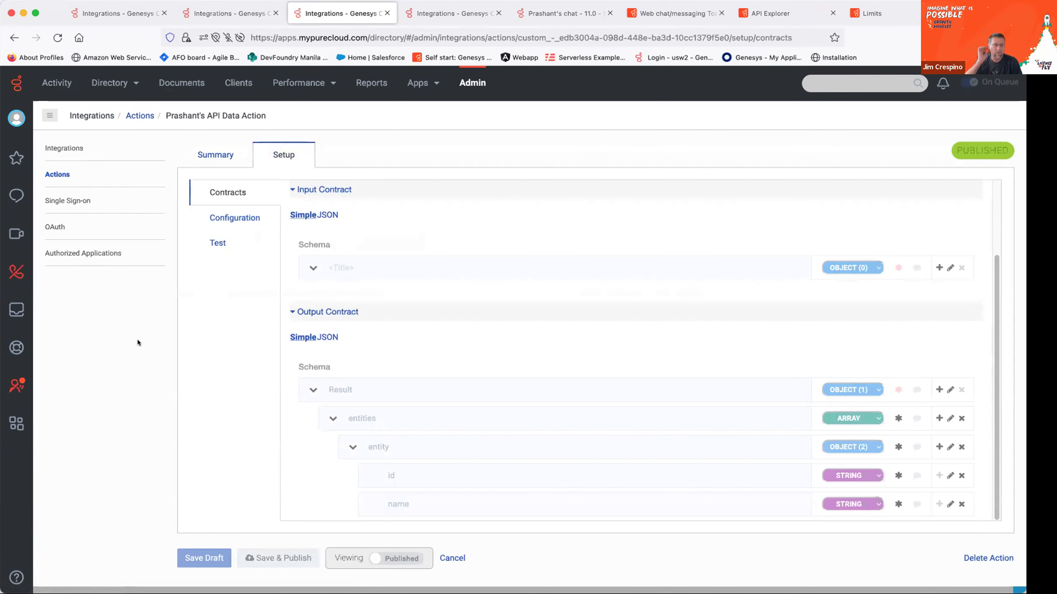
left_click(217, 151)
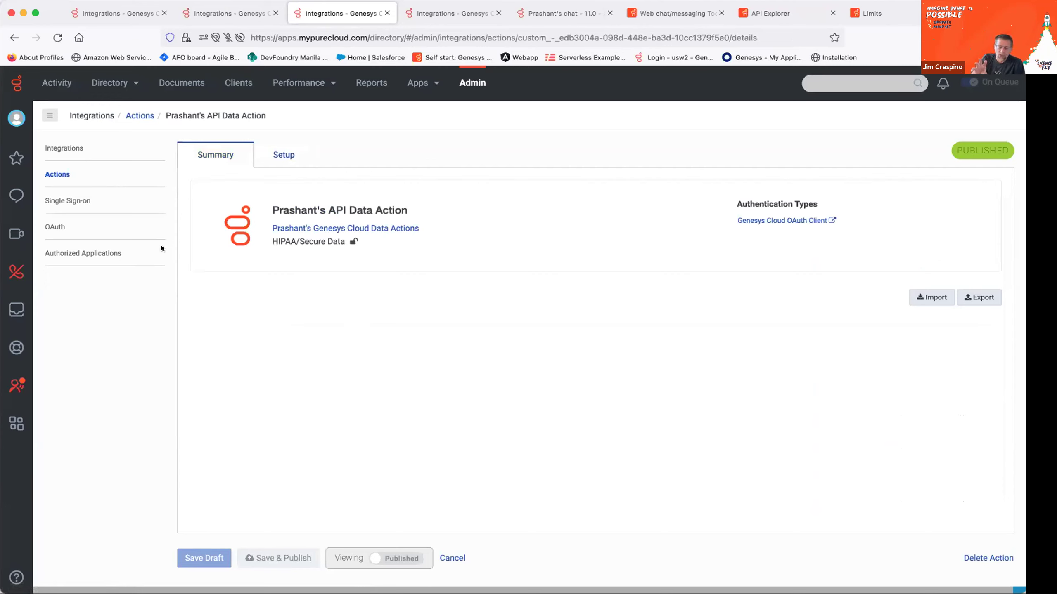
Return to the full Actions list and filter it by the owner's first name again.
left_click(60, 176)
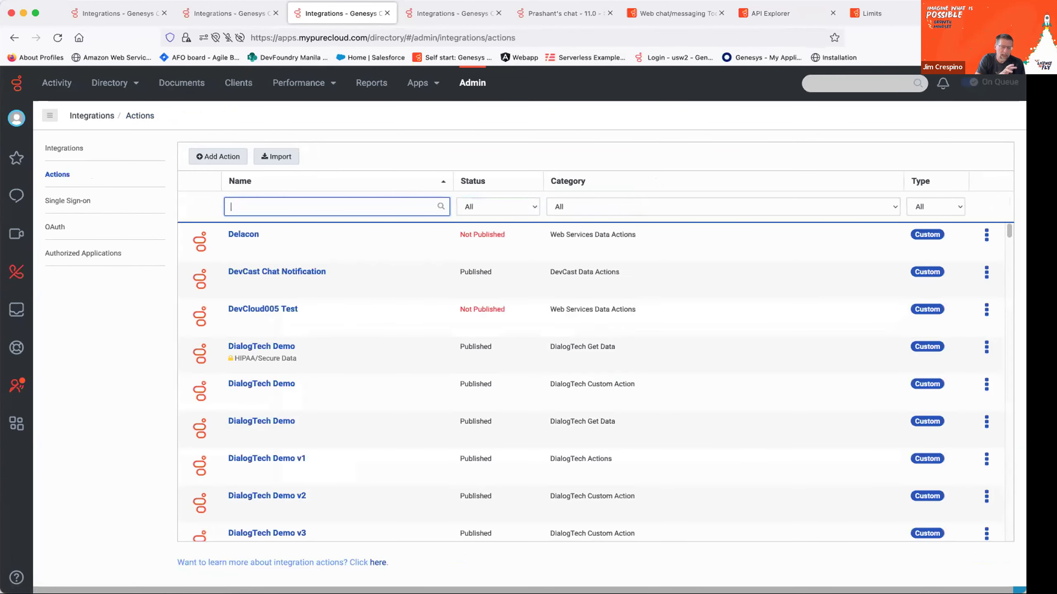
key("super+Tab")
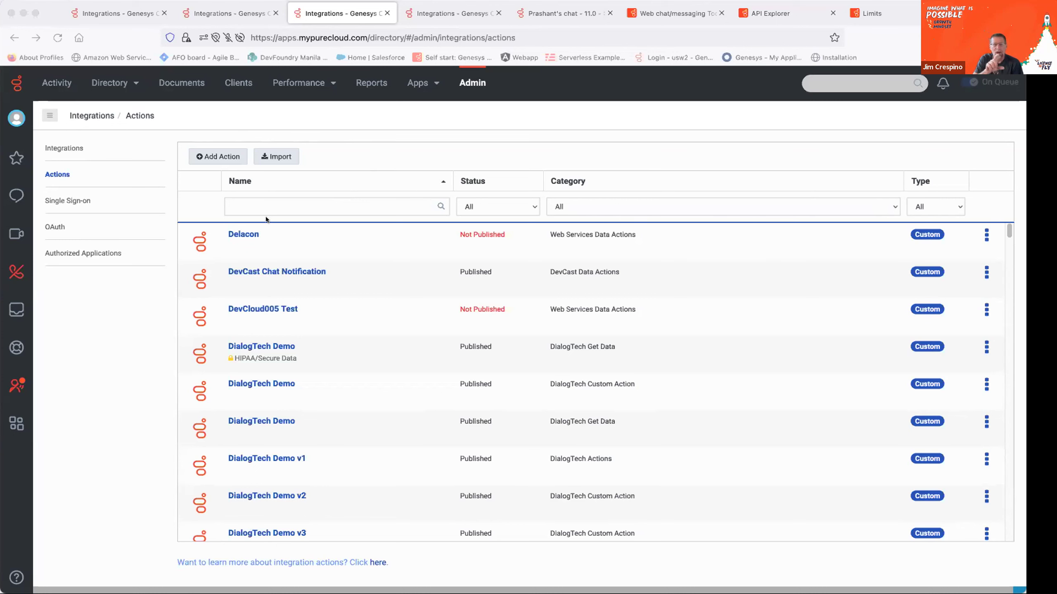
left_click(271, 204)
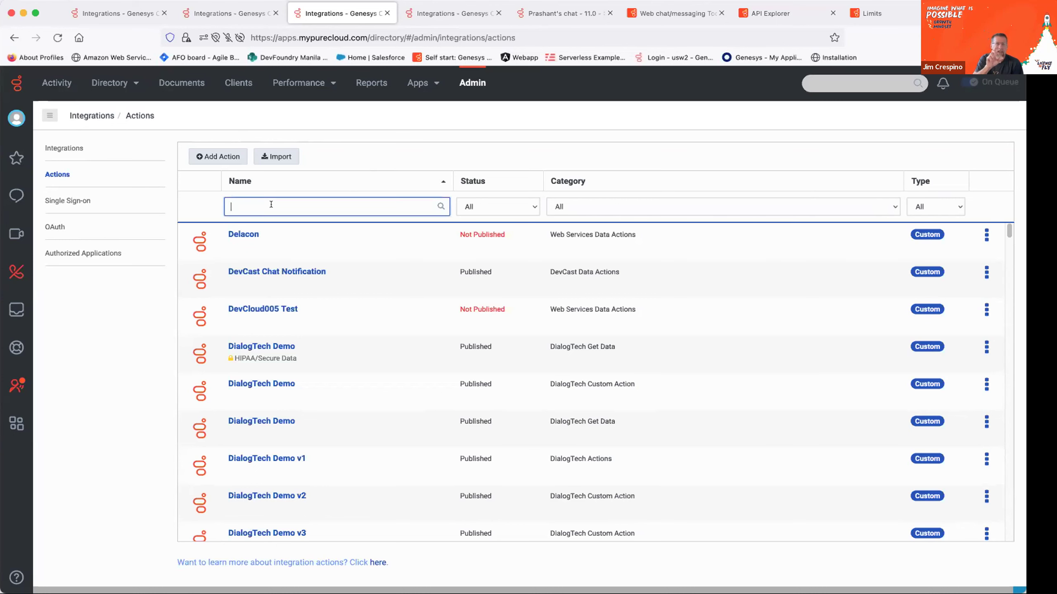
type("prashant")
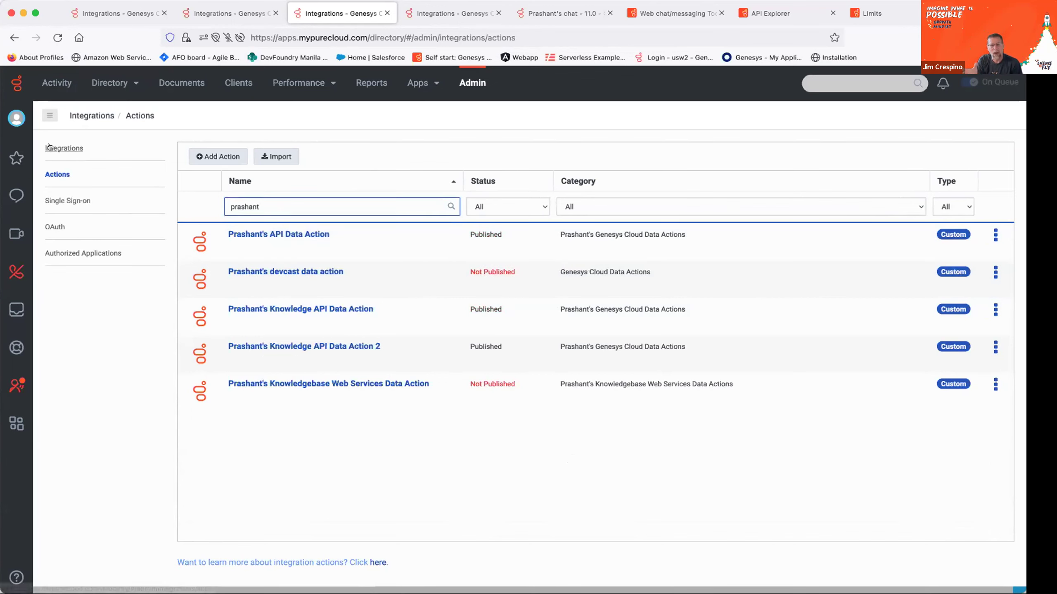
Find the owner's Genesys Cloud Data Actions integration by first name and view its configured credentials.
left_click(63, 149)
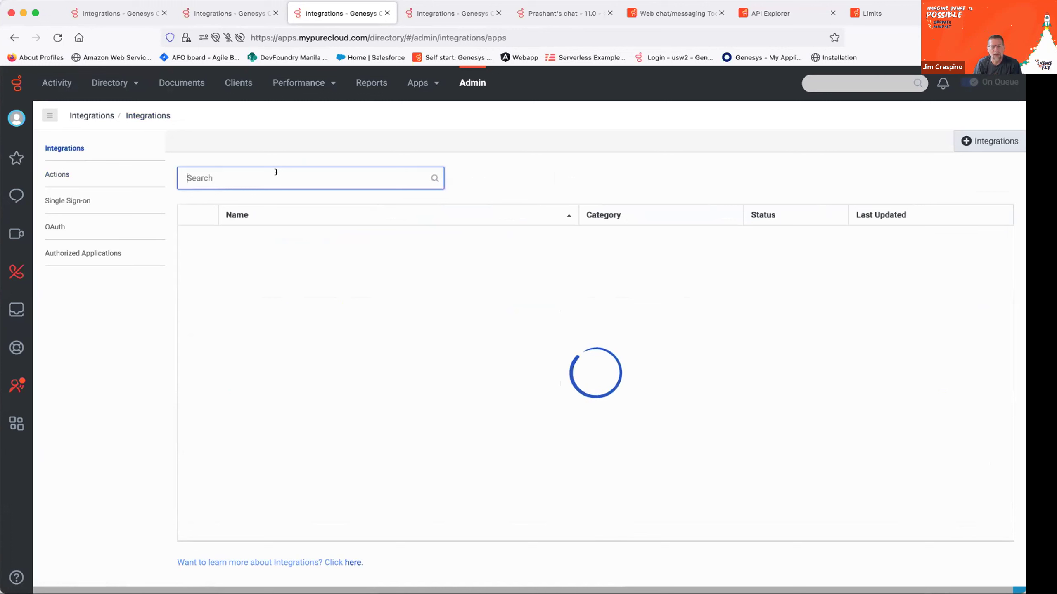
type("prashant")
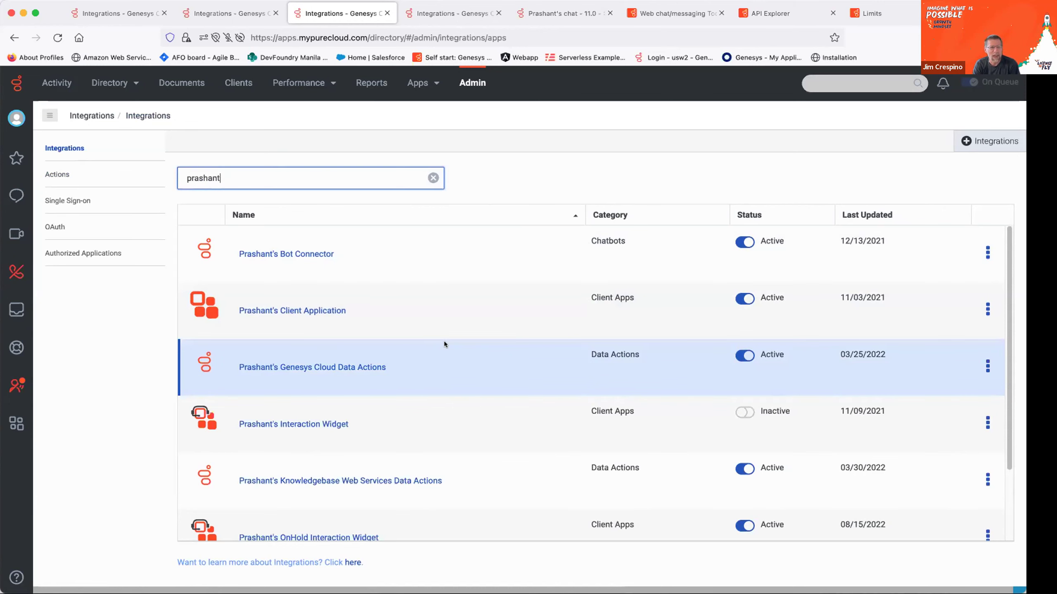
scroll(440, 341, "down", 1)
left_click(257, 352)
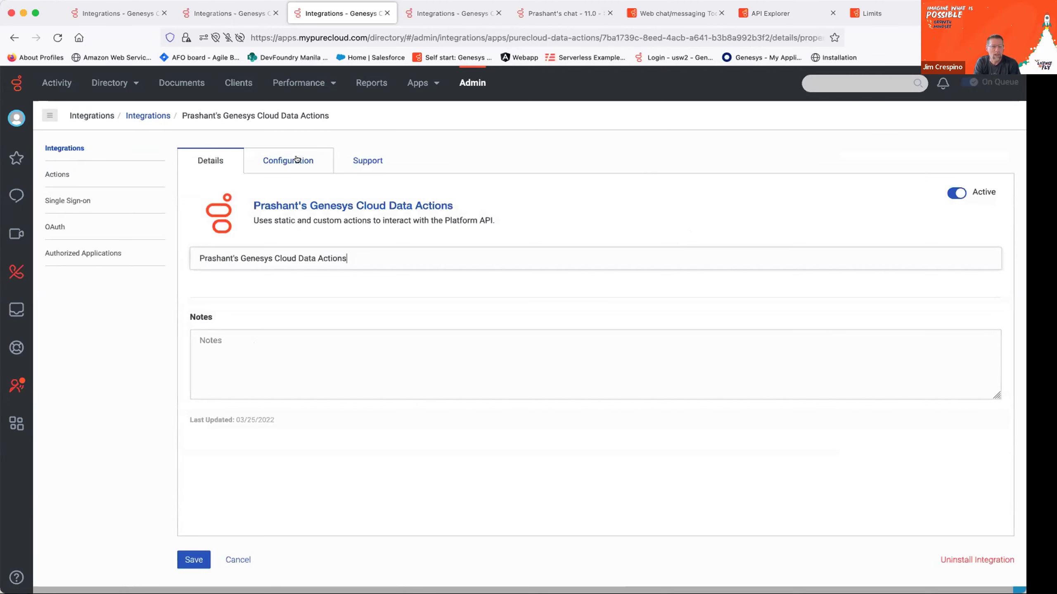
left_click(296, 159)
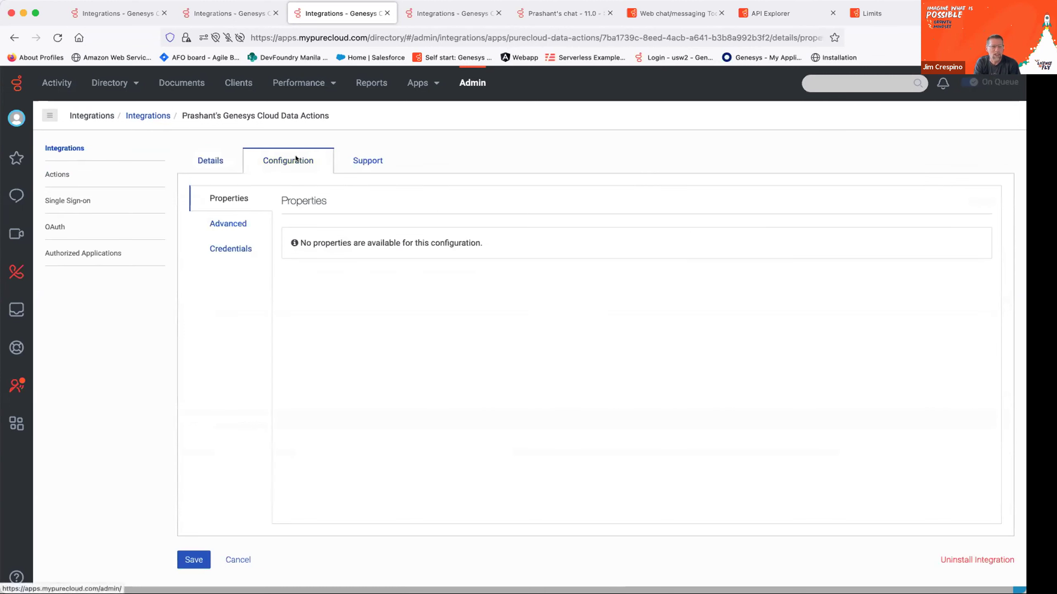
left_click(241, 247)
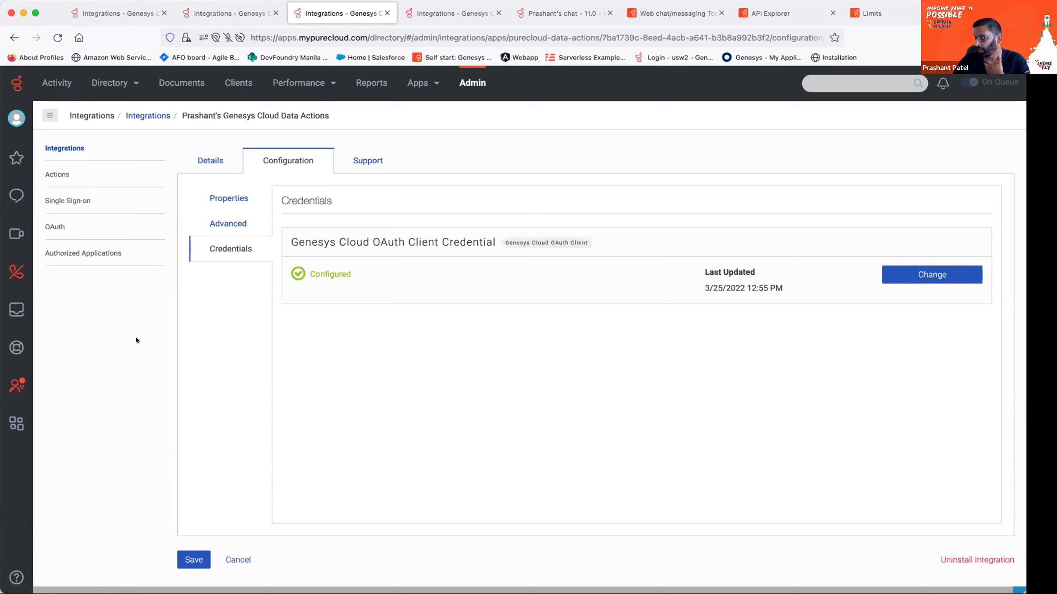
Search the available integrations for "action" and try to install Genesys Cloud Data Actions.
left_click(64, 148)
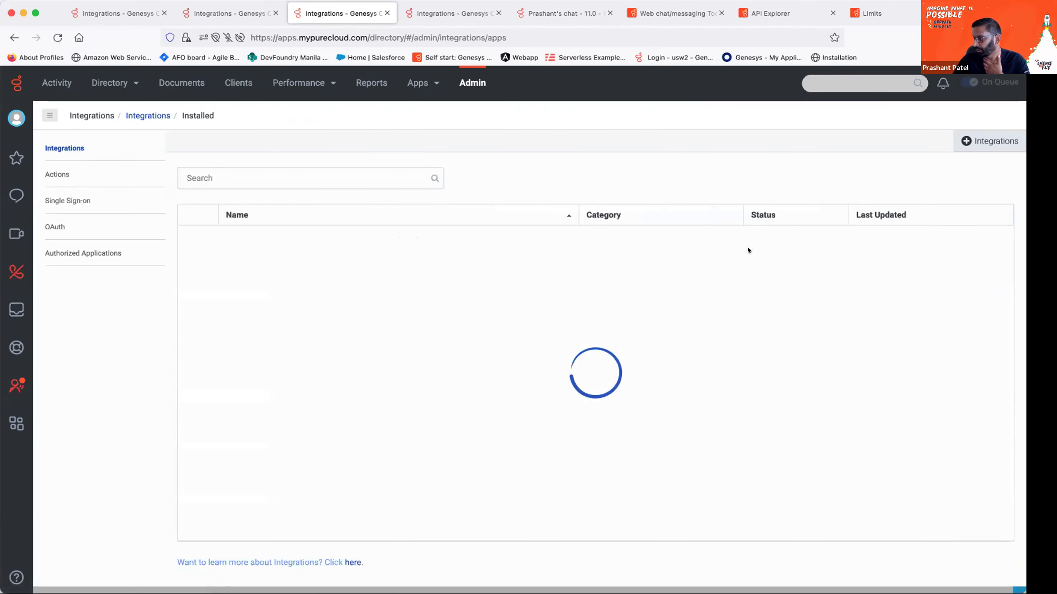
left_click(982, 135)
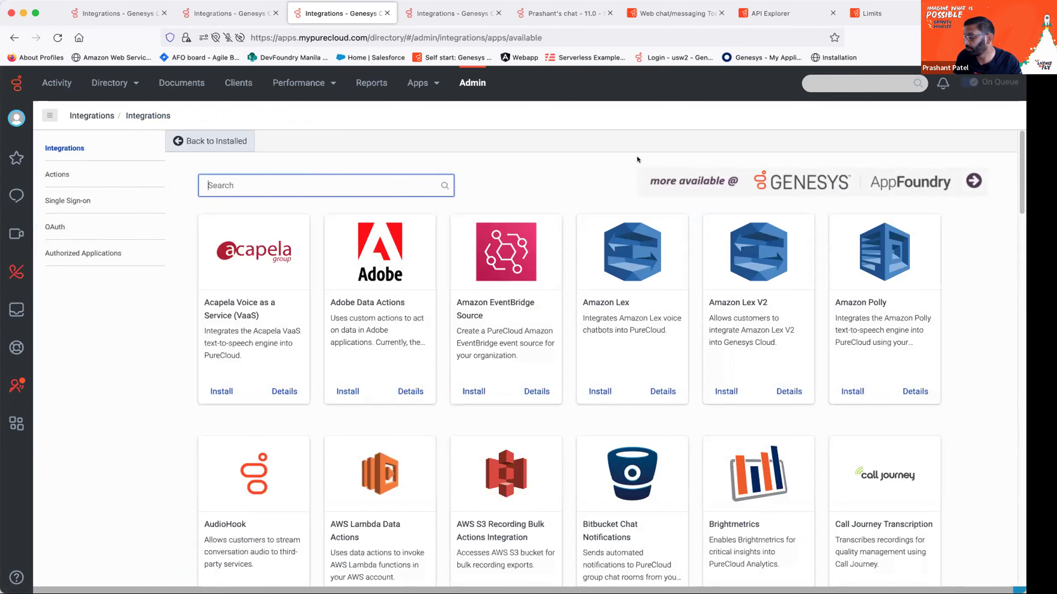
type("action")
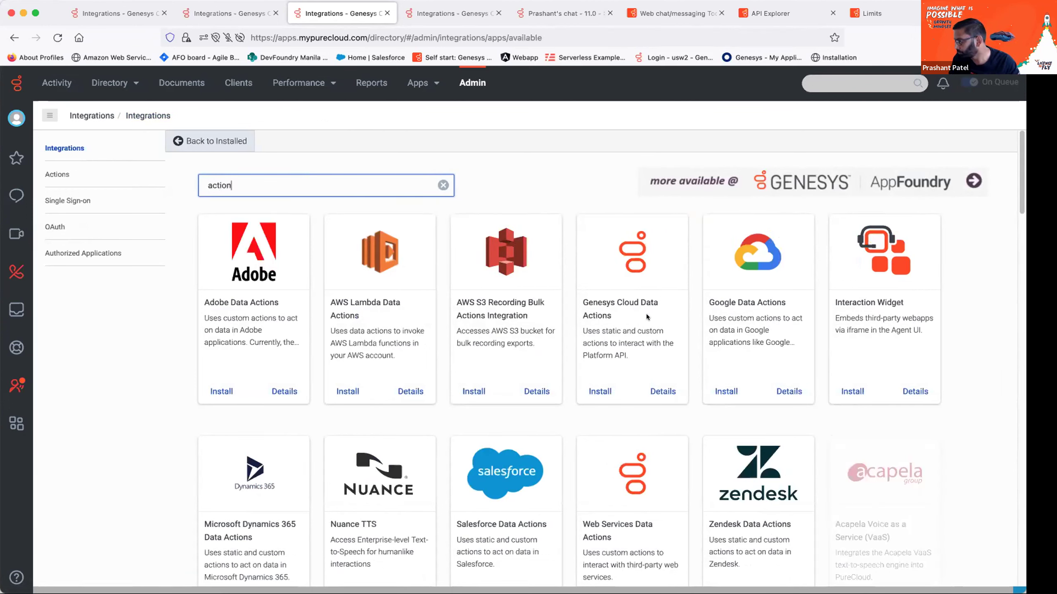
left_click(601, 391)
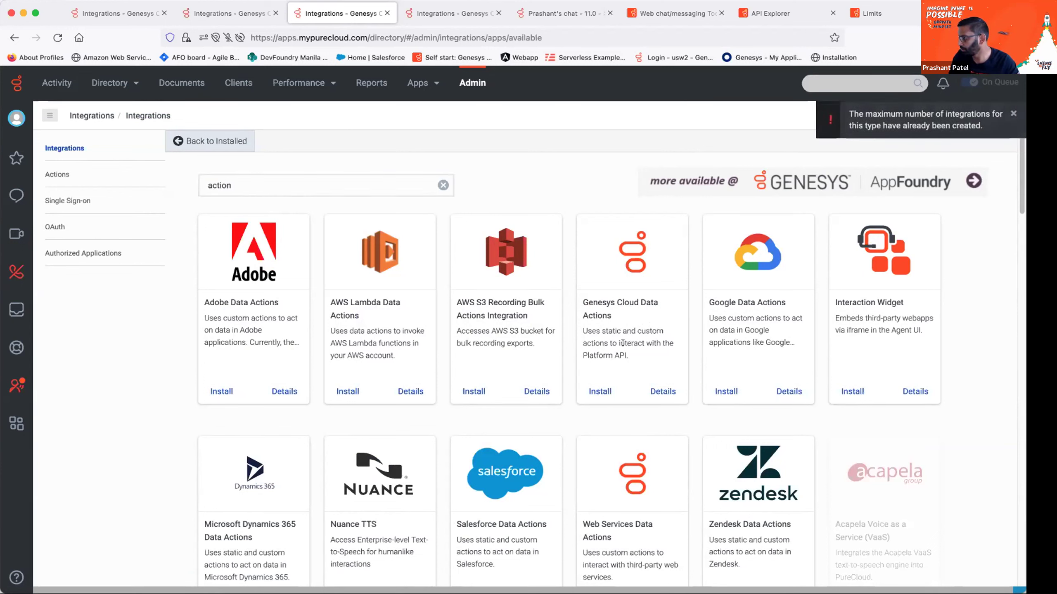
left_click(601, 390)
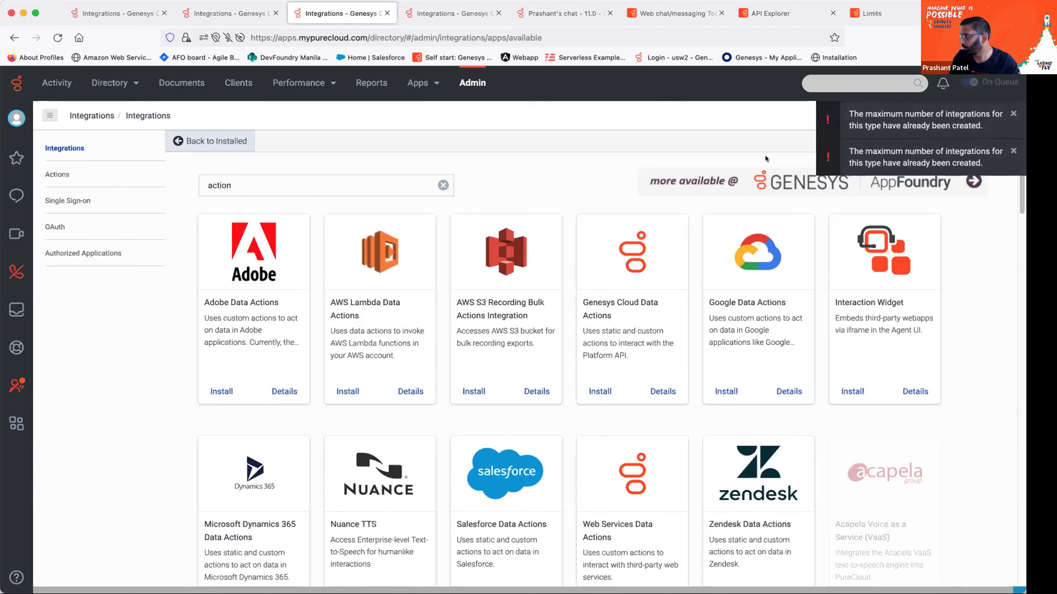
left_click(1012, 114)
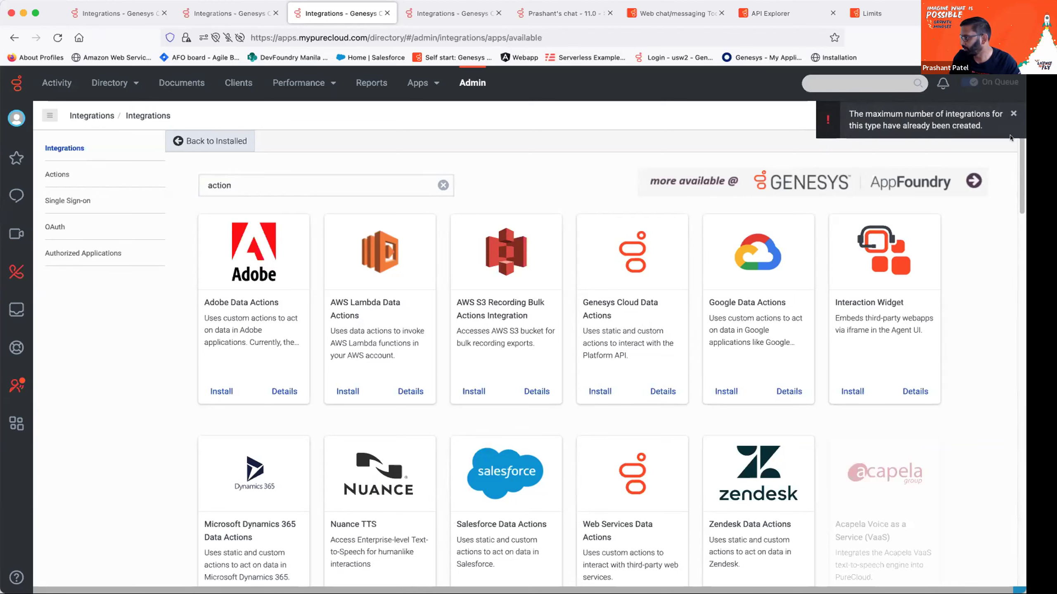
left_click(1014, 112)
Return to the installed integrations, filter them by the owner's first name and look through the matching entries.
left_click(64, 148)
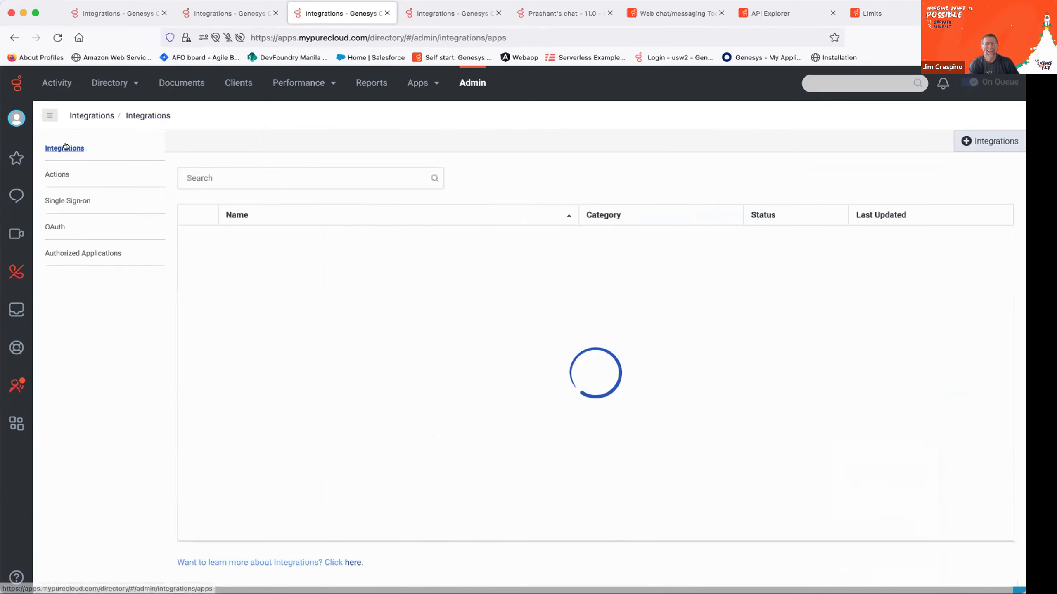
left_click(223, 173)
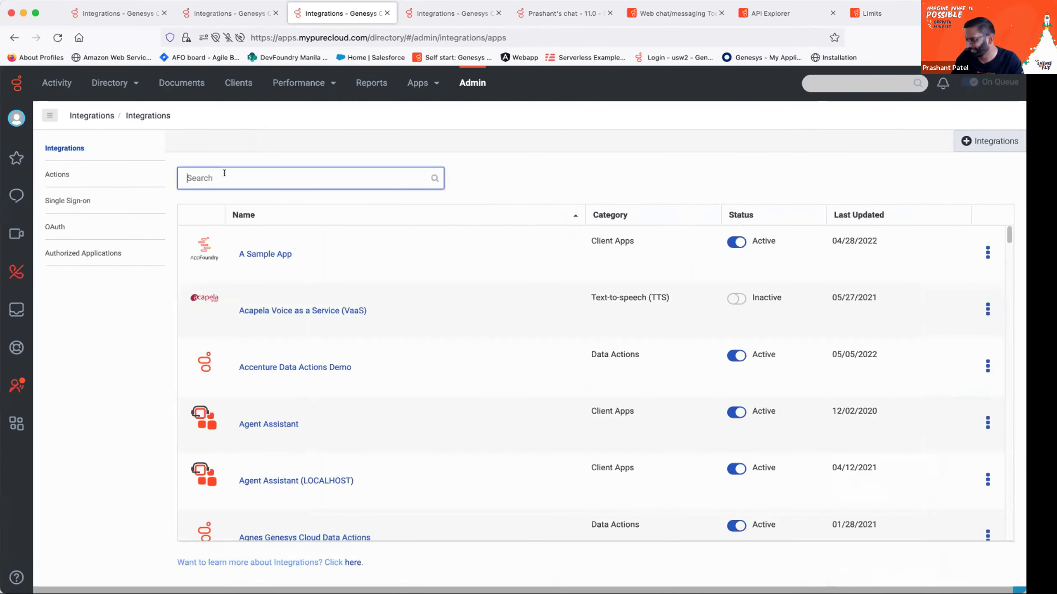
type("prashant")
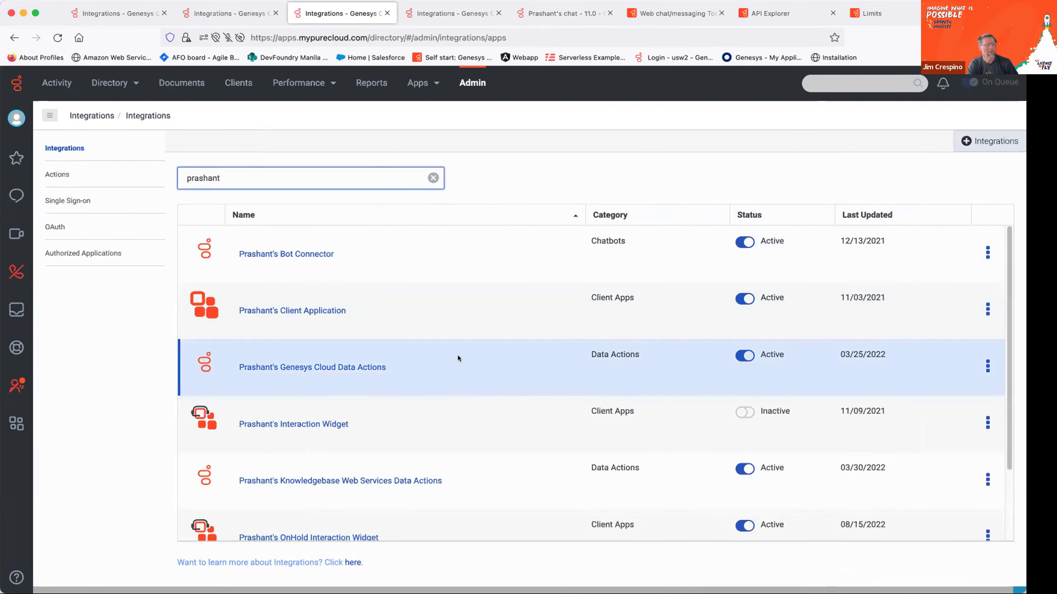
scroll(458, 357, "down", 1)
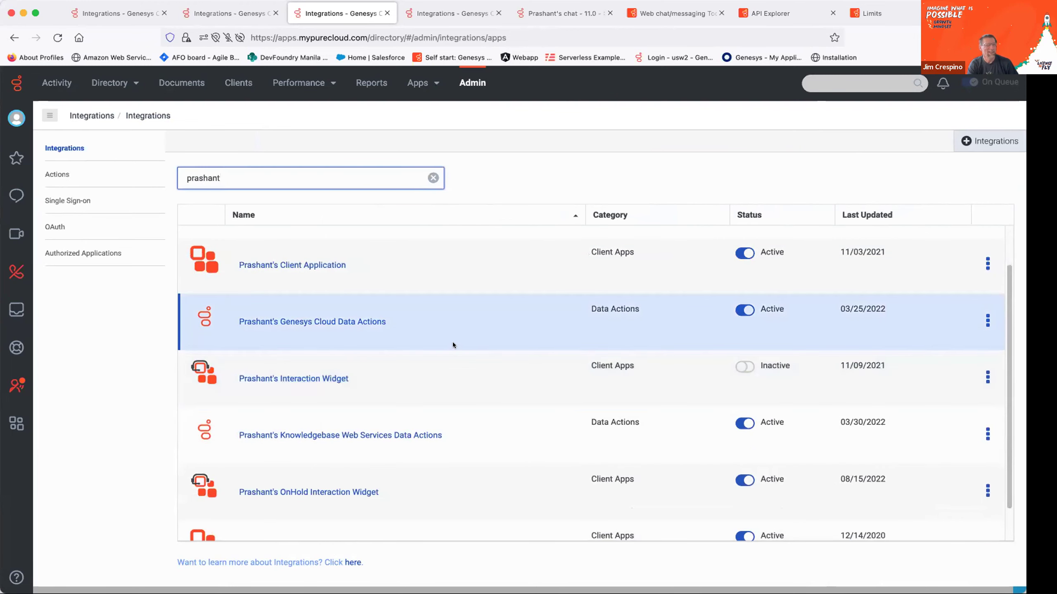
scroll(448, 334, "down", 1)
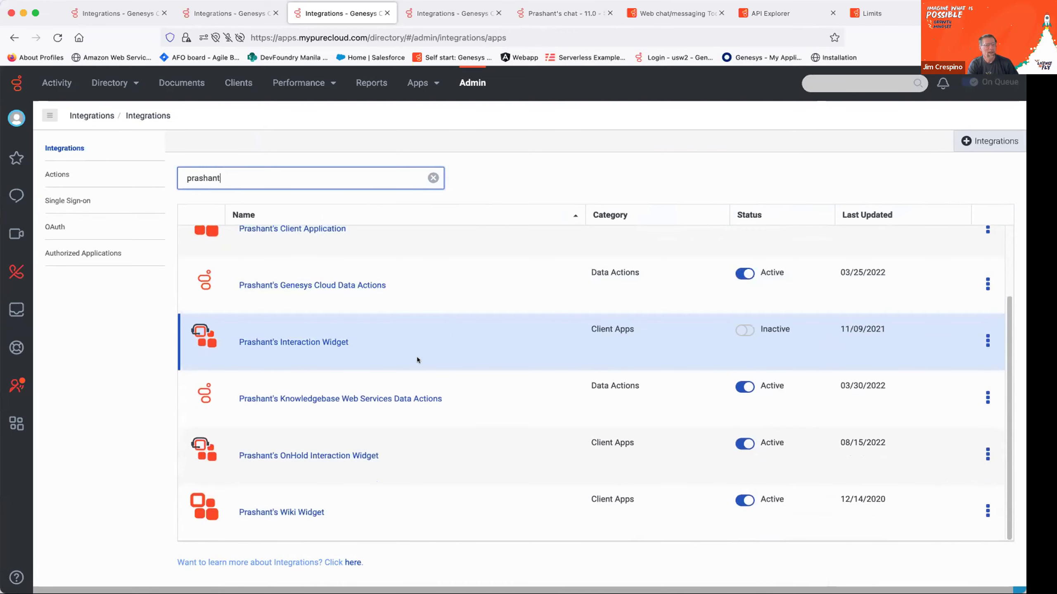
scroll(416, 359, "up", 1)
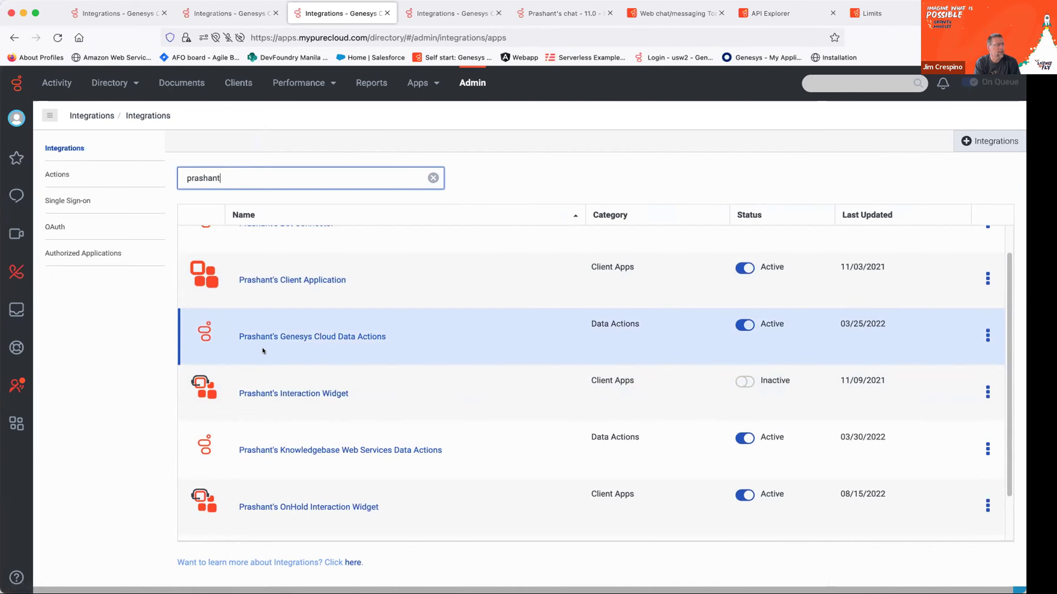
scroll(263, 348, "down", 1)
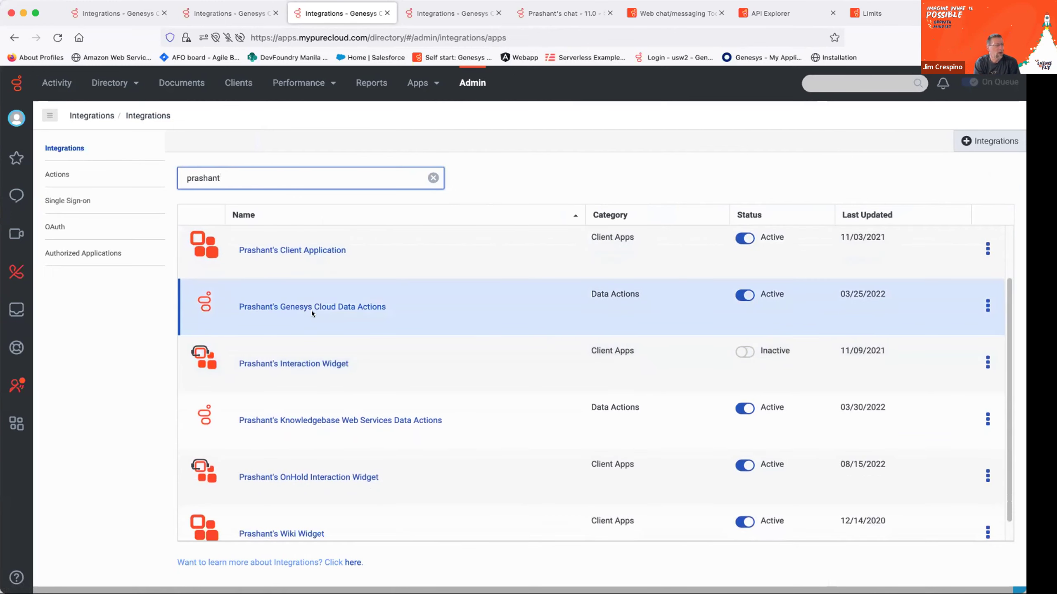
Open the Change Credentials form of the owner's Genesys Cloud Data Actions integration, view its Client ID and Client Secret fields, and cancel it.
left_click(314, 306)
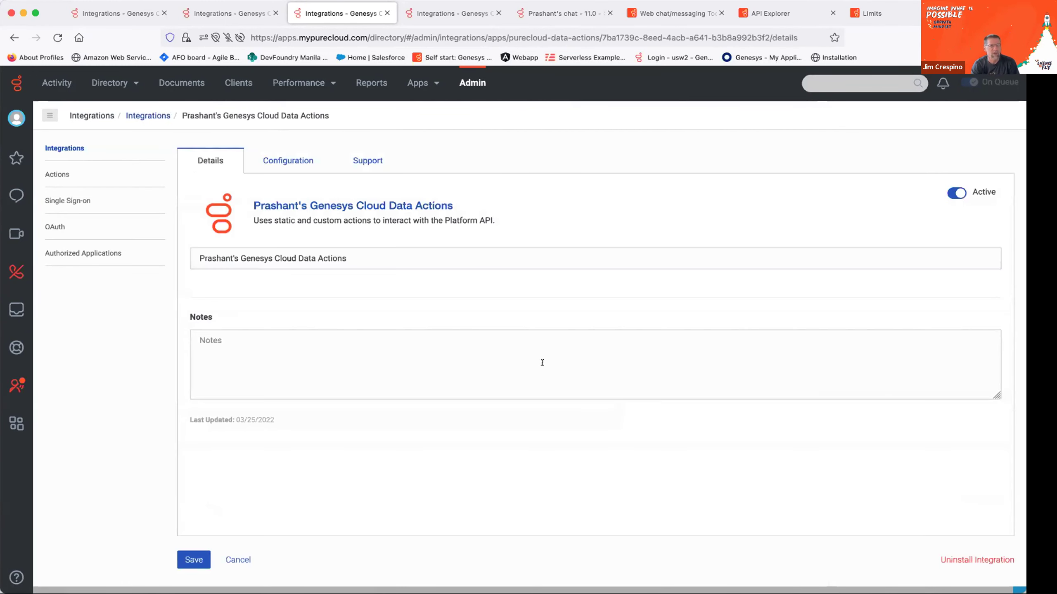
left_click(292, 160)
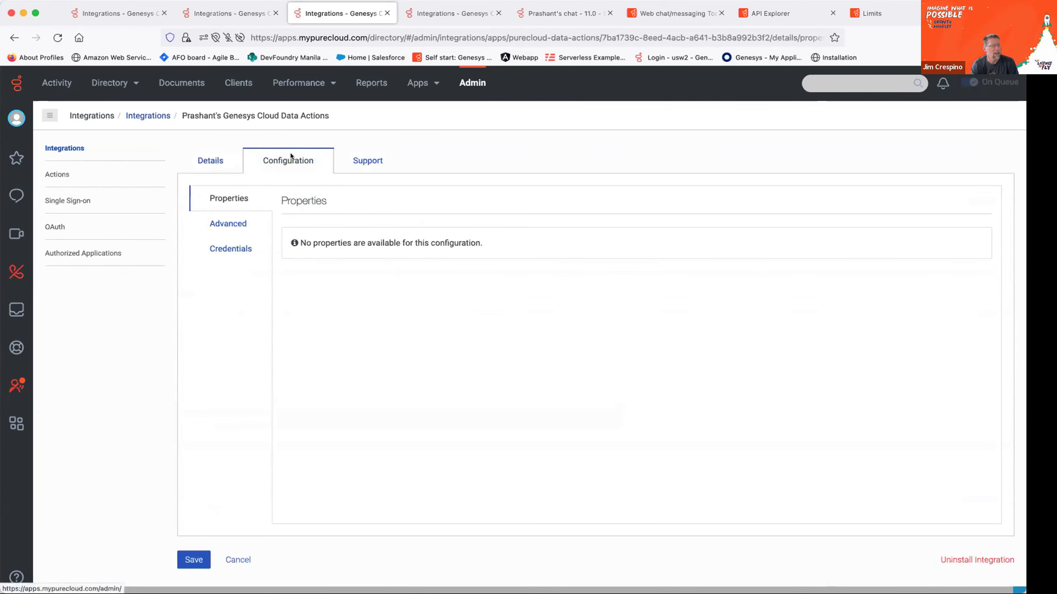
left_click(246, 249)
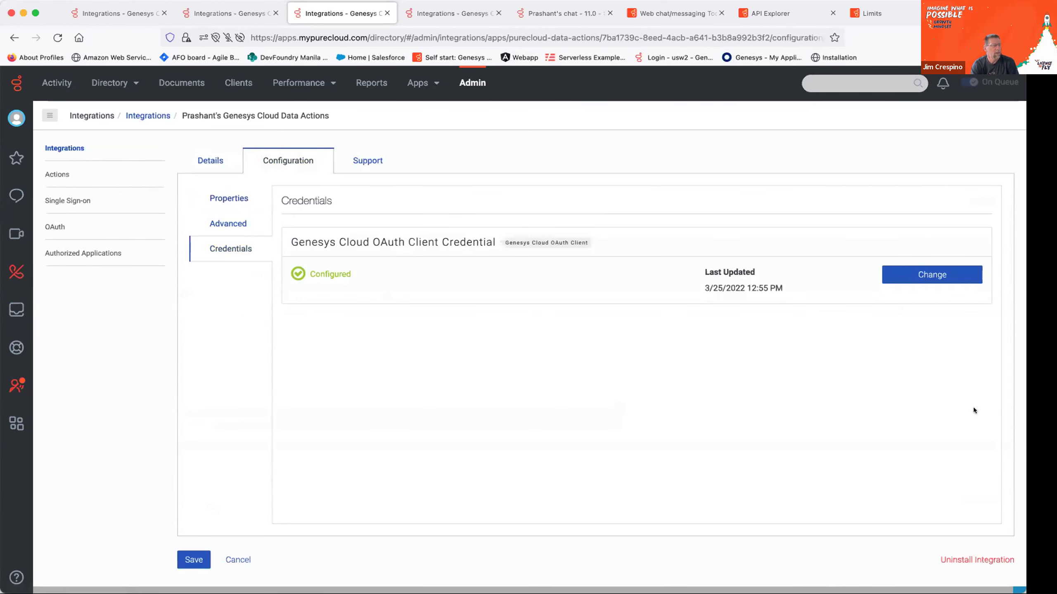
left_click(931, 276)
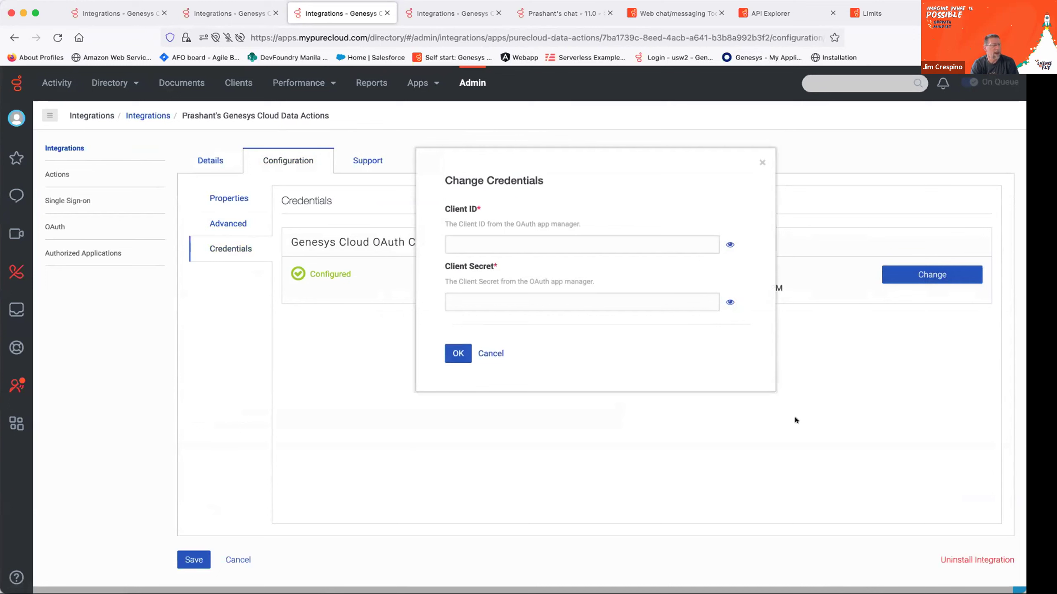
left_click(491, 354)
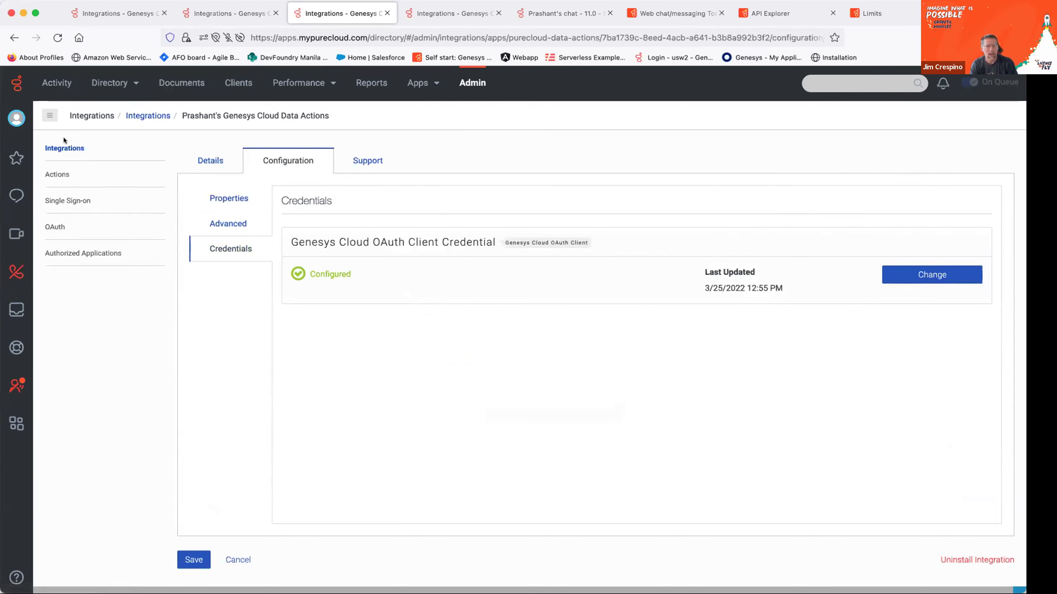
View the integration's advanced configuration and return to the full list of installed integrations.
left_click(231, 228)
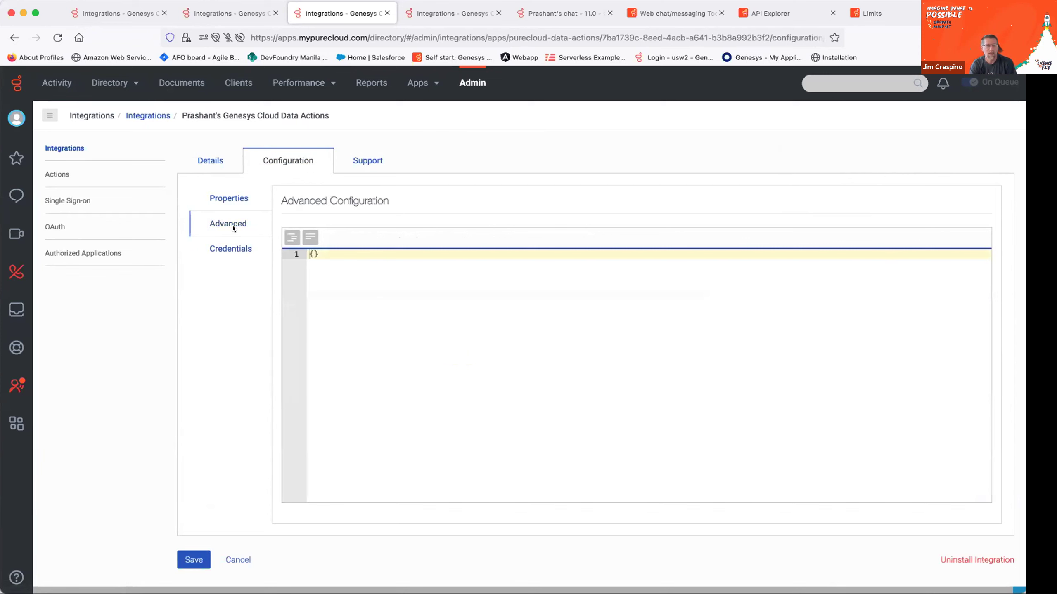
left_click(109, 155)
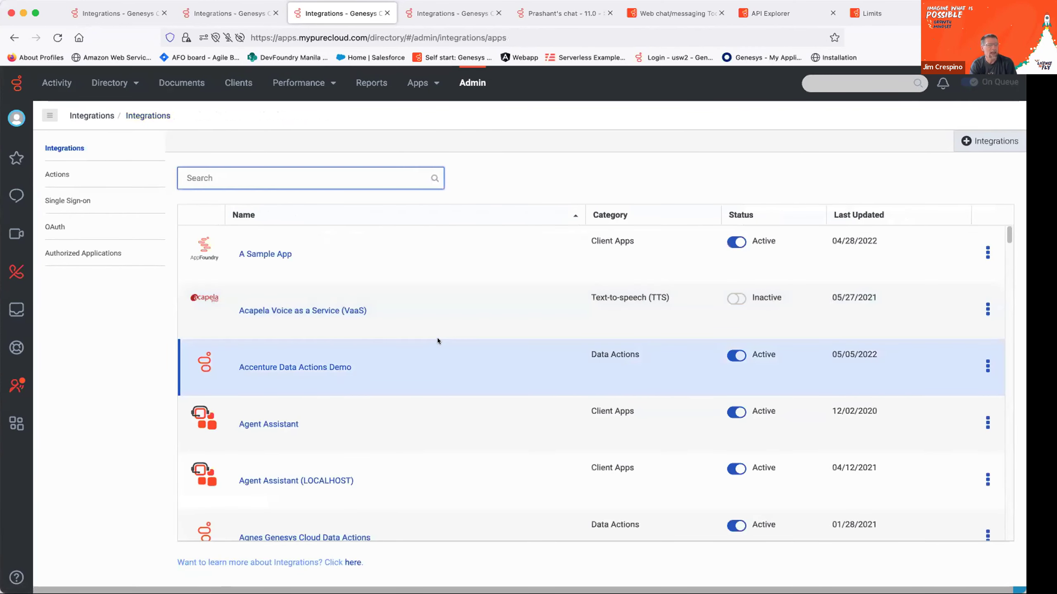
scroll(437, 341, "down", 1)
scroll(438, 340, "up", 1)
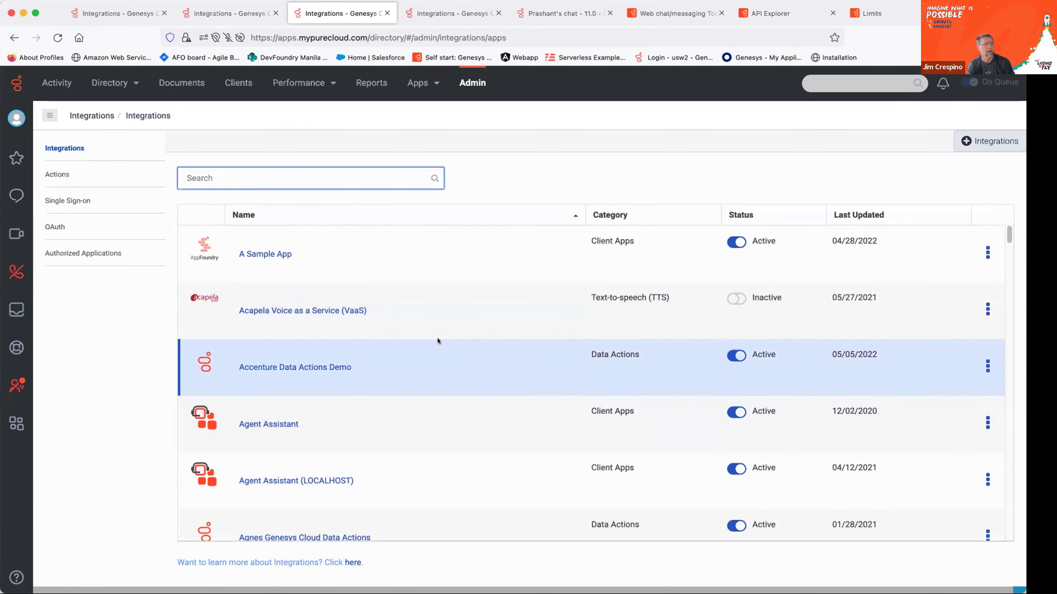
Look through the installed integrations, filter them by the owner's first name and review the matching entries.
scroll(445, 339, "down", 1)
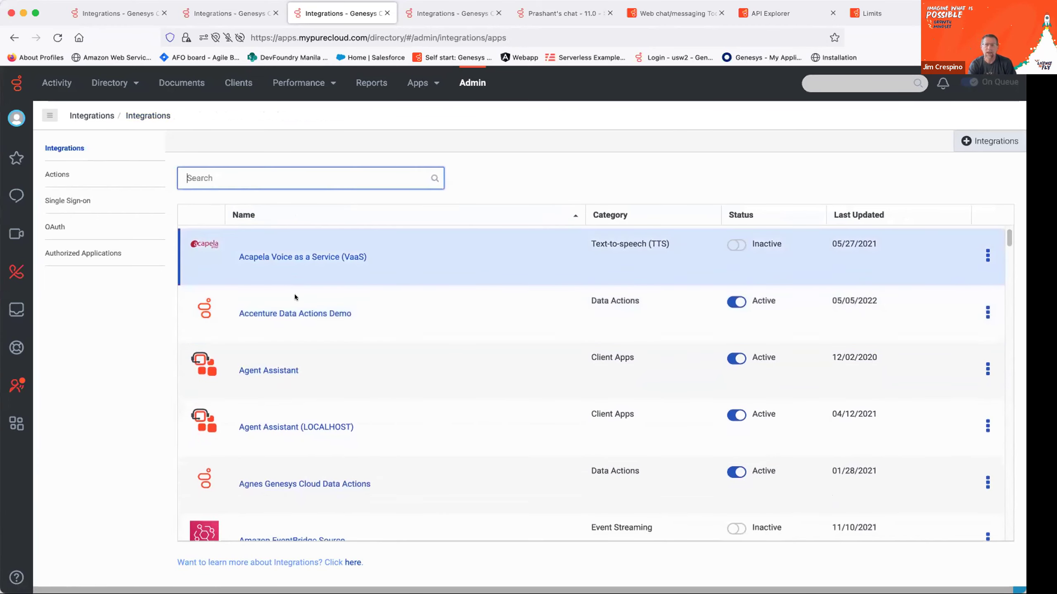
scroll(359, 335, "down", 1)
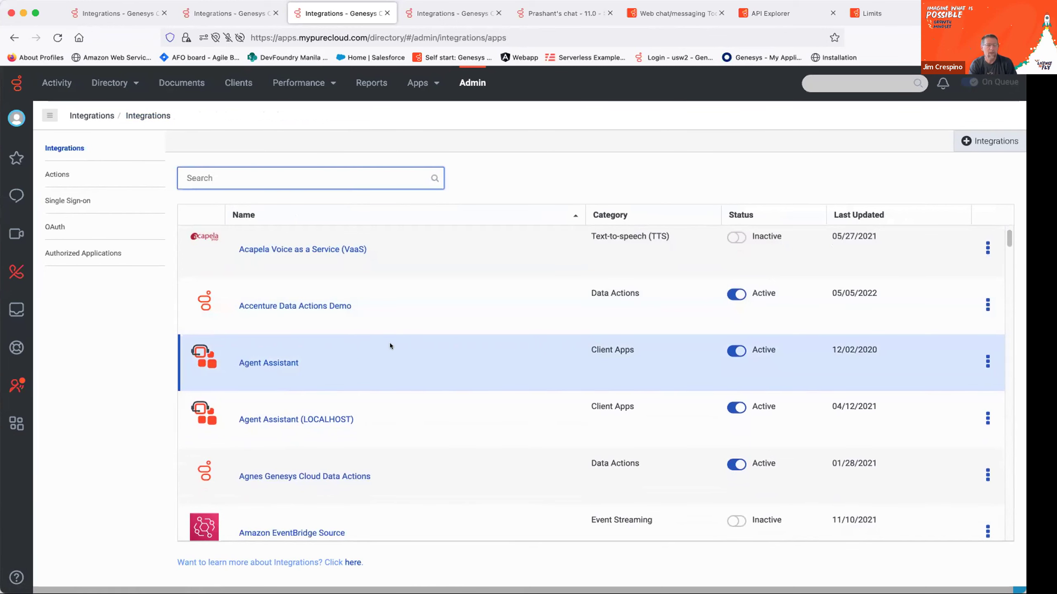
scroll(390, 344, "down", 5)
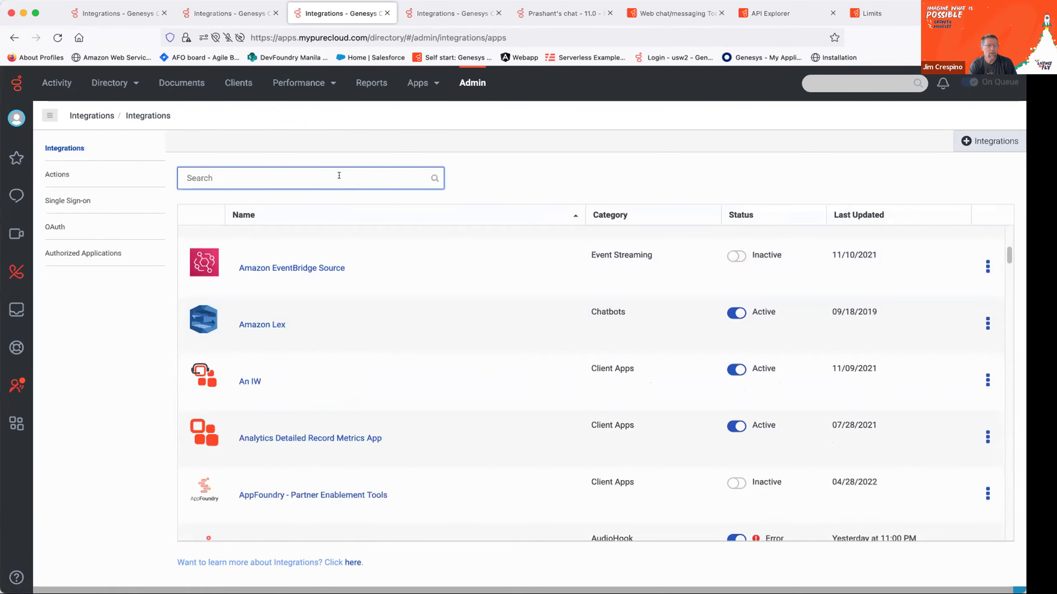
type("prashant")
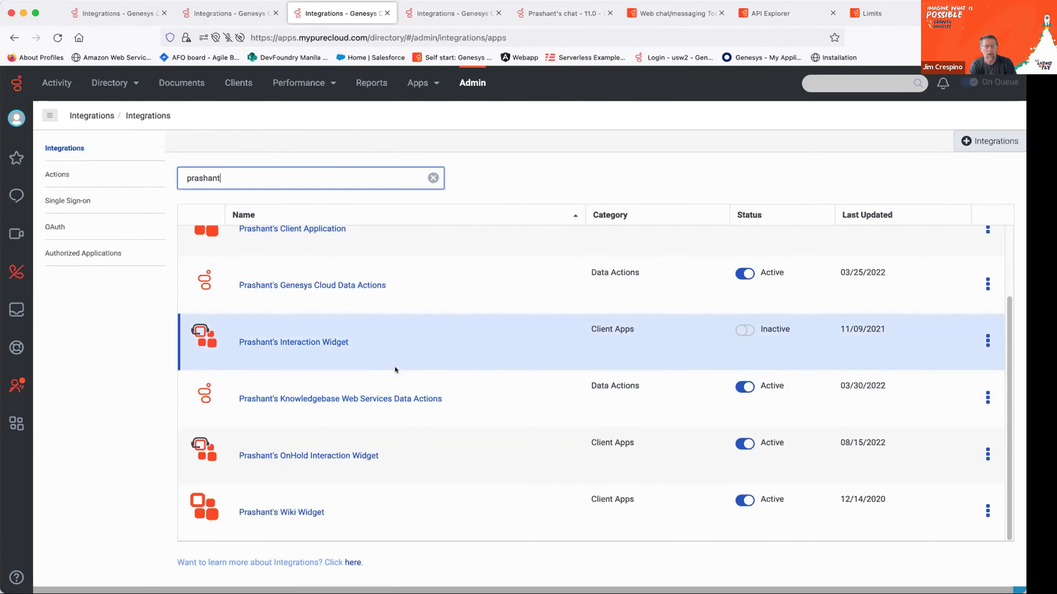
scroll(395, 366, "up", 2)
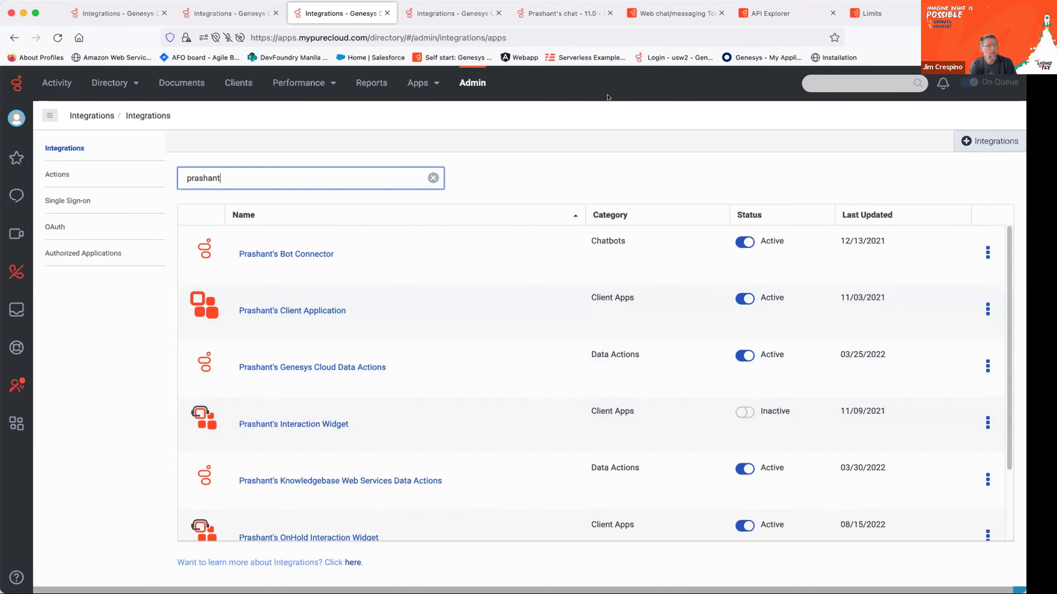
Switch to the owner's inbound chat flow in Architect to view its Call Data Action settings.
left_click(572, 17)
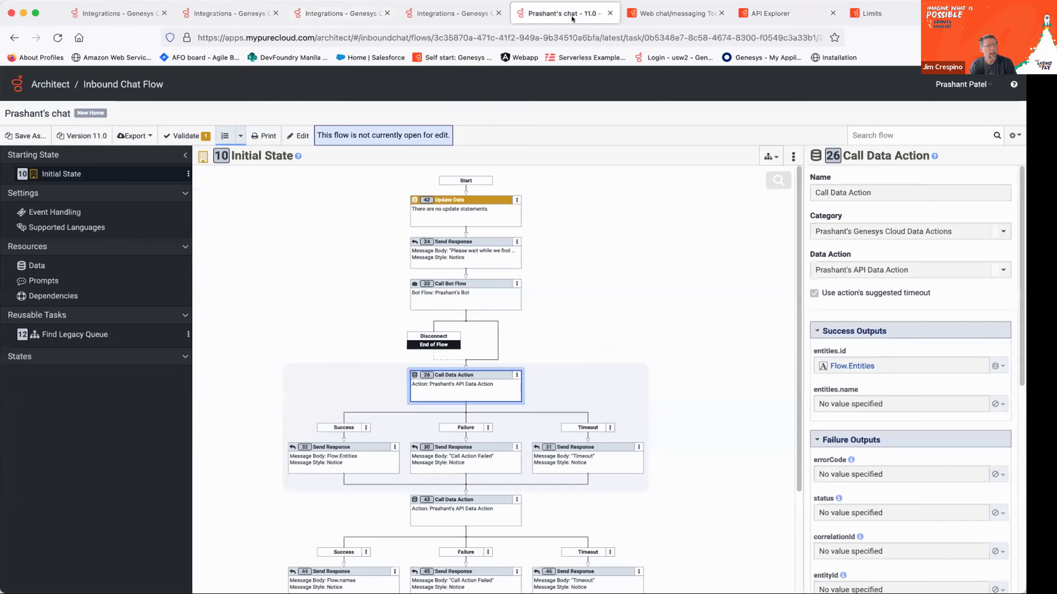